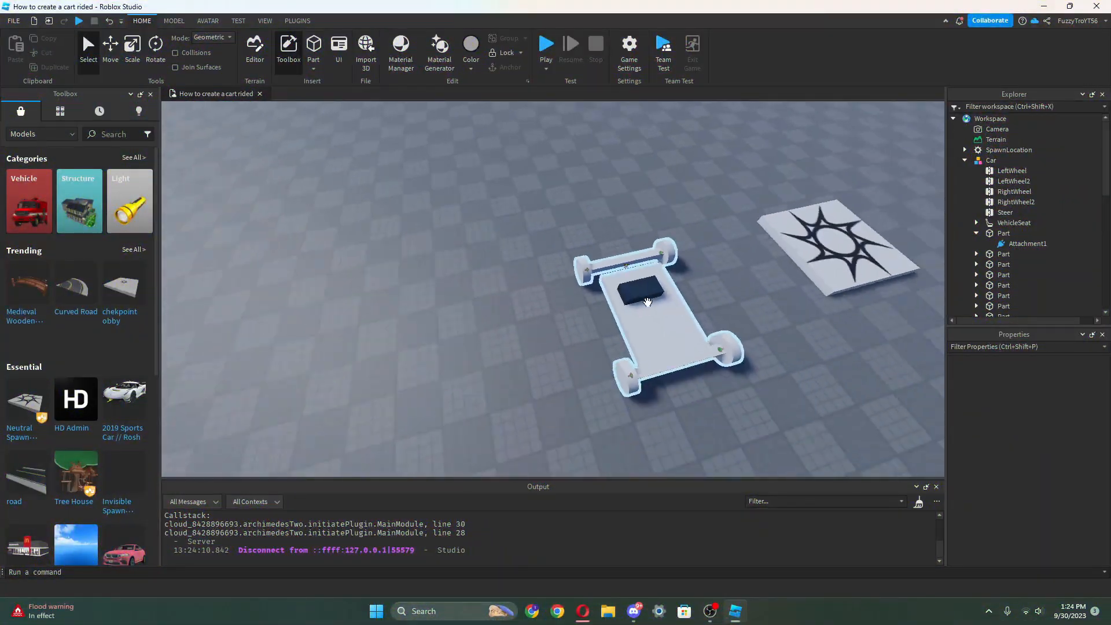
# Examine the finished example cart next to the spawn location from several angles.
pyautogui.moveTo(648, 303); pyautogui.dragTo(649, 304, button='right')
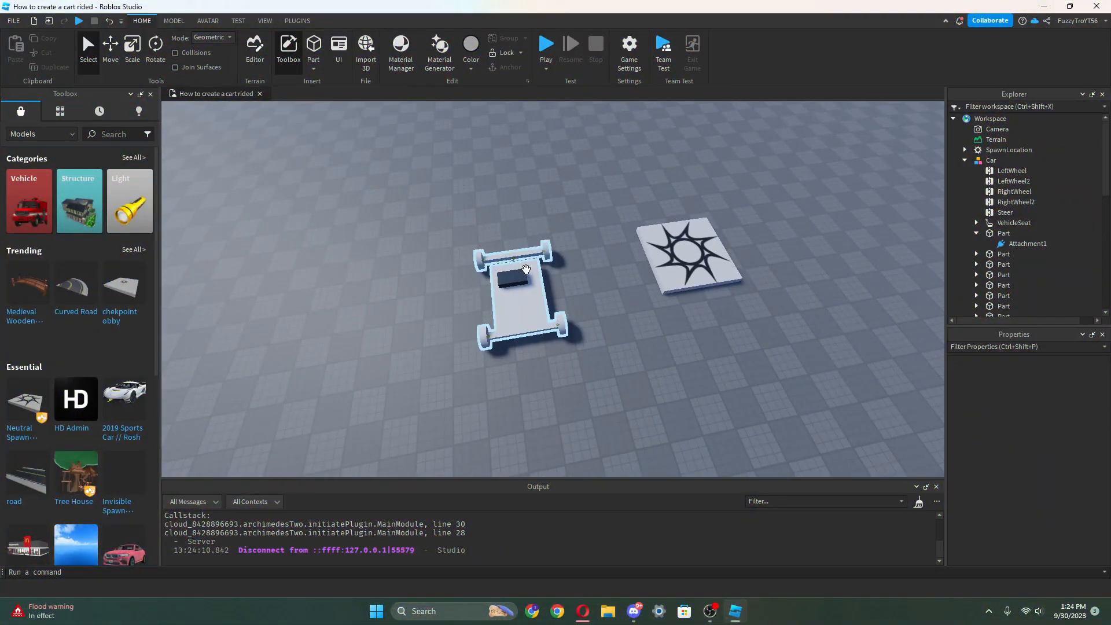
pyautogui.moveTo(547, 201); pyautogui.dragTo(546, 201, button='right')
pyautogui.scroll(-5, 547, 201)
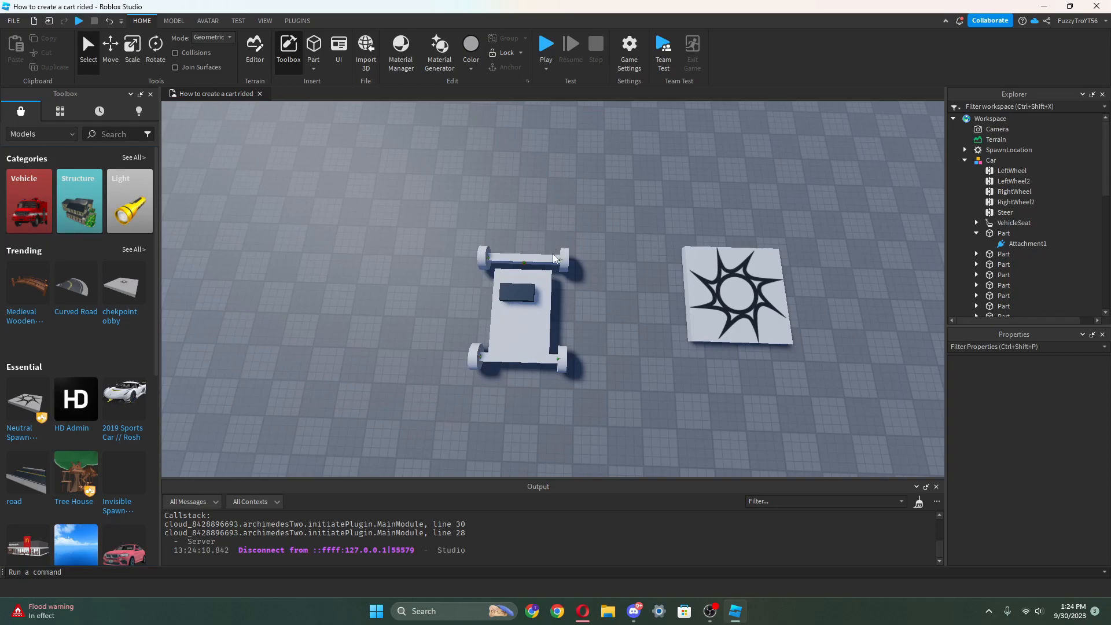
pyautogui.moveTo(605, 260); pyautogui.dragTo(605, 260, button='right')
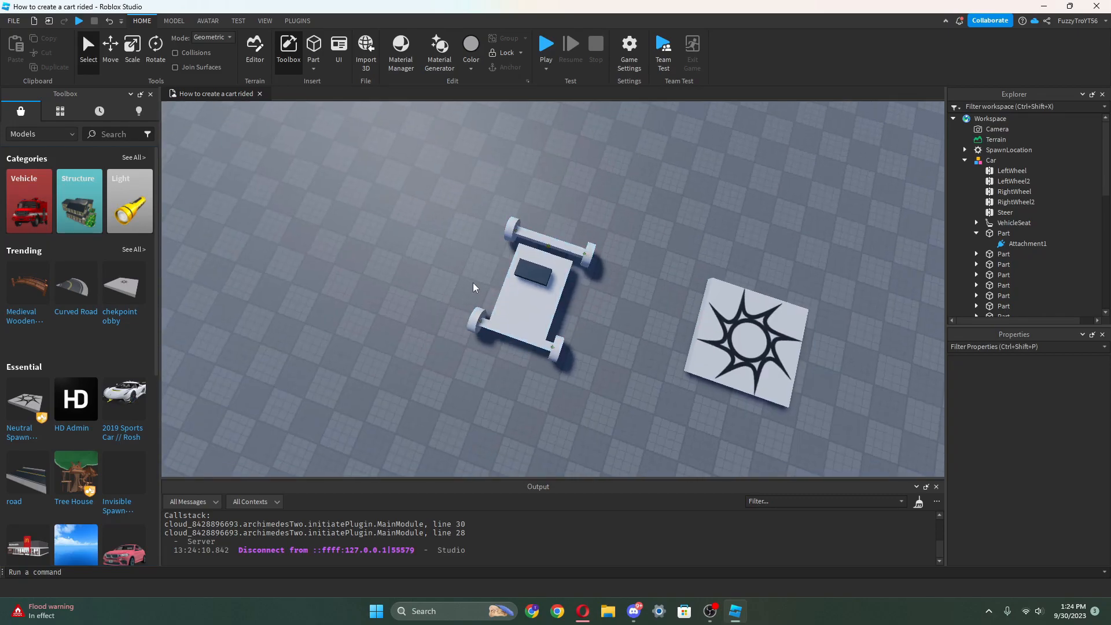
pyautogui.moveTo(583, 257); pyautogui.dragTo(583, 258, button='right')
# Enable Join Surfaces for building in an empty area of the baseplate.
pyautogui.scroll(4, 583, 257)
pyautogui.click(314, 68)
pyautogui.click(328, 81)
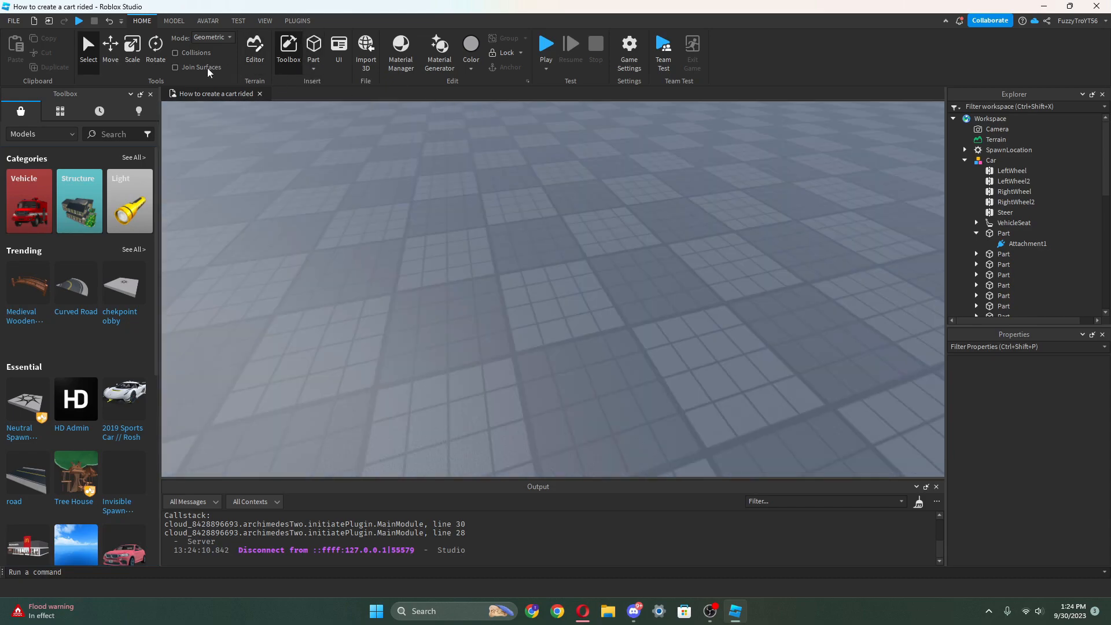
pyautogui.click(187, 70)
pyautogui.click(180, 23)
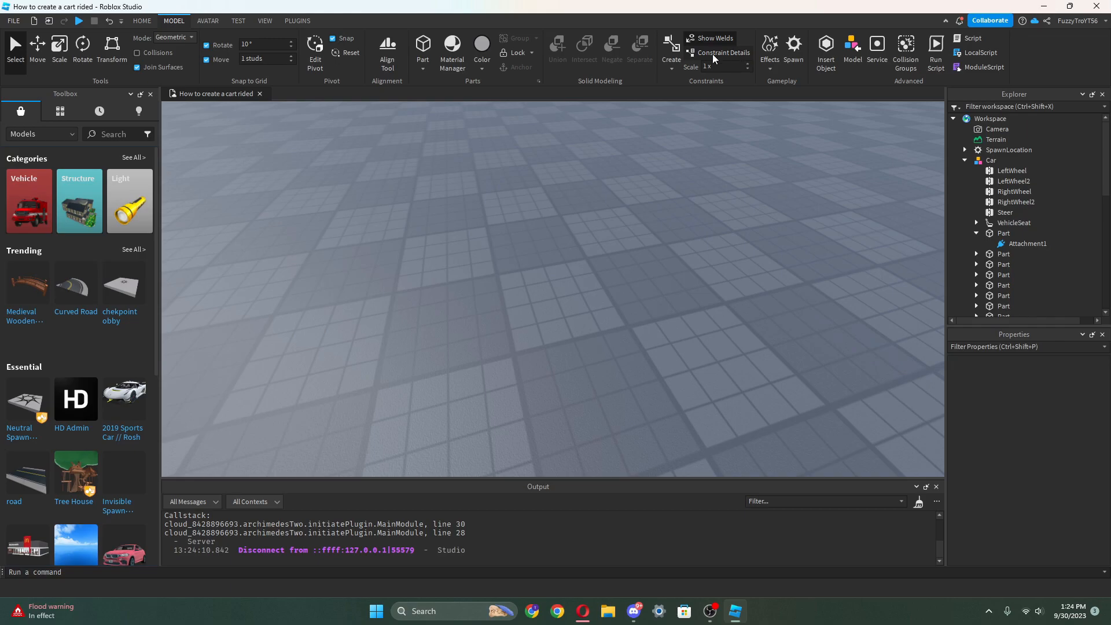
# Insert a cylinder part and set its size to 1, 3, 3 as a wheel.
pyautogui.click(423, 68)
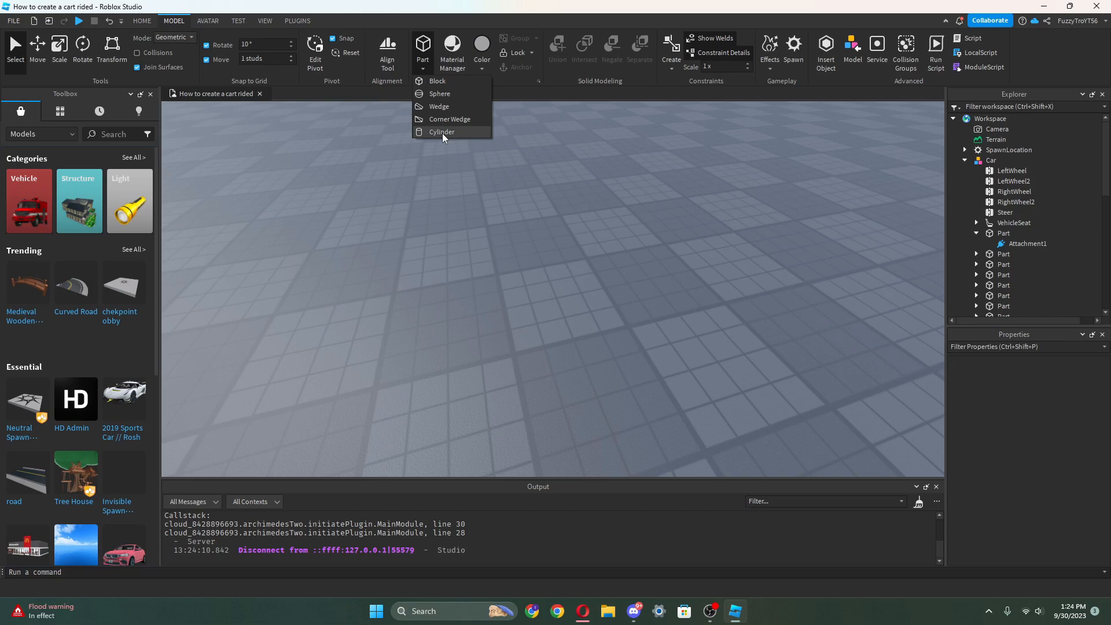
pyautogui.click(442, 132)
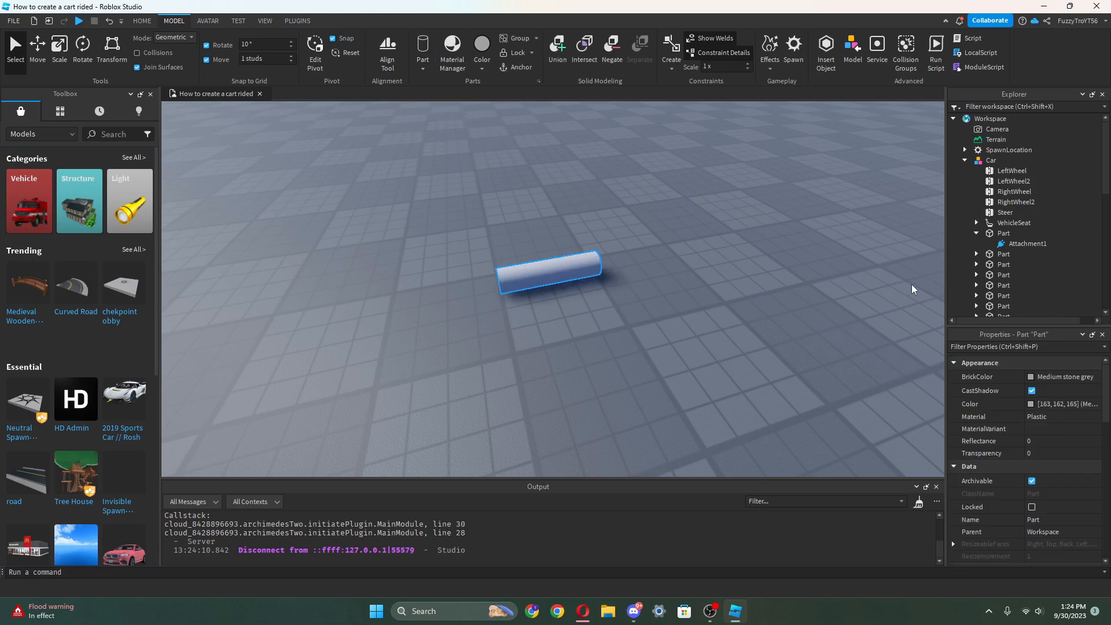
pyautogui.scroll(-1, 1019, 411)
pyautogui.click(1057, 401)
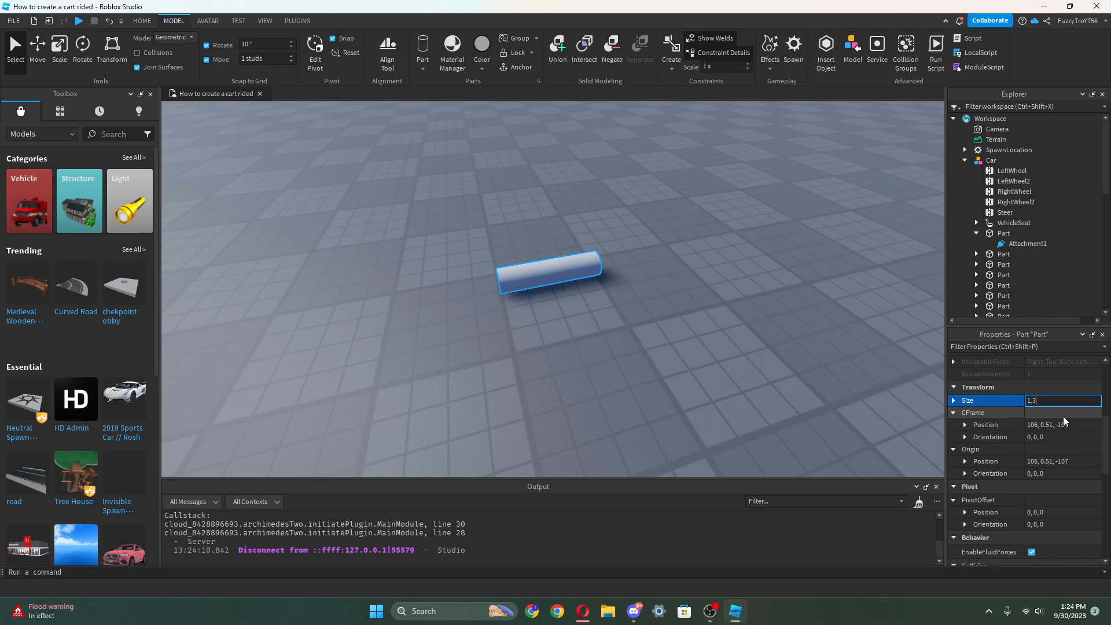
pyautogui.press('Return')
# Move the wheel to about 102.5, 1.5, -106.5 on the baseplate and collapse the Car model in the object hierarchy.
pyautogui.moveTo(541, 281); pyautogui.dragTo(450, 318)
pyautogui.click(965, 160)
pyautogui.scroll(3, 671, 279)
pyautogui.moveTo(671, 279); pyautogui.dragTo(669, 273, button='right')
pyautogui.scroll(-4, 671, 279)
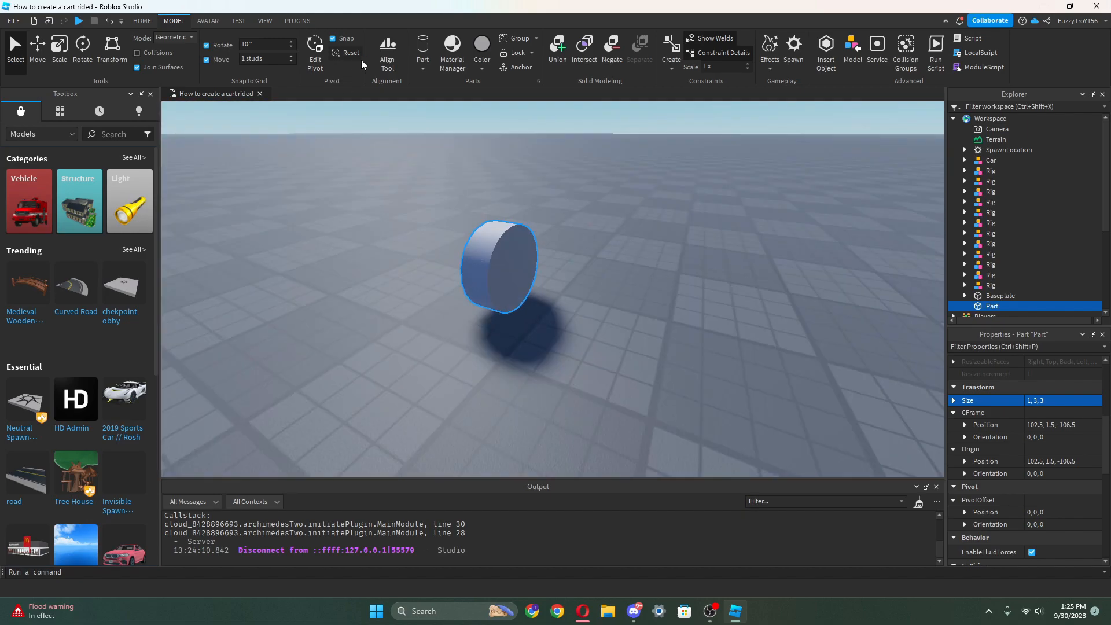
# Insert a block part and place it against the flat face of the wheel.
pyautogui.click(423, 68)
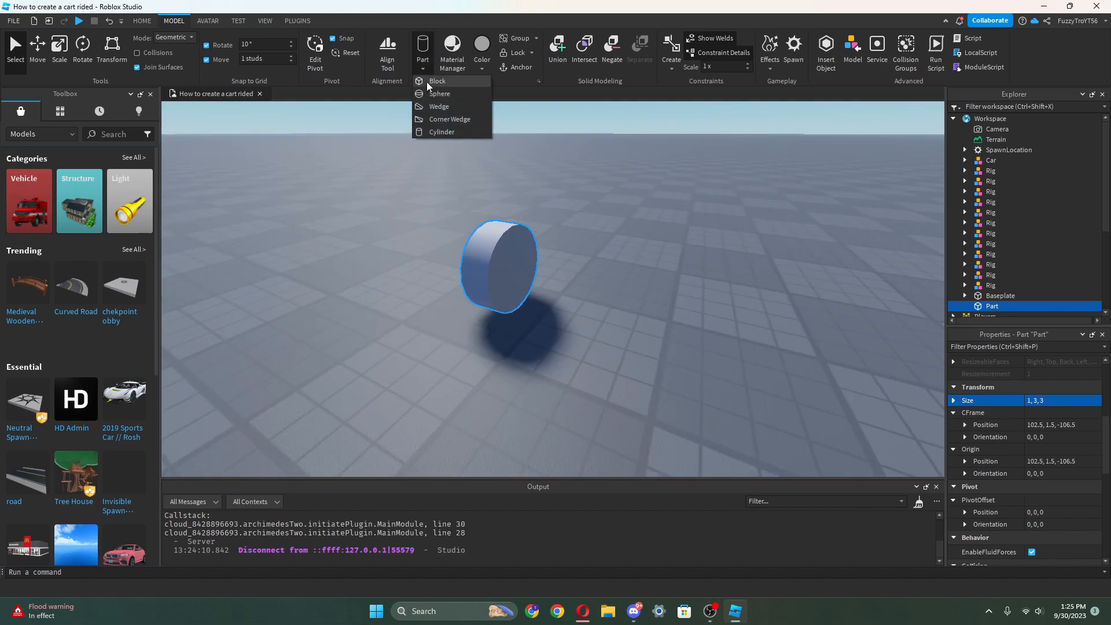
pyautogui.click(426, 82)
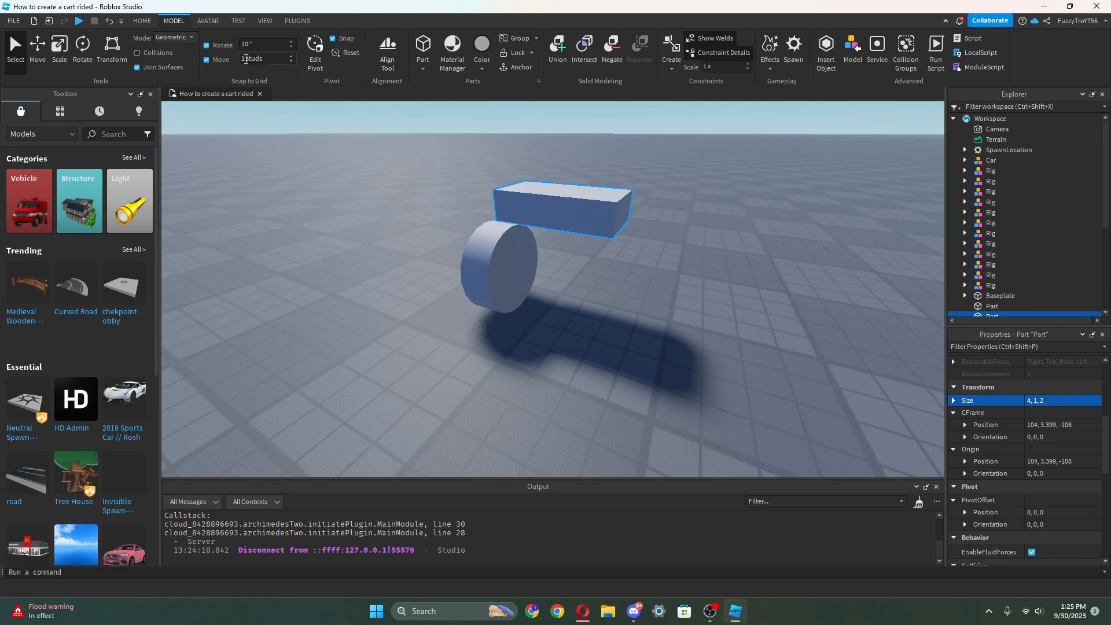
pyautogui.moveTo(542, 191); pyautogui.dragTo(511, 269)
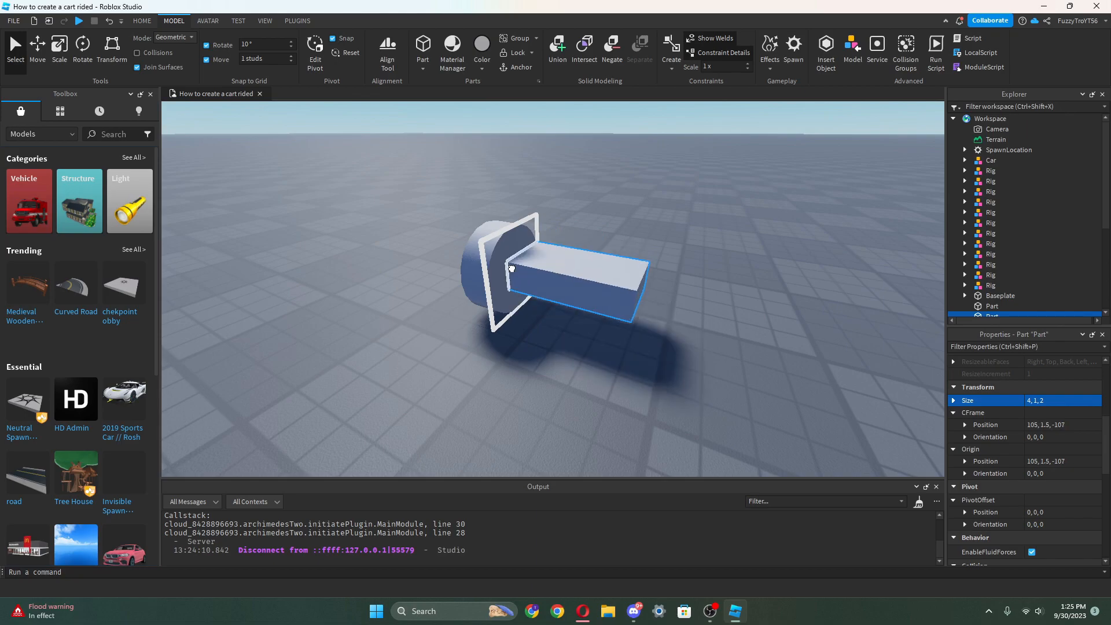
pyautogui.moveTo(643, 278); pyautogui.dragTo(643, 278, button='right')
pyautogui.press('w')
pyautogui.moveTo(463, 304); pyautogui.dragTo(435, 316)
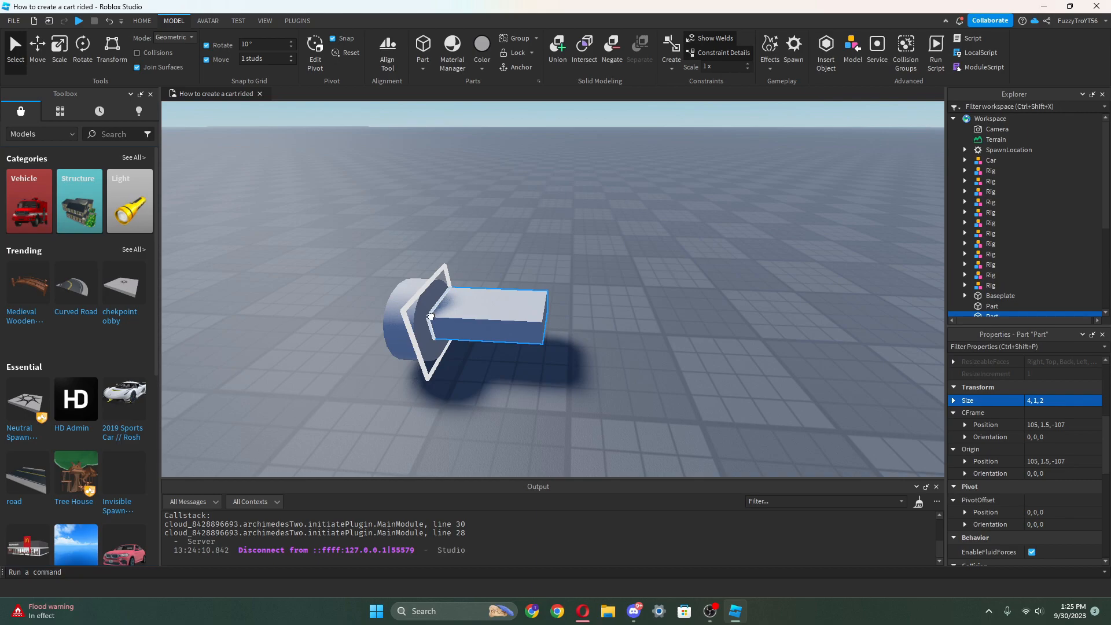
pyautogui.moveTo(431, 316); pyautogui.dragTo(431, 317)
# Scale the block down to 1, 1, 1, centred on the wheel's flat face.
pyautogui.press('w')
pyautogui.moveTo(544, 253); pyautogui.dragTo(545, 254, button='right')
pyautogui.hotkey('ctrl', '3')
pyautogui.moveTo(522, 282); pyautogui.dragTo(467, 294)
pyautogui.press('s')
pyautogui.moveTo(467, 294); pyautogui.dragTo(466, 294, button='right')
pyautogui.moveTo(467, 300); pyautogui.dragTo(383, 282)
pyautogui.moveTo(592, 332); pyautogui.dragTo(593, 331, button='right')
pyautogui.press('w')
pyautogui.press('s')
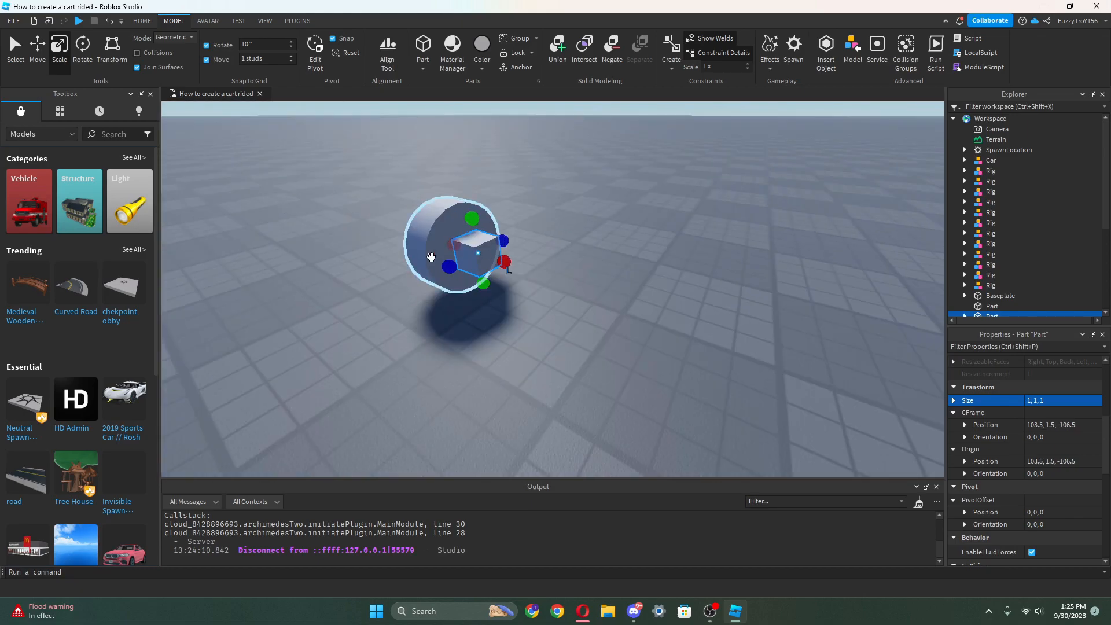
# Move the small block 2 studs straight away from the wheel along the X axis.
pyautogui.moveTo(492, 259); pyautogui.dragTo(492, 259, button='right')
pyautogui.press('w')
pyautogui.hotkey('ctrl', '2')
pyautogui.moveTo(516, 255); pyautogui.dragTo(596, 255)
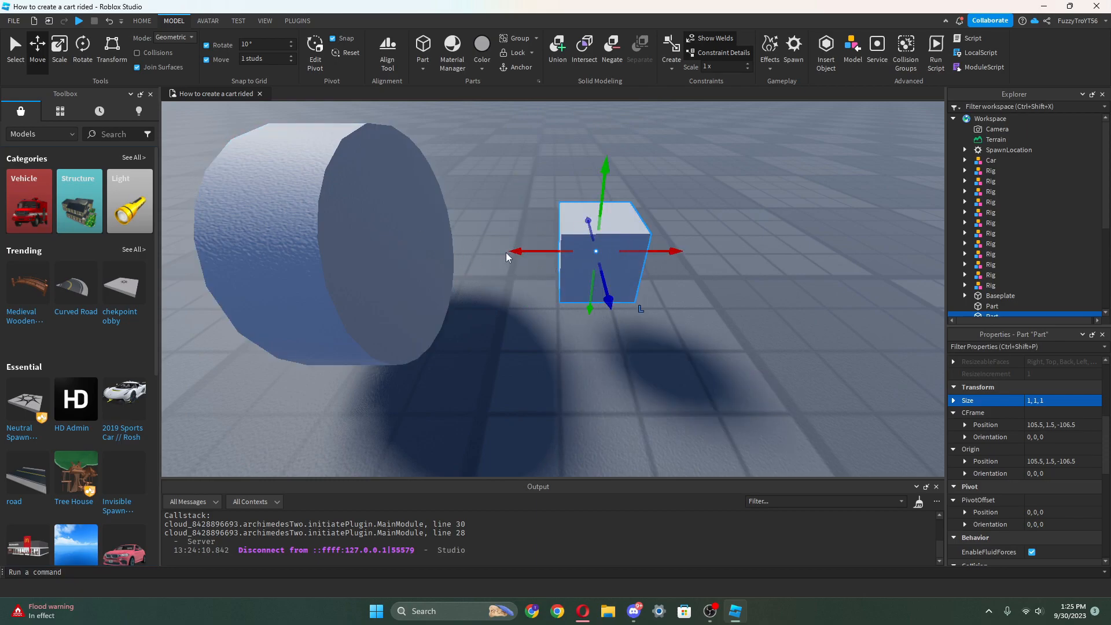
# Create a Hinge constraint from the centre of the wheel's flat face to the facing side of the small block.
pyautogui.click(667, 72)
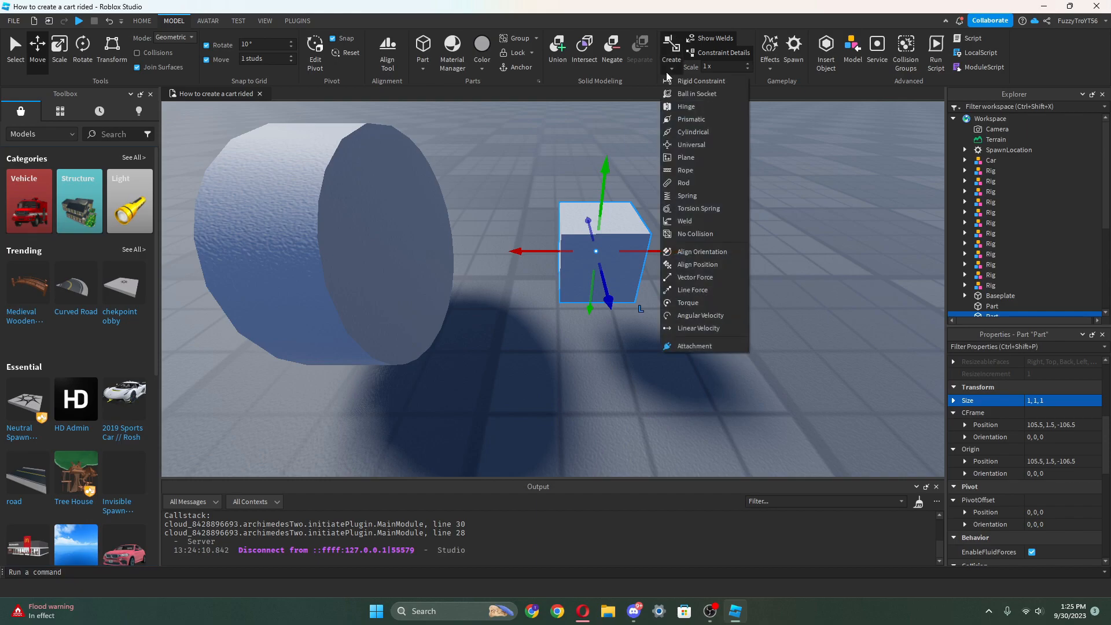
pyautogui.click(672, 106)
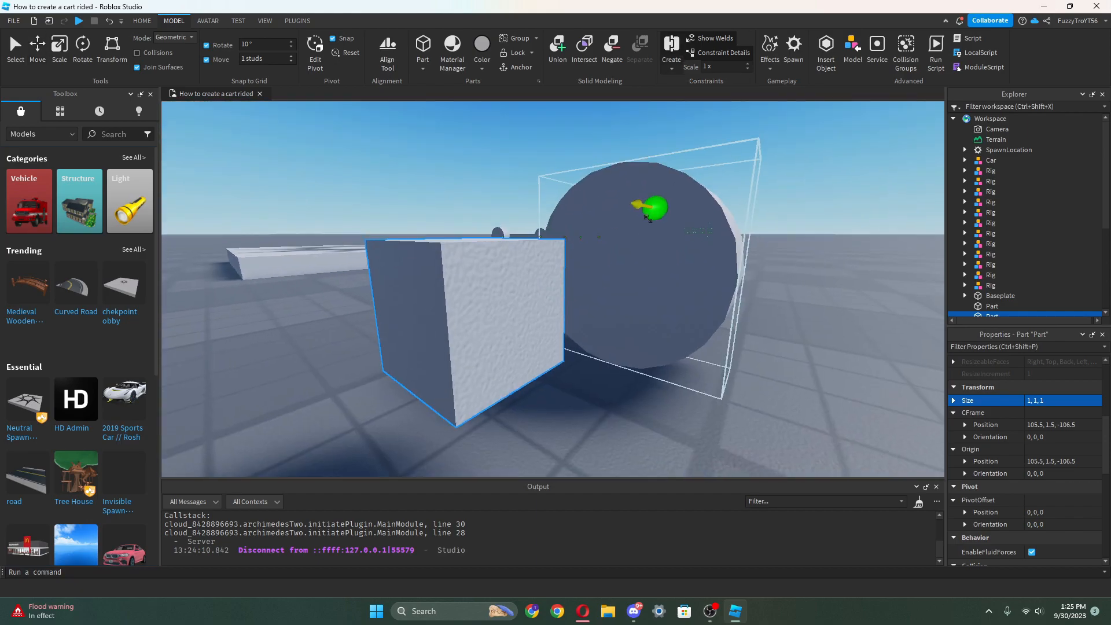
pyautogui.moveTo(648, 218); pyautogui.dragTo(399, 293, button='right')
pyautogui.click(325, 281)
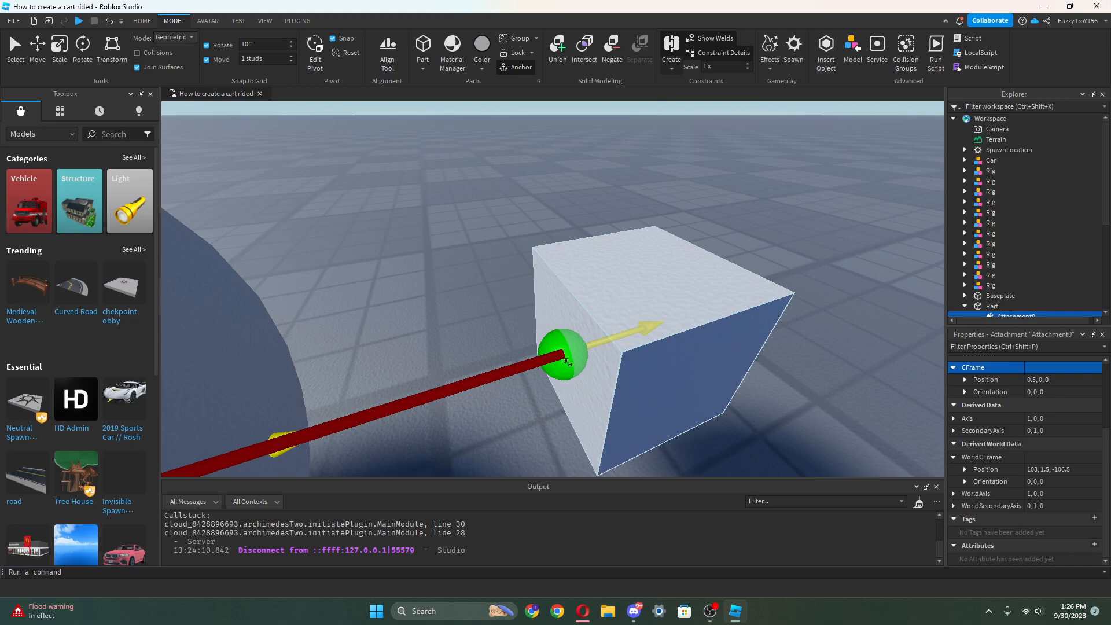
pyautogui.click(566, 358)
# Move the small block 2 studs back along the X axis until it touches the wheel.
pyautogui.moveTo(603, 277); pyautogui.dragTo(582, 232, button='right')
pyautogui.scroll(-5, 604, 280)
pyautogui.scroll(5, 604, 284)
pyautogui.scroll(-5, 582, 232)
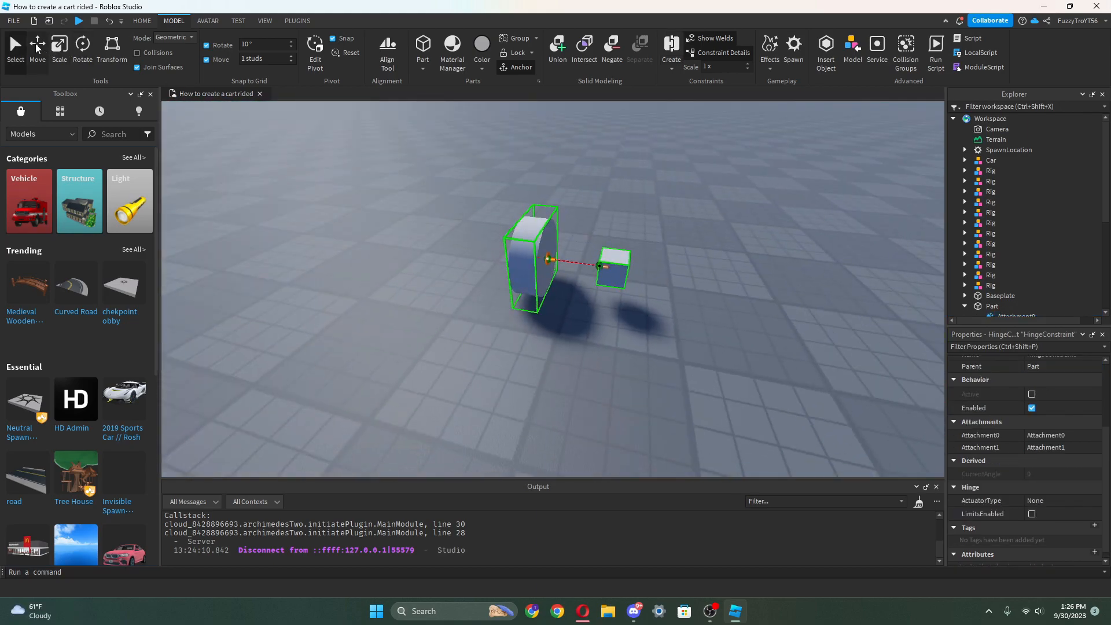
pyautogui.click(37, 49)
pyautogui.click(627, 262)
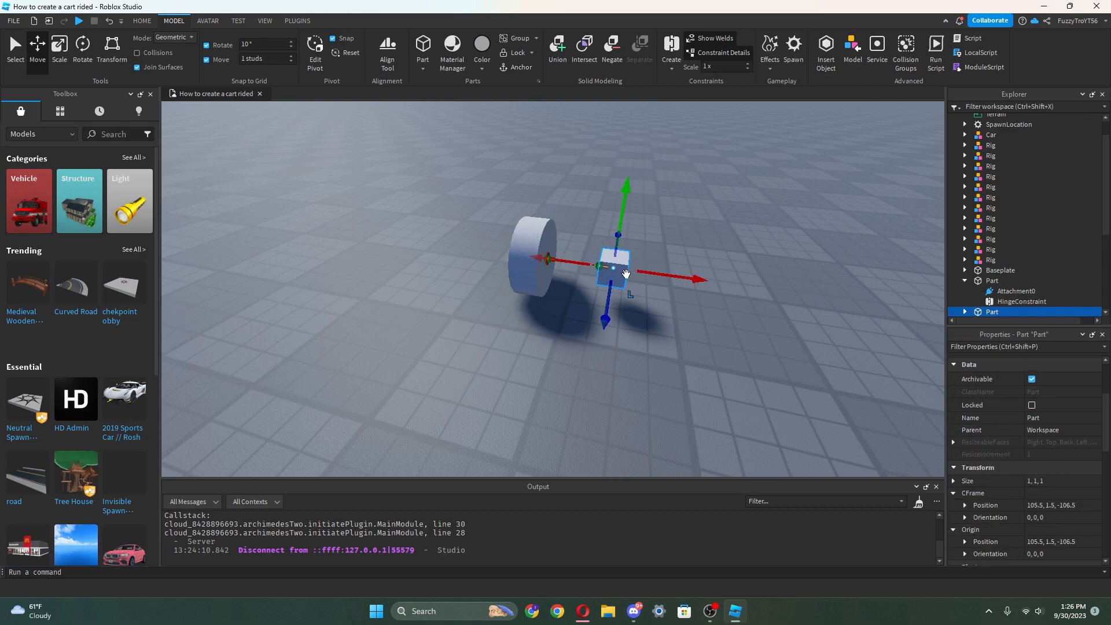
pyautogui.moveTo(648, 276); pyautogui.dragTo(595, 263)
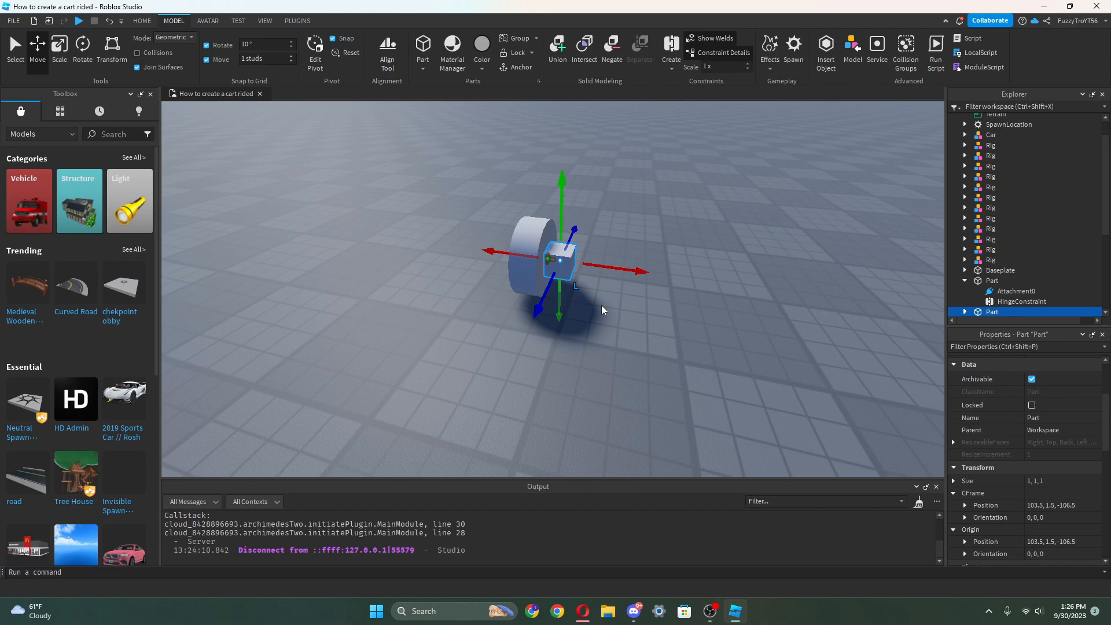
pyautogui.click(607, 324)
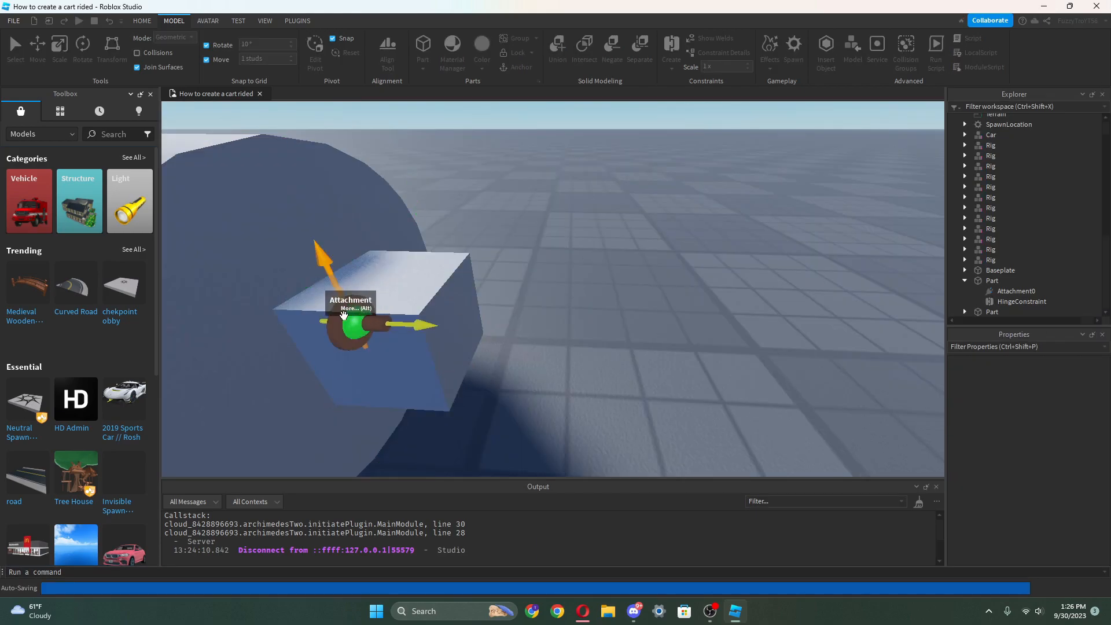
# Rename the wheel's hinge constraint to RF.
pyautogui.click(333, 315)
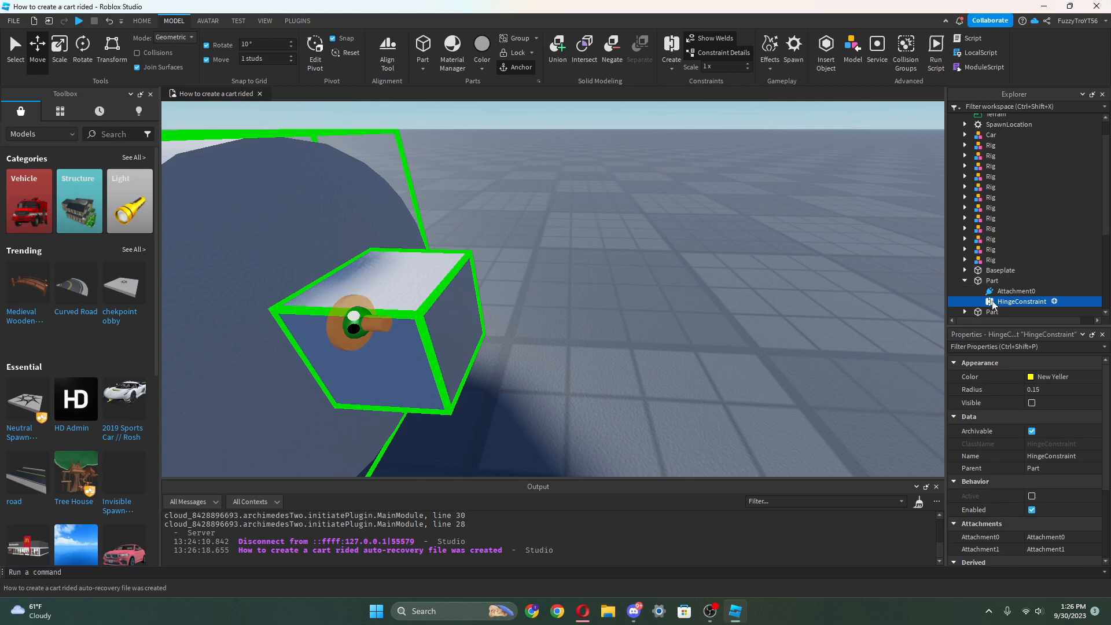
pyautogui.click(1056, 456)
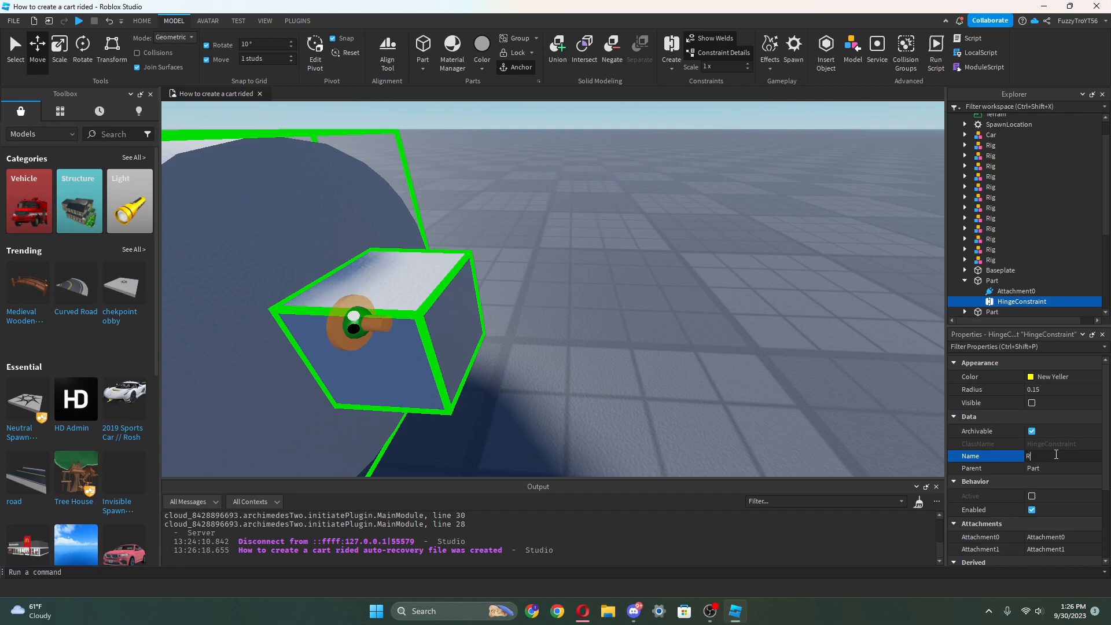
pyautogui.write('RF')
pyautogui.press('Return')
# Duplicate the wheel together with its hinged block and move the copy away along the axle direction.
pyautogui.scroll(-10, 603, 353)
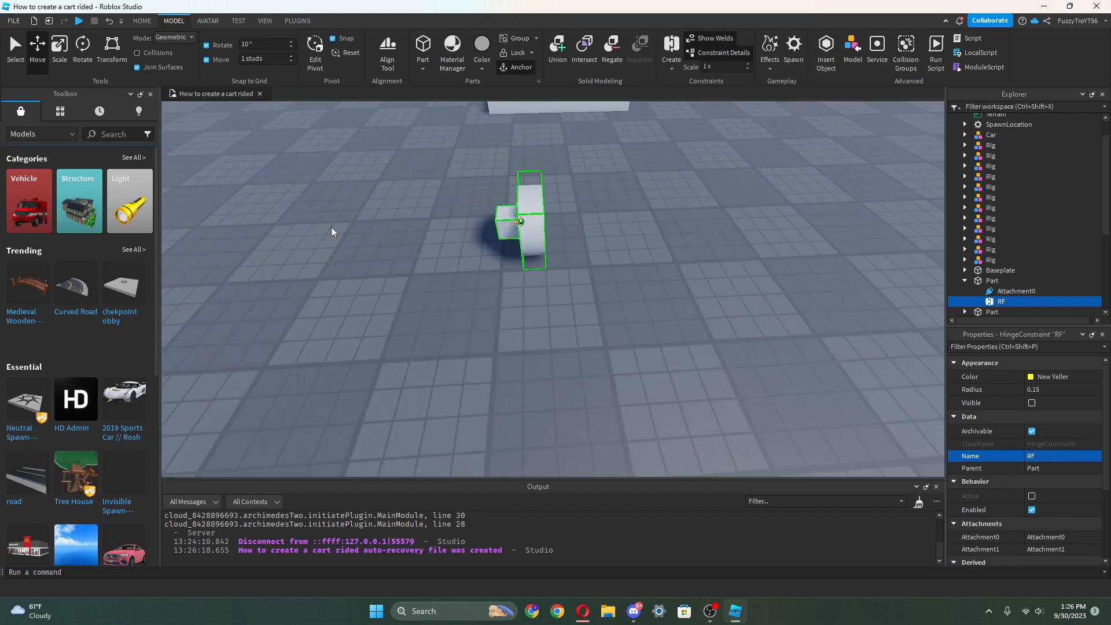
pyautogui.moveTo(637, 256); pyautogui.dragTo(605, 279, button='right')
pyautogui.scroll(6, 637, 256)
pyautogui.scroll(3, 605, 279)
pyautogui.moveTo(450, 264); pyautogui.dragTo(625, 390)
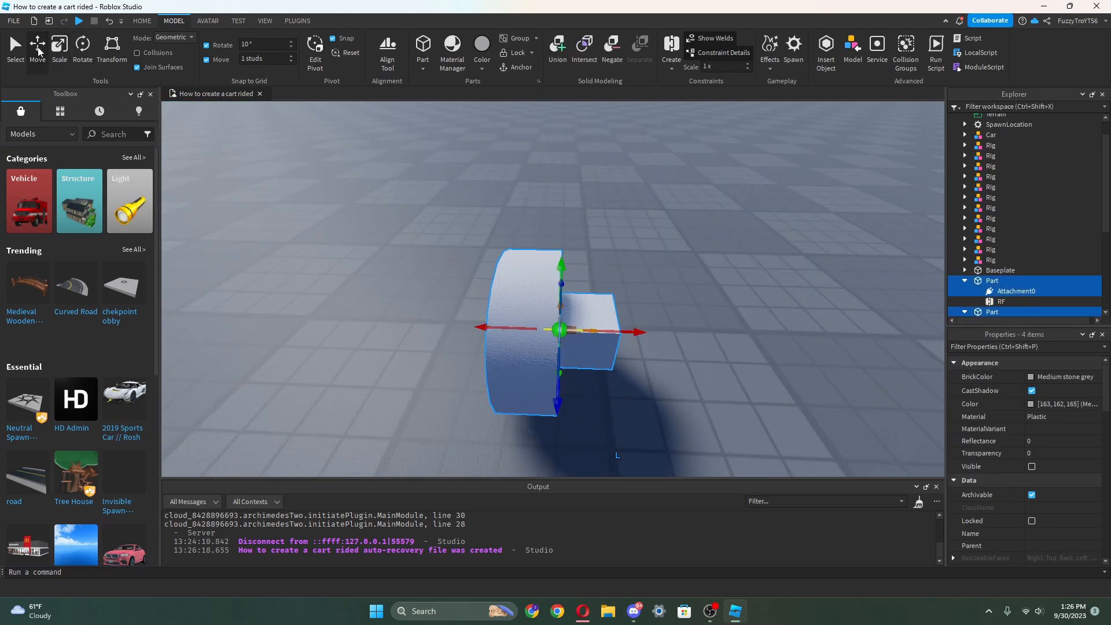
pyautogui.hotkey('ctrl', 'd')
pyautogui.moveTo(613, 331); pyautogui.dragTo(516, 349)
# Rotate the copied wheel assembly so its block faces the block of the original wheel.
pyautogui.press('d')
pyautogui.scroll(-3, 697, 361)
pyautogui.hotkey('ctrl', '4')
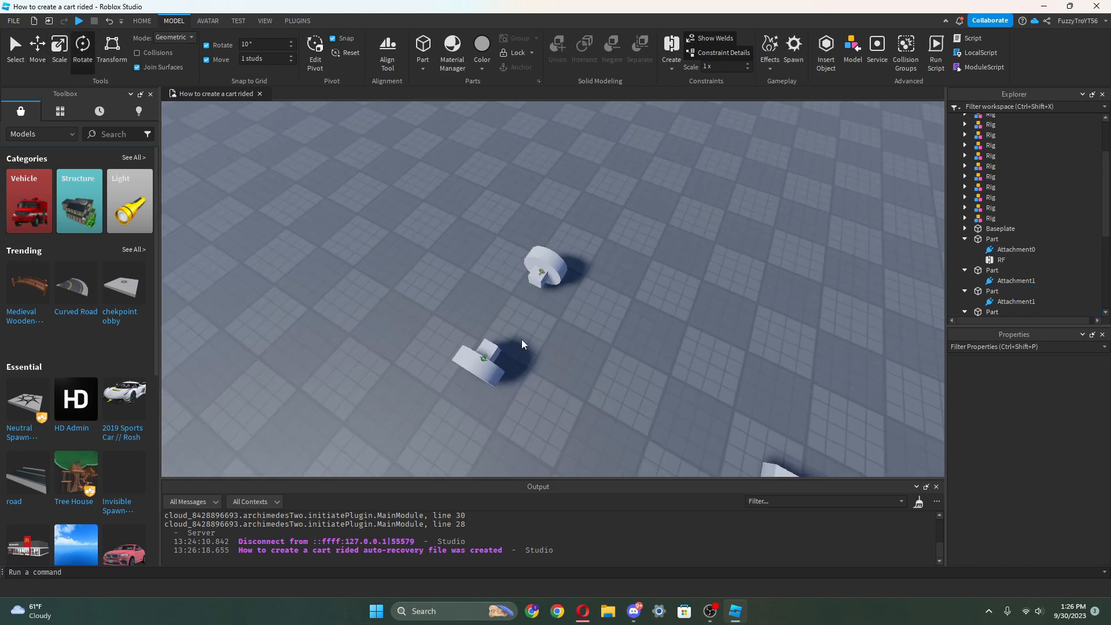
pyautogui.moveTo(522, 339); pyautogui.dragTo(539, 338, button='right')
pyautogui.scroll(3, 539, 338)
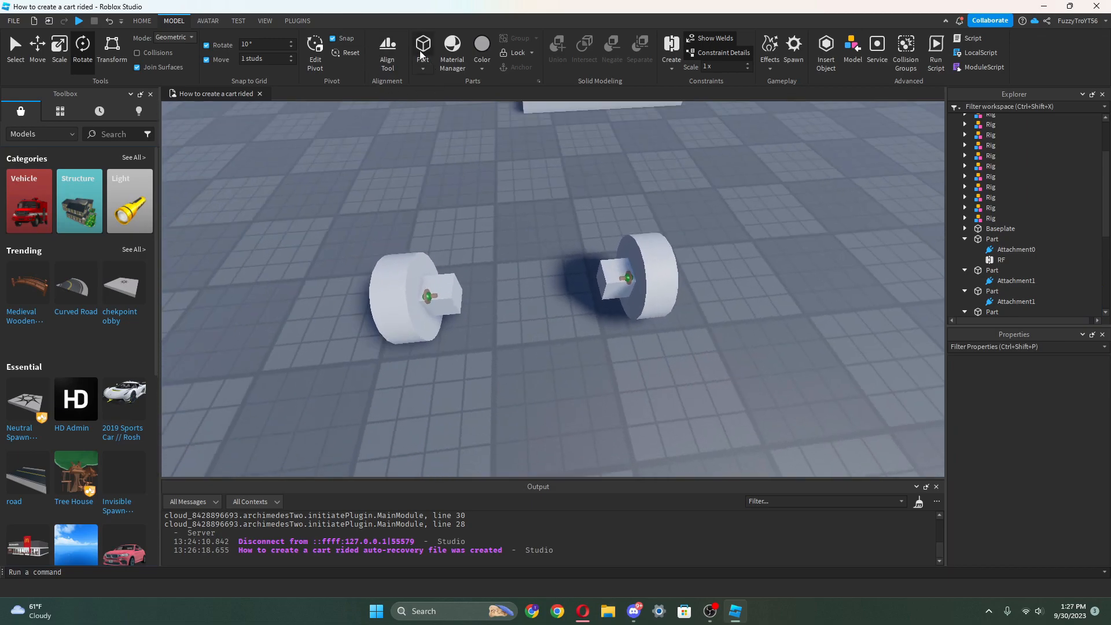
# Insert a block part and scale it into an axle spanning the gap between the two wheels.
pyautogui.click(421, 55)
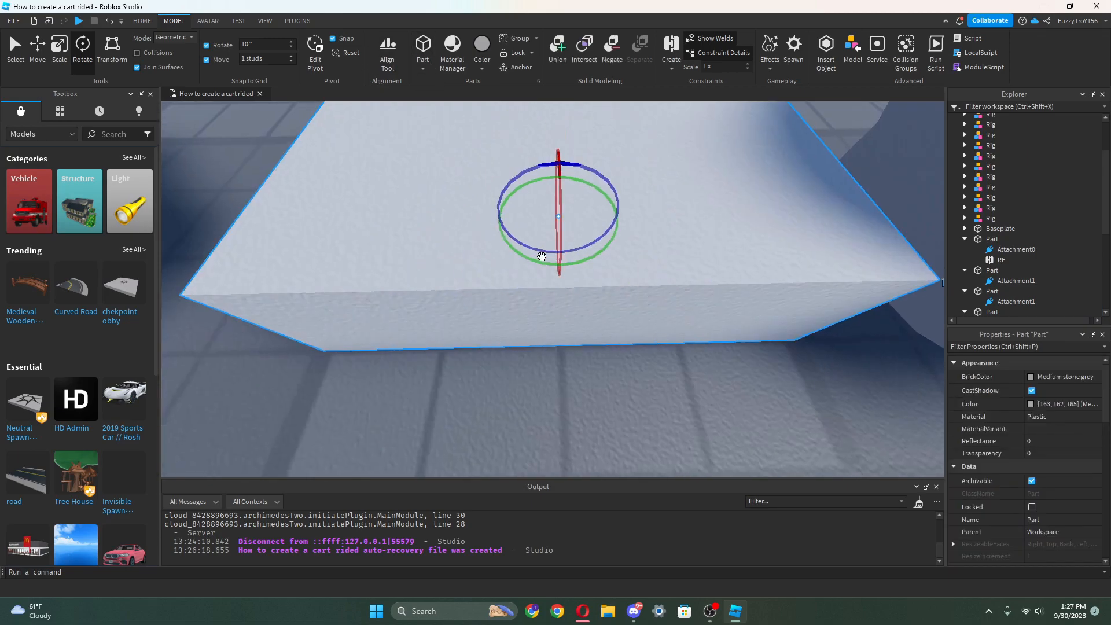
pyautogui.scroll(-5, 392, 214)
pyautogui.moveTo(483, 249); pyautogui.dragTo(485, 238)
pyautogui.click(61, 49)
pyautogui.moveTo(600, 281); pyautogui.dragTo(622, 290)
pyautogui.scroll(-5, 461, 250)
pyautogui.moveTo(461, 250); pyautogui.dragTo(461, 250, button='right')
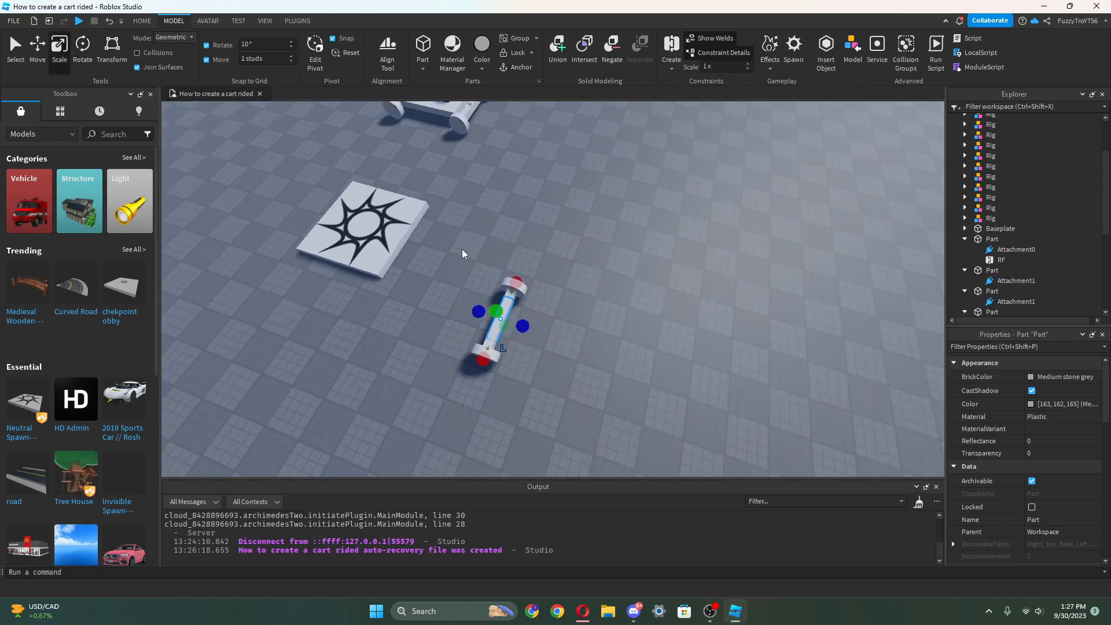
# Scale a block from between the wheels out to one side to form the cart's flat deck.
pyautogui.moveTo(484, 208); pyautogui.dragTo(485, 208, button='right')
pyautogui.scroll(5, 485, 208)
pyautogui.scroll(-3, 599, 305)
pyautogui.moveTo(633, 372); pyautogui.dragTo(578, 302, button='right')
pyautogui.moveTo(577, 302); pyautogui.dragTo(499, 313)
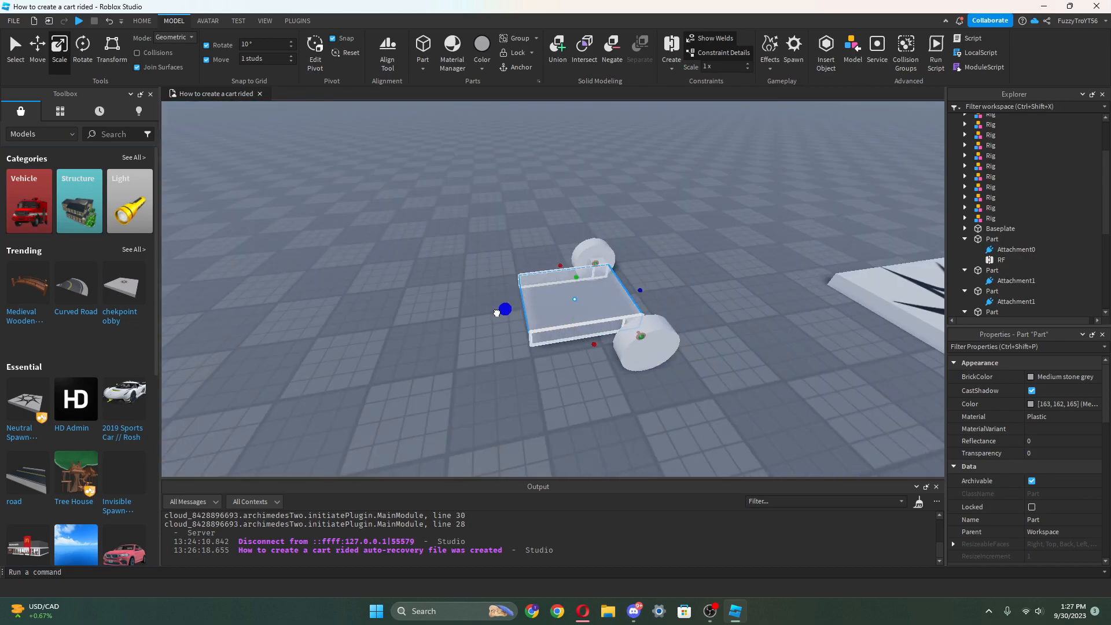
pyautogui.click(496, 361)
pyautogui.moveTo(548, 394); pyautogui.dragTo(549, 393, button='right')
# Form a narrow second axle bar parallel to the first, a short gap beyond the deck's free end.
pyautogui.click(452, 301)
pyautogui.moveTo(360, 287); pyautogui.dragTo(589, 283)
pyautogui.moveTo(487, 283); pyautogui.dragTo(543, 283)
pyautogui.click(663, 370)
pyautogui.scroll(2, 484, 241)
pyautogui.moveTo(484, 241); pyautogui.dragTo(514, 303, button='right')
pyautogui.scroll(3, 515, 297)
pyautogui.scroll(-3, 515, 297)
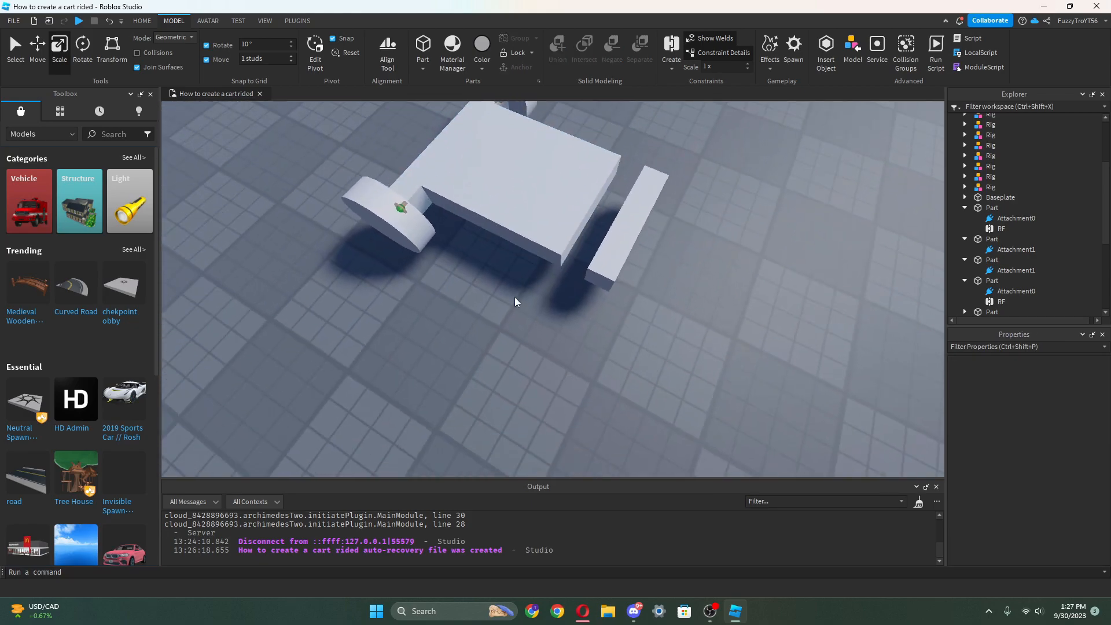
pyautogui.click(397, 223)
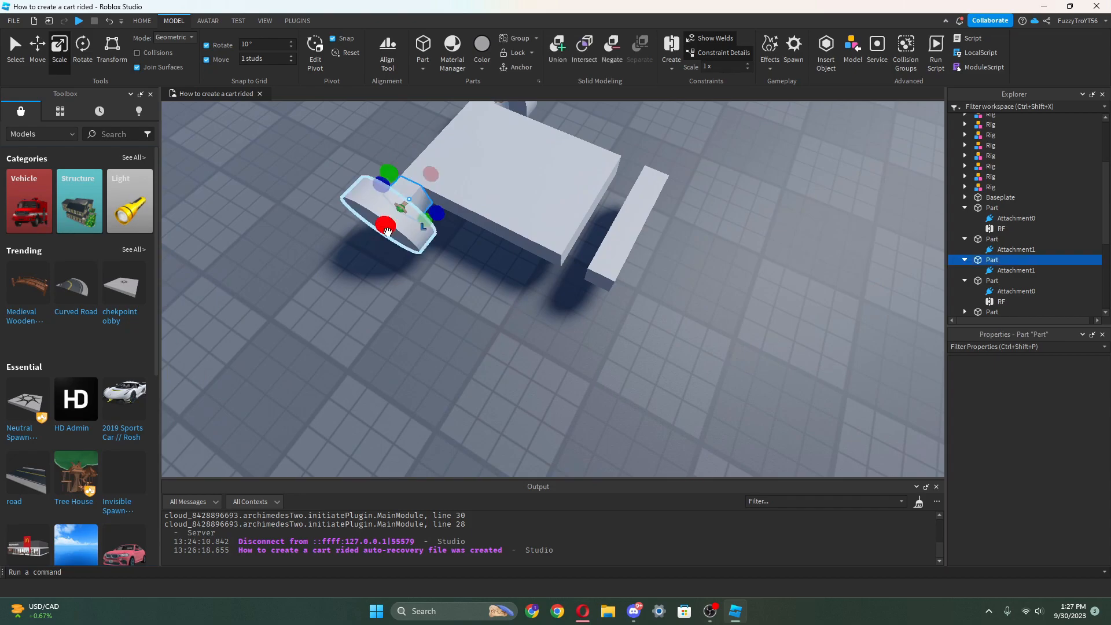
pyautogui.click(418, 207)
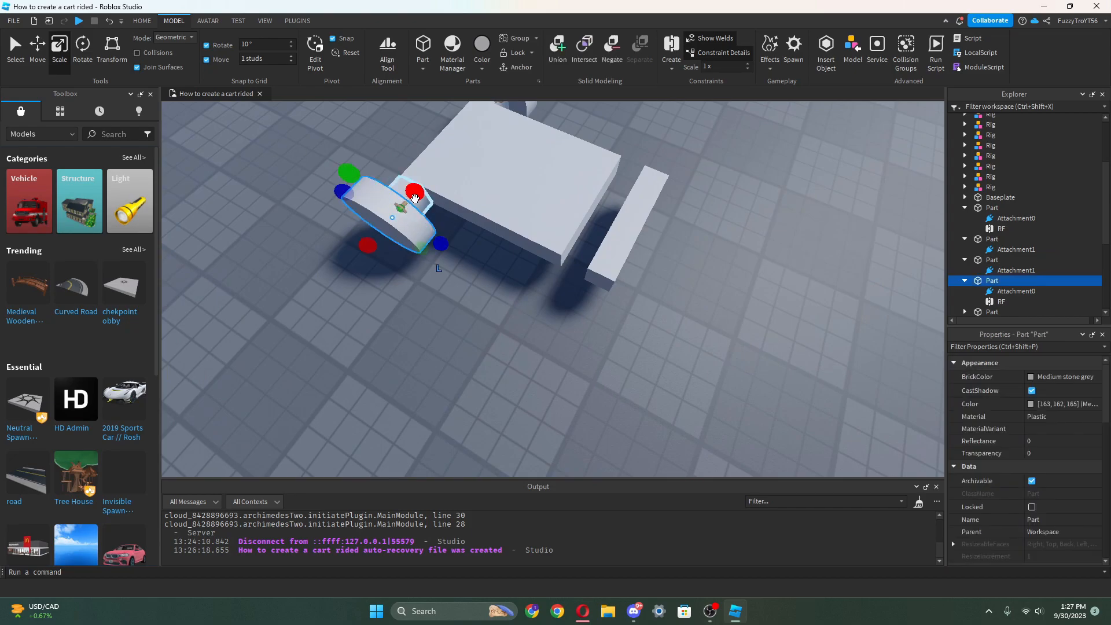
pyautogui.click(666, 282)
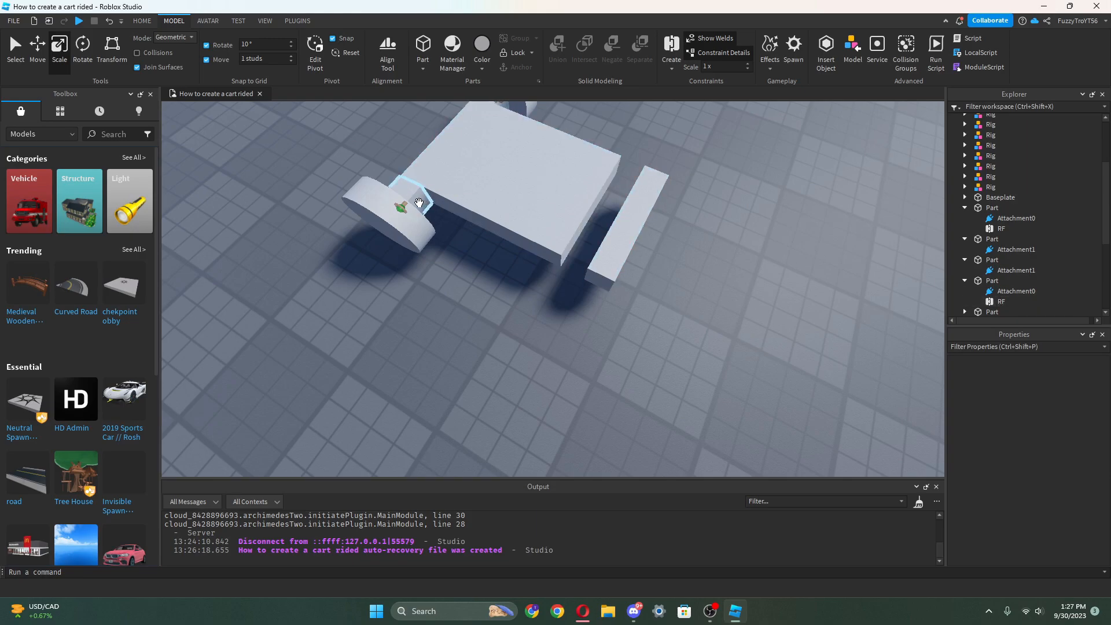
# Rename the copied wheel's hinge constraint on the first axle as LF.
pyautogui.moveTo(401, 207); pyautogui.dragTo(435, 199, button='right')
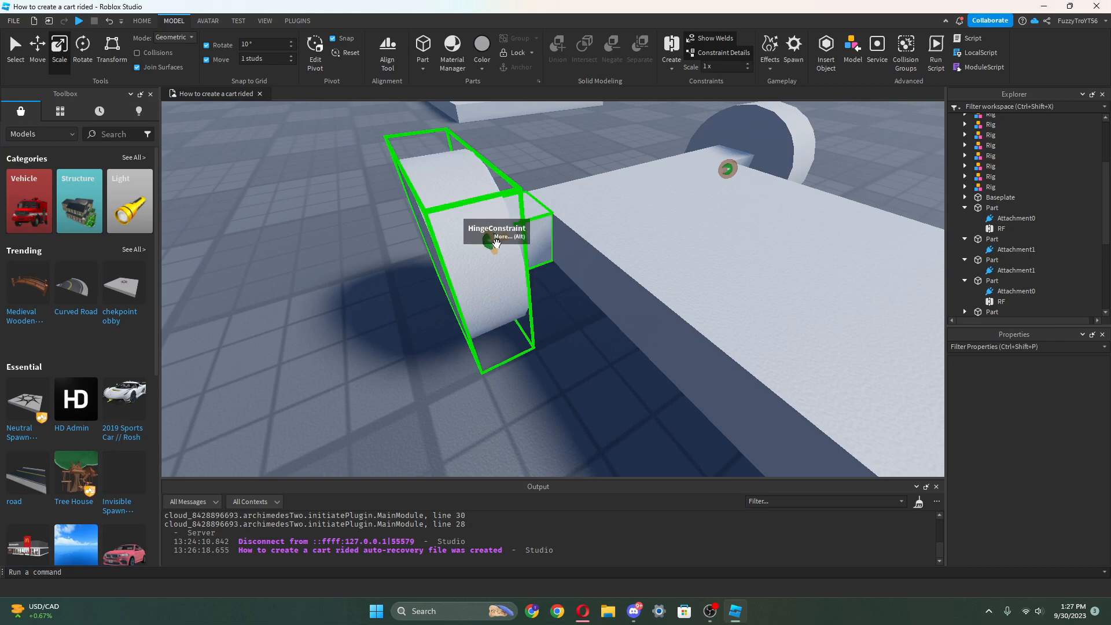
pyautogui.click(495, 242)
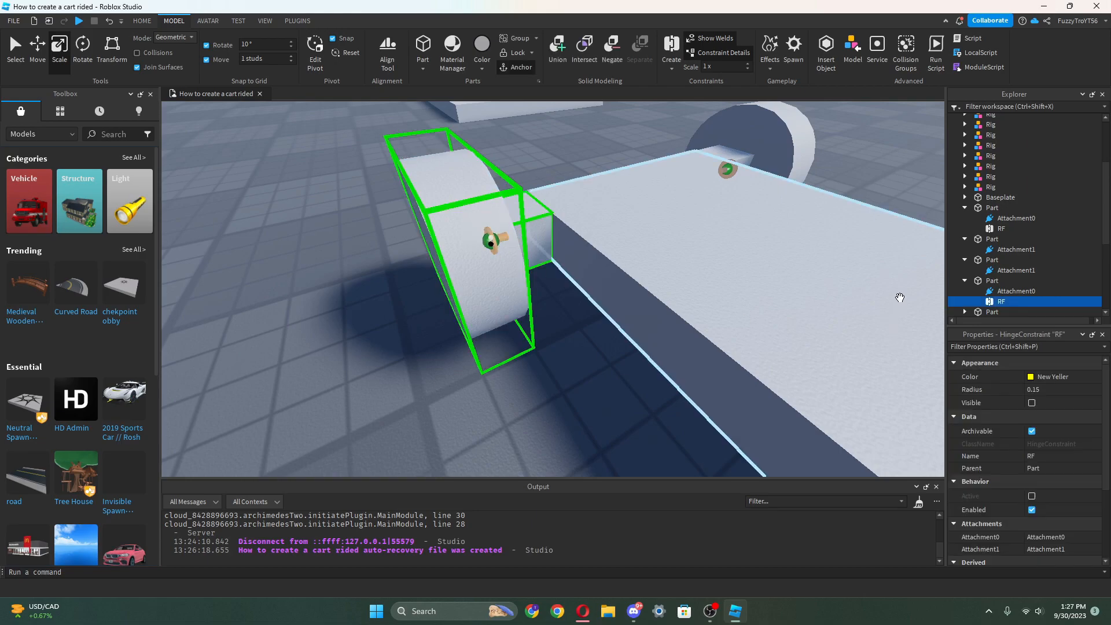
pyautogui.rightClick(990, 304)
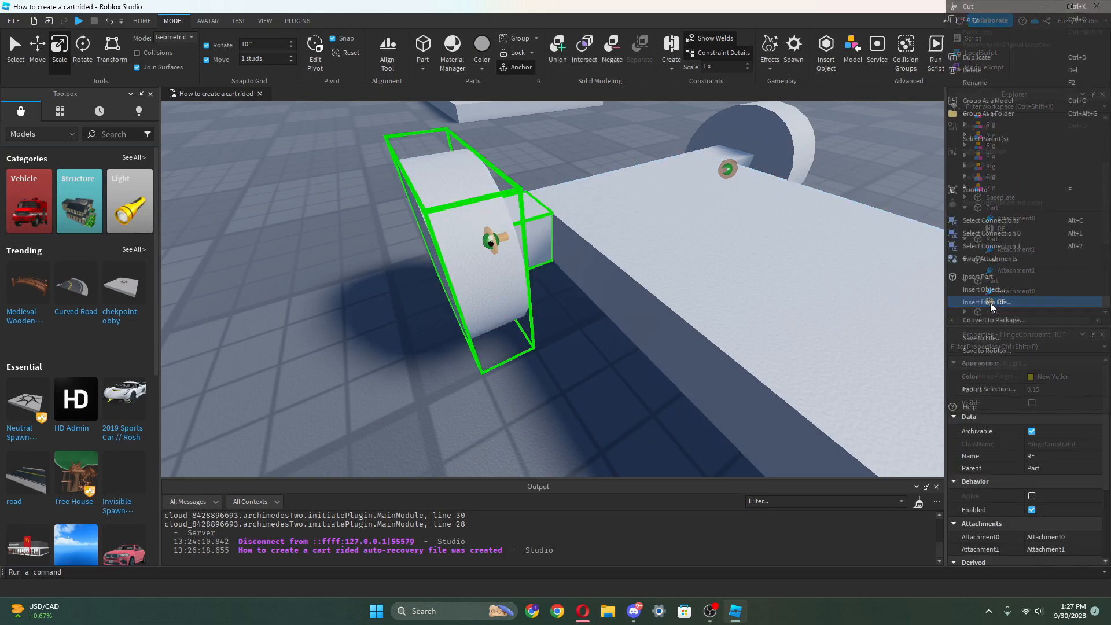
pyautogui.click(1000, 86)
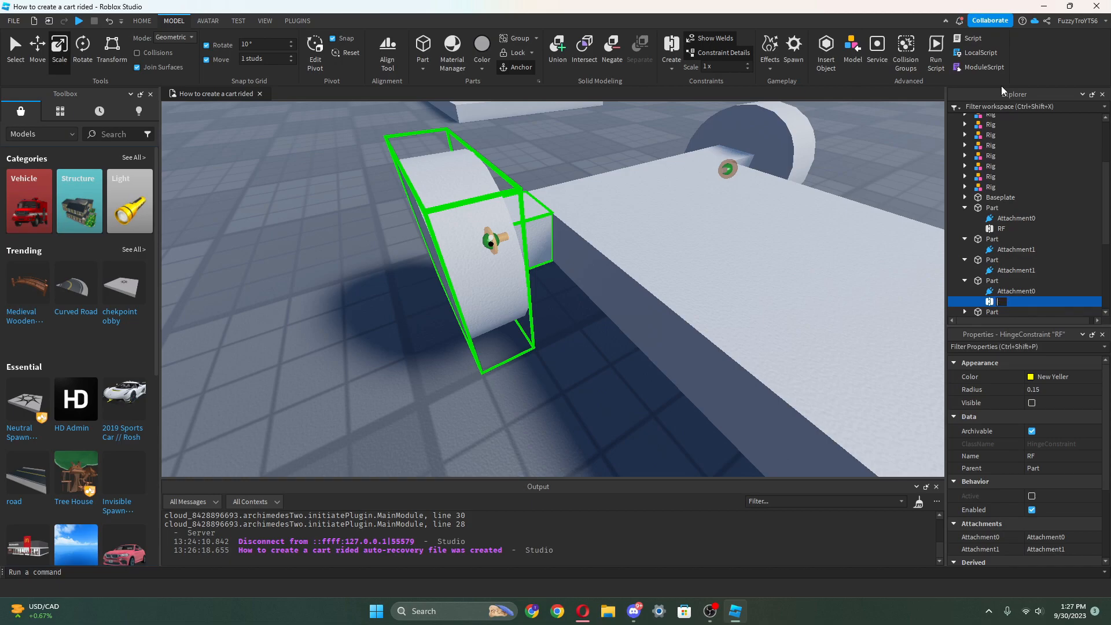
pyautogui.write('LF')
pyautogui.press('Return')
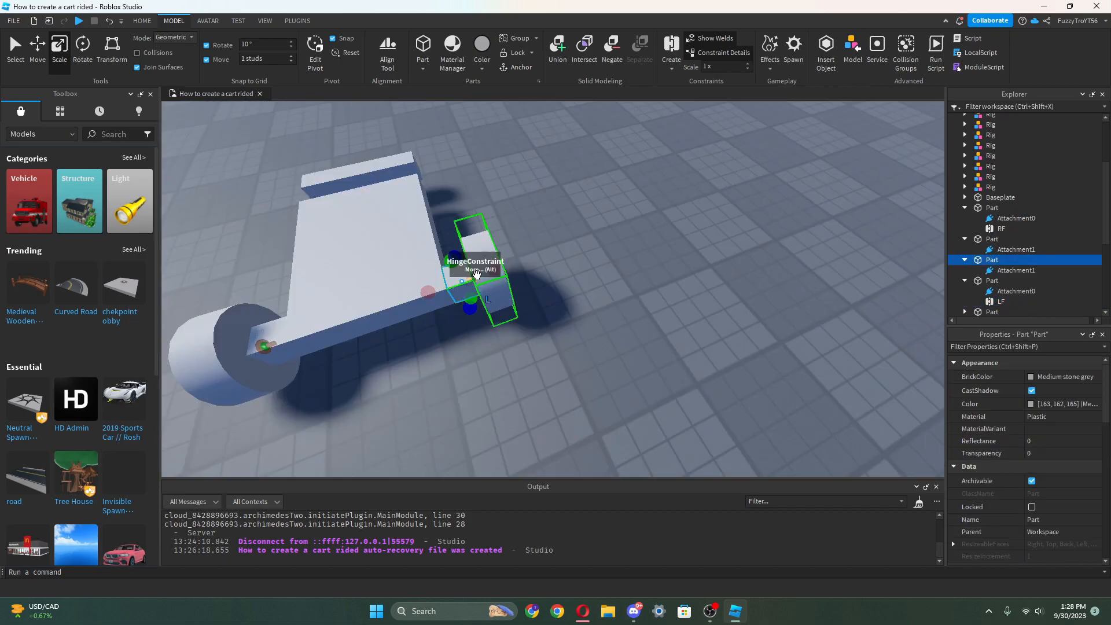
# Duplicate the LF-hinged wheel with its block and move the copy to the matching end of the second axle bar.
pyautogui.keyDown('ctrl'); pyautogui.click(475, 275); pyautogui.keyUp('ctrl')
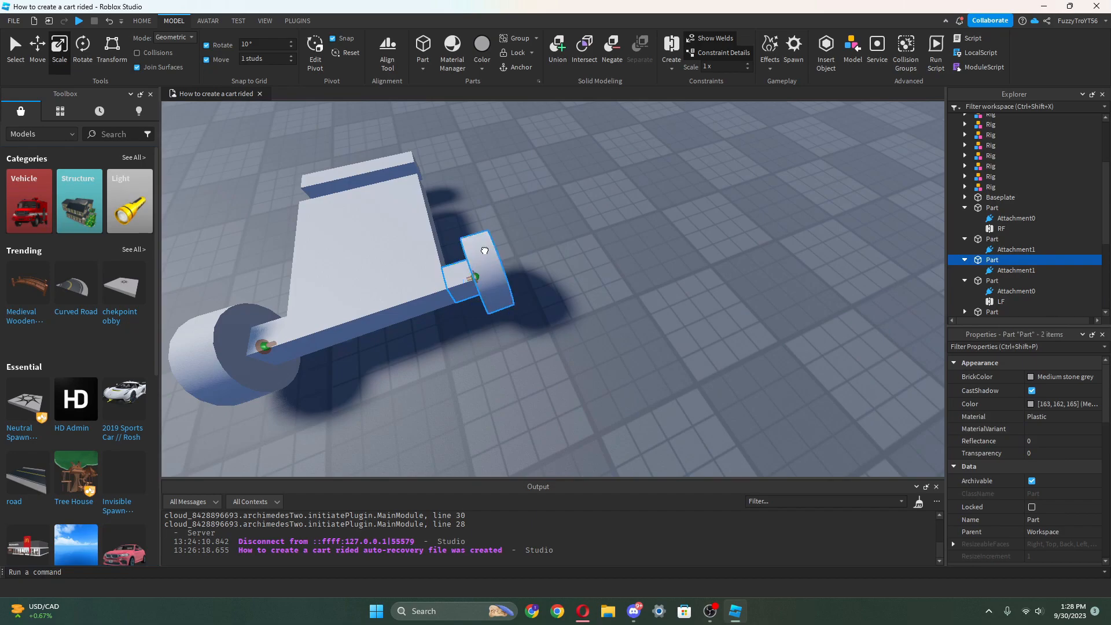
pyautogui.click(39, 58)
pyautogui.hotkey('ctrl', 'd')
pyautogui.moveTo(490, 324); pyautogui.dragTo(450, 215)
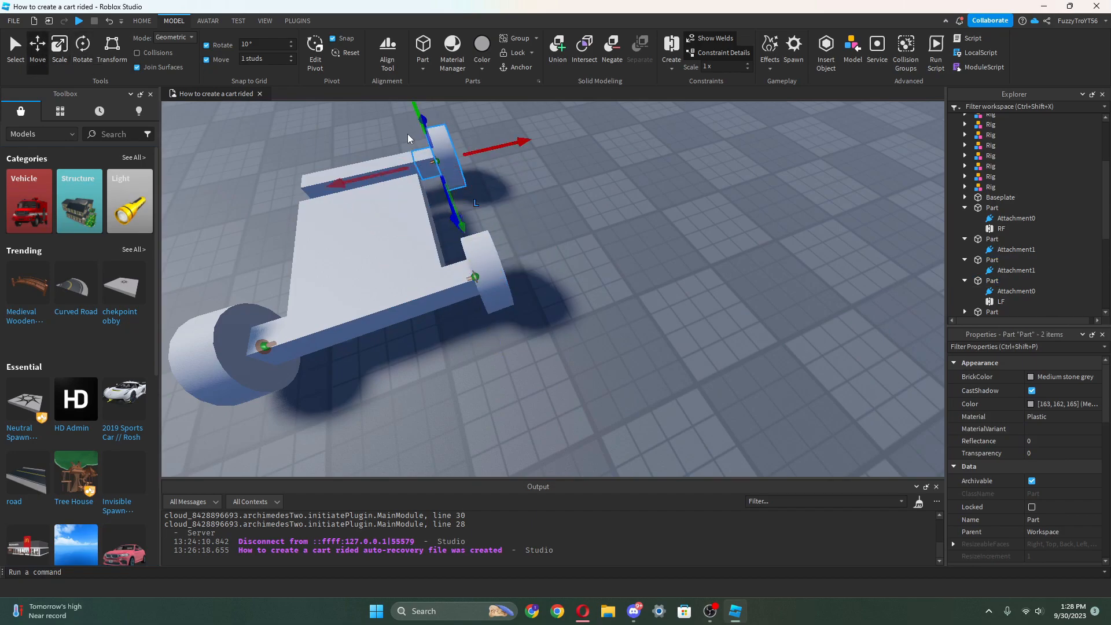
pyautogui.moveTo(628, 261); pyautogui.dragTo(628, 262, button='right')
pyautogui.scroll(-5, 629, 260)
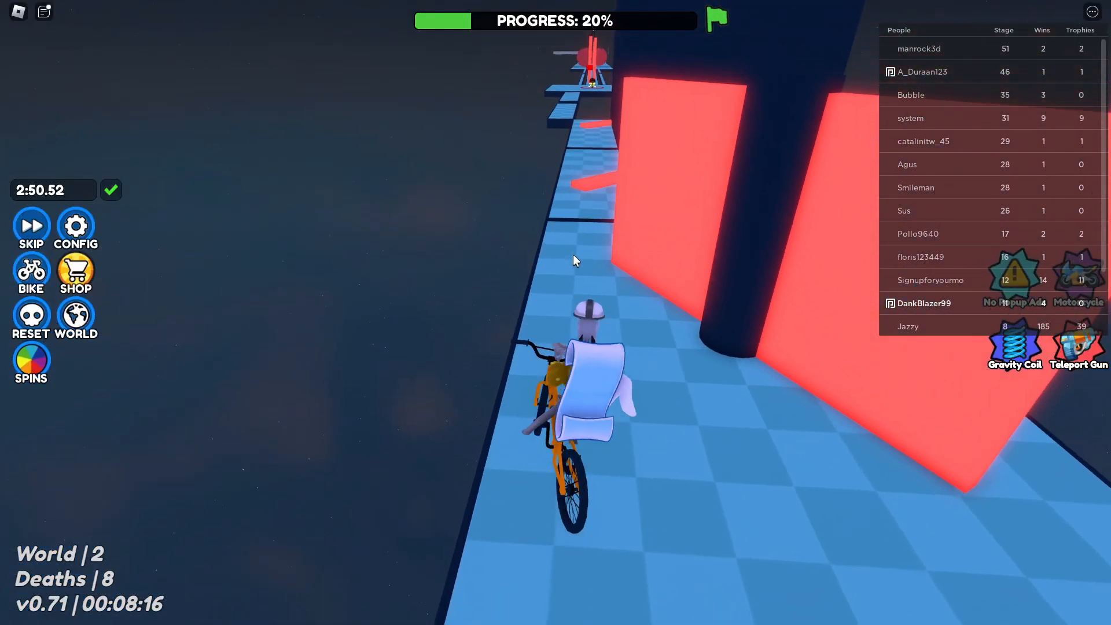
pyautogui.press('w')
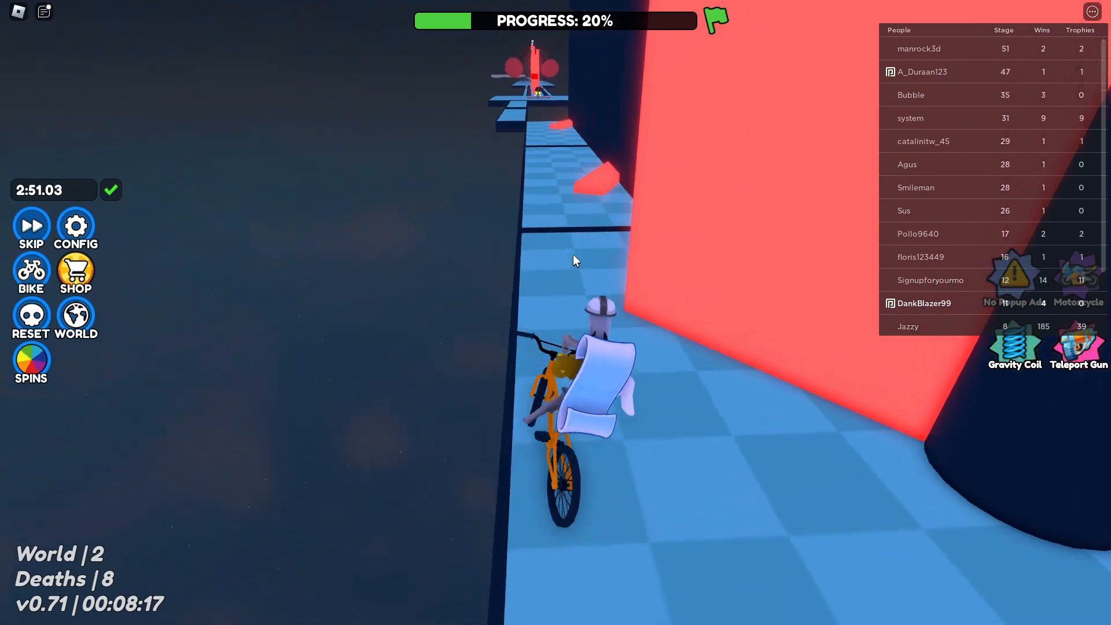
pyautogui.press('w')
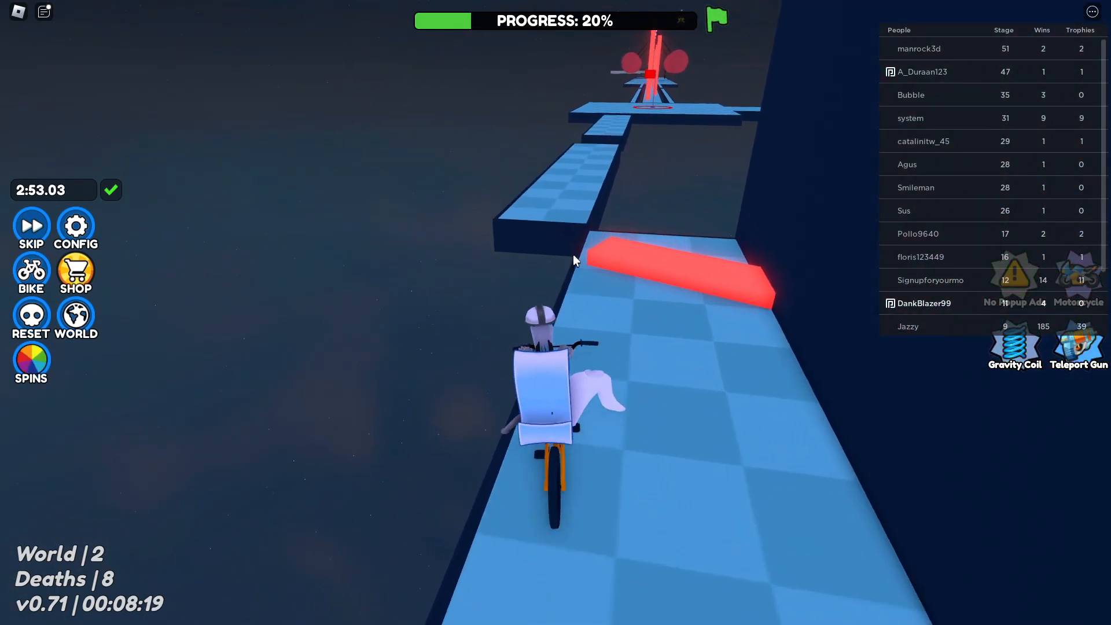
pyautogui.press('w')
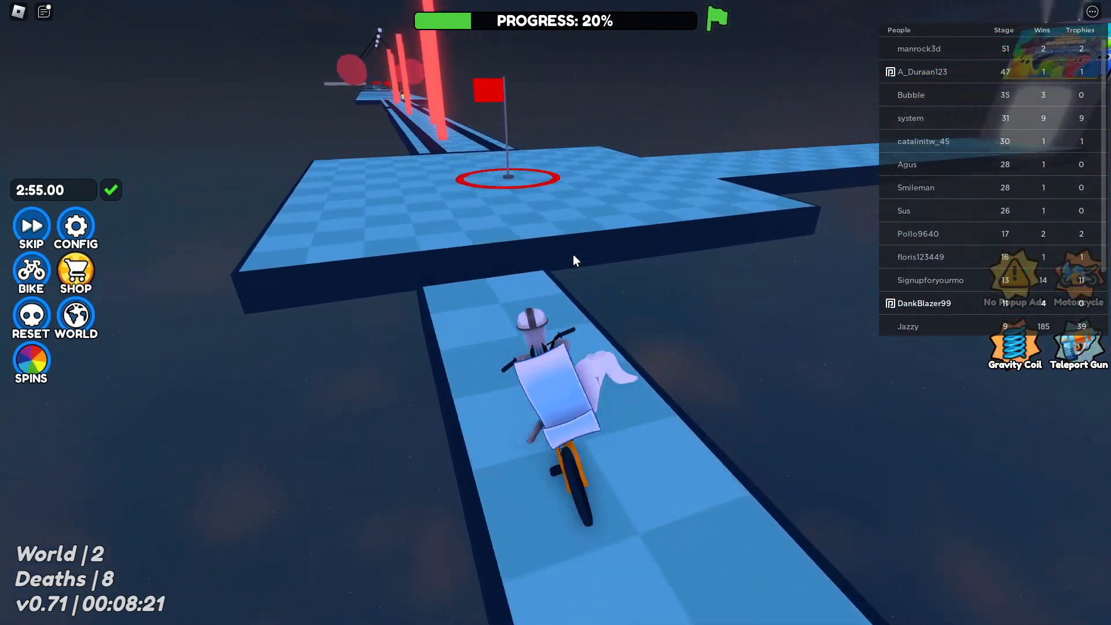
pyautogui.press('a')
pyautogui.press('w')
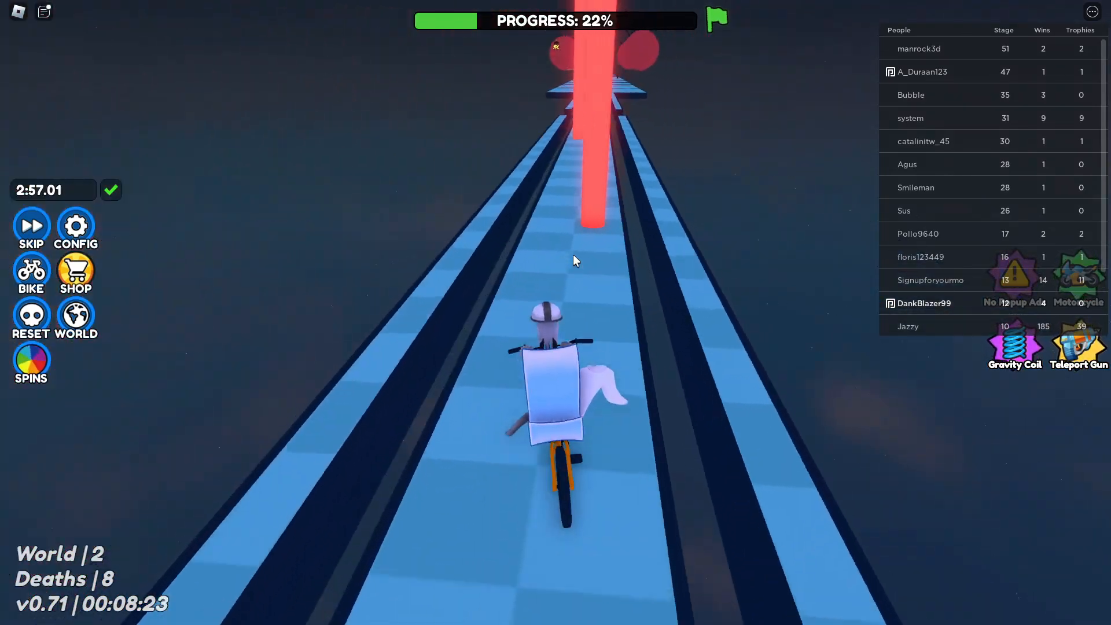
pyautogui.press('w')
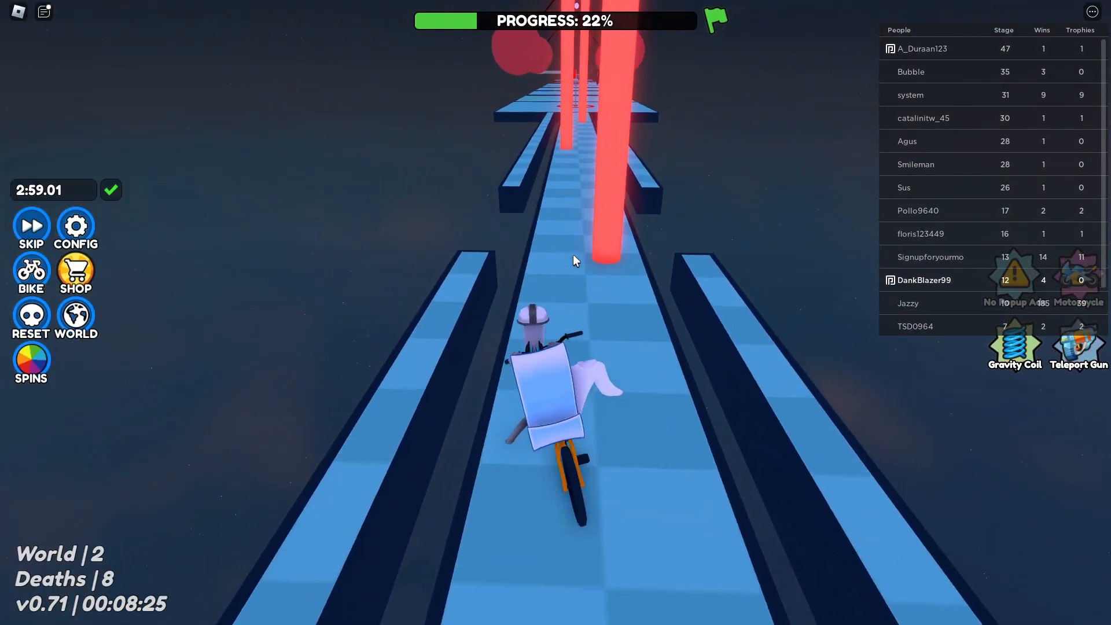
pyautogui.press('w')
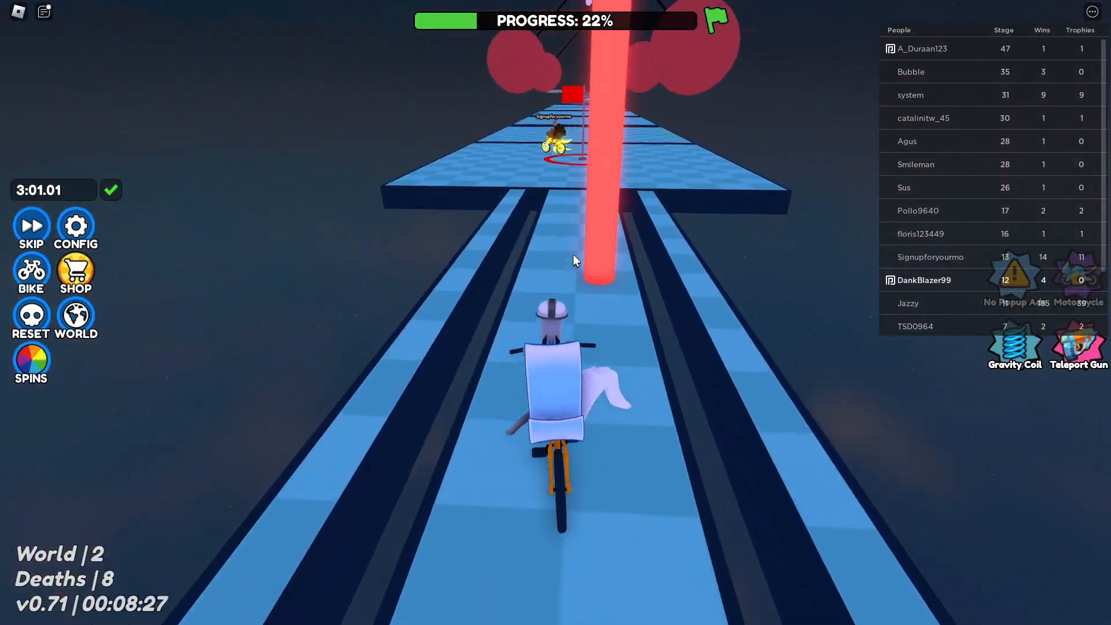
pyautogui.press('w')
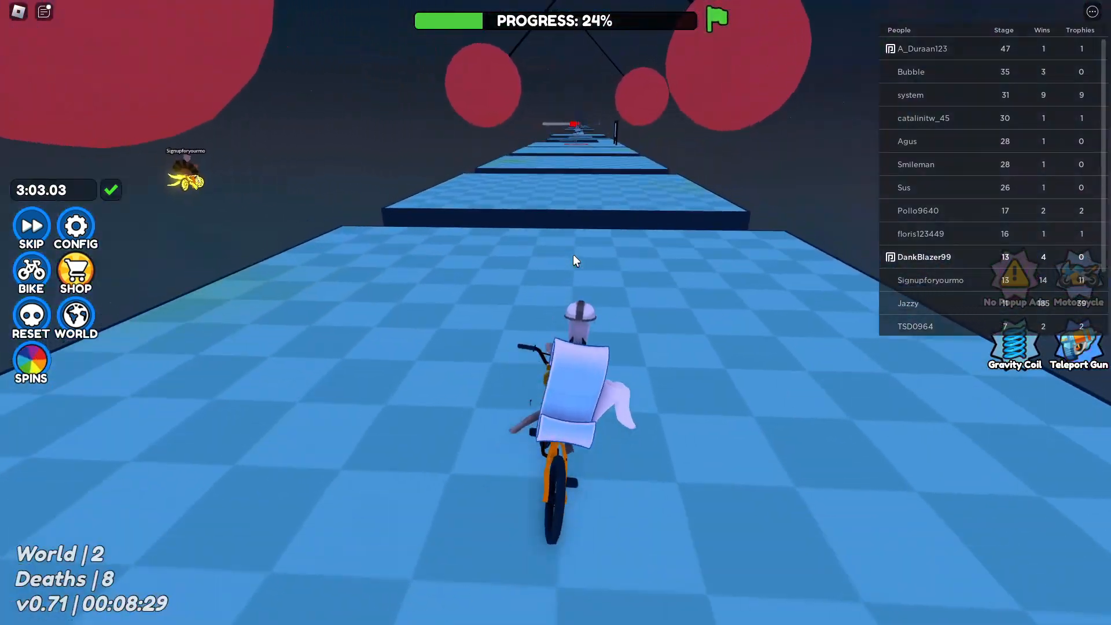
pyautogui.press('w')
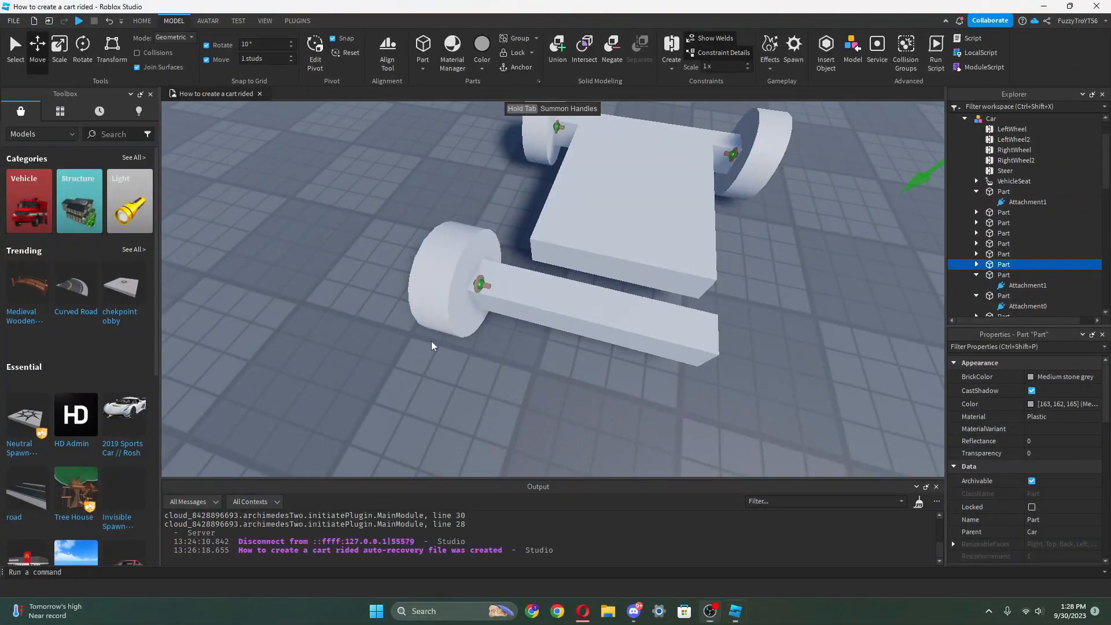
# Duplicate the RF-hinged wheel with its block and move the copy to the free end of the second axle bar.
pyautogui.click(431, 346)
pyautogui.press('d')
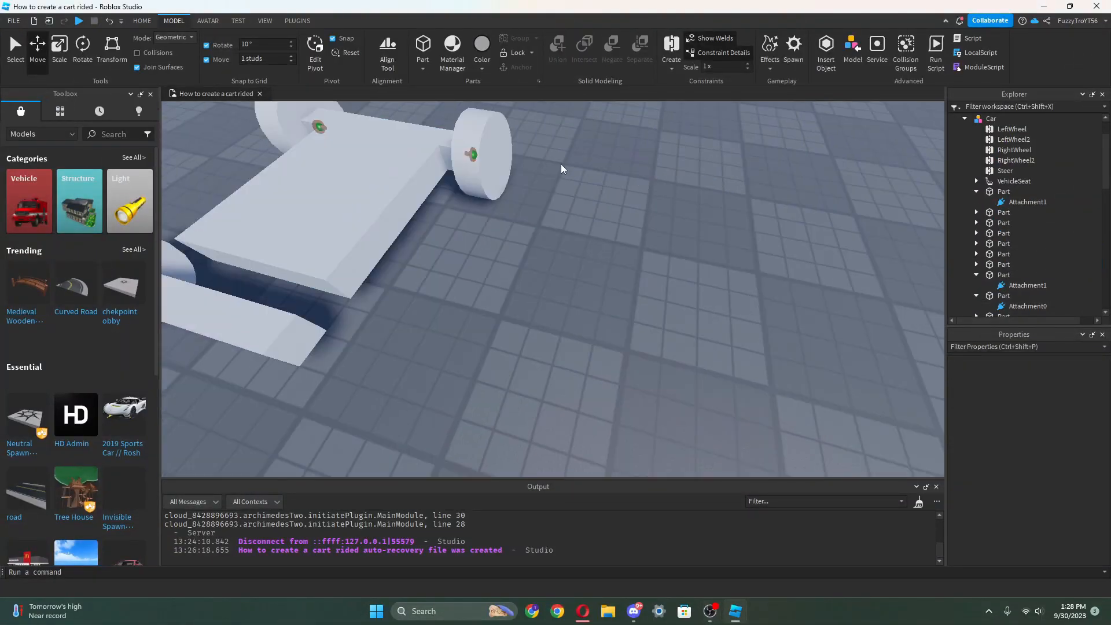
pyautogui.press('a')
pyautogui.click(554, 155)
pyautogui.keyDown('ctrl'); pyautogui.click(587, 150); pyautogui.keyUp('ctrl')
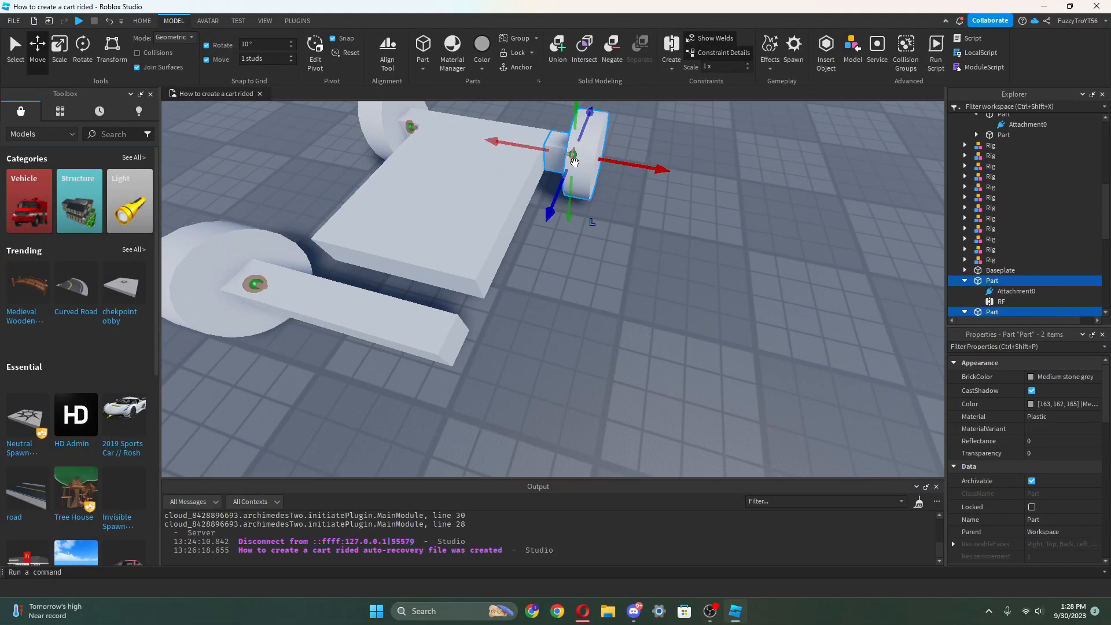
pyautogui.hotkey('ctrl', 'd')
pyautogui.moveTo(587, 150); pyautogui.dragTo(489, 402)
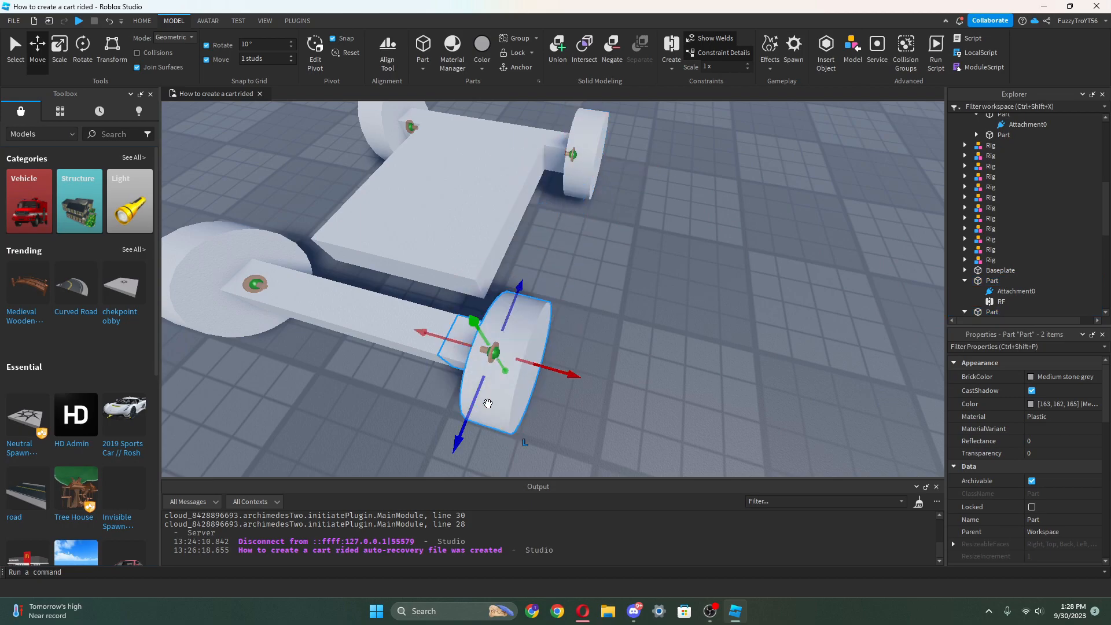
pyautogui.scroll(-3, 599, 355)
pyautogui.click(599, 356)
pyautogui.moveTo(599, 355); pyautogui.dragTo(839, 311, button='right')
pyautogui.scroll(3, 839, 310)
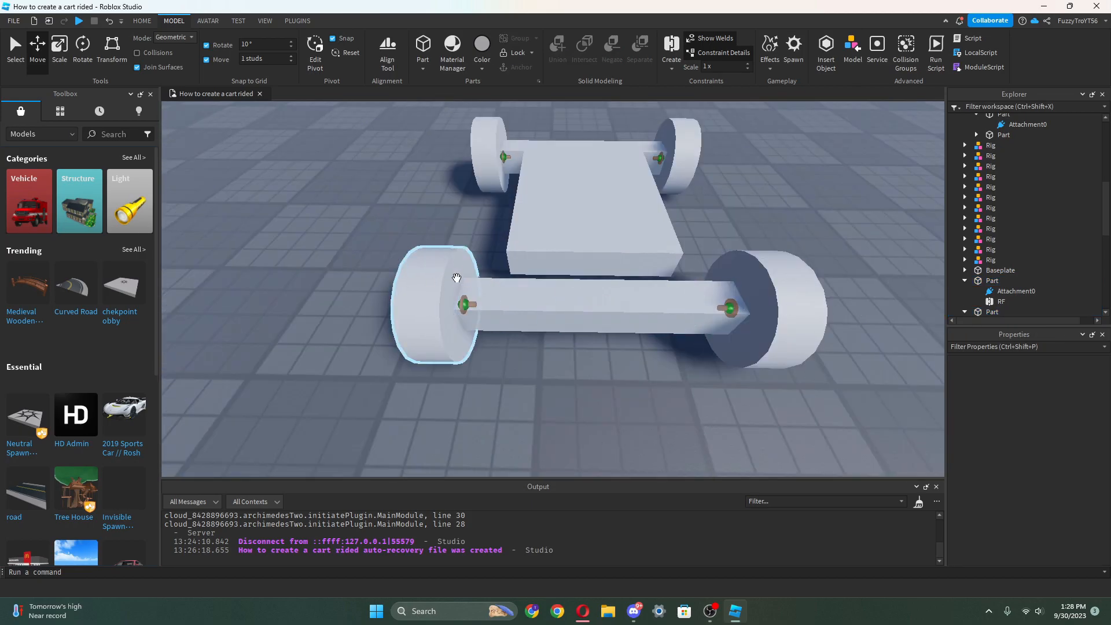
# Rename the hinge constraint of the LF wheel copy on the second axle as LB.
pyautogui.click(464, 305)
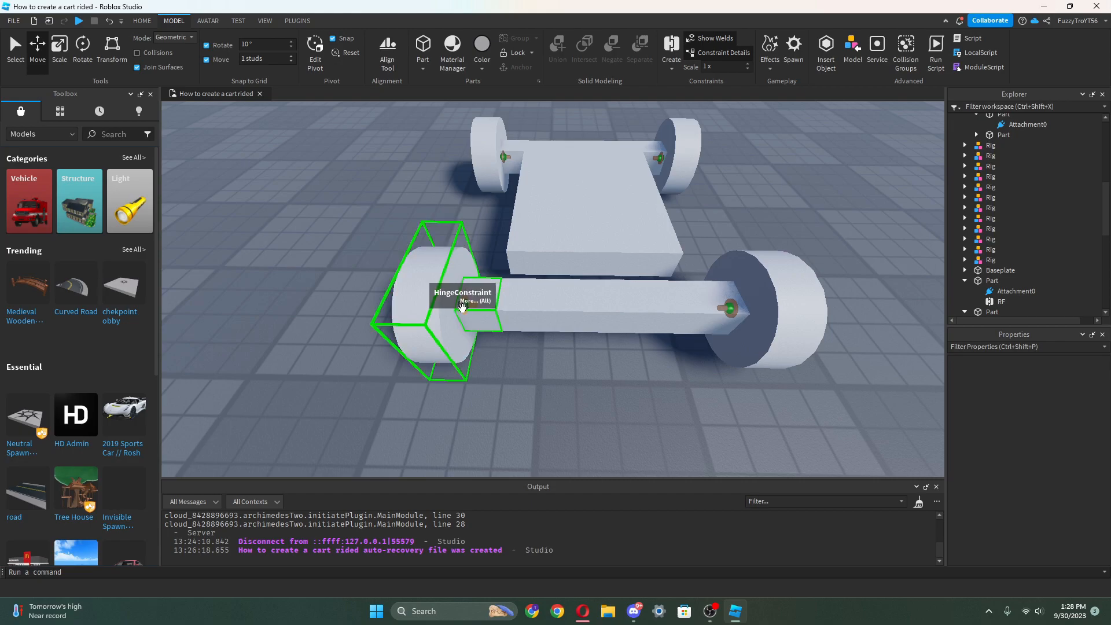
pyautogui.rightClick(983, 311)
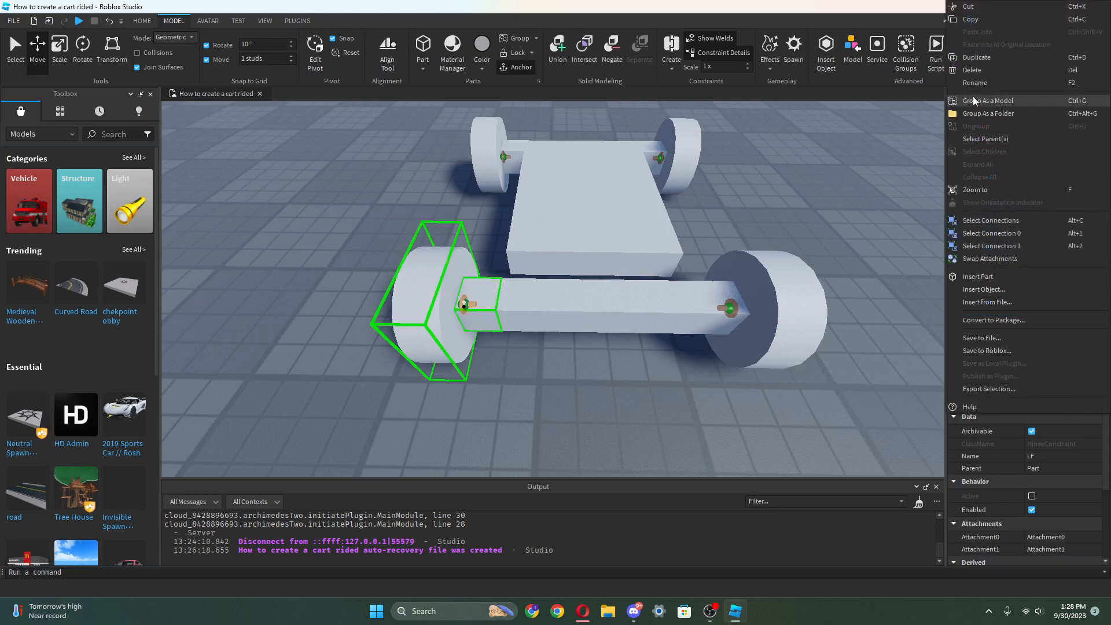
pyautogui.click(961, 89)
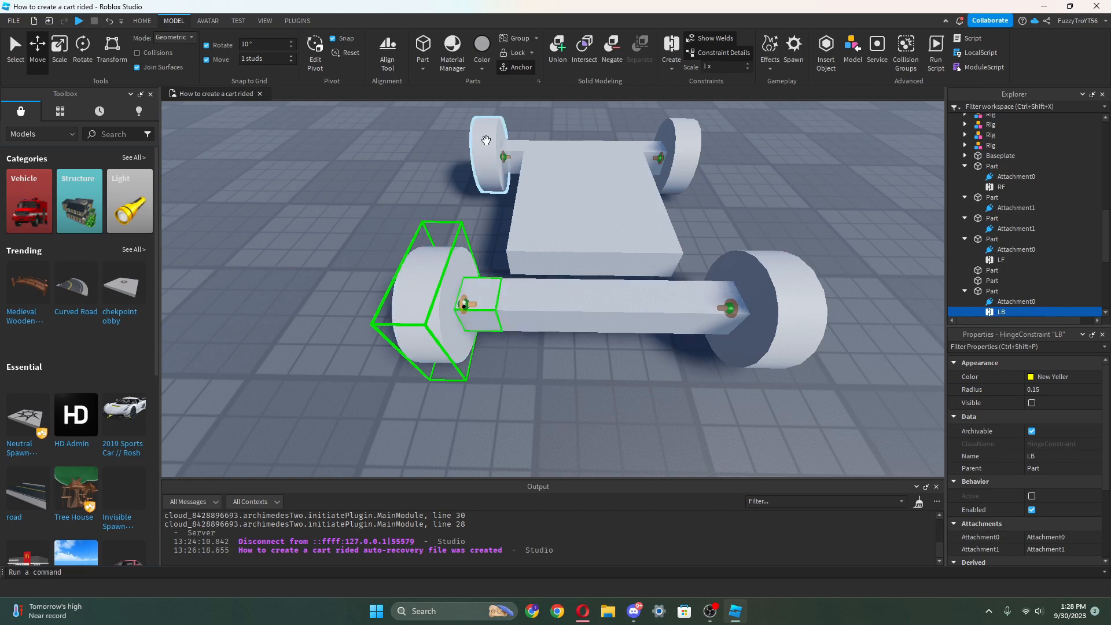
pyautogui.click(732, 305)
pyautogui.rightClick(998, 316)
pyautogui.click(975, 82)
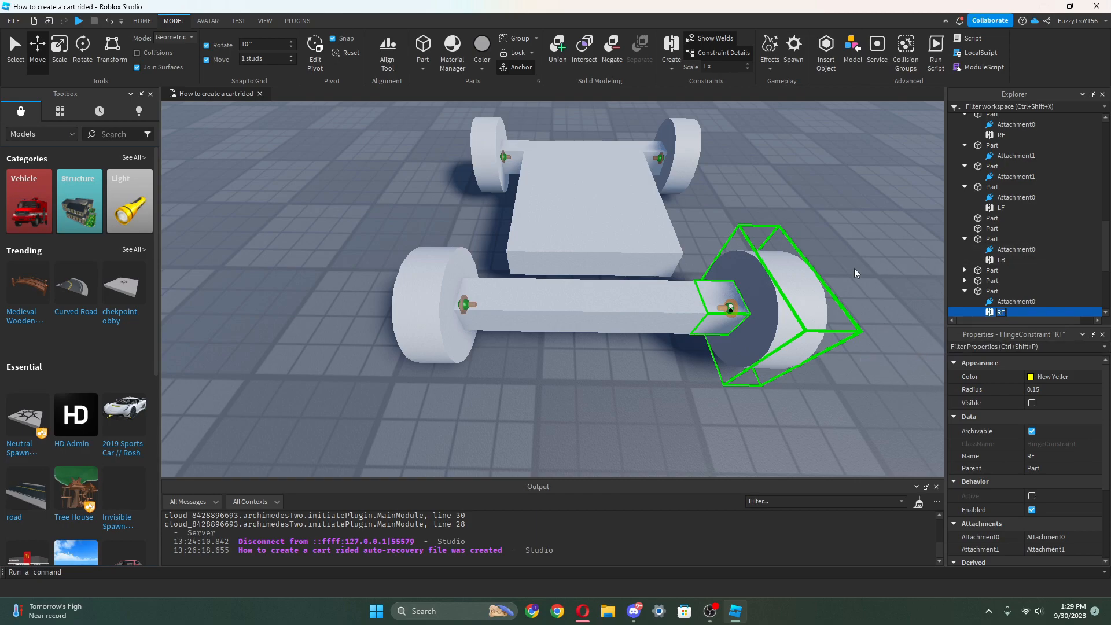
# Rename the second axle's LB hinge constraint as LF.
pyautogui.click(462, 306)
pyautogui.rightClick(1000, 263)
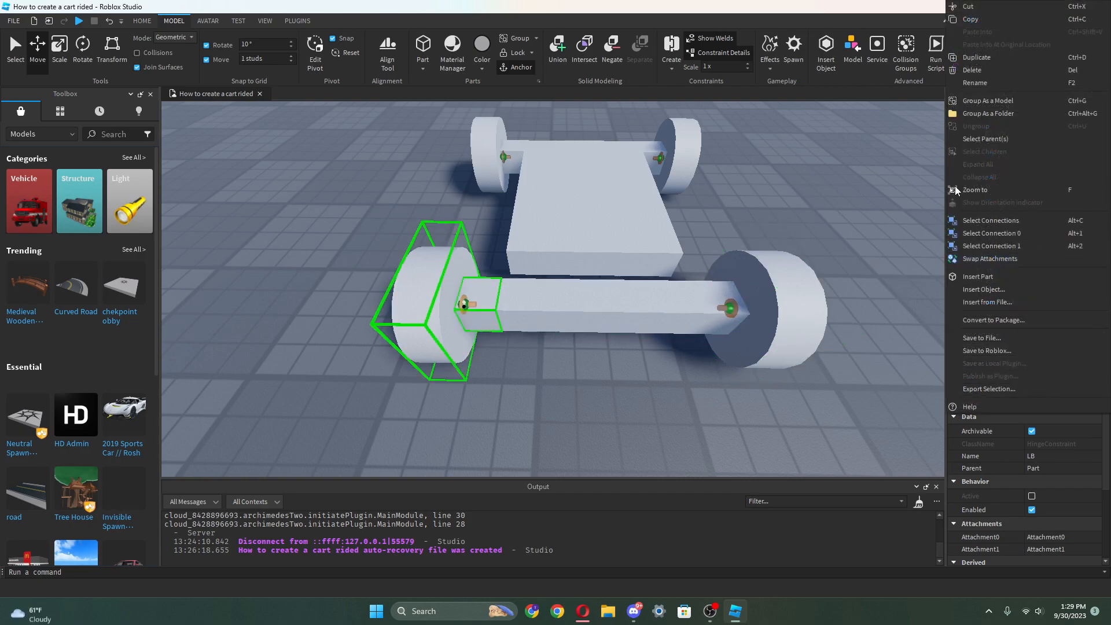
pyautogui.click(970, 85)
pyautogui.press('BackSpace')
pyautogui.write('F')
pyautogui.press('Return')
# Rename the LF hinge constraint on the axle attached to the deck as LB.
pyautogui.moveTo(692, 309); pyautogui.dragTo(720, 315, button='right')
pyautogui.scroll(-2, 768, 298)
pyautogui.scroll(2, 584, 317)
pyautogui.click(528, 357)
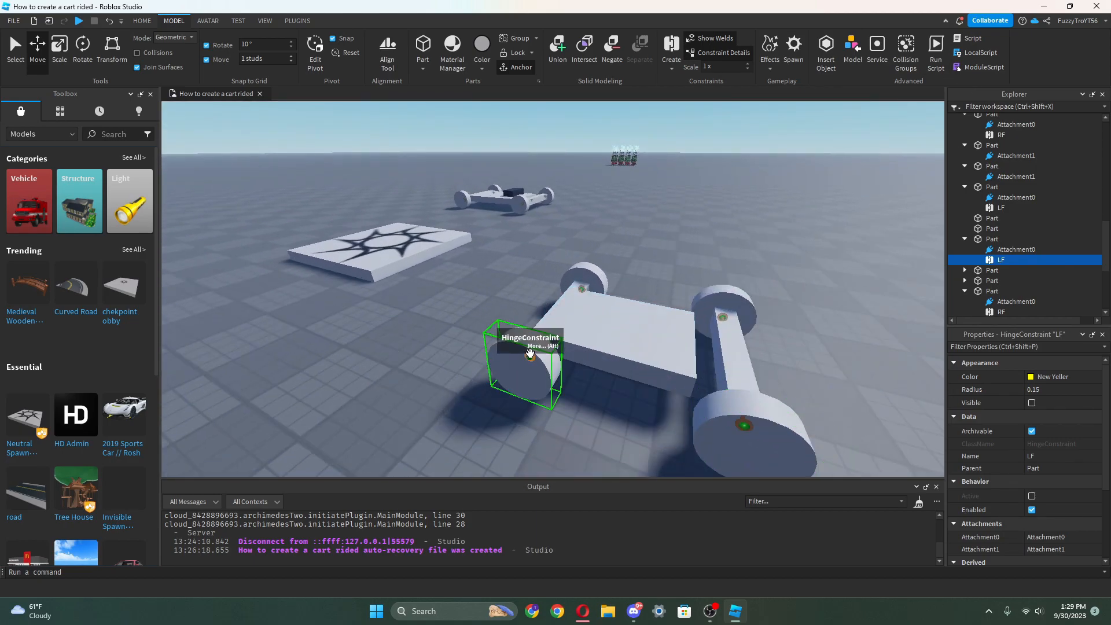
pyautogui.rightClick(984, 205)
pyautogui.click(971, 286)
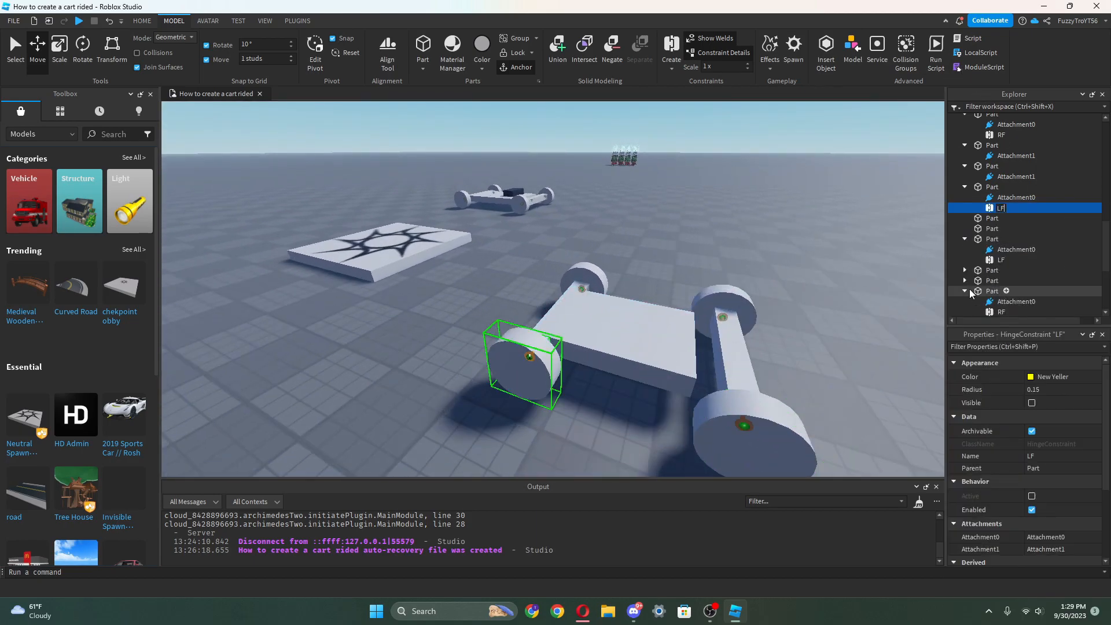
pyautogui.write('B')
pyautogui.press('Return')
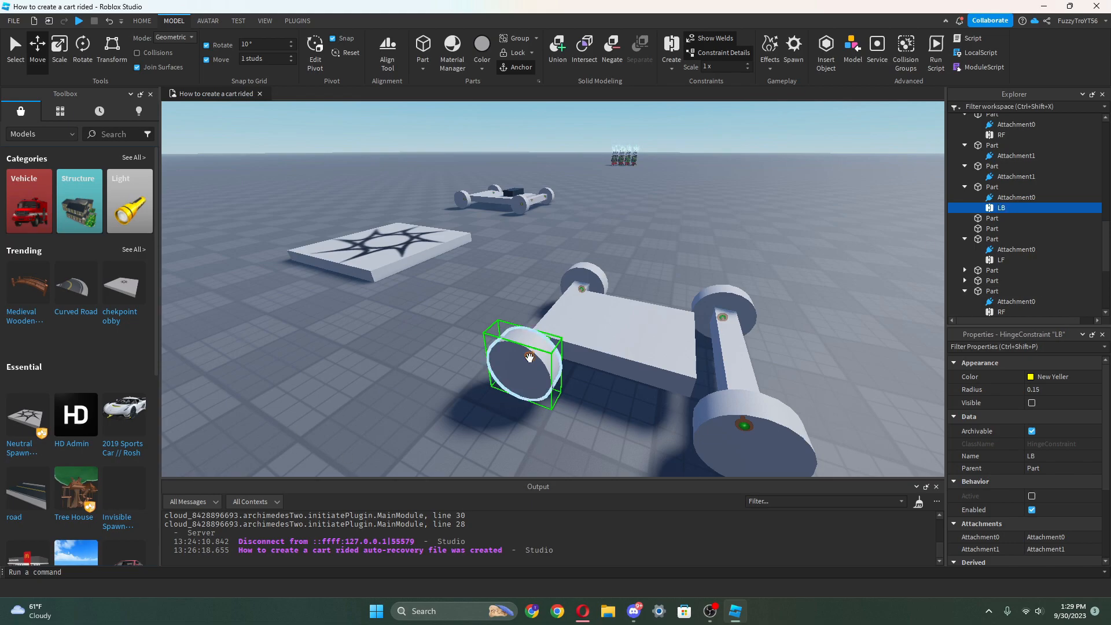
# Rename the RF hinge constraint on the deck's axle as RB, and select the second axle's RF hinge to check its name.
pyautogui.click(597, 283)
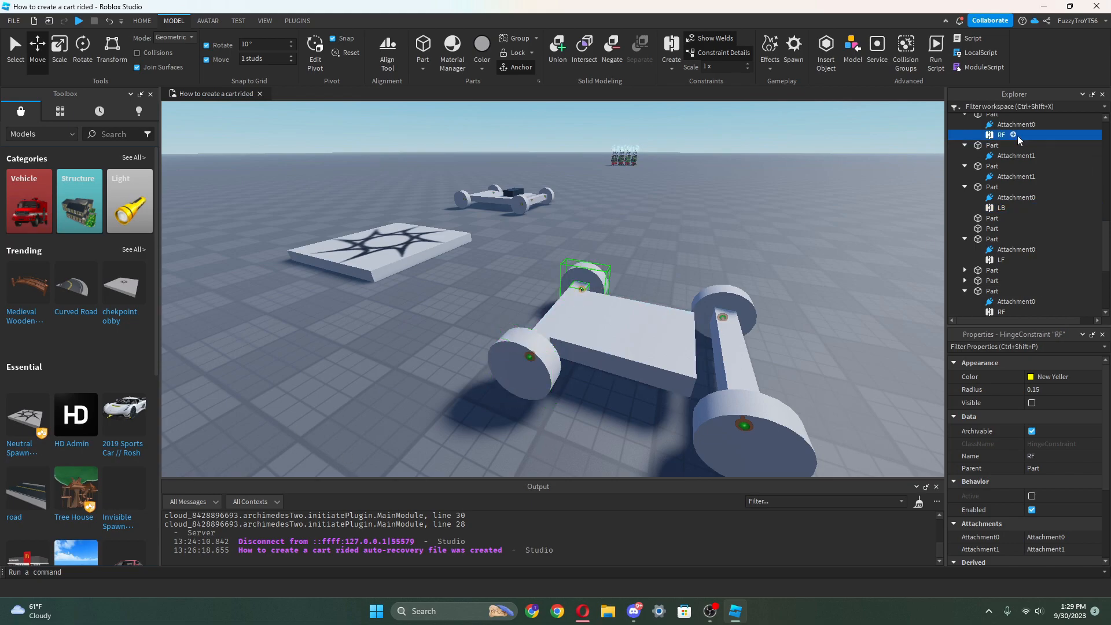
pyautogui.rightClick(1004, 135)
pyautogui.click(1006, 217)
pyautogui.write('RB')
pyautogui.press('Return')
pyautogui.click(718, 317)
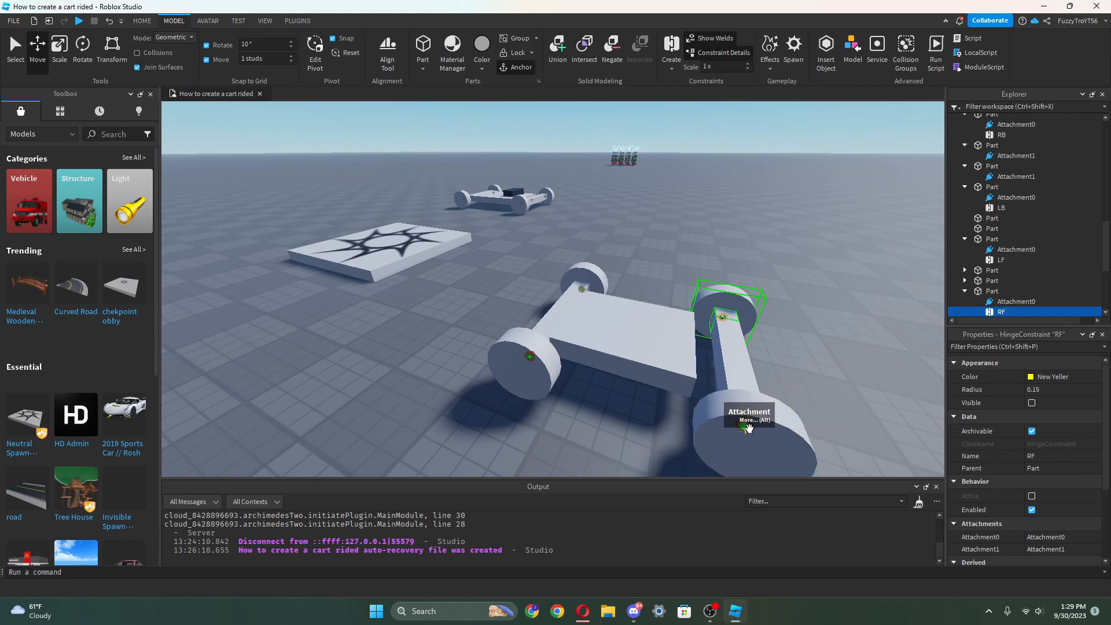
# Select the RB, RF, LB and LF wheel hinge constraints together and examine their actuator type setting.
pyautogui.moveTo(658, 269); pyautogui.dragTo(635, 276, button='right')
pyautogui.scroll(5, 659, 269)
pyautogui.scroll(-5, 635, 277)
pyautogui.scroll(5, 636, 276)
pyautogui.scroll(-5, 635, 276)
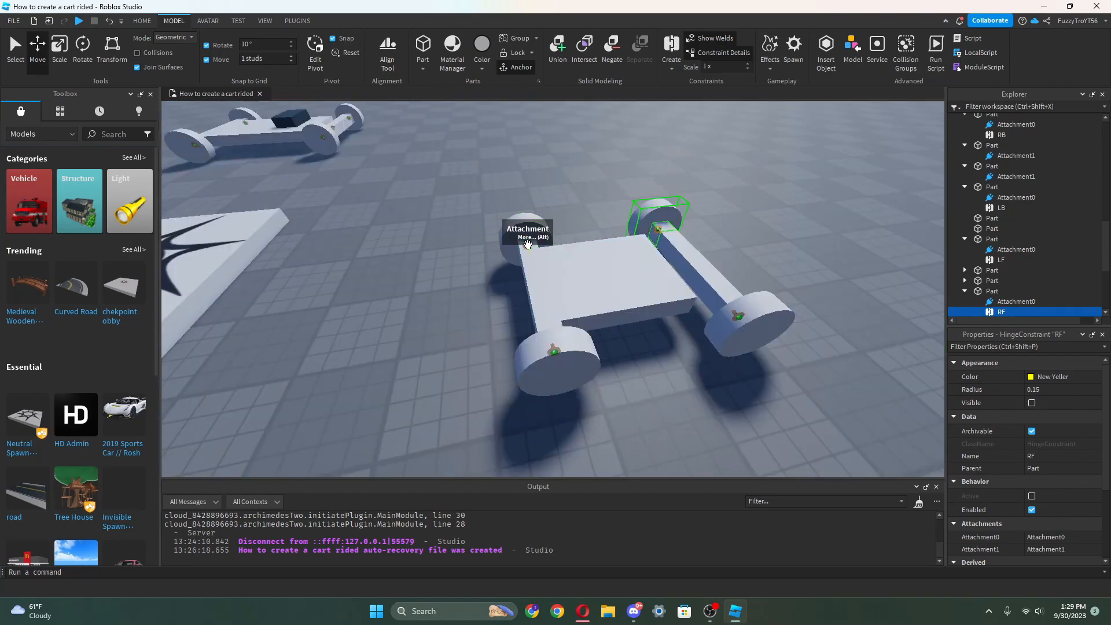
pyautogui.click(524, 243)
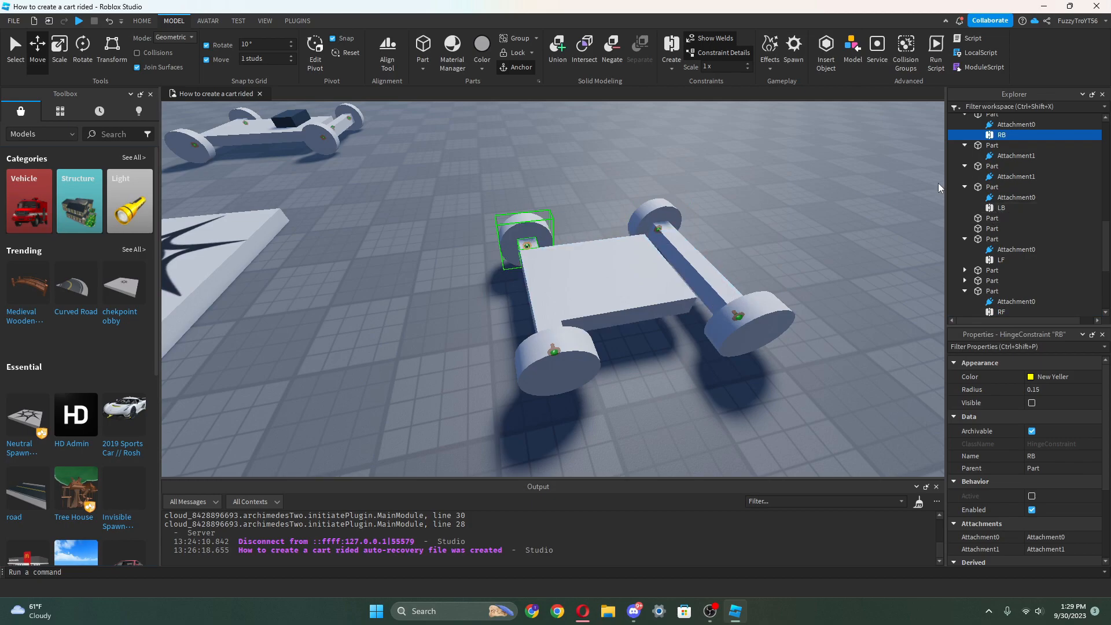
pyautogui.scroll(5, 509, 219)
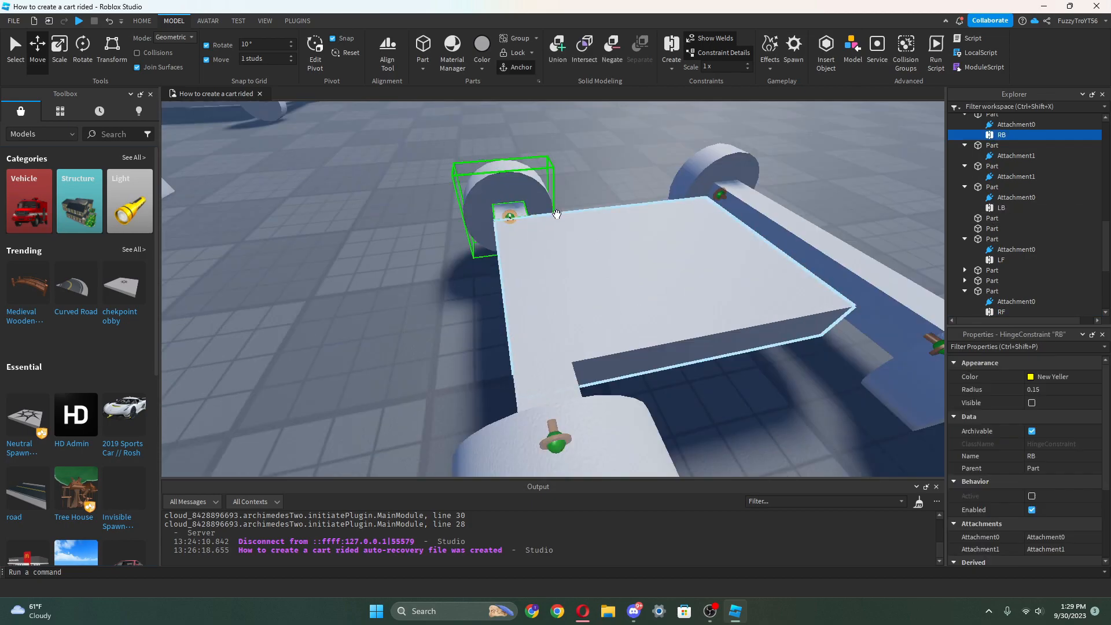
pyautogui.keyDown('ctrl'); pyautogui.click(721, 194); pyautogui.keyUp('ctrl')
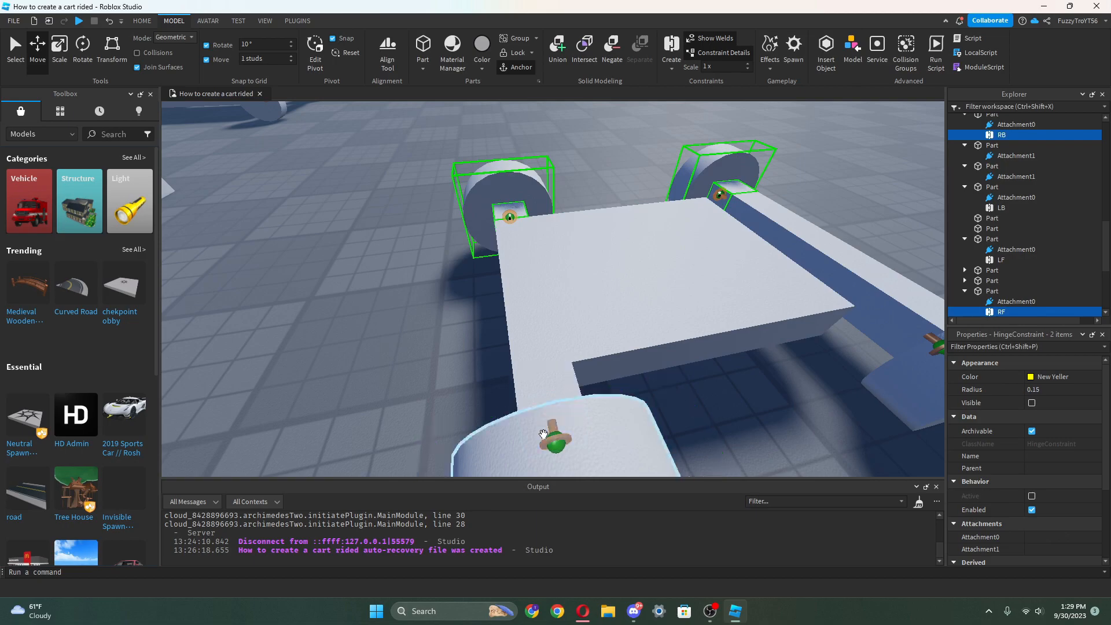
pyautogui.keyDown('ctrl'); pyautogui.click(548, 440); pyautogui.keyUp('ctrl')
pyautogui.moveTo(548, 440); pyautogui.dragTo(570, 440, button='right')
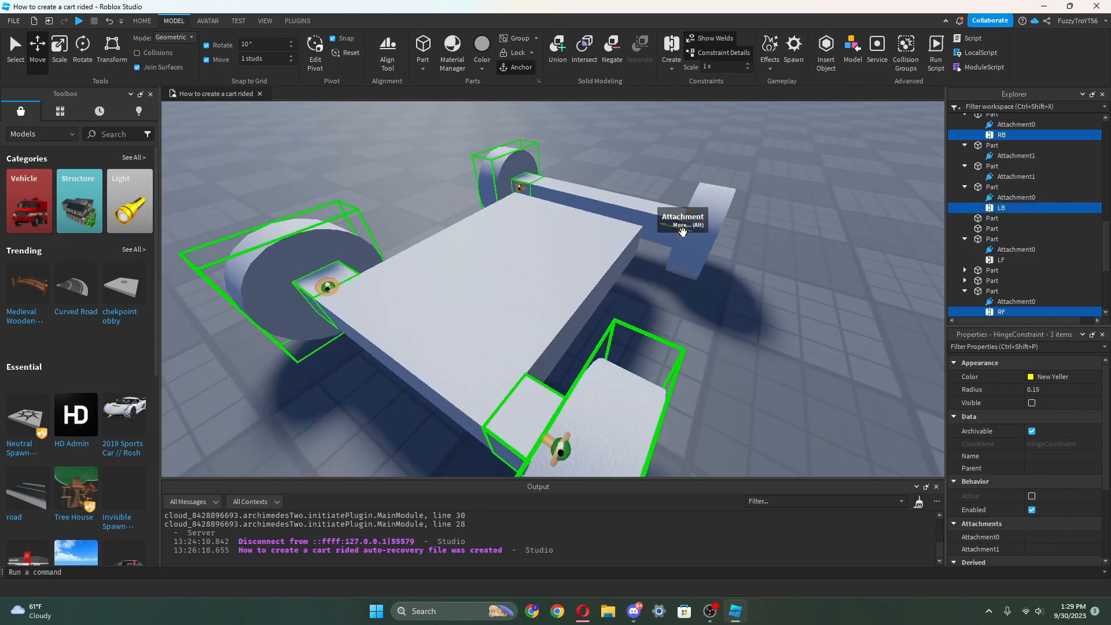
pyautogui.keyDown('ctrl'); pyautogui.click(681, 231); pyautogui.keyUp('ctrl')
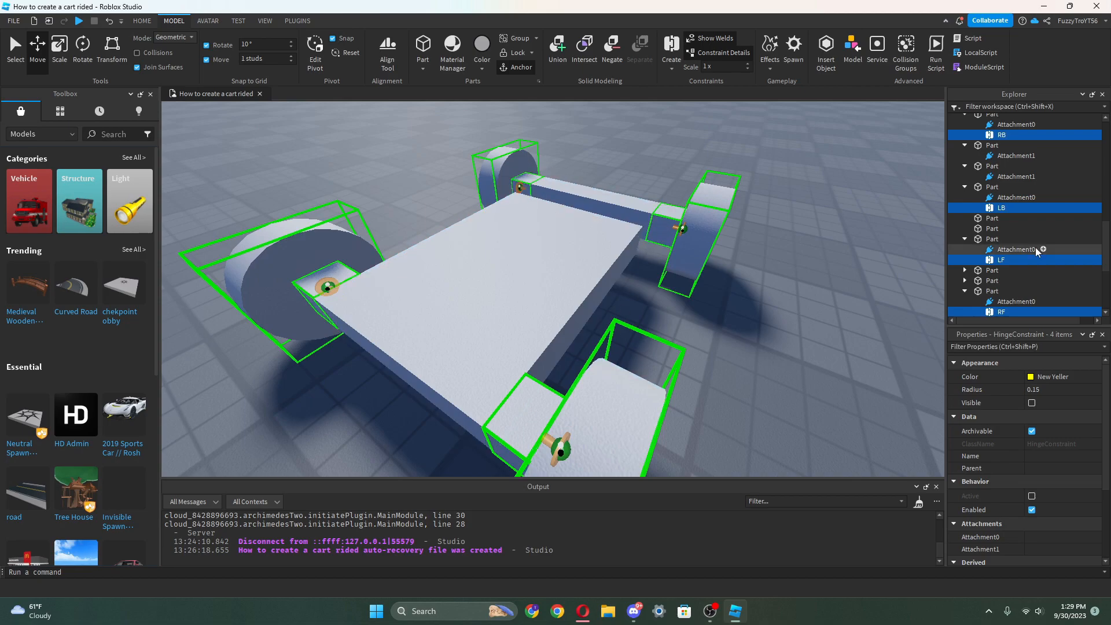
pyautogui.scroll(-4, 1027, 417)
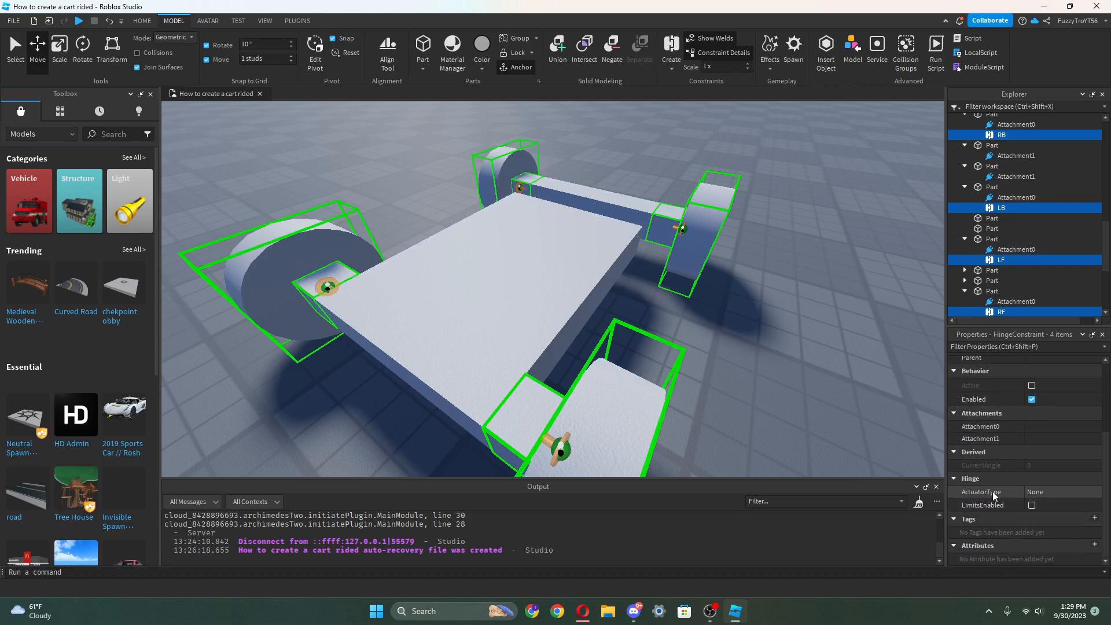
pyautogui.scroll(-5, 744, 347)
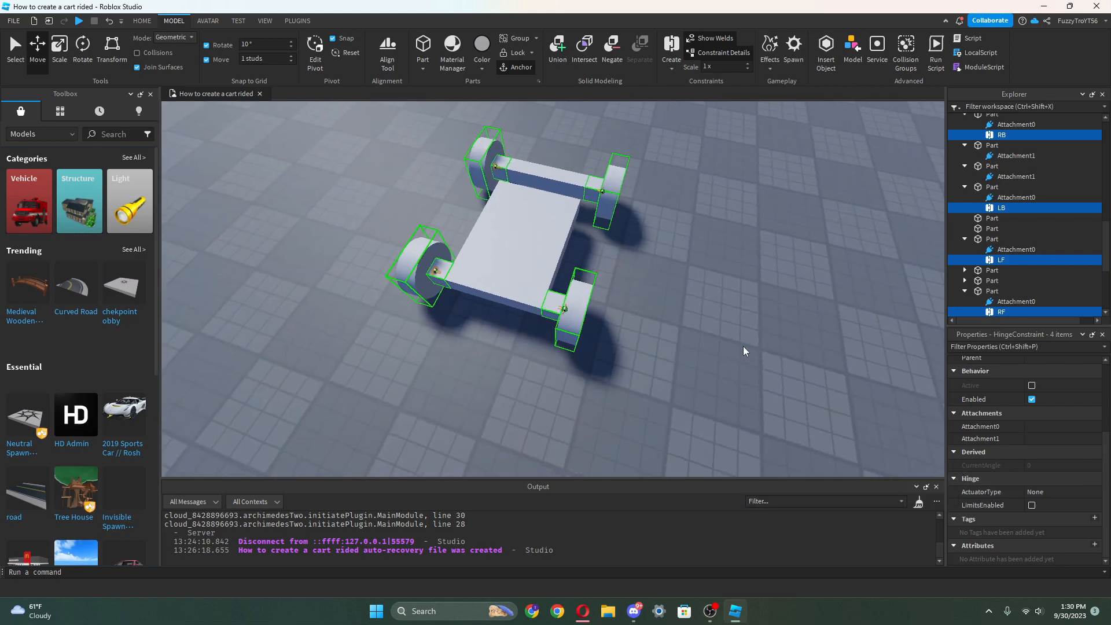
pyautogui.moveTo(745, 346); pyautogui.dragTo(824, 345, button='middle')
pyautogui.click(680, 338)
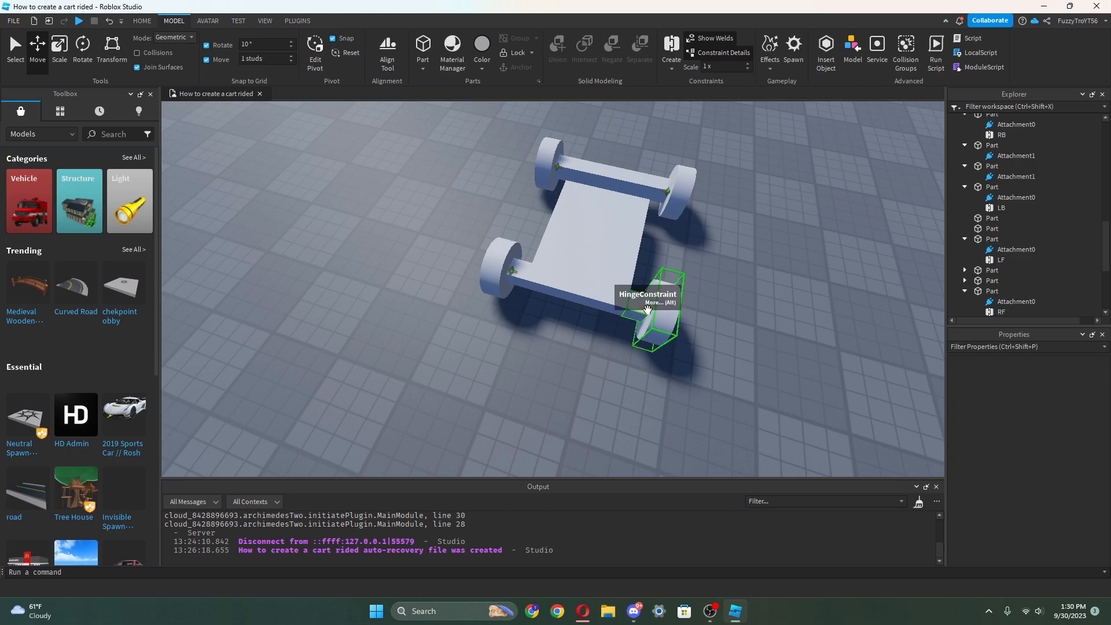
# Set the actuator type of the deck axle's LB and RB hinge constraints to Motor and check each one's motor settings.
pyautogui.click(648, 309)
pyautogui.keyDown('ctrl'); pyautogui.click(512, 270); pyautogui.keyUp('ctrl')
pyautogui.click(1042, 494)
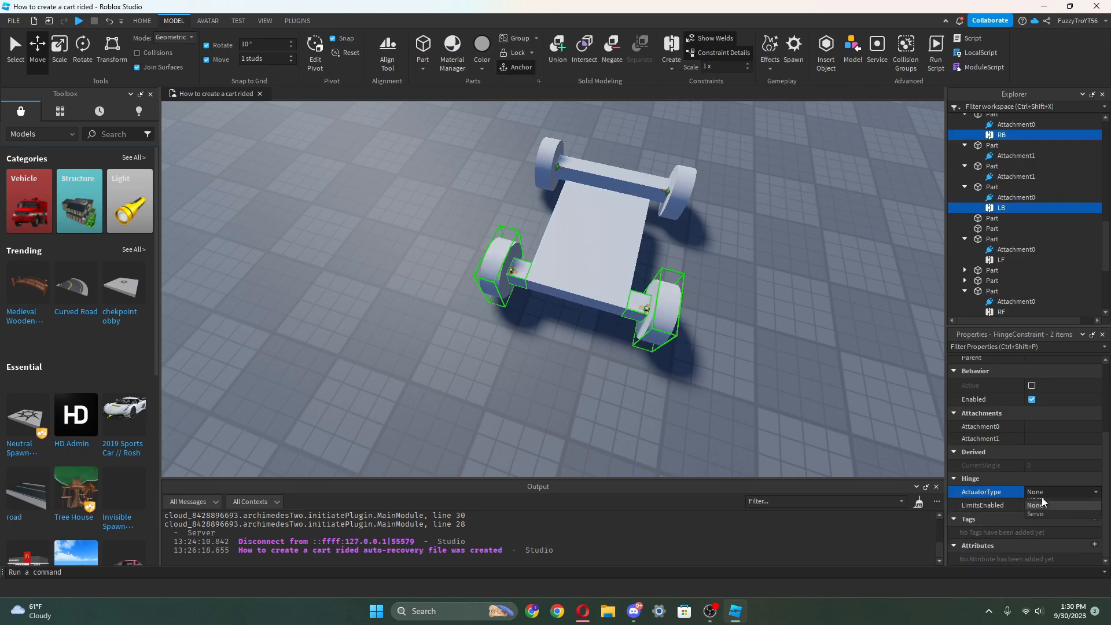
pyautogui.click(1037, 505)
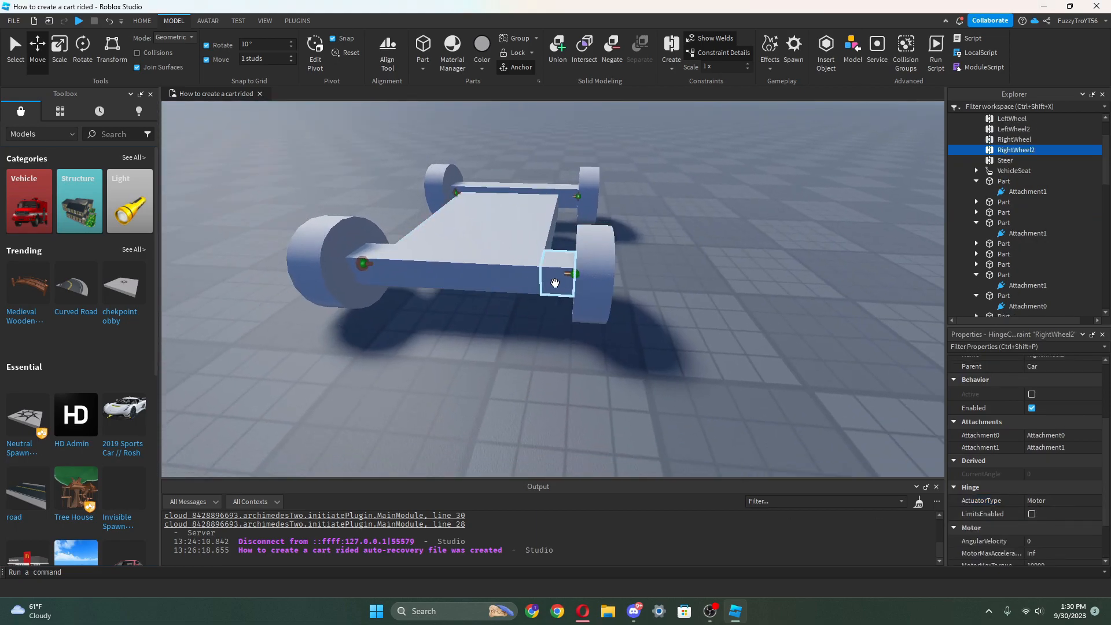
pyautogui.click(551, 283)
pyautogui.scroll(-3, 1059, 426)
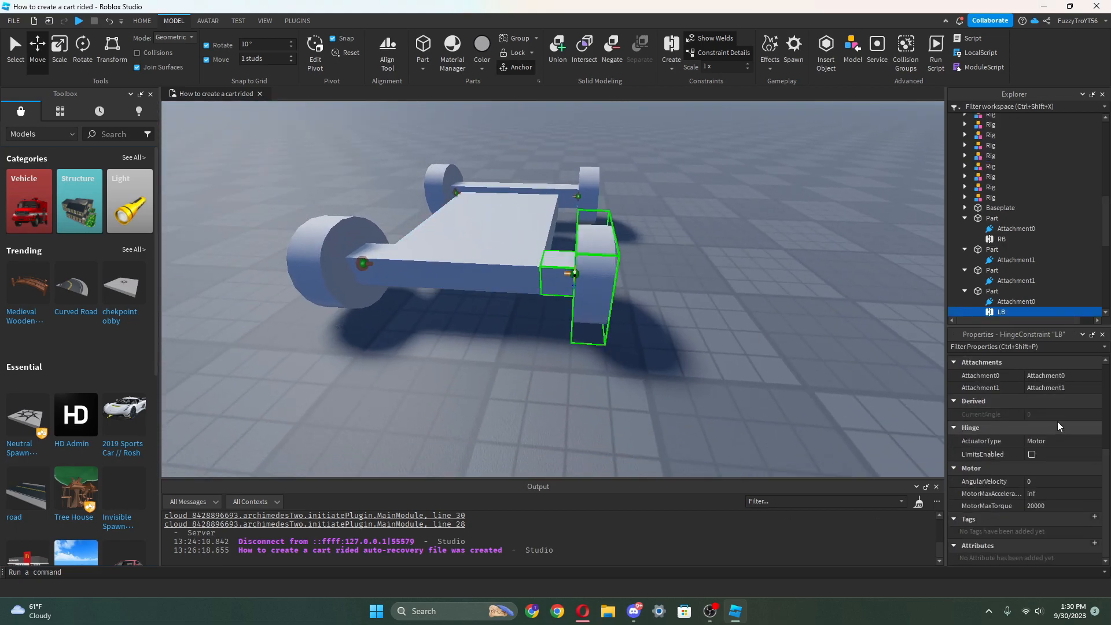
pyautogui.click(363, 263)
pyautogui.scroll(-2, 1014, 456)
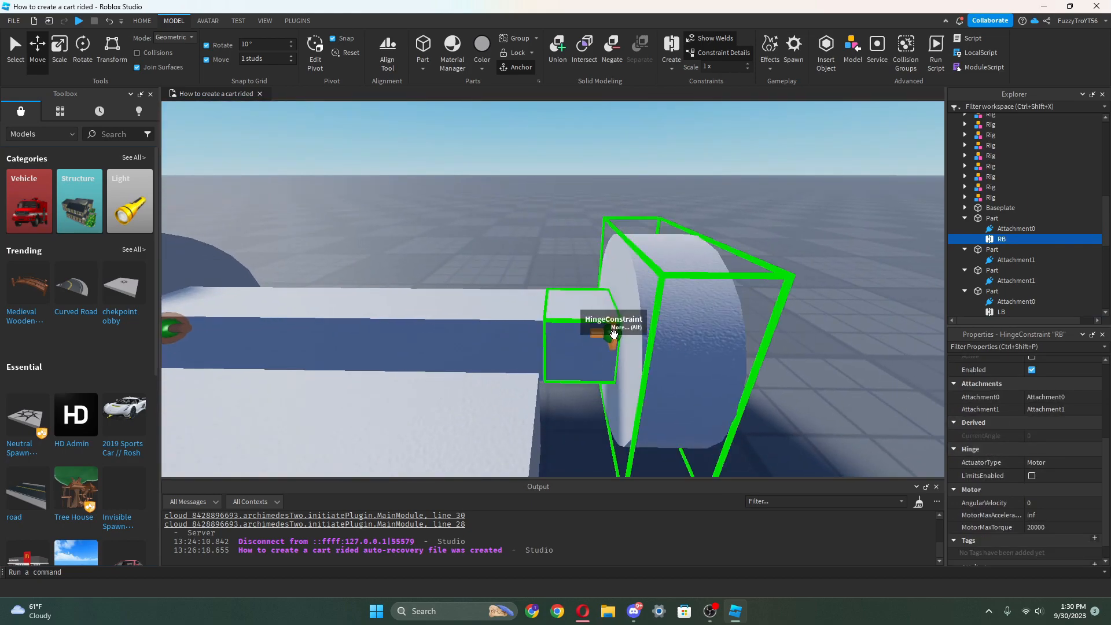
# Choose the actuator type for the LF and RF hinge constraints on the second axle.
pyautogui.click(596, 321)
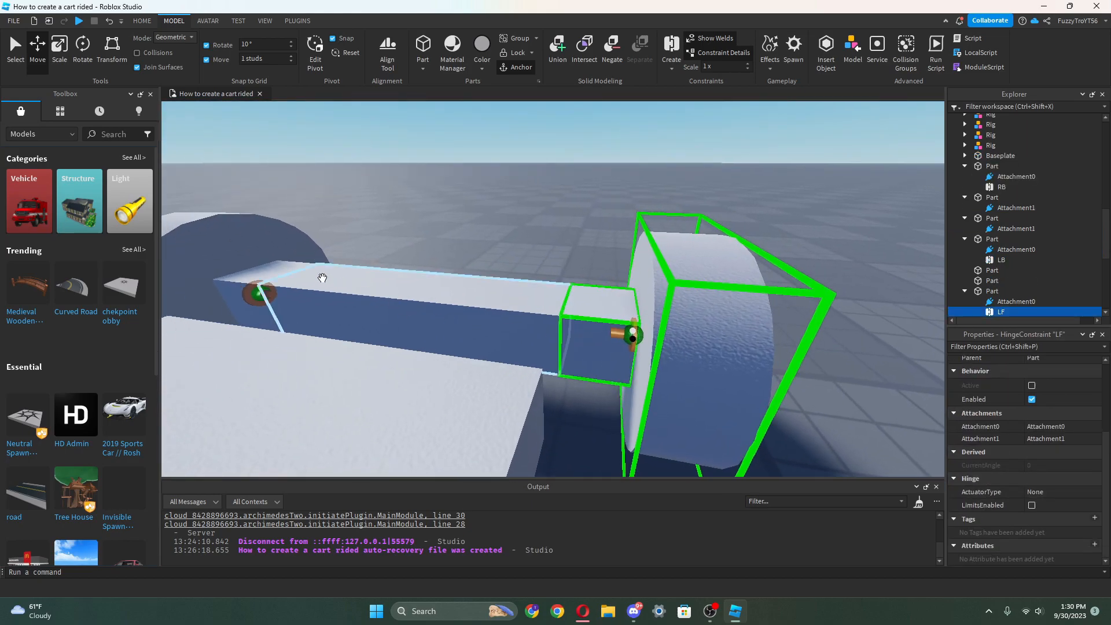
pyautogui.keyDown('shift'); pyautogui.click(260, 292); pyautogui.keyUp('shift')
pyautogui.scroll(2, 1024, 400)
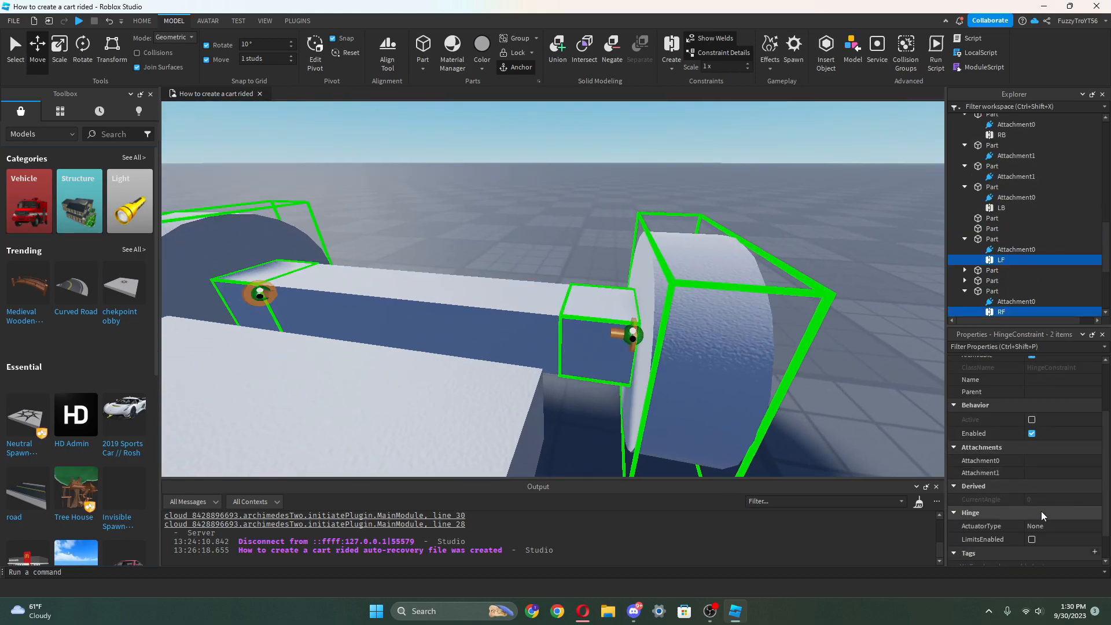
pyautogui.click(1041, 525)
pyautogui.click(1088, 548)
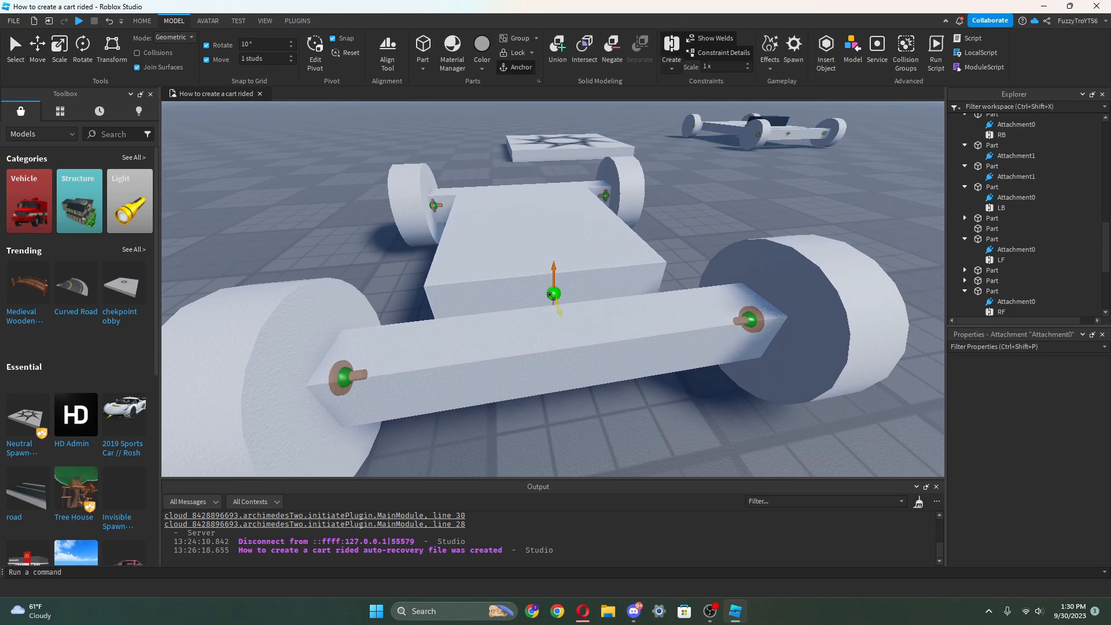
# Create a hinge constraint from the deck's end face to the facing side of the second axle.
pyautogui.click(551, 296)
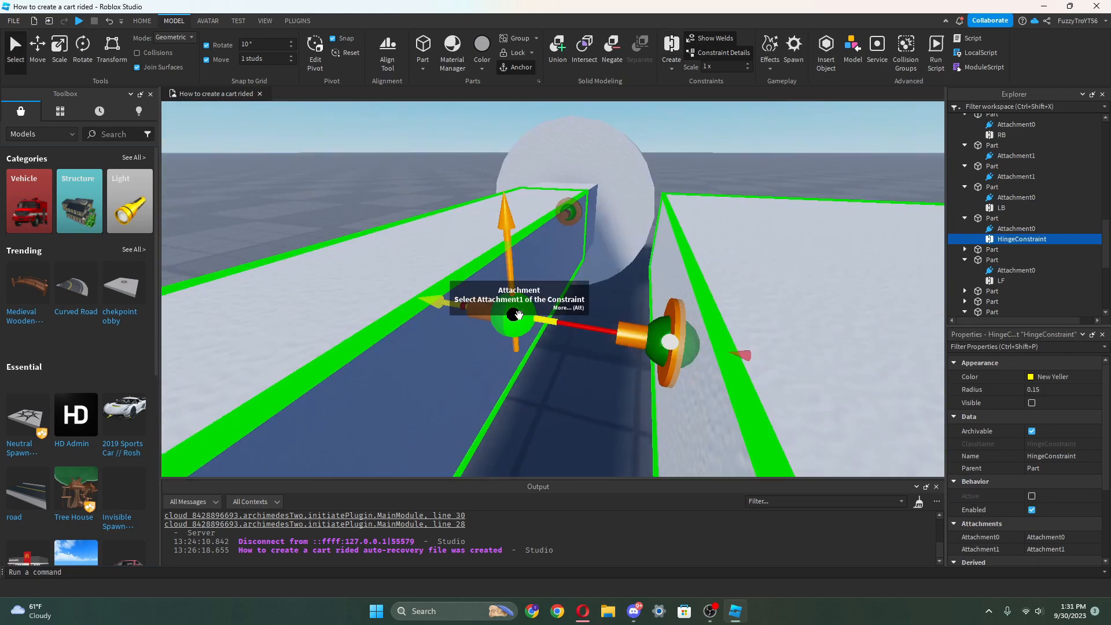
pyautogui.click(579, 326)
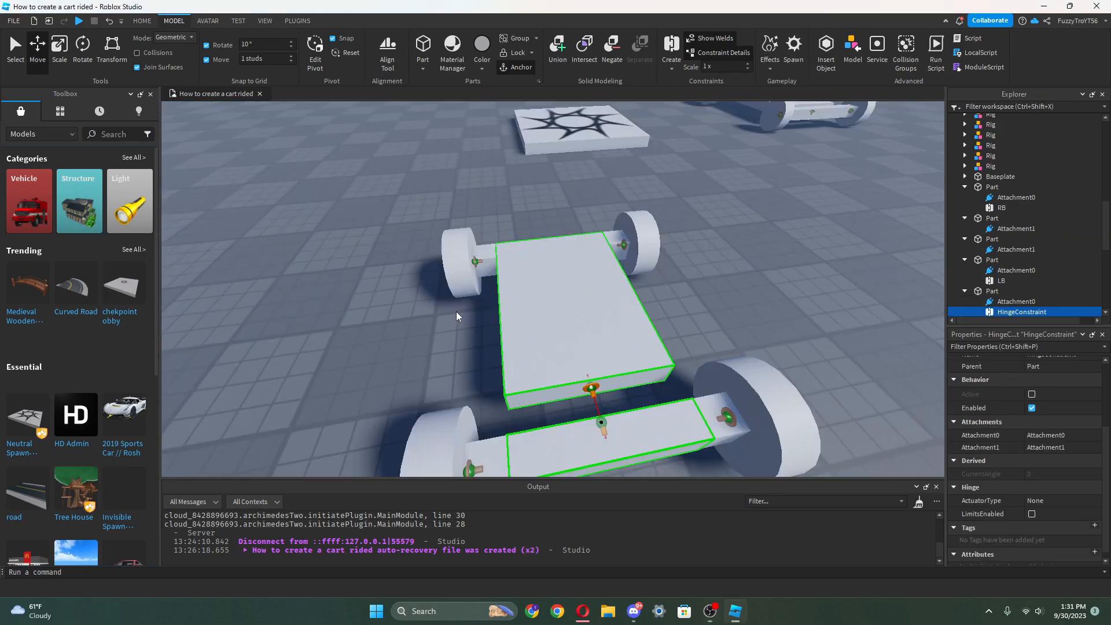
pyautogui.moveTo(457, 311); pyautogui.dragTo(456, 312, button='right')
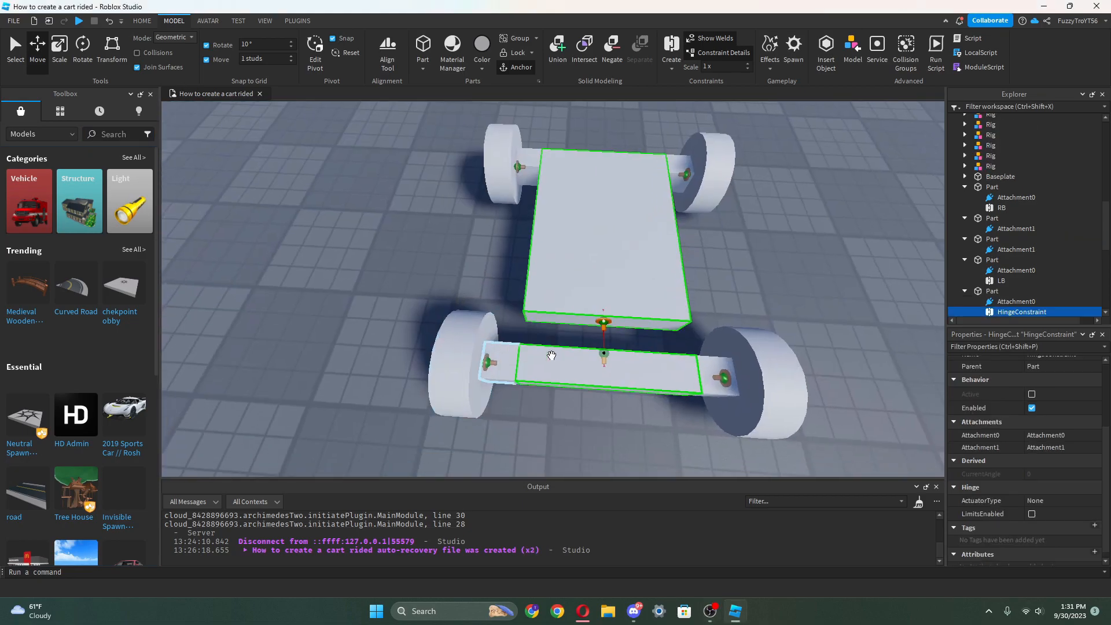
# Set the deck-to-axle hinge constraint's actuator type to Servo and its angular speed to 6.
pyautogui.click(1067, 503)
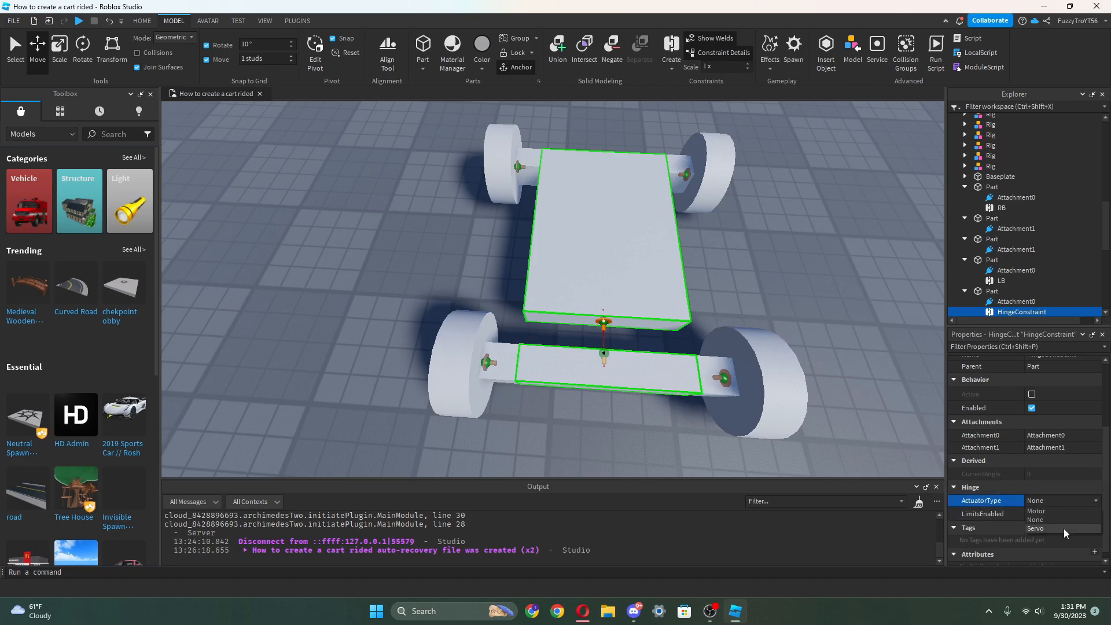
pyautogui.click(1064, 528)
pyautogui.scroll(-1, 1063, 530)
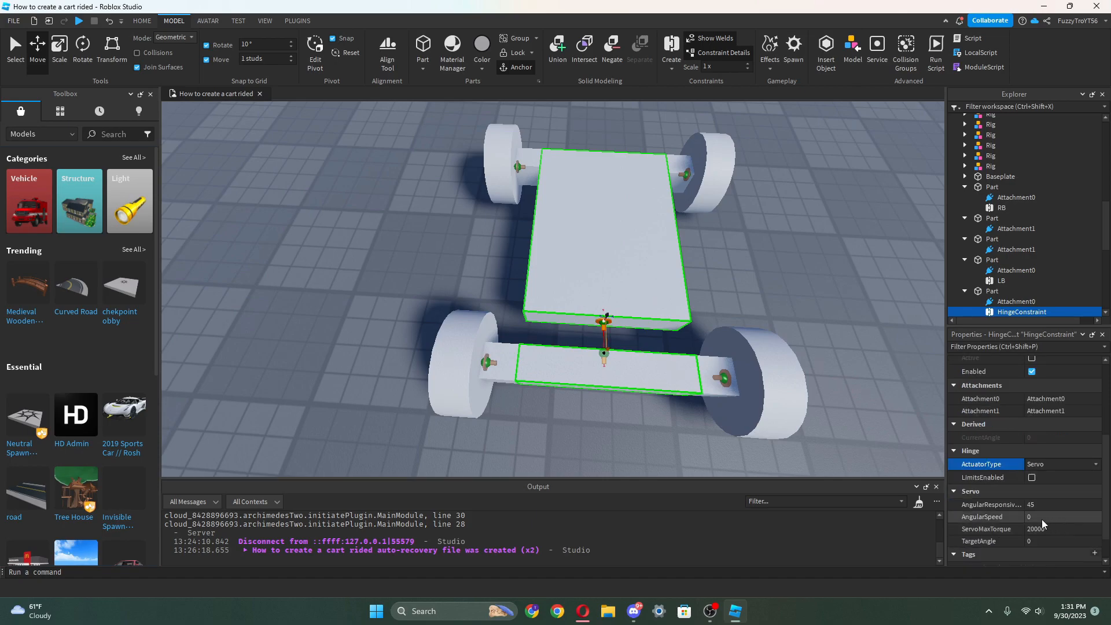
pyautogui.click(1039, 517)
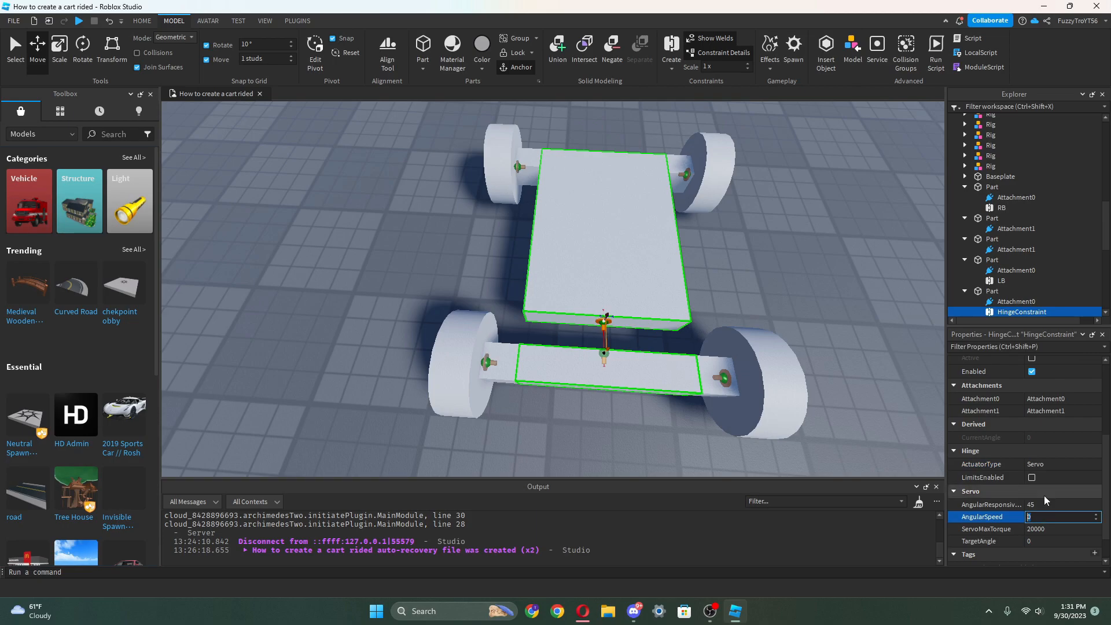
pyautogui.write('6')
pyautogui.press('Return')
# Rotate both attachments of the deck-to-axle hinge to an orientation of 0, 90, -90.
pyautogui.moveTo(653, 366); pyautogui.dragTo(654, 367, button='right')
pyautogui.scroll(3, 654, 367)
pyautogui.scroll(3, 653, 367)
pyautogui.scroll(-3, 653, 366)
pyautogui.scroll(2, 653, 366)
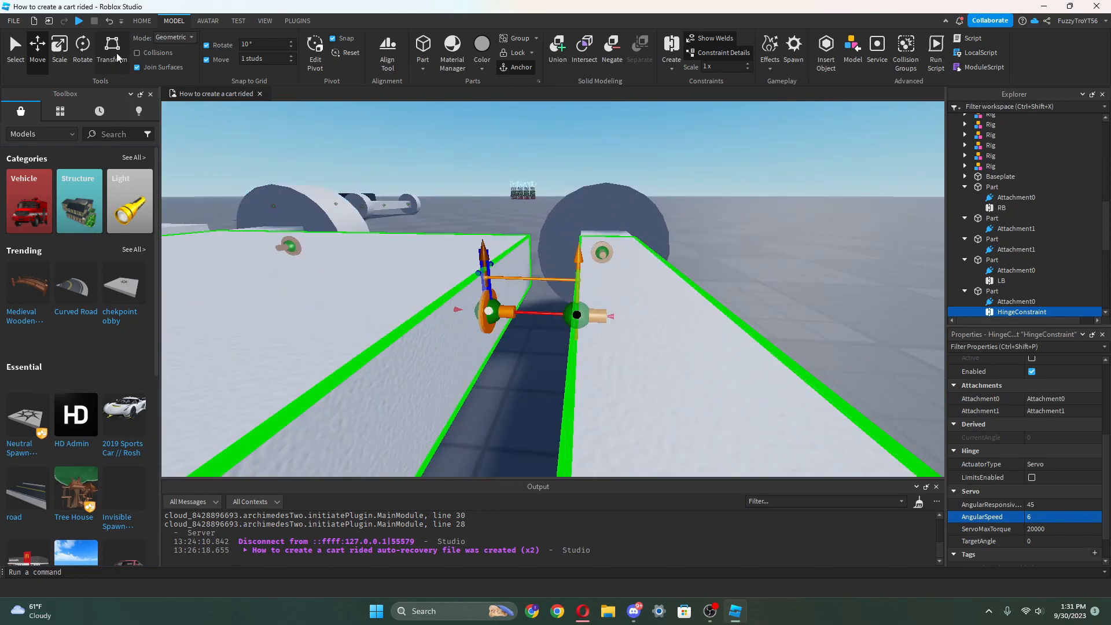
pyautogui.click(16, 52)
pyautogui.click(490, 311)
pyautogui.click(483, 310)
pyautogui.moveTo(482, 309); pyautogui.dragTo(533, 256, button='right')
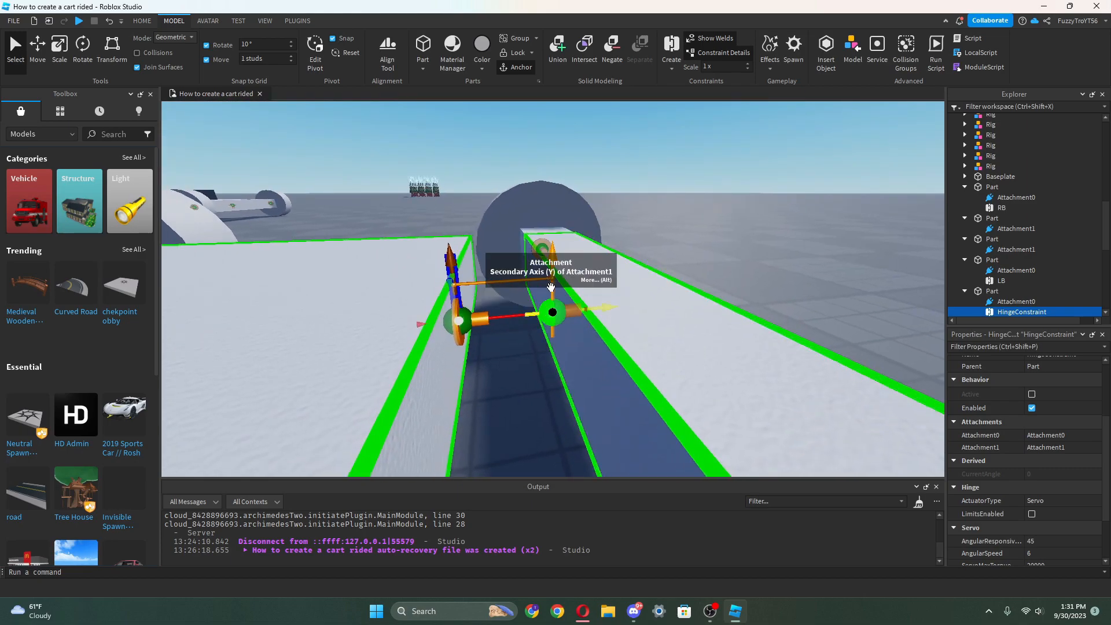
pyautogui.click(463, 320)
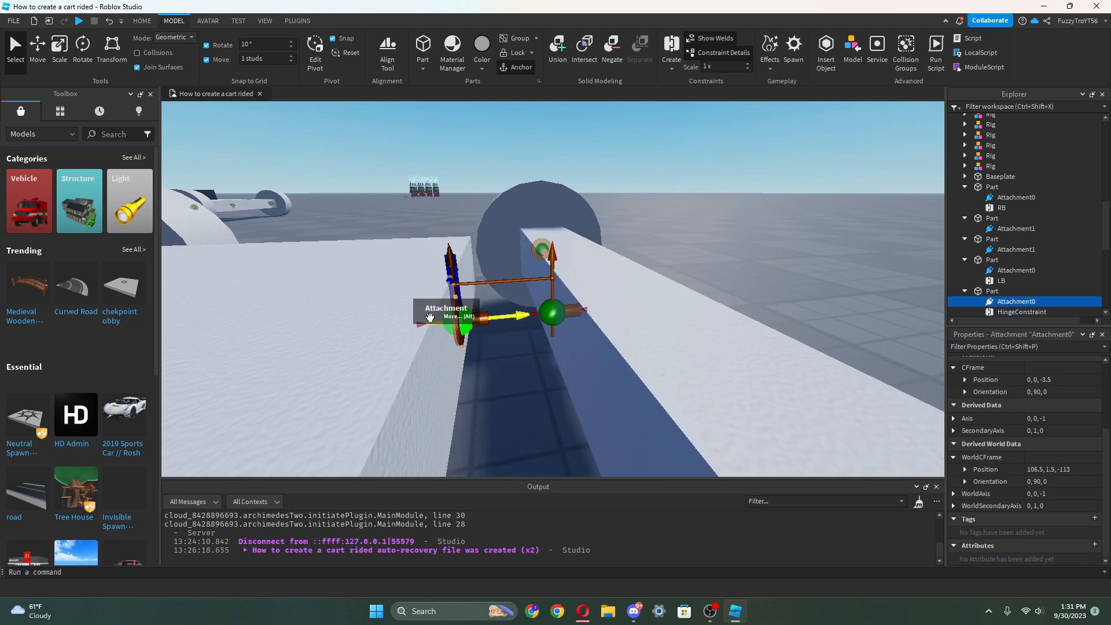
pyautogui.hotkey('ctrl', '4')
pyautogui.moveTo(518, 325); pyautogui.dragTo(501, 356)
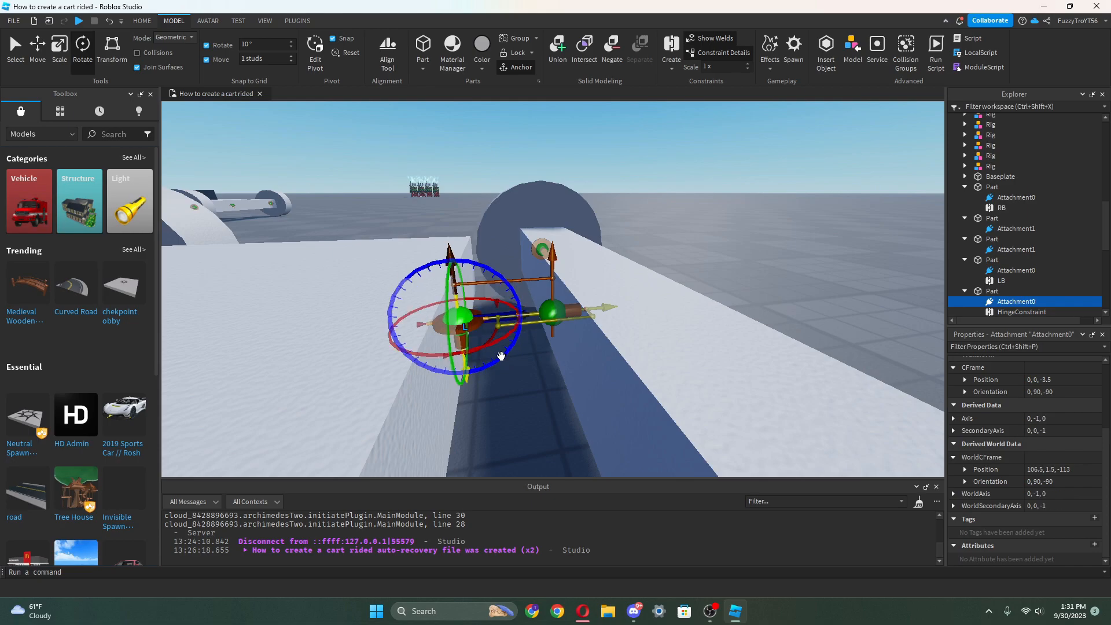
pyautogui.click(552, 312)
pyautogui.moveTo(582, 266); pyautogui.dragTo(591, 324)
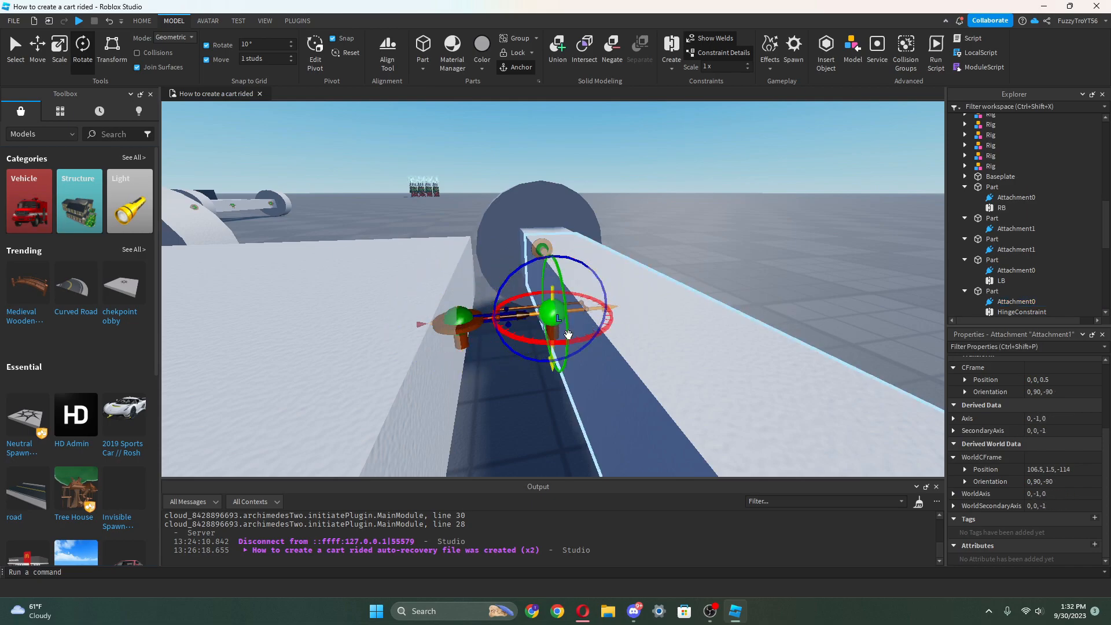
# Move the deck's hinge attachment onto the axle's attachment, at position 0, 0, -4.5.
pyautogui.click(460, 317)
pyautogui.hotkey('ctrl', '2')
pyautogui.moveTo(460, 333); pyautogui.dragTo(552, 331)
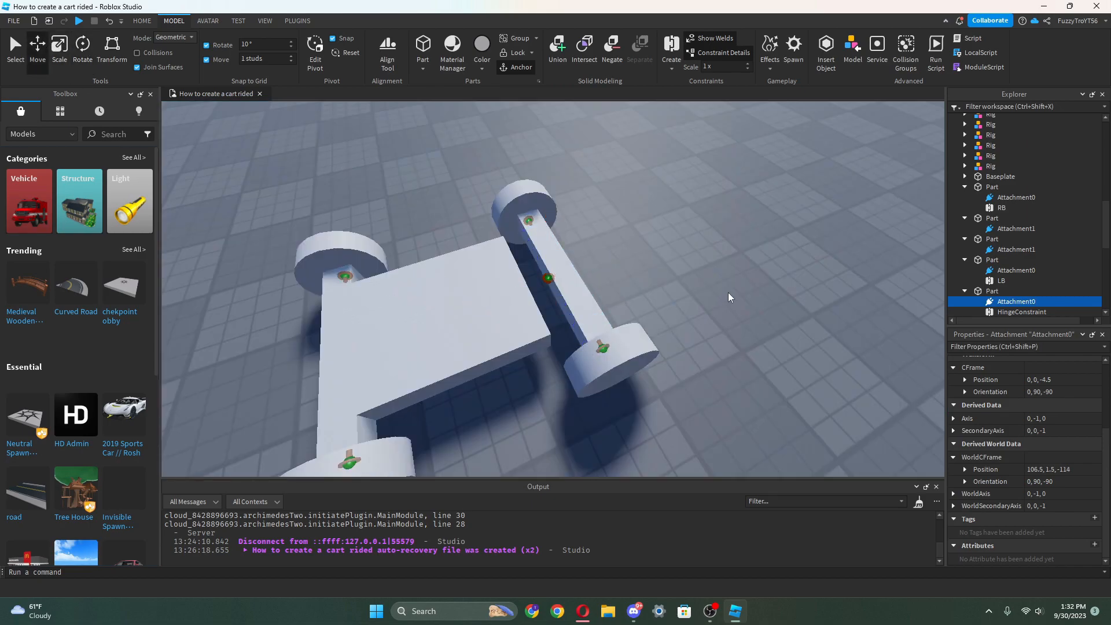
pyautogui.click(728, 293)
pyautogui.scroll(3, 728, 293)
pyautogui.scroll(-3, 705, 266)
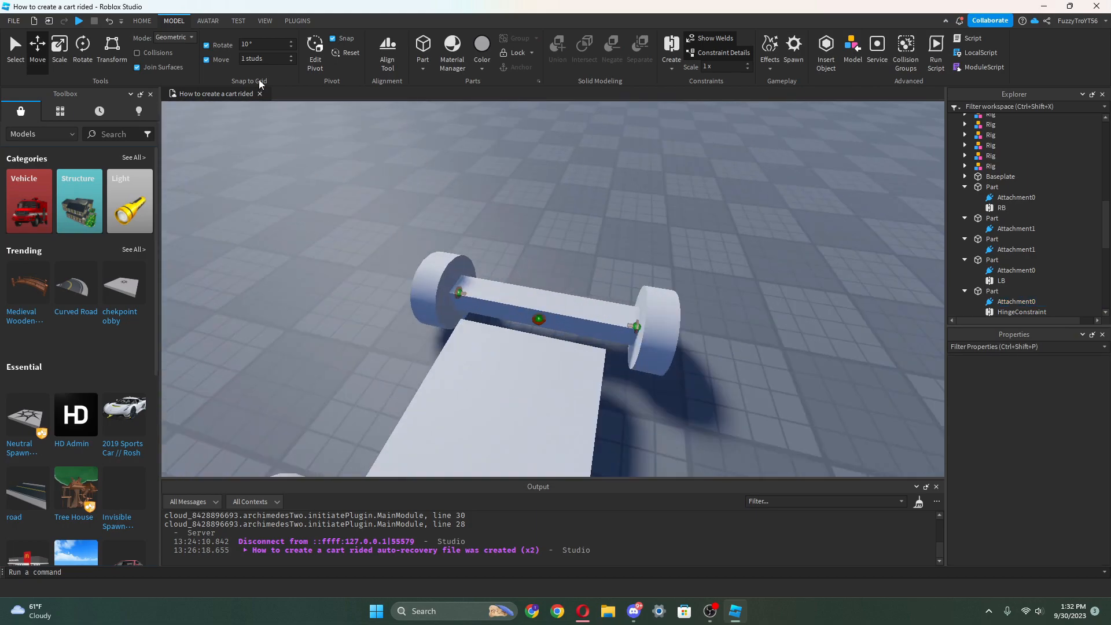
pyautogui.click(207, 20)
pyautogui.click(238, 21)
pyautogui.click(297, 21)
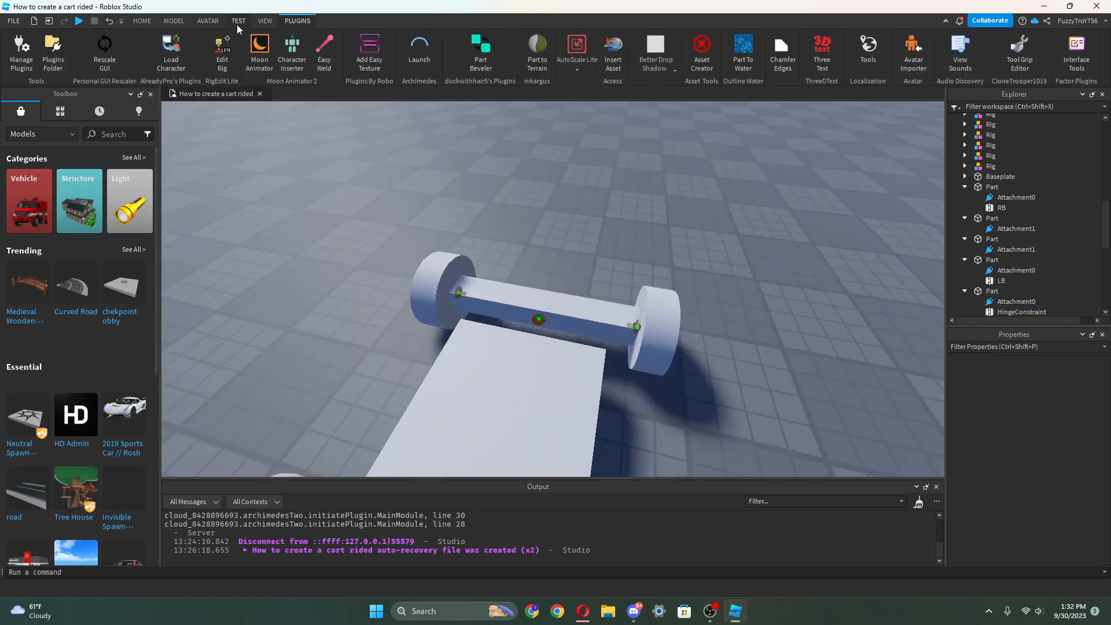
pyautogui.click(168, 22)
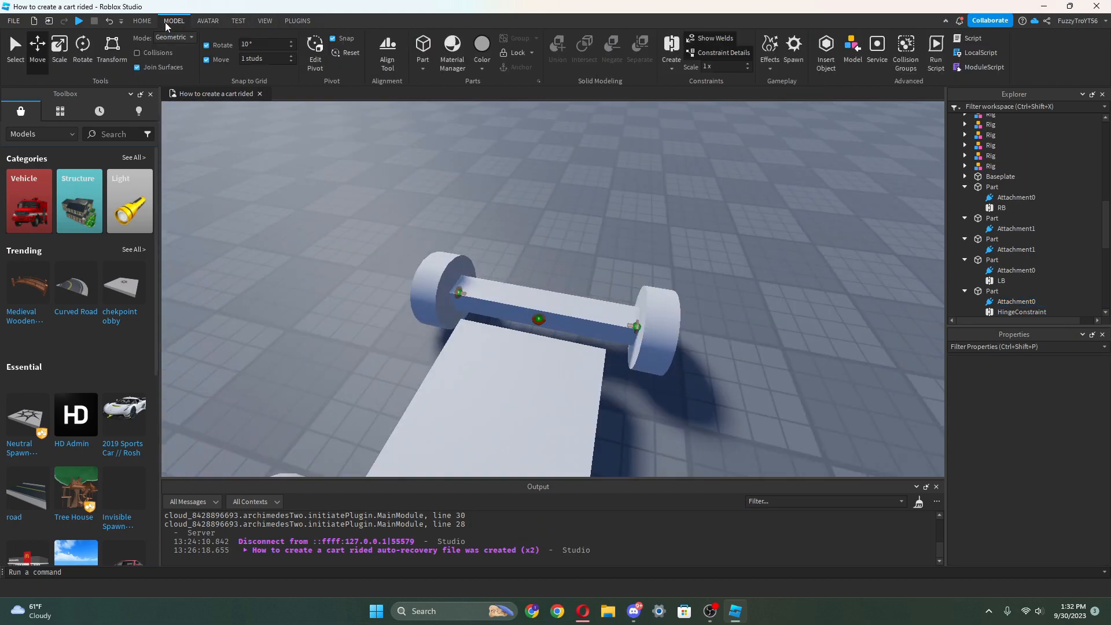
# Insert a VehicleSeat object and place it on the deck near the second axle.
pyautogui.rightClick(523, 265)
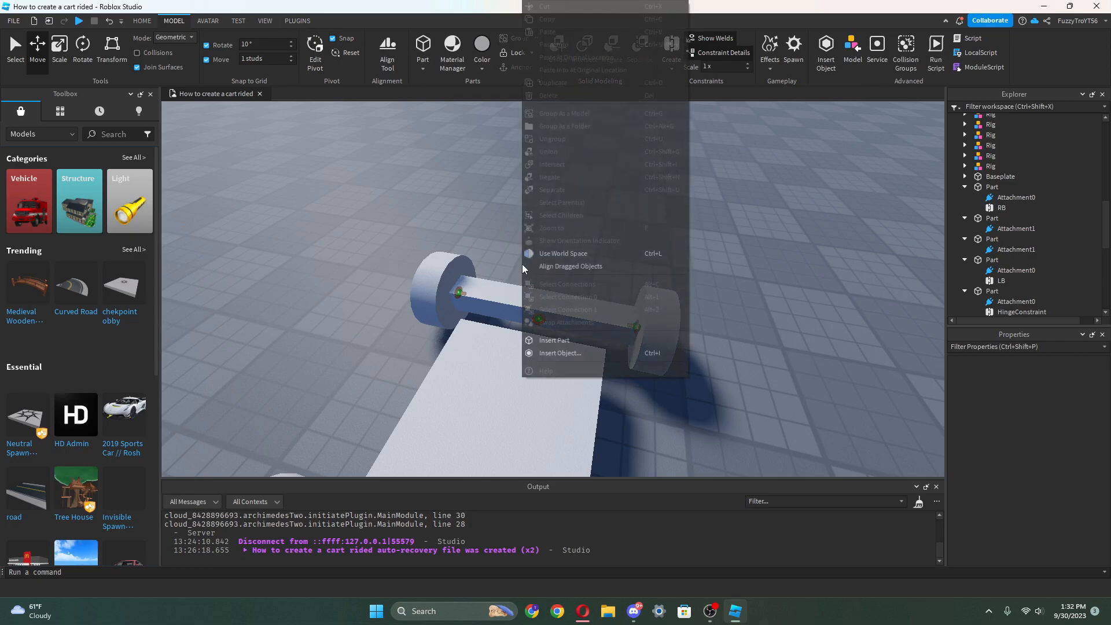
pyautogui.click(543, 354)
pyautogui.write('ve')
pyautogui.click(615, 133)
pyautogui.moveTo(568, 263); pyautogui.dragTo(571, 292)
# Resize the new VehicleSeat on the deck and review its control properties.
pyautogui.scroll(-3, 544, 342)
pyautogui.hotkey('ctrl', '3')
pyautogui.press('f')
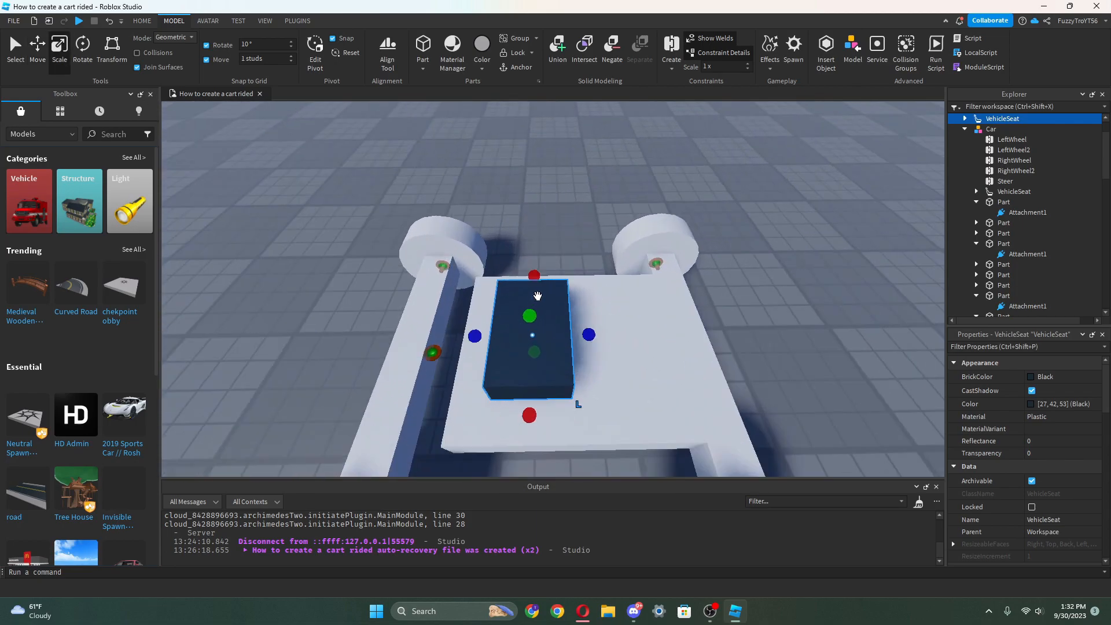
pyautogui.moveTo(534, 352); pyautogui.dragTo(532, 315)
pyautogui.scroll(-3, 546, 315)
pyautogui.moveTo(546, 315); pyautogui.dragTo(622, 287, button='right')
pyautogui.scroll(-10, 1003, 433)
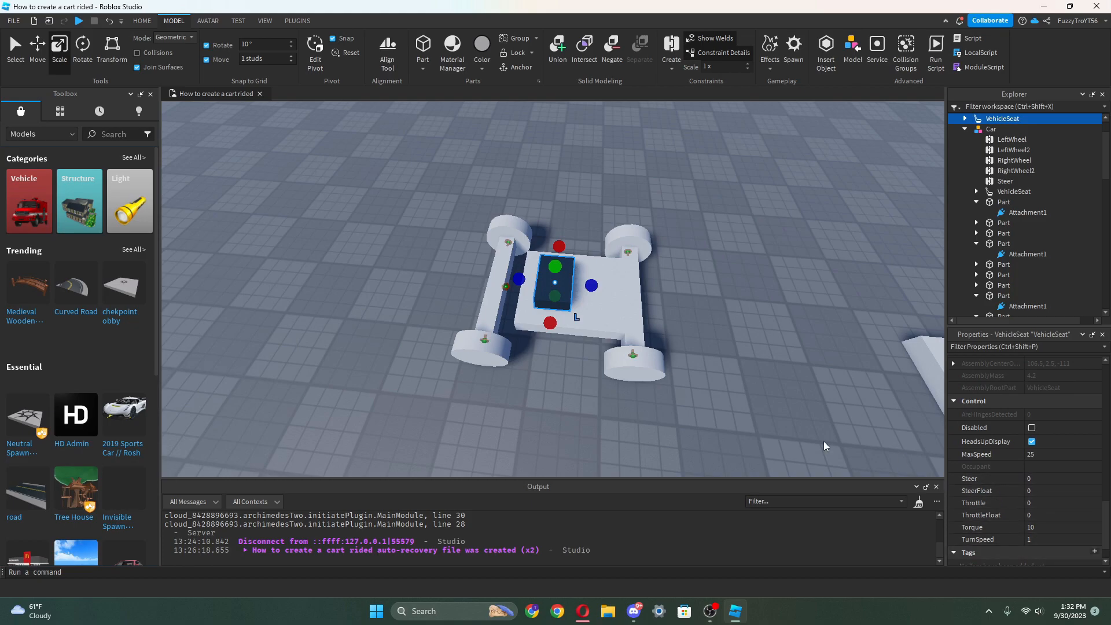
pyautogui.scroll(5, 509, 280)
pyautogui.scroll(2, 509, 281)
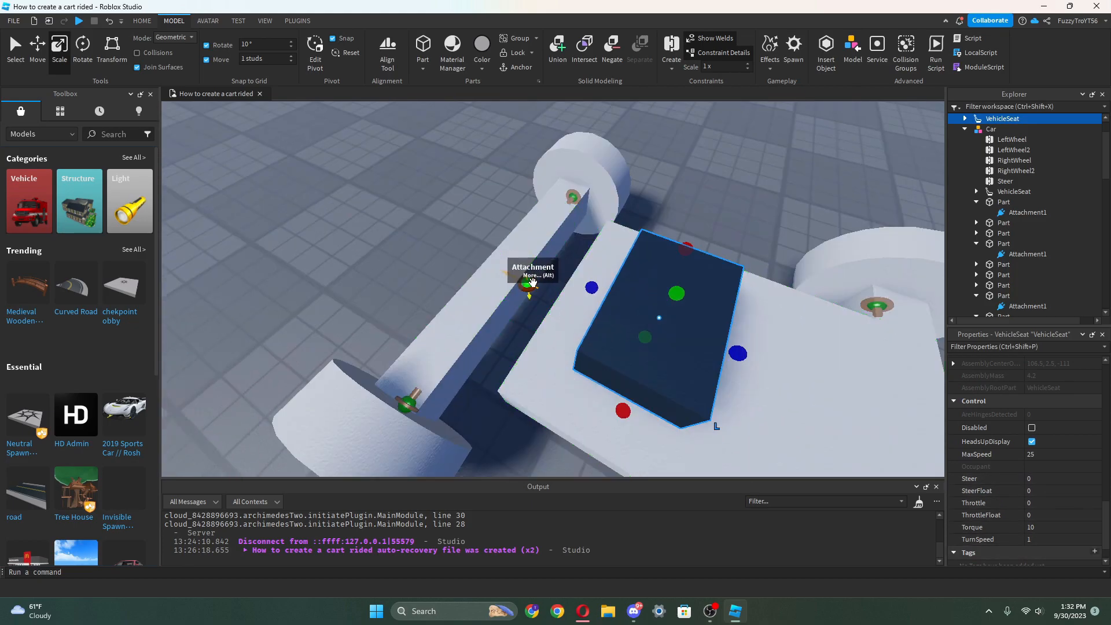
# Rename the servo hinge constraint between the deck and the front axle as Steering.
pyautogui.click(527, 281)
pyautogui.rightClick(990, 313)
pyautogui.click(971, 82)
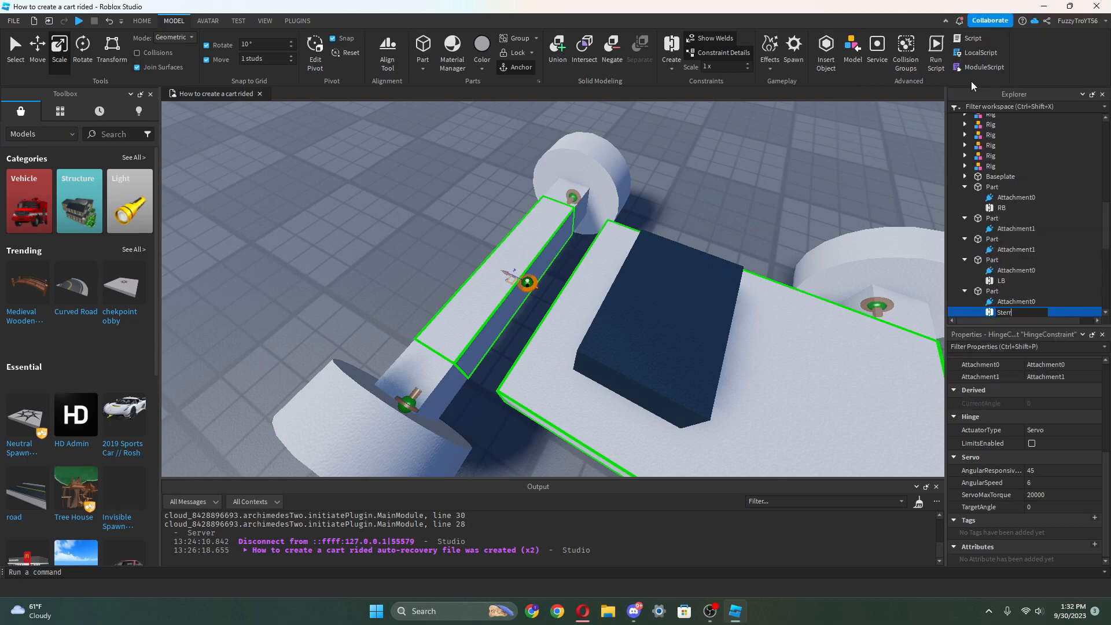
pyautogui.write('Steering')
pyautogui.press('Return')
# Play-test the cart by walking the character up to it and jumping onto the deck.
pyautogui.moveTo(548, 251); pyautogui.dragTo(584, 255, button='right')
pyautogui.scroll(-5, 548, 251)
pyautogui.click(405, 191)
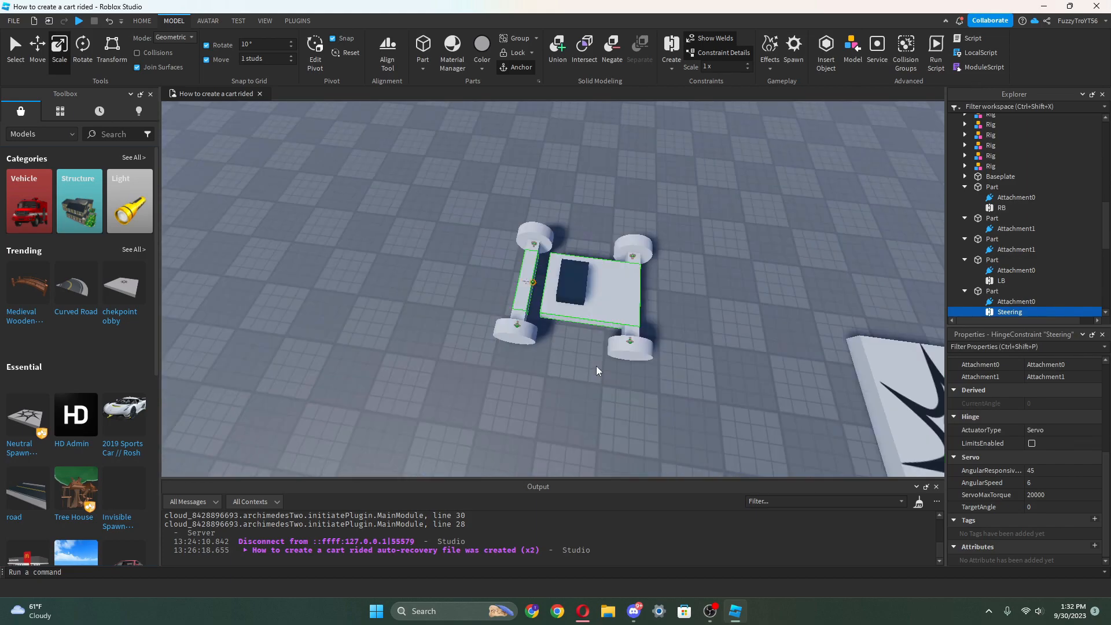
pyautogui.click(142, 21)
pyautogui.click(545, 45)
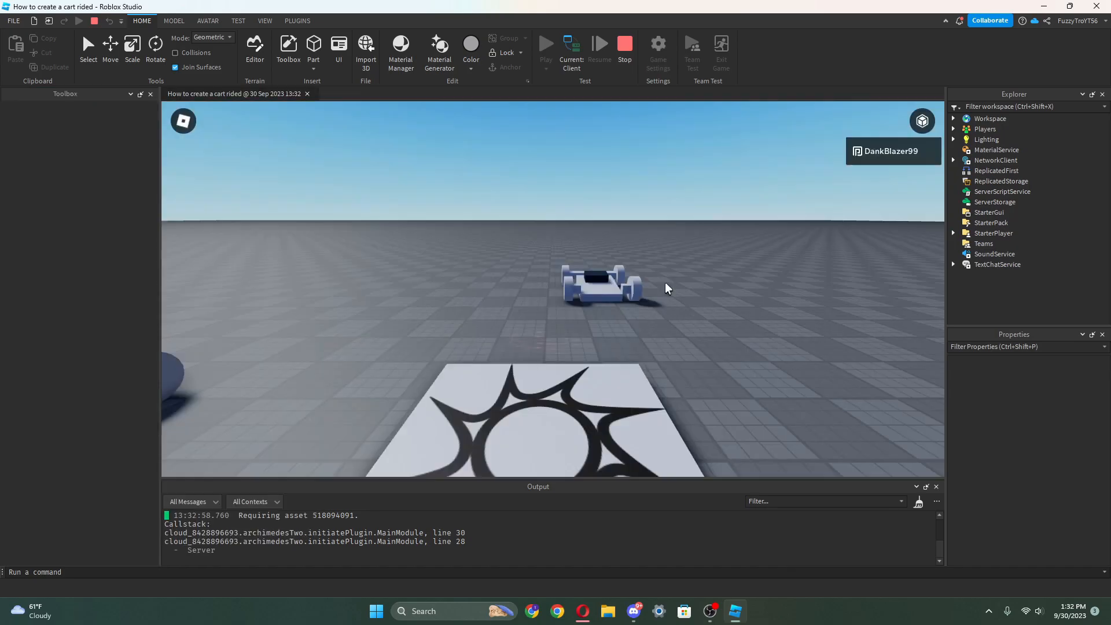
pyautogui.press('w')
pyautogui.moveTo(571, 300); pyautogui.dragTo(572, 300, button='right')
pyautogui.press('w')
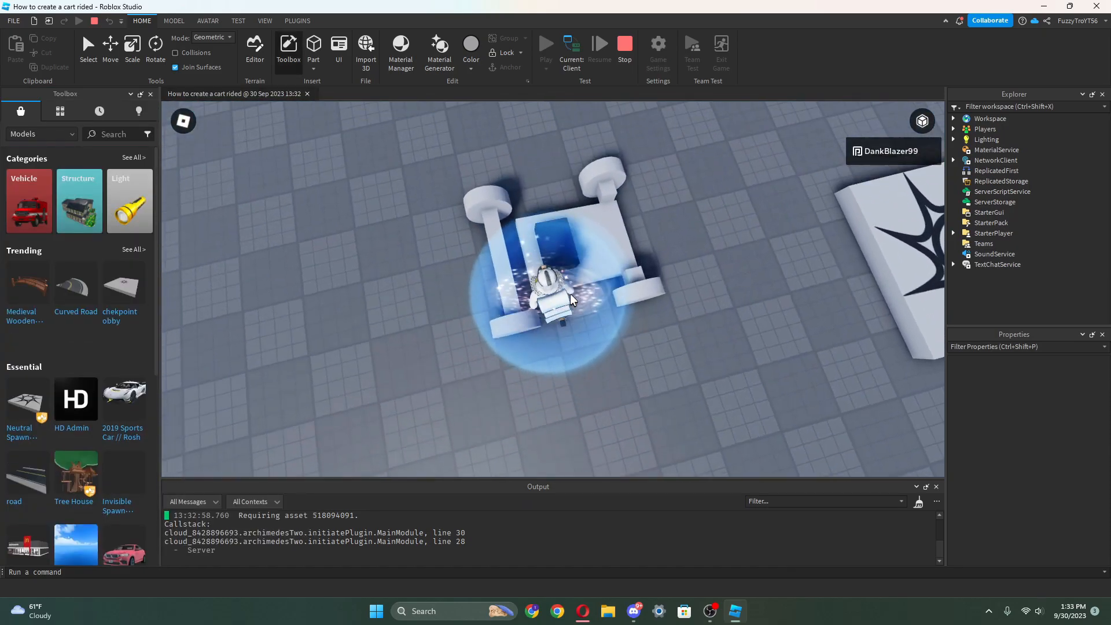
pyautogui.moveTo(536, 190); pyautogui.dragTo(560, 215, button='right')
pyautogui.press('space')
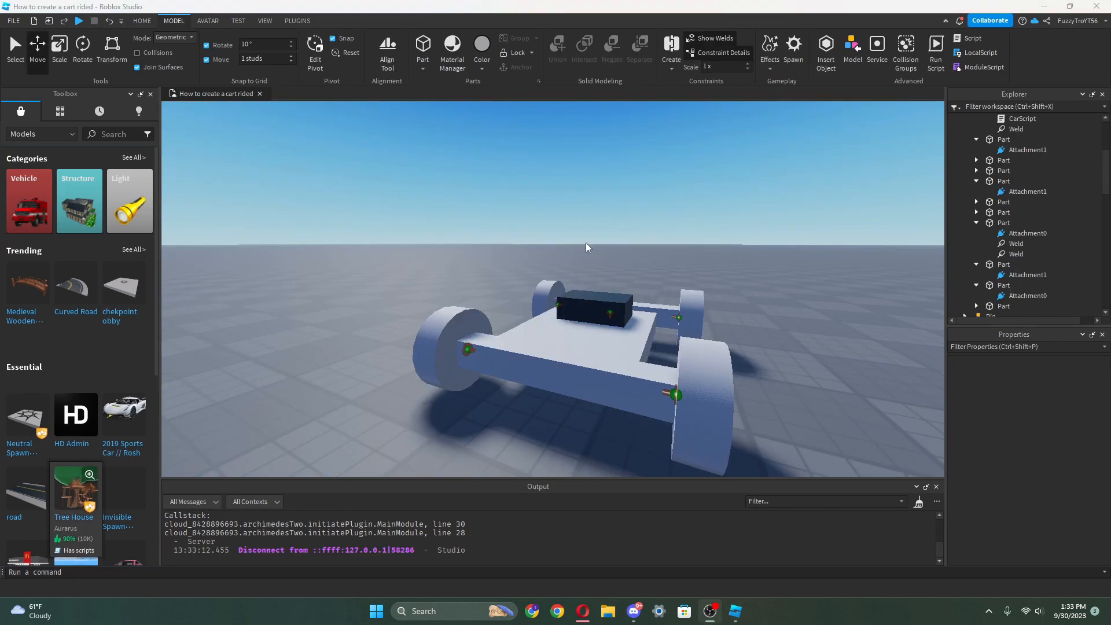
# Move the Steering hinge constraint out of the deck part and into the front axle part.
pyautogui.scroll(3, 587, 246)
pyautogui.moveTo(587, 246); pyautogui.dragTo(581, 280, button='right')
pyautogui.click(581, 280)
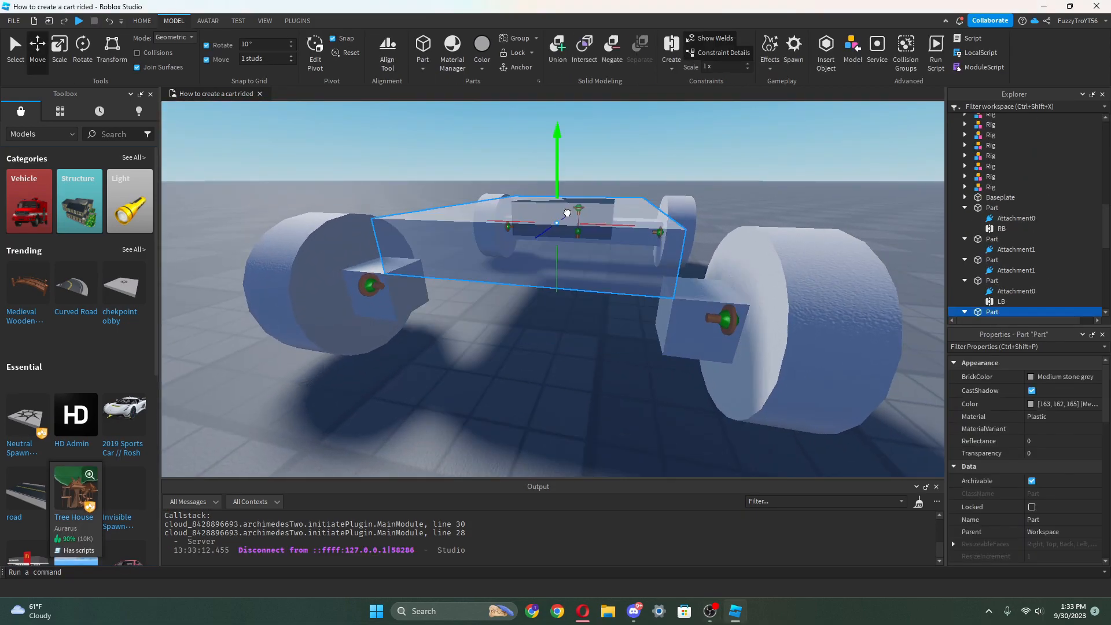
pyautogui.scroll(-2, 956, 278)
pyautogui.moveTo(804, 300); pyautogui.dragTo(804, 300, button='right')
pyautogui.scroll(3, 615, 356)
pyautogui.press('a')
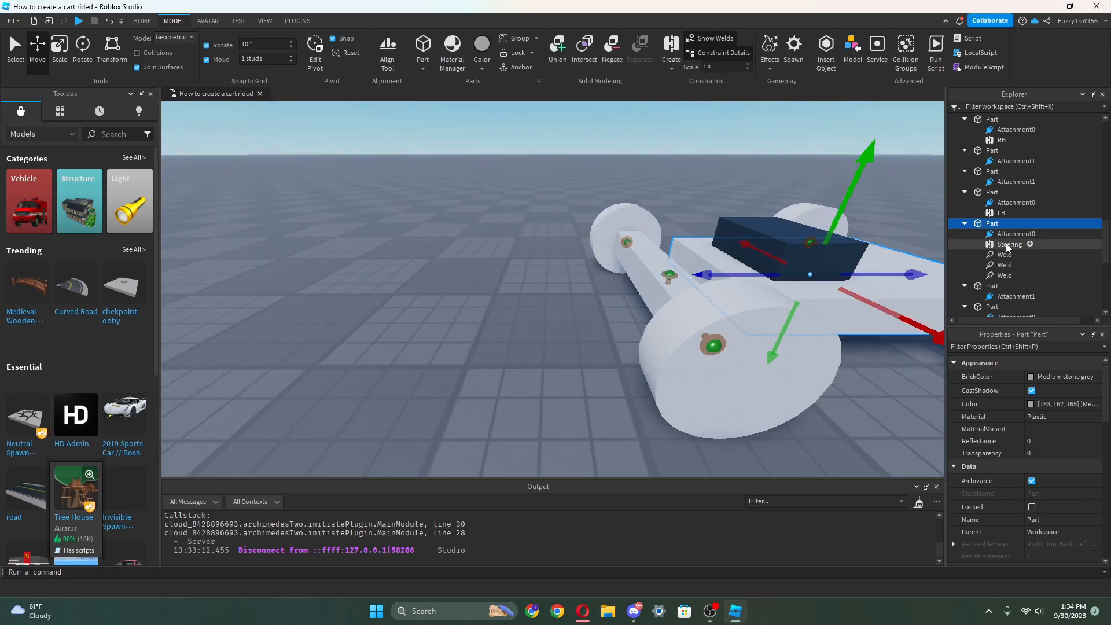
pyautogui.press('d')
pyautogui.click(992, 247)
pyautogui.rightClick(992, 246)
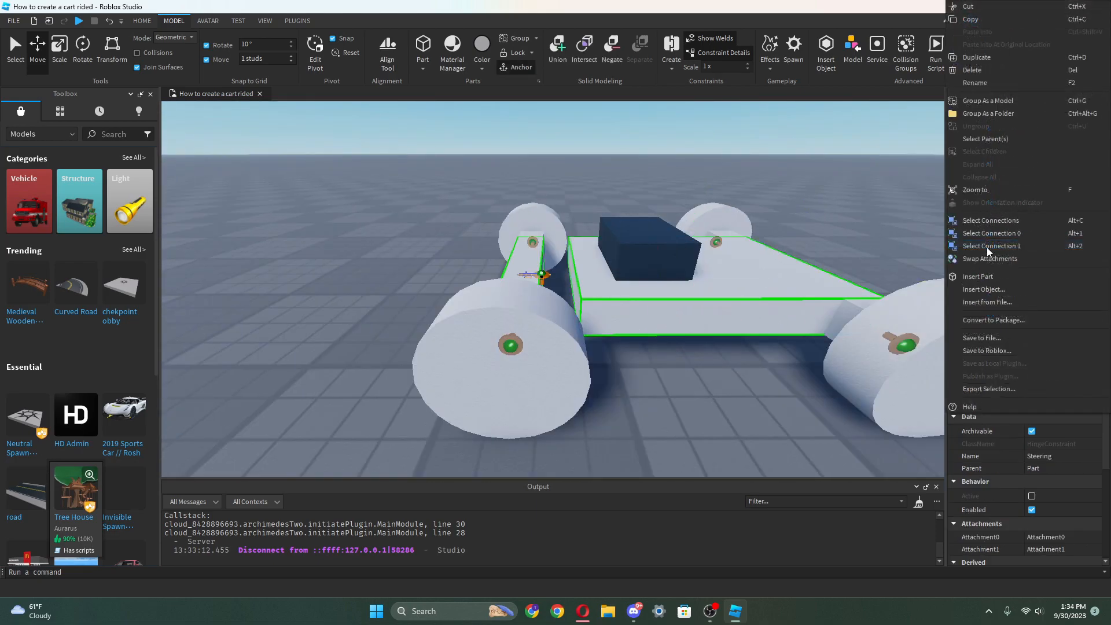
pyautogui.click(971, 20)
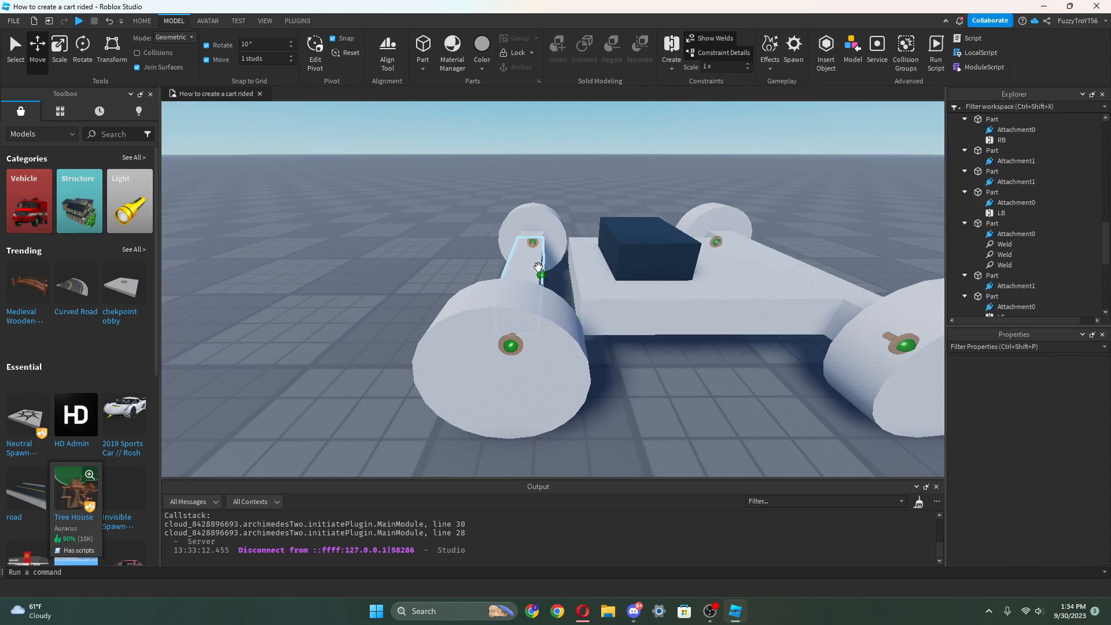
pyautogui.click(538, 267)
pyautogui.rightClick(997, 278)
pyautogui.click(982, 32)
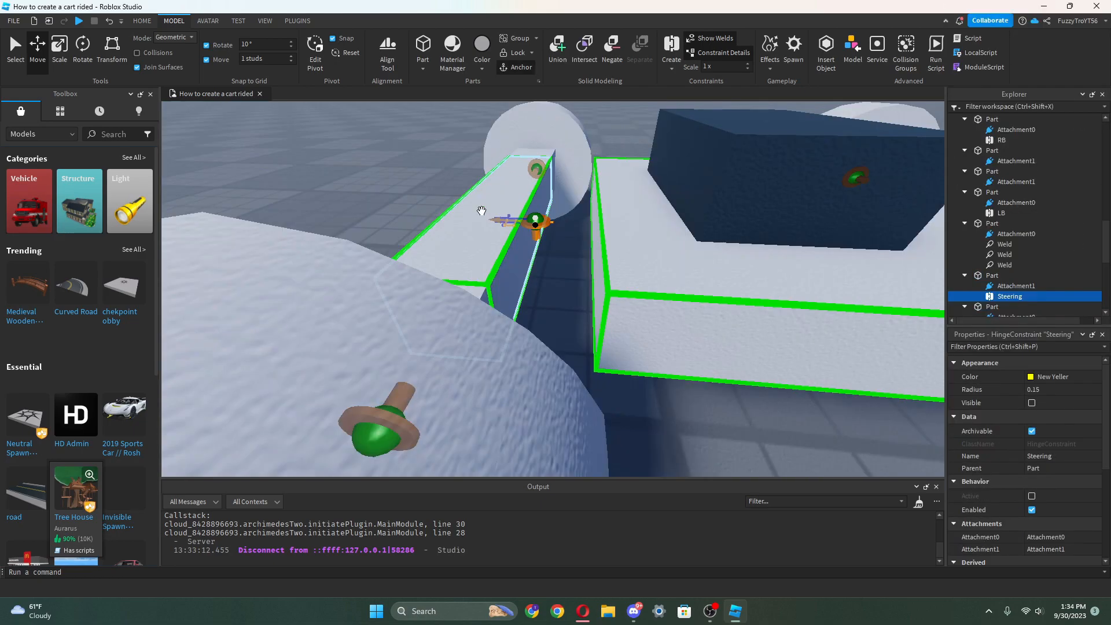
# Try the deck's hinge attachment at position 0, 0, -3.5, then return it to the axle's attachment at 0, 0, -4.5.
pyautogui.moveTo(481, 207); pyautogui.dragTo(543, 243, button='right')
pyautogui.scroll(3, 545, 239)
pyautogui.click(548, 240)
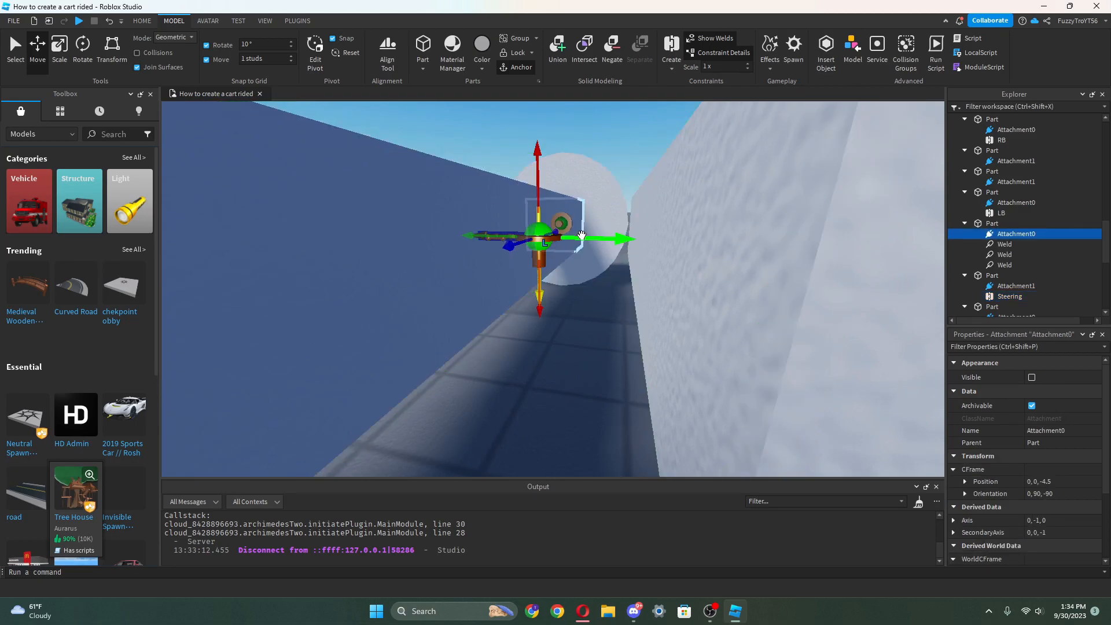
pyautogui.moveTo(542, 231); pyautogui.dragTo(641, 233)
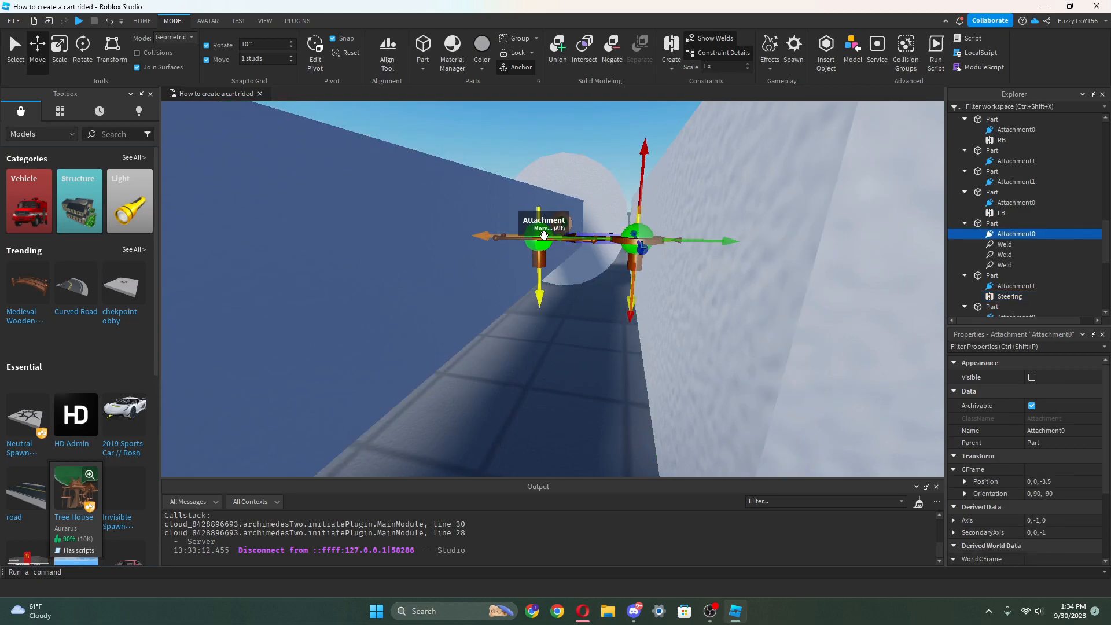
pyautogui.click(542, 234)
pyautogui.click(653, 240)
pyautogui.click(642, 230)
pyautogui.moveTo(642, 230); pyautogui.dragTo(539, 234)
pyautogui.scroll(-4, 426, 288)
pyautogui.scroll(3, 525, 265)
pyautogui.moveTo(427, 288); pyautogui.dragTo(538, 203, button='right')
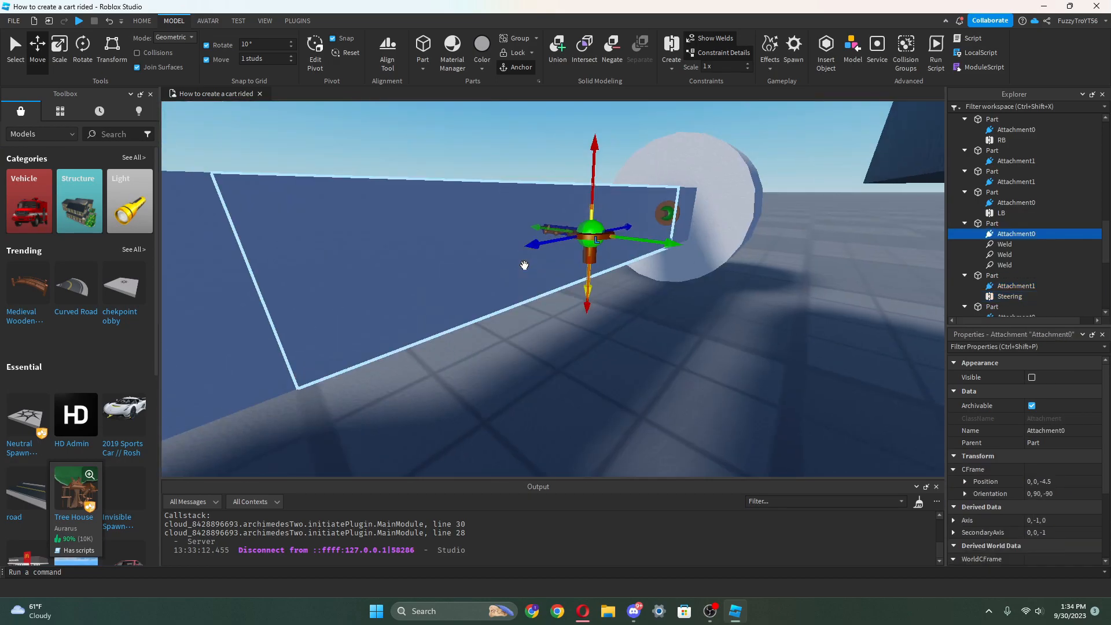
# Delete the Steering hinge constraint together with both of its attachments on the deck and the front axle.
pyautogui.click(494, 237)
pyautogui.click(539, 190)
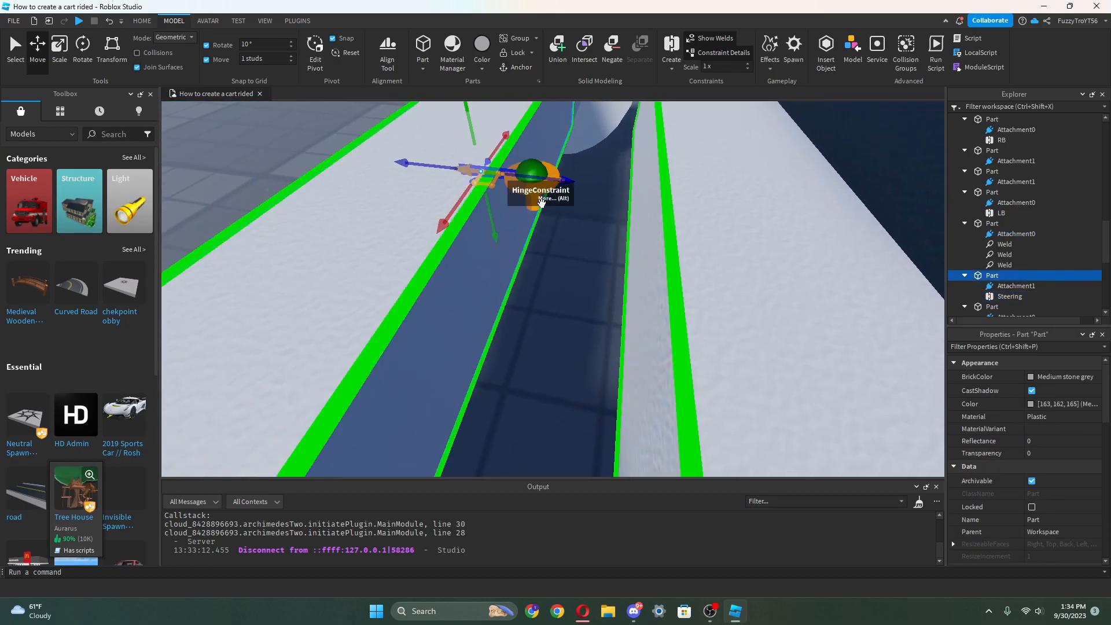
pyautogui.scroll(-3, 539, 191)
pyautogui.moveTo(593, 313); pyautogui.dragTo(527, 287, button='right')
pyautogui.scroll(4, 620, 288)
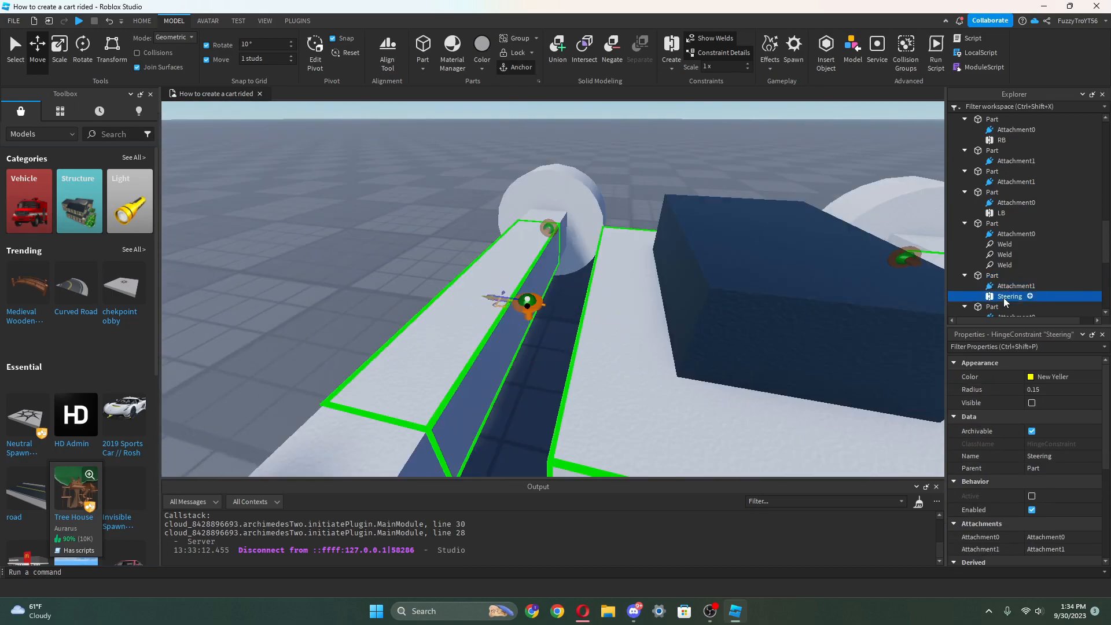
pyautogui.press('Delete')
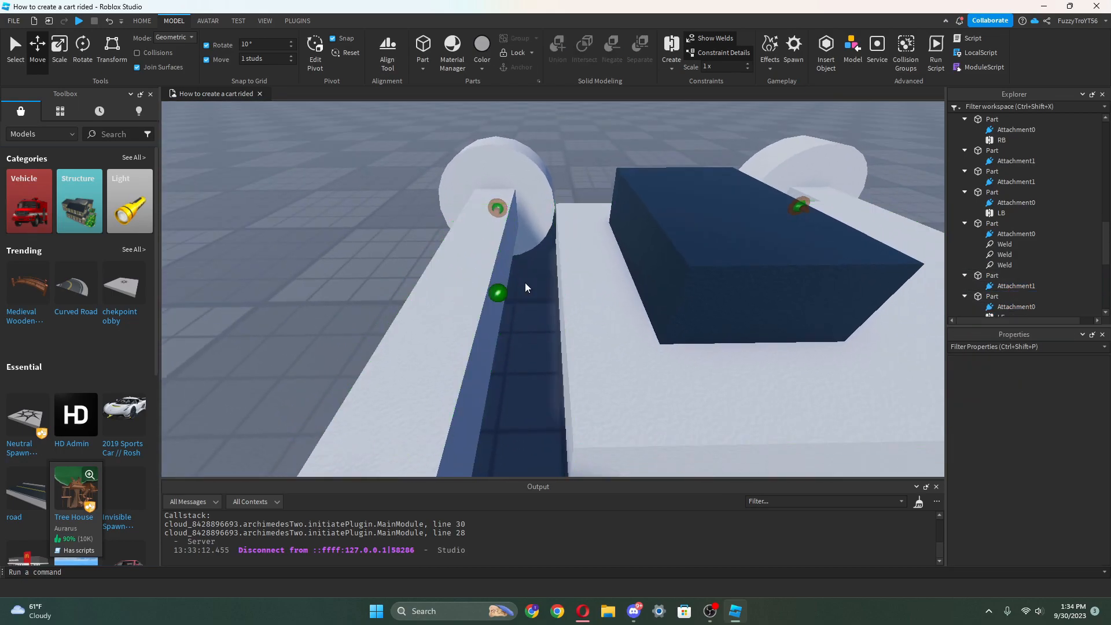
pyautogui.click(498, 298)
pyautogui.press('Delete')
pyautogui.scroll(-5, 498, 290)
pyautogui.moveTo(498, 290); pyautogui.dragTo(371, 314, button='right')
pyautogui.scroll(5, 542, 291)
pyautogui.click(526, 275)
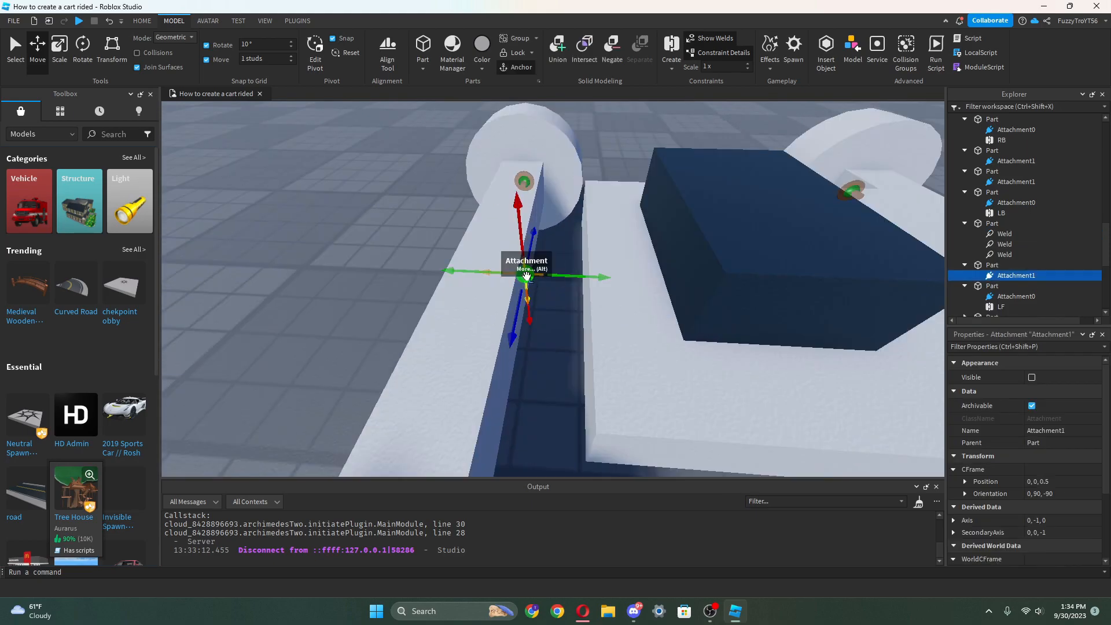
pyautogui.press('Delete')
# Create a new hinge constraint from the front axle's inner face to the facing edge of the deck.
pyautogui.click(670, 50)
pyautogui.click(684, 307)
pyautogui.click(434, 300)
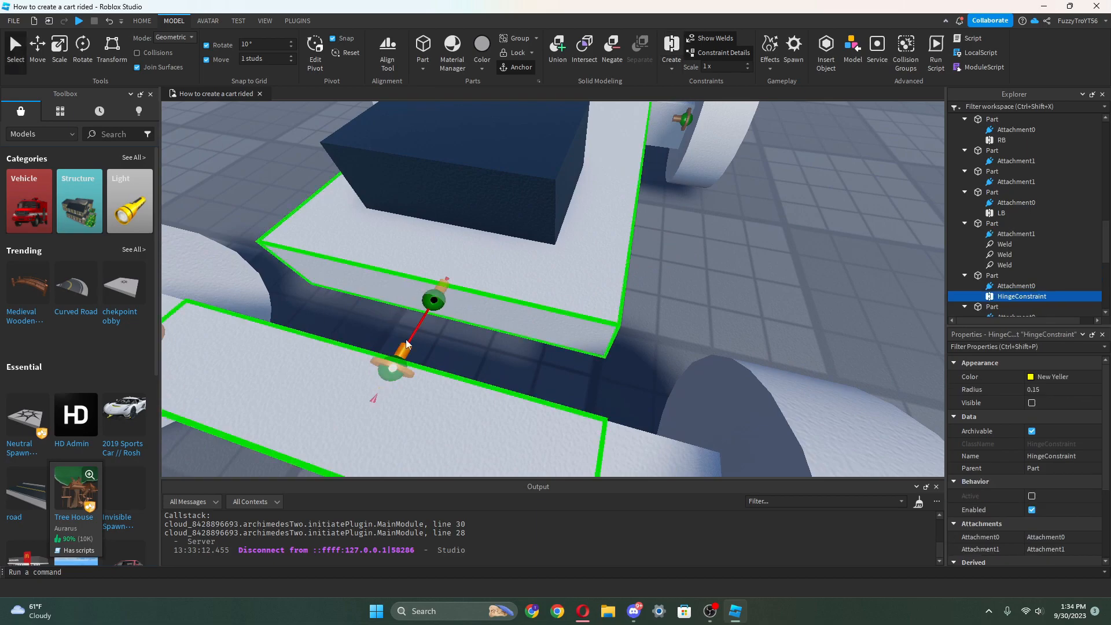
pyautogui.moveTo(422, 319); pyautogui.dragTo(514, 283, button='right')
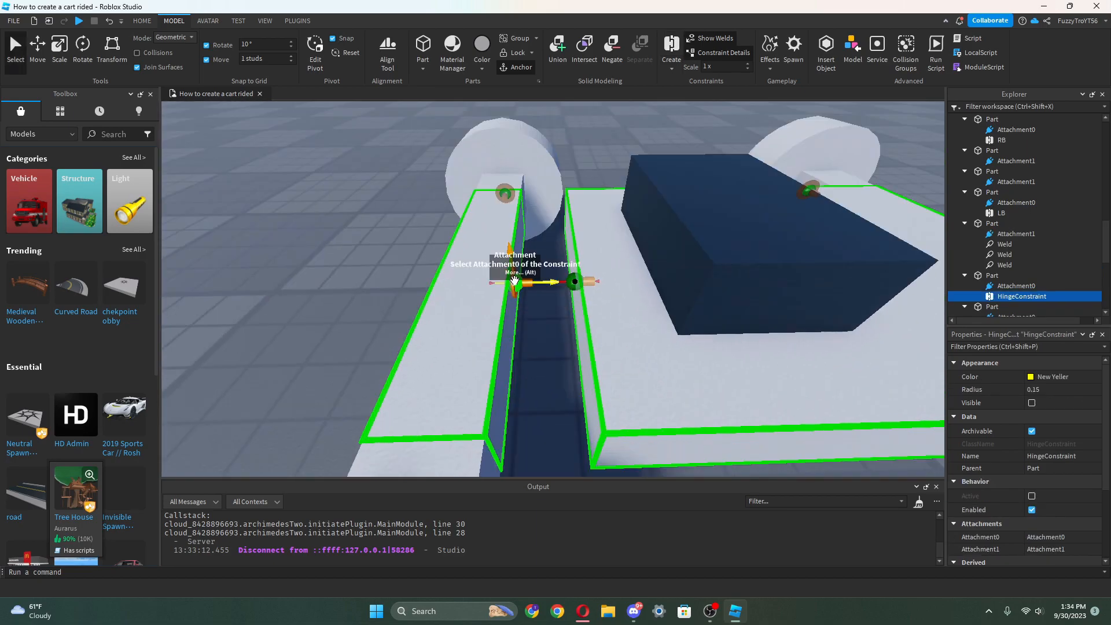
# Rotate both attachments of the new deck-to-axle hinge, bringing the deck's attachment to an orientation of 0, -90, -90.
pyautogui.click(514, 282)
pyautogui.click(83, 47)
pyautogui.moveTo(557, 246); pyautogui.dragTo(583, 278)
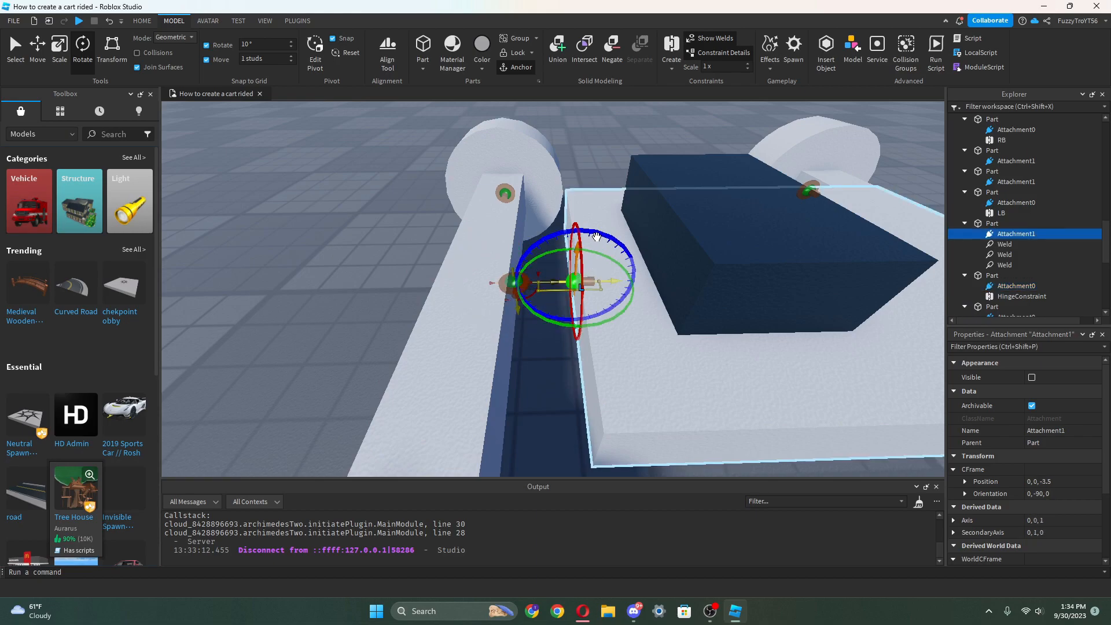
pyautogui.click(591, 280)
# Rename the new hinge as Steering and make it a Servo with an angular speed of 6.
pyautogui.rightClick(1020, 297)
pyautogui.click(975, 93)
pyautogui.write('Steering')
pyautogui.press('Return')
pyautogui.scroll(-3, 1036, 525)
pyautogui.click(1036, 554)
pyautogui.scroll(-2, 1048, 539)
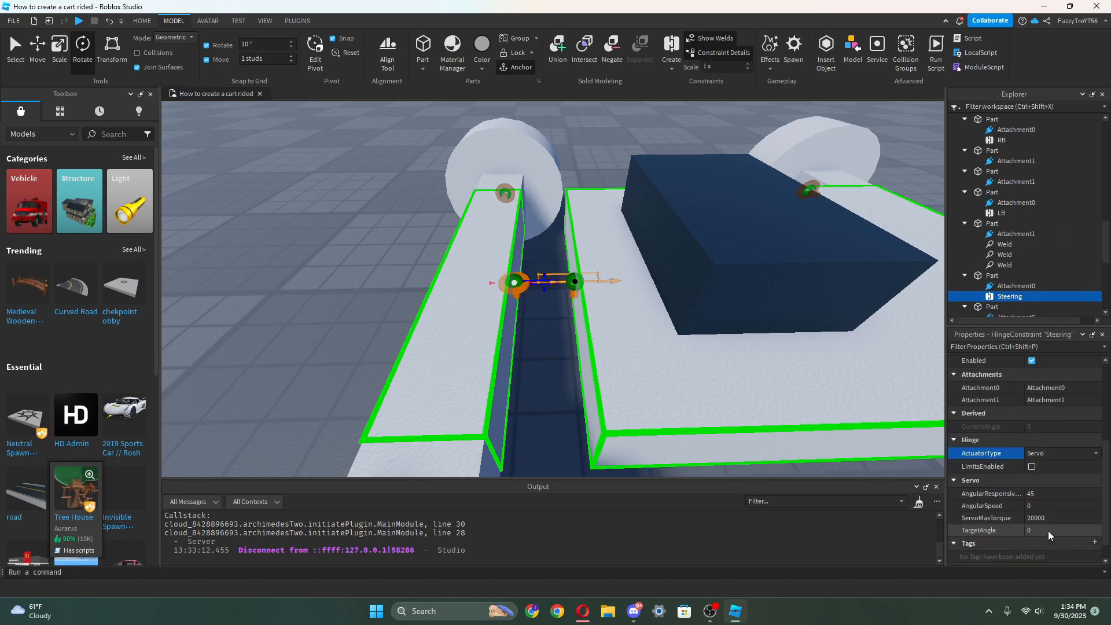
pyautogui.click(1066, 506)
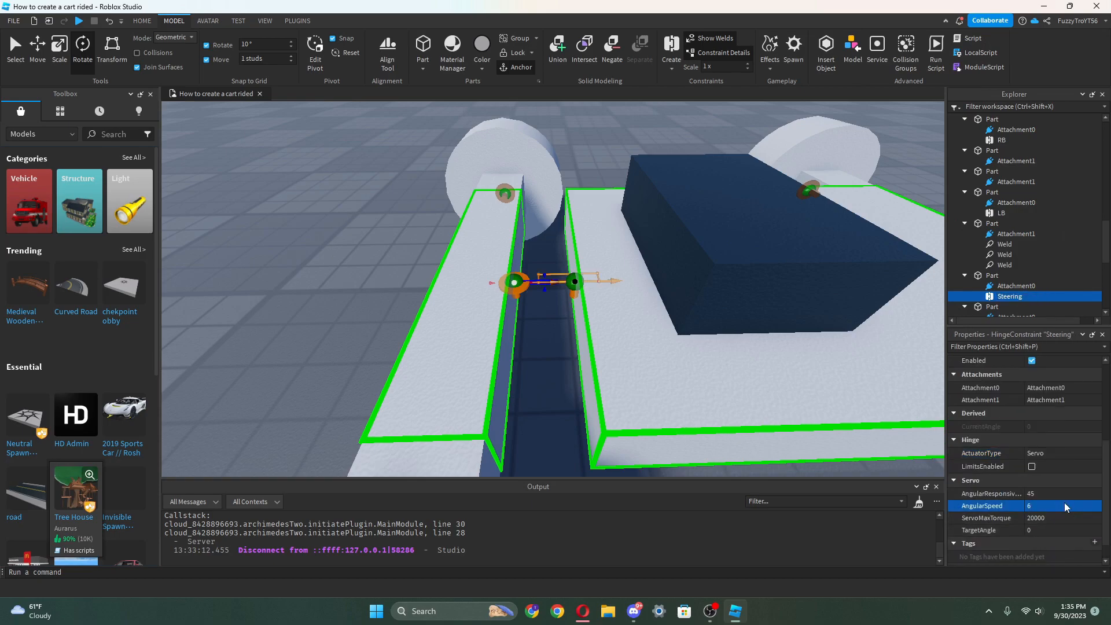
# Move the deck's steering hinge attachment across the gap onto the front axle's attachment.
pyautogui.click(514, 282)
pyautogui.hotkey('ctrl', '2')
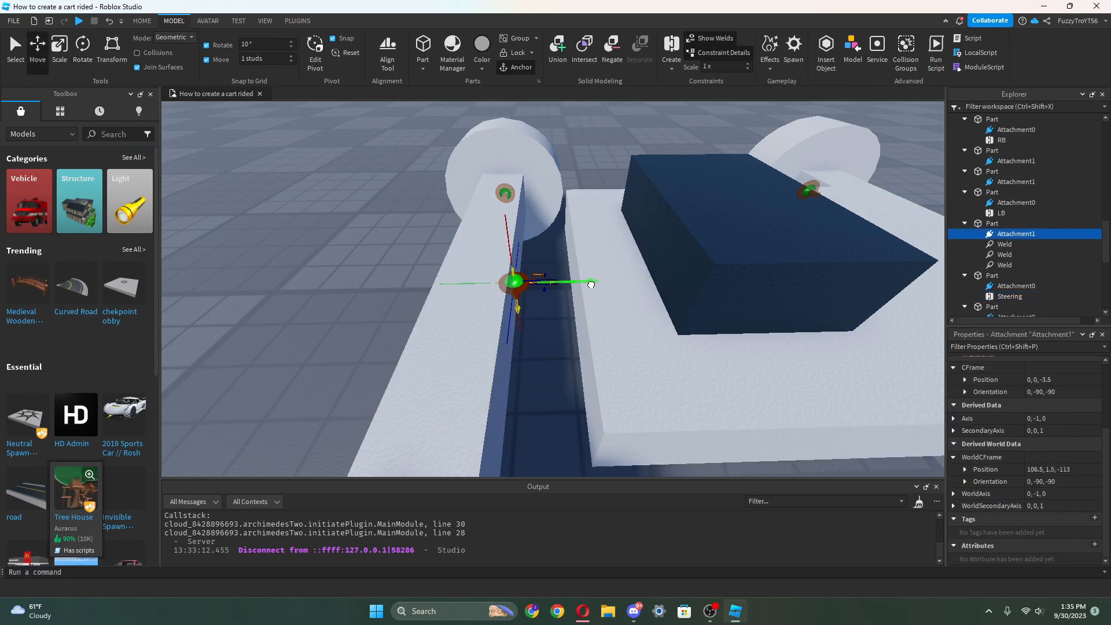
pyautogui.click(559, 334)
# Play-test the cart with the character seated in the VehicleSeat, and stop the test.
pyautogui.scroll(-3, 559, 335)
pyautogui.moveTo(559, 334); pyautogui.dragTo(615, 250, button='right')
pyautogui.click(615, 250)
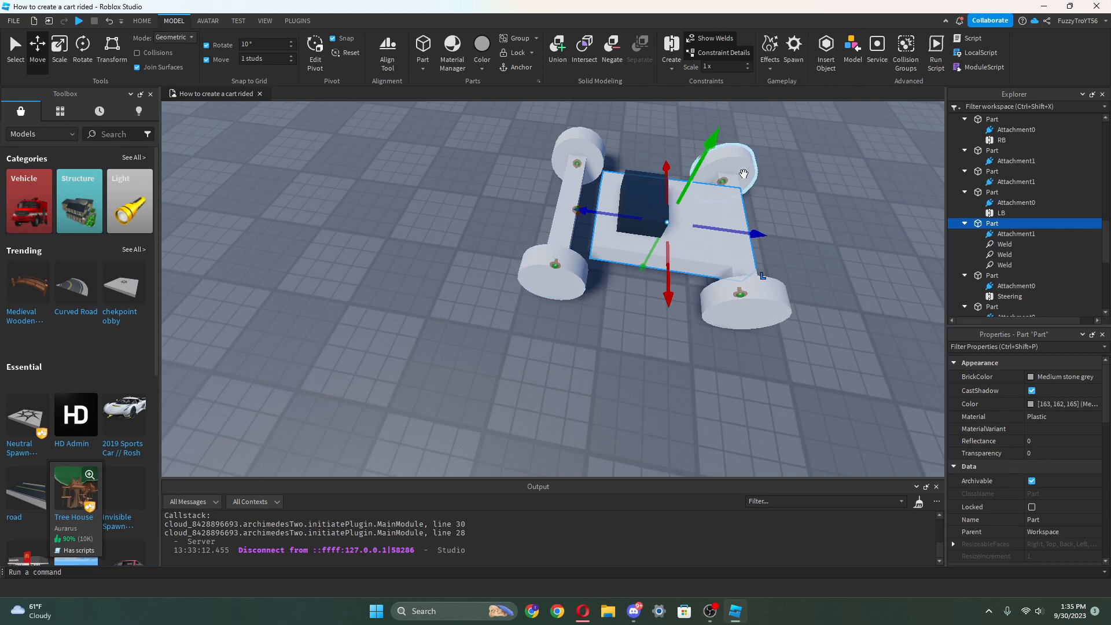
pyautogui.press('F5')
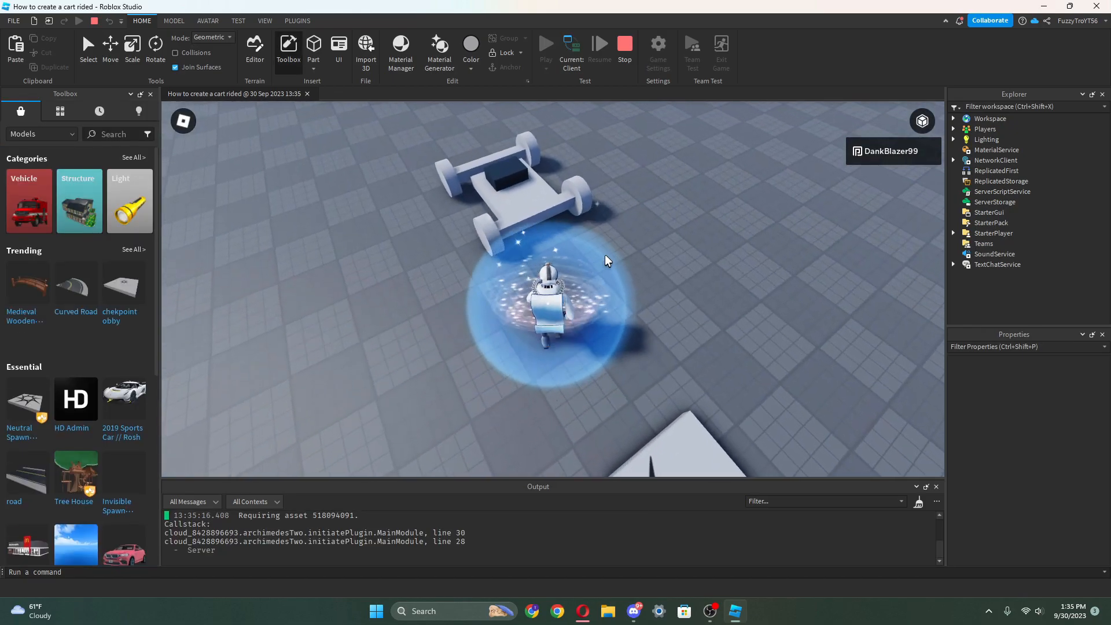
pyautogui.press('w')
pyautogui.moveTo(558, 253); pyautogui.dragTo(551, 260, button='right')
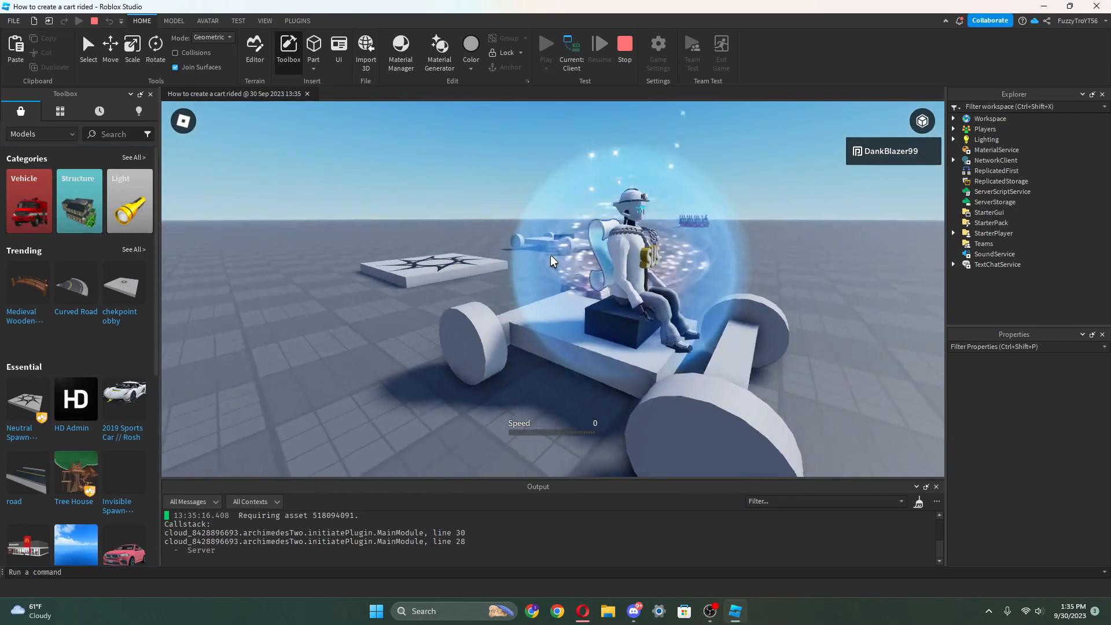
pyautogui.hotkey('shift', 'F5')
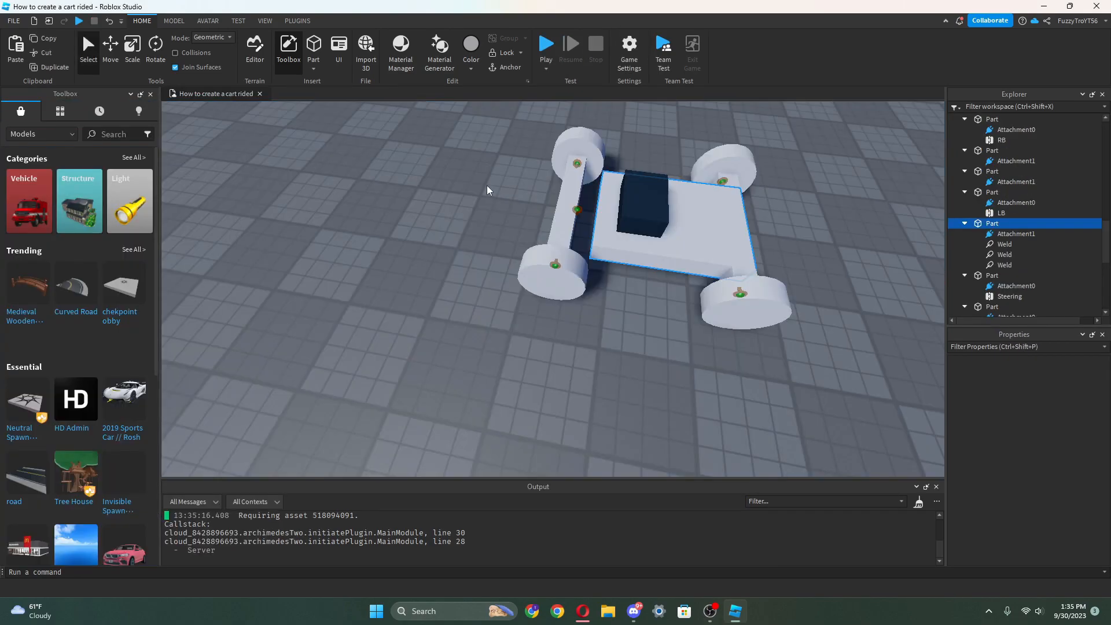
pyautogui.moveTo(504, 259); pyautogui.dragTo(554, 340, button='right')
pyautogui.scroll(3, 495, 316)
pyautogui.scroll(-10, 495, 316)
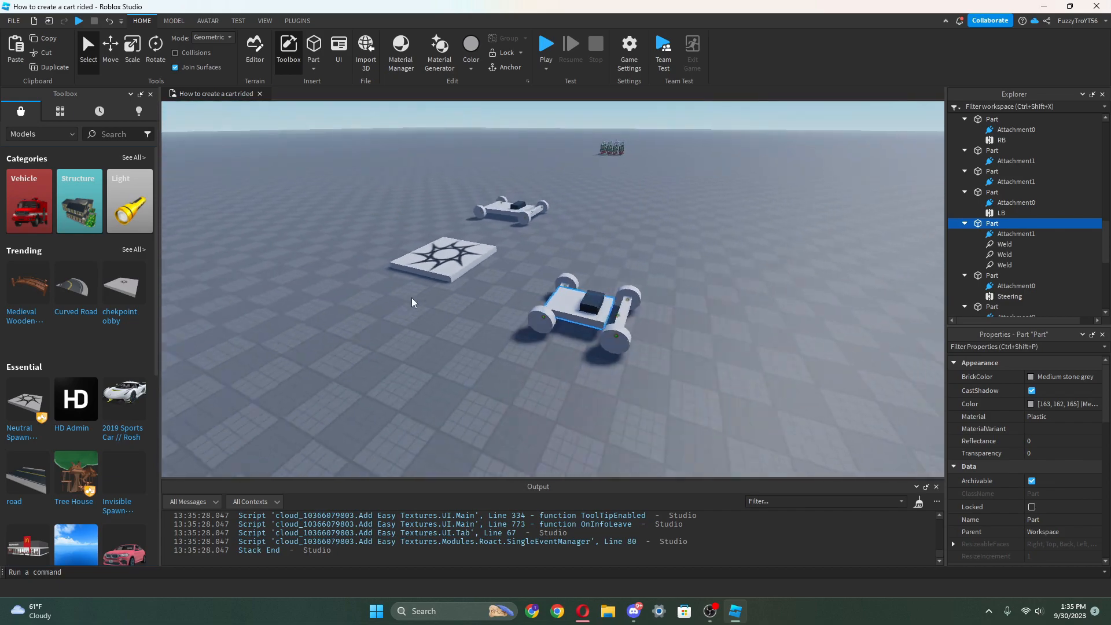
pyautogui.scroll(2, 519, 295)
pyautogui.scroll(-3, 521, 295)
pyautogui.scroll(5, 523, 295)
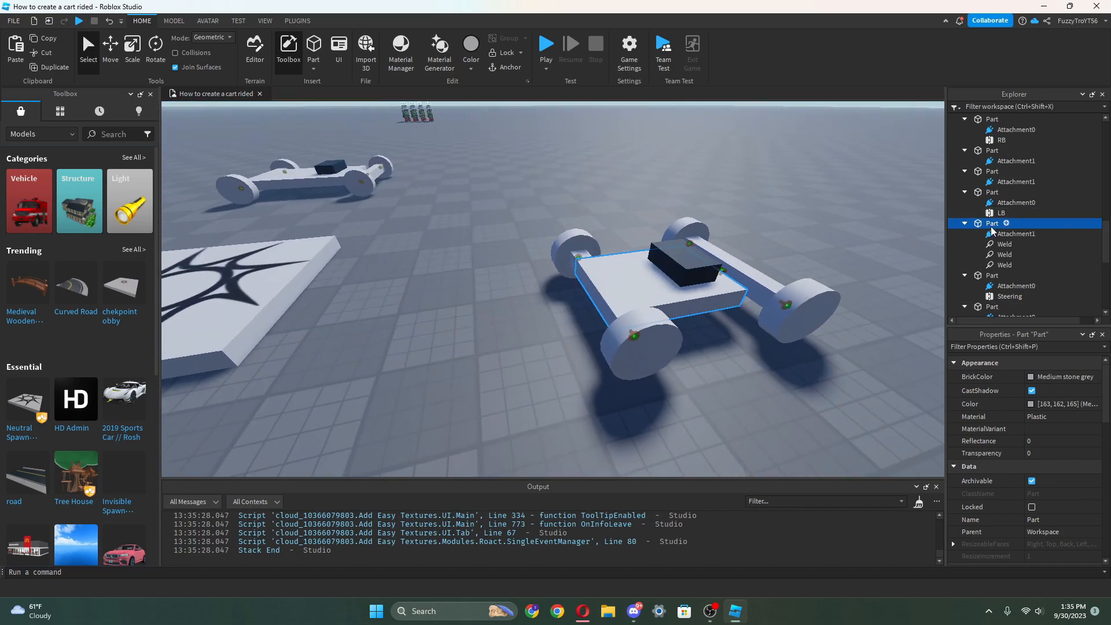
# Collapse the expanded cart parts in the Explorer tree so their attachments, hinges and welds are hidden.
pyautogui.click(965, 223)
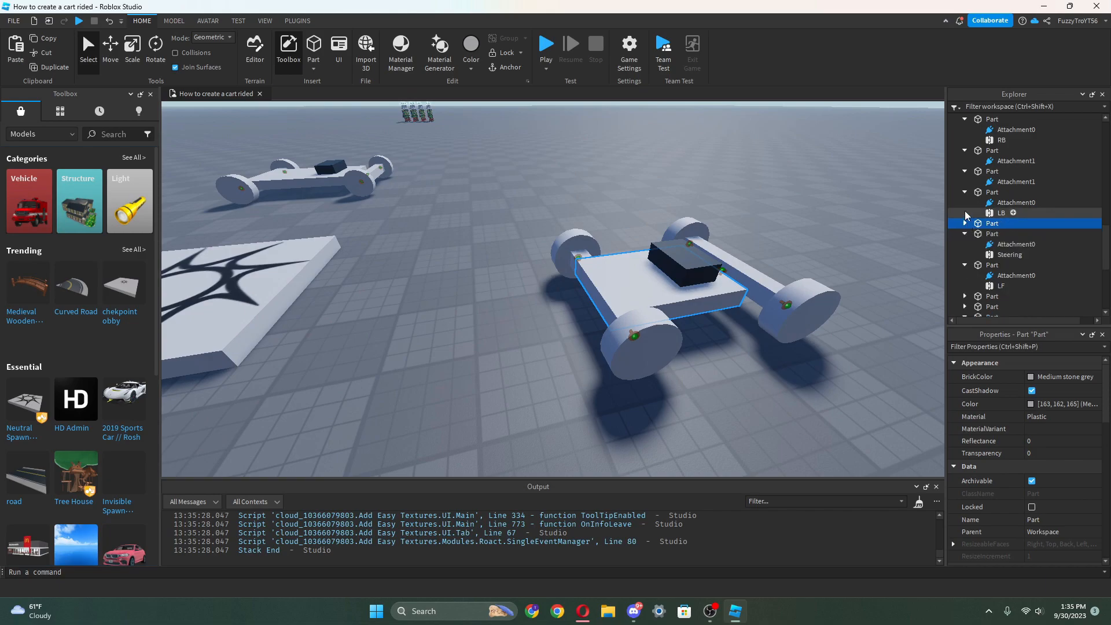
pyautogui.click(965, 193)
pyautogui.click(965, 171)
pyautogui.click(965, 150)
pyautogui.click(966, 119)
pyautogui.click(965, 171)
pyautogui.click(965, 181)
pyautogui.click(965, 202)
pyautogui.click(966, 213)
pyautogui.click(965, 203)
pyautogui.click(965, 213)
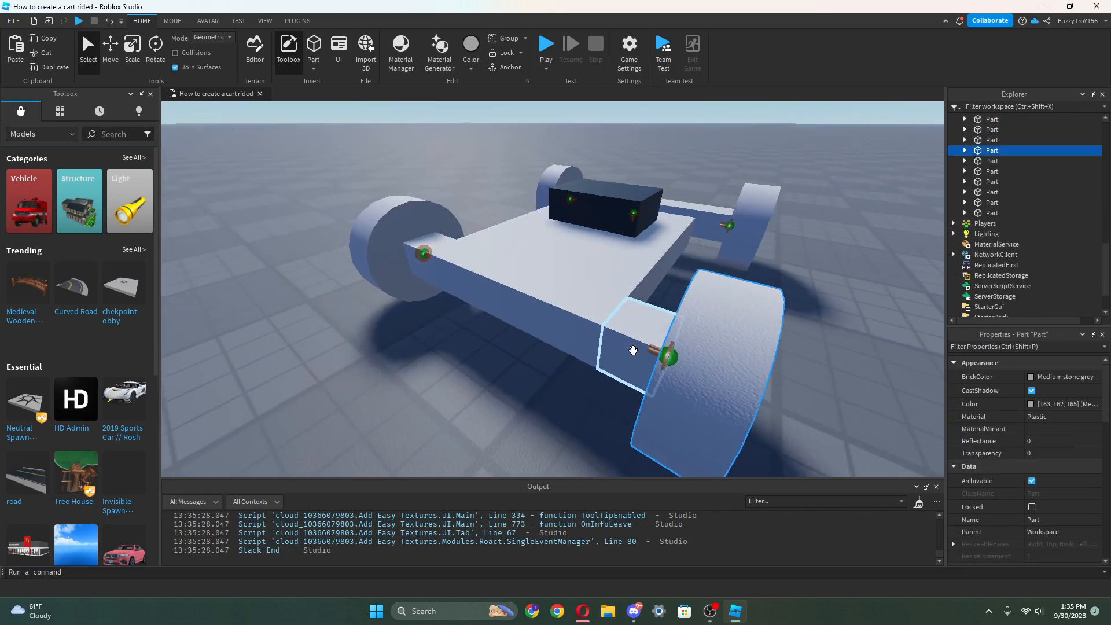
# Group one rear wheel cylinder with its adjoining axle block as a model named Wheel.
pyautogui.scroll(-2, 634, 351)
pyautogui.keyDown('ctrl'); pyautogui.click(613, 324); pyautogui.keyUp('ctrl')
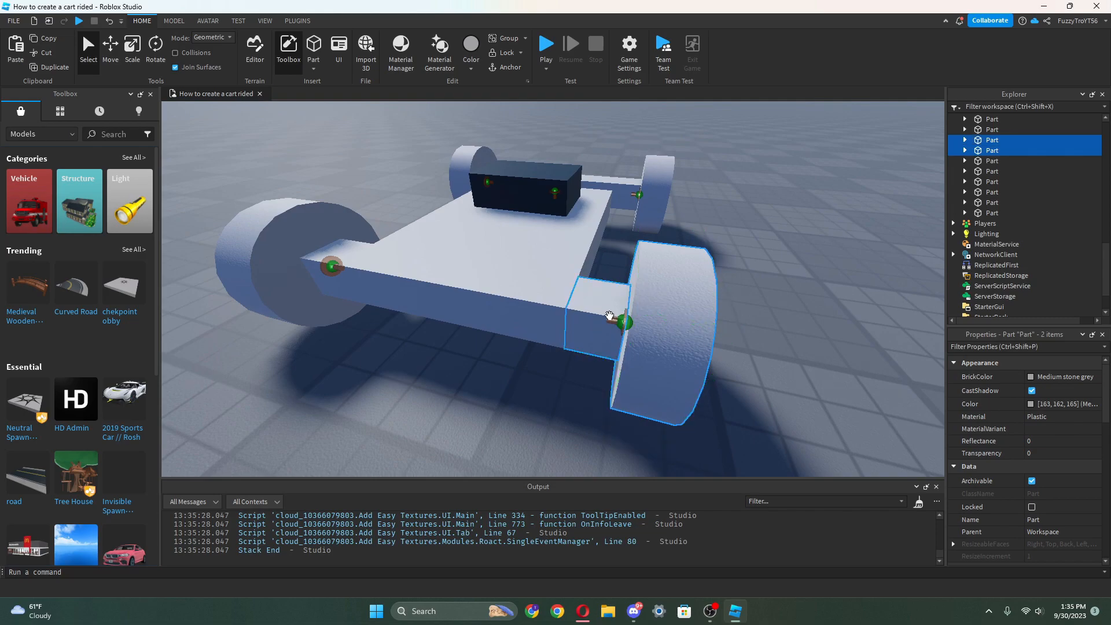
pyautogui.rightClick(655, 301)
pyautogui.click(776, 216)
pyautogui.rightClick(987, 119)
pyautogui.click(979, 199)
pyautogui.write('Wheel')
pyautogui.press('Return')
# Rename the cylinder part inside the Wheel model as Circle and select the whole model.
pyautogui.click(965, 118)
pyautogui.click(984, 129)
pyautogui.rightClick(991, 140)
pyautogui.click(992, 225)
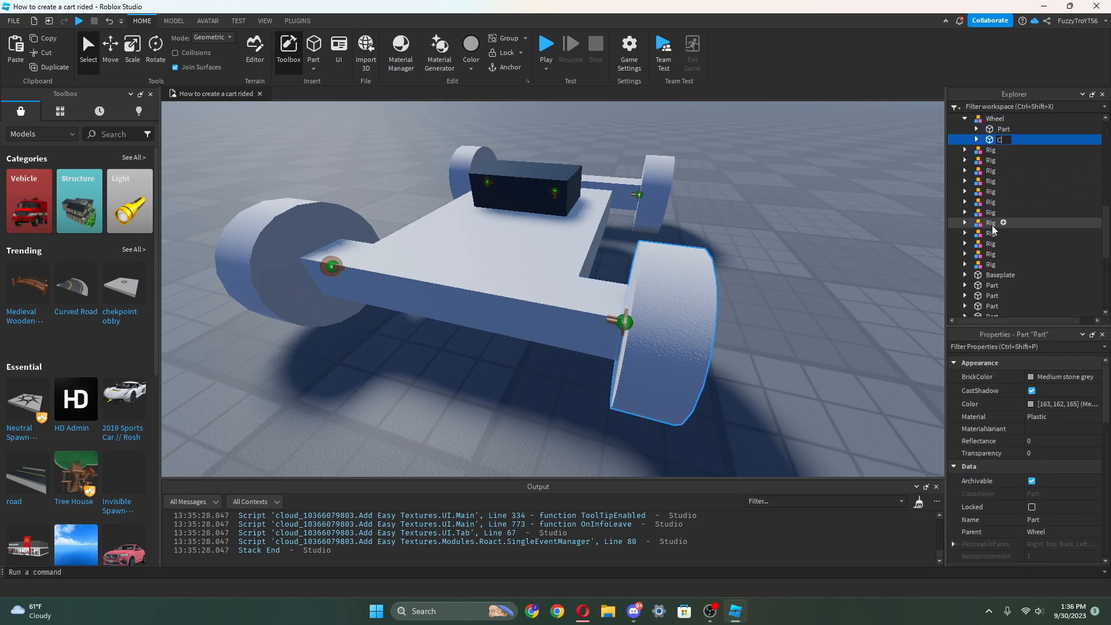
pyautogui.press('Return')
pyautogui.click(995, 118)
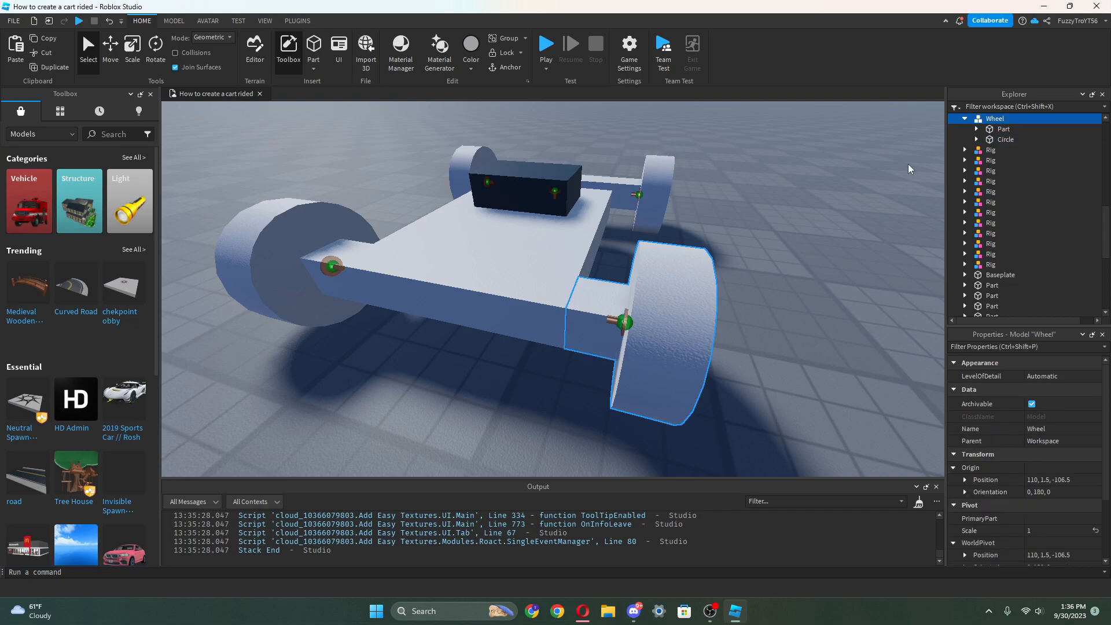
pyautogui.press('f')
pyautogui.press('a')
pyautogui.click(571, 278)
pyautogui.rightClick(991, 285)
pyautogui.click(977, 82)
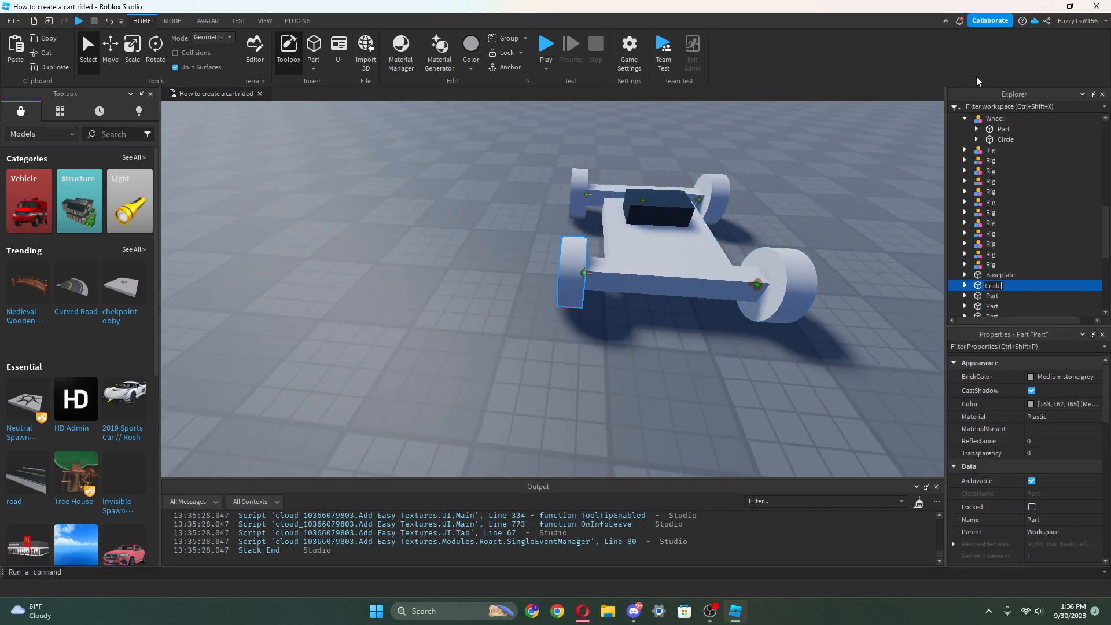
pyautogui.click(496, 226)
# Select the three remaining ungrouped wheel cylinders and rename them all as Circle.
pyautogui.click(571, 251)
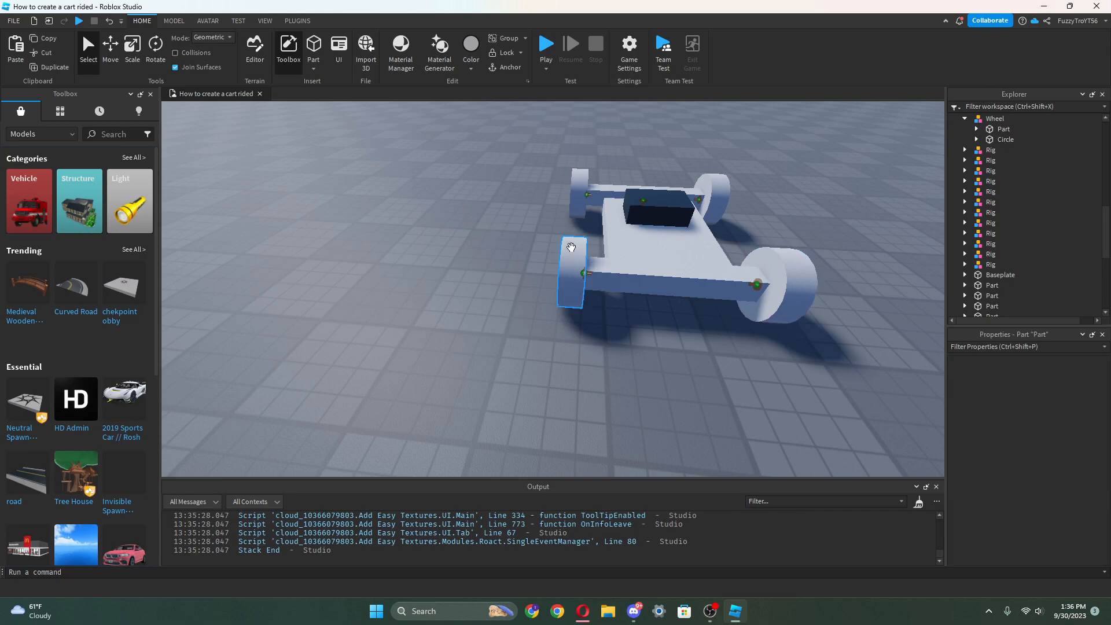
pyautogui.keyDown('ctrl'); pyautogui.click(578, 179); pyautogui.keyUp('ctrl')
pyautogui.keyDown('ctrl'); pyautogui.click(700, 178); pyautogui.keyUp('ctrl')
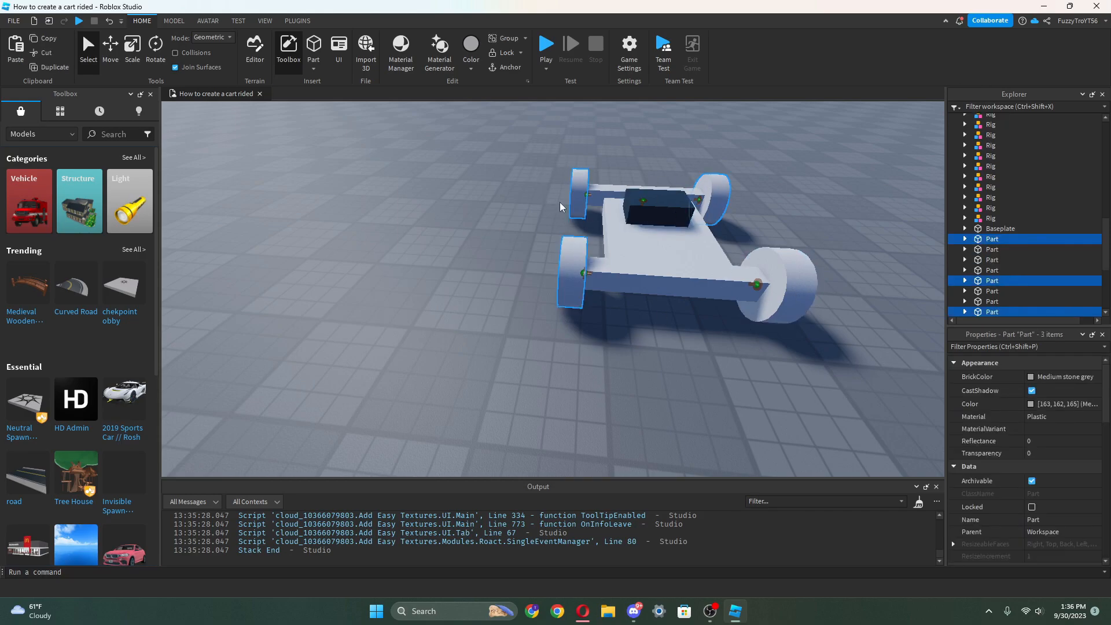
pyautogui.scroll(-1, 1019, 376)
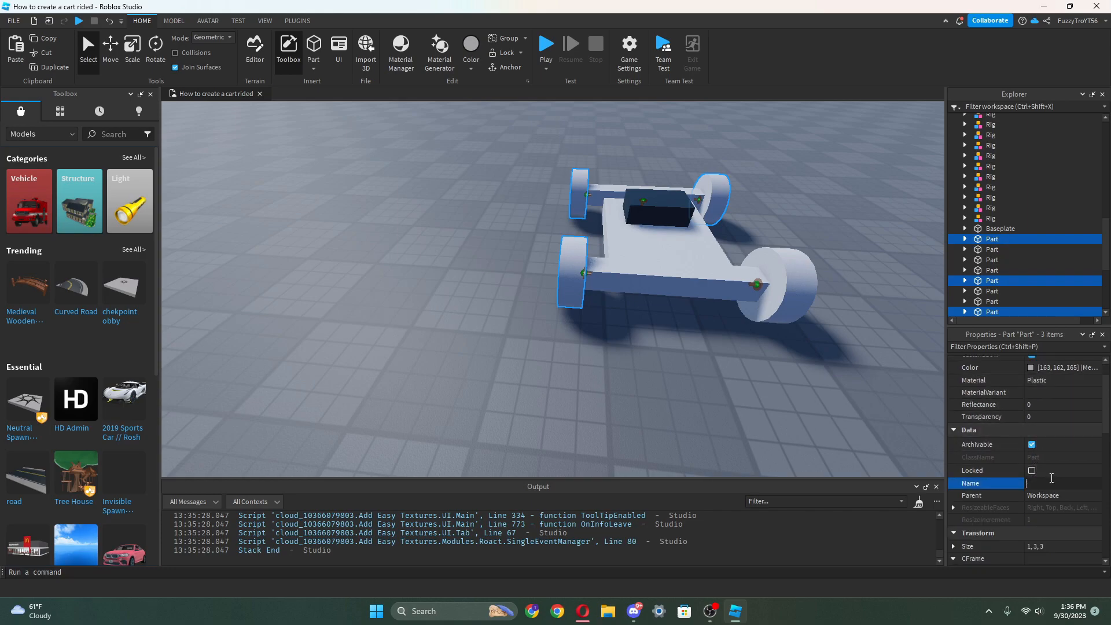
pyautogui.press('w')
pyautogui.press('d')
pyautogui.press('f')
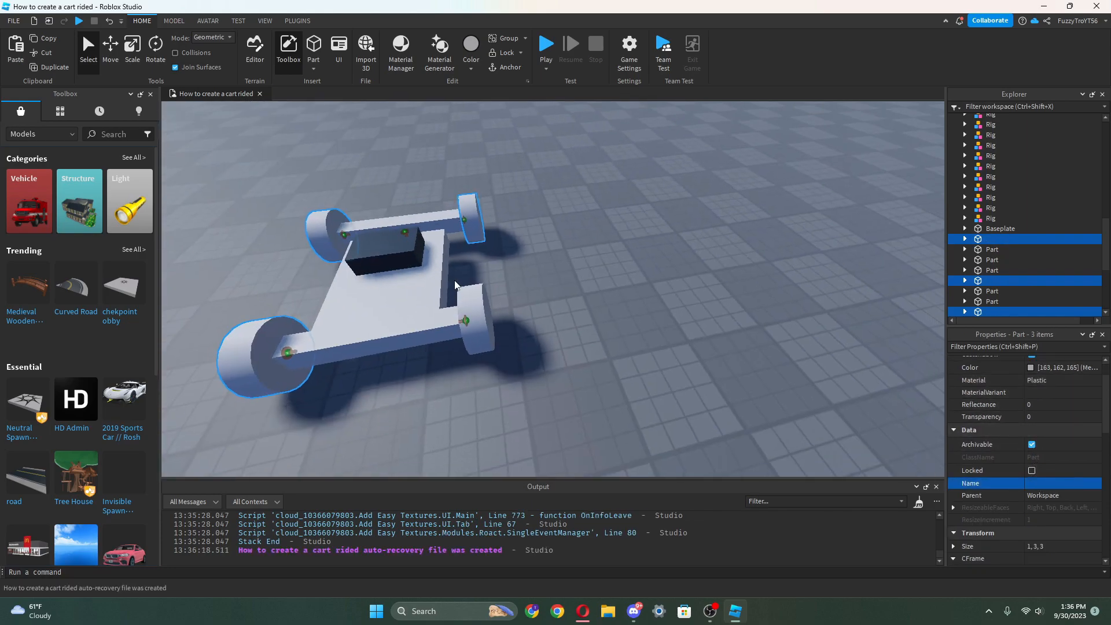
pyautogui.click(1044, 484)
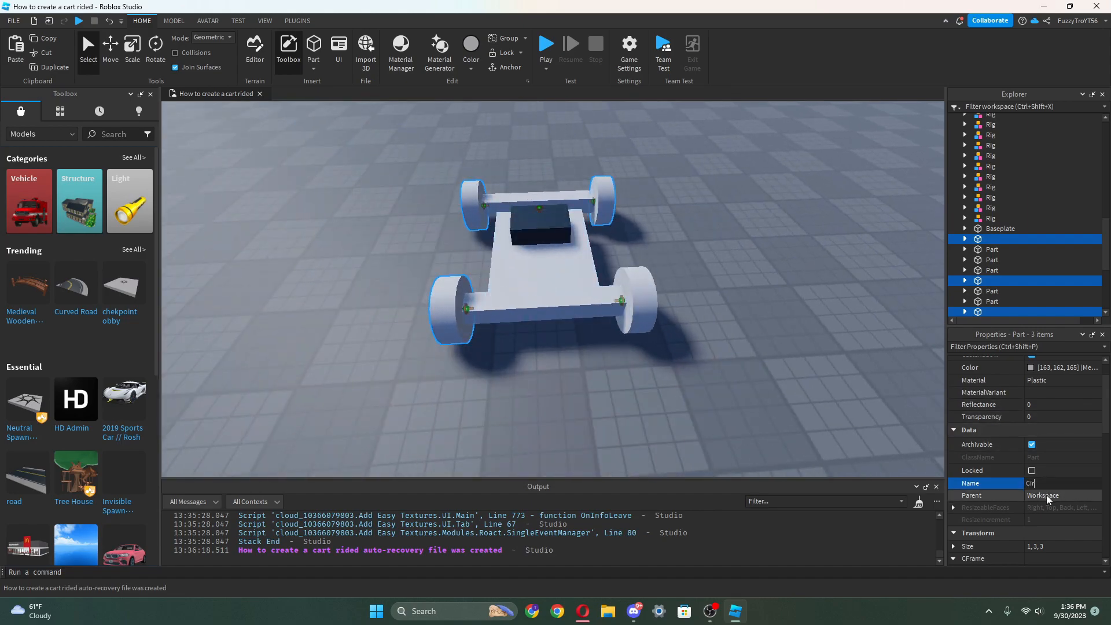
pyautogui.write('Circle')
pyautogui.press('Return')
# Group the other rear wheel's Circle cylinder with its adjoining axle block as a model.
pyautogui.click(488, 201)
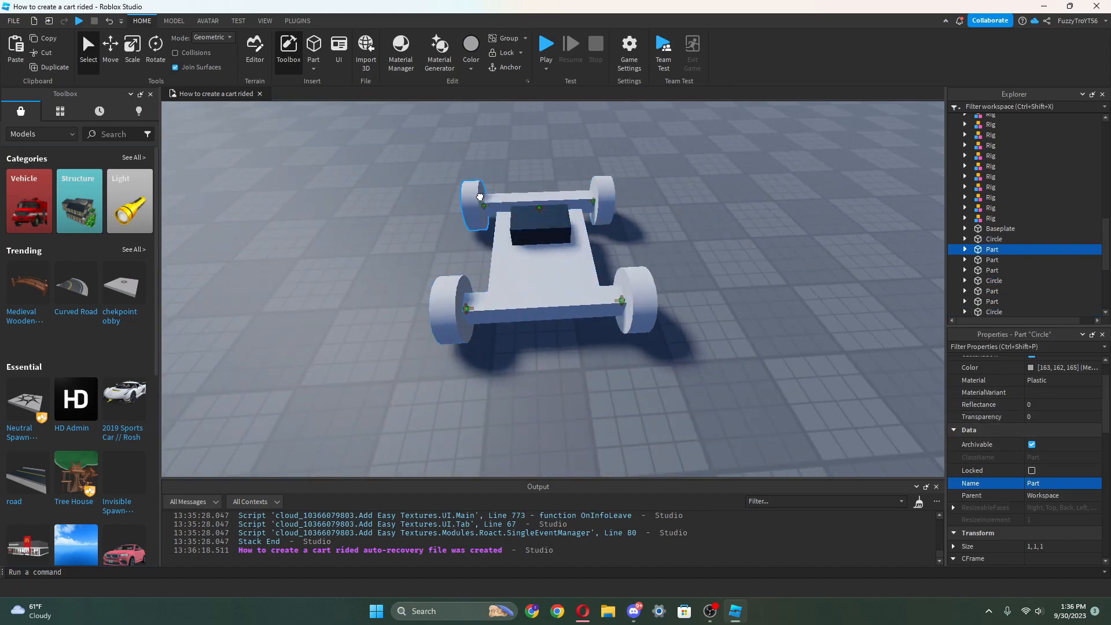
pyautogui.click(480, 196)
pyautogui.keyDown('ctrl'); pyautogui.click(445, 310); pyautogui.keyUp('ctrl')
pyautogui.click(452, 385)
pyautogui.click(443, 333)
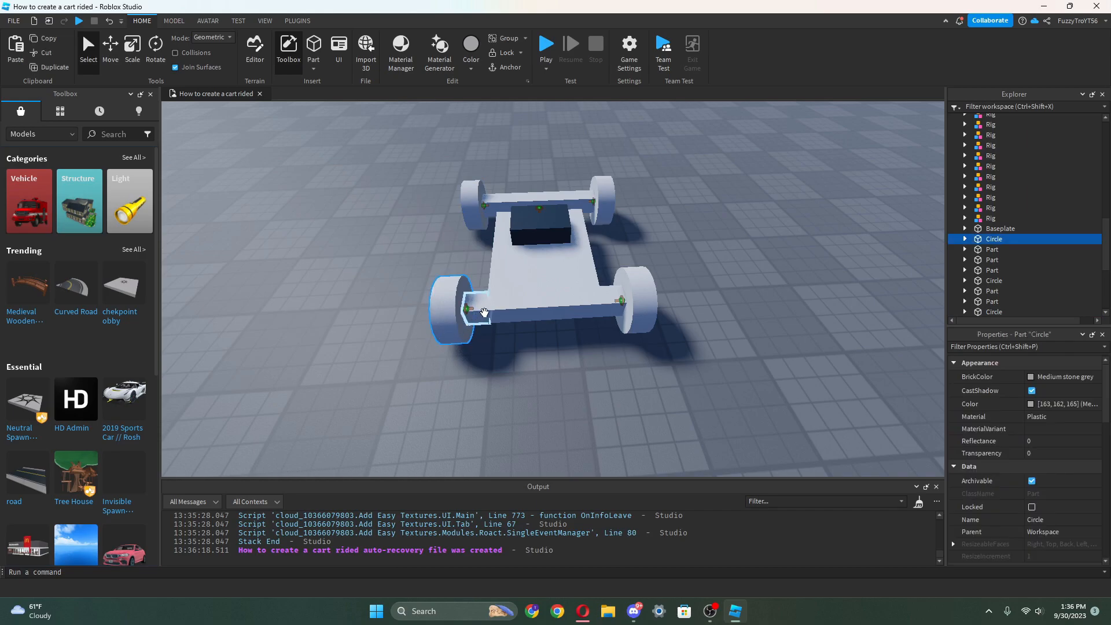
pyautogui.keyDown('ctrl'); pyautogui.click(485, 312); pyautogui.keyUp('ctrl')
pyautogui.click(506, 39)
pyautogui.click(595, 334)
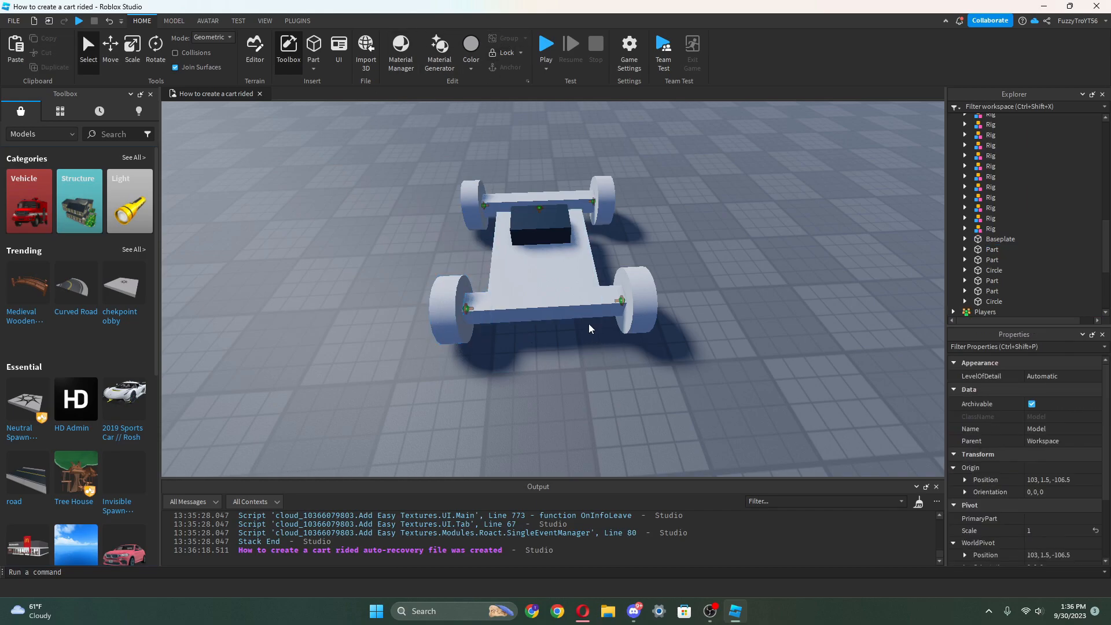
# Group each front wheel's Circle cylinder with its adjoining axle block as a separate model.
pyautogui.click(469, 211)
pyautogui.keyDown('ctrl'); pyautogui.click(497, 207); pyautogui.keyUp('ctrl')
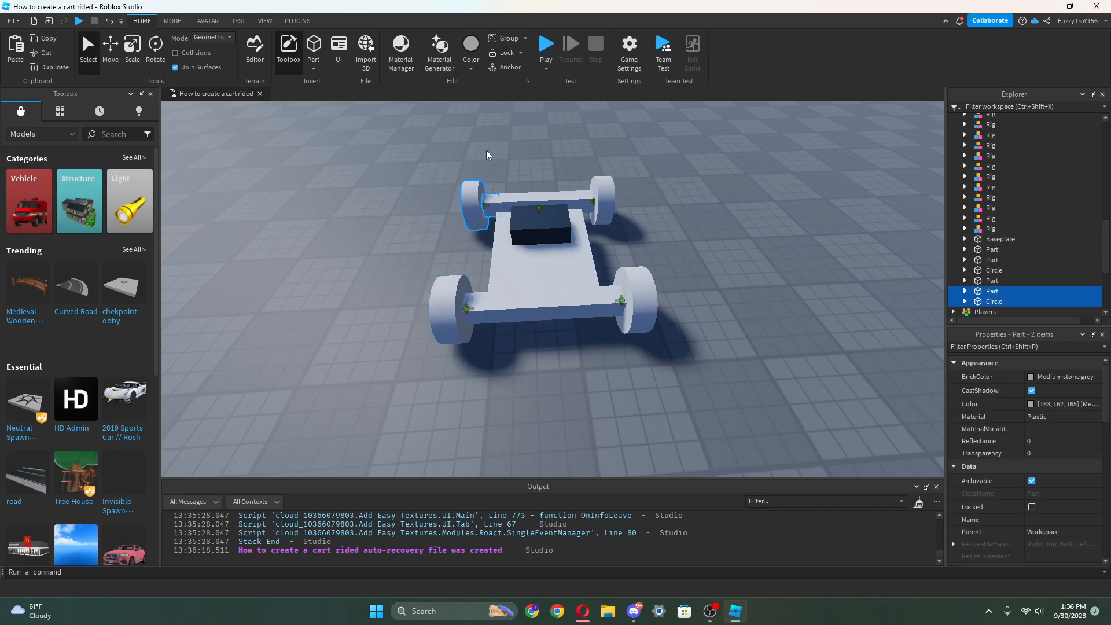
pyautogui.click(509, 38)
# Select all four wheel models and set their name to Wheel.
pyautogui.click(614, 199)
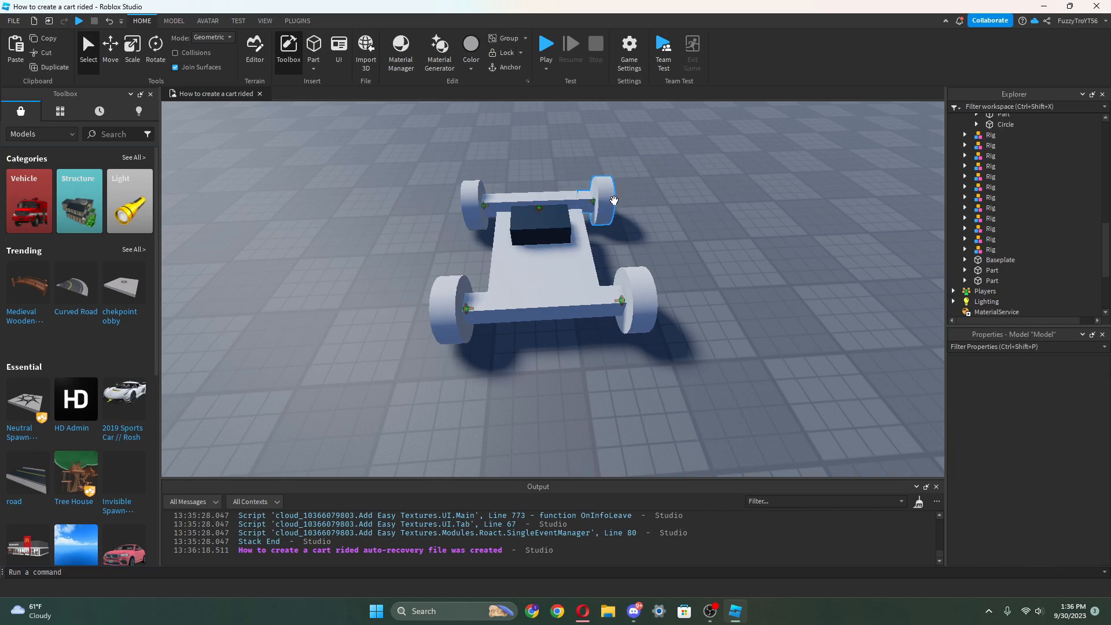
pyautogui.keyDown('ctrl'); pyautogui.click(472, 203); pyautogui.keyUp('ctrl')
pyautogui.keyDown('ctrl'); pyautogui.click(451, 310); pyautogui.keyUp('ctrl')
pyautogui.keyDown('ctrl'); pyautogui.click(637, 300); pyautogui.keyUp('ctrl')
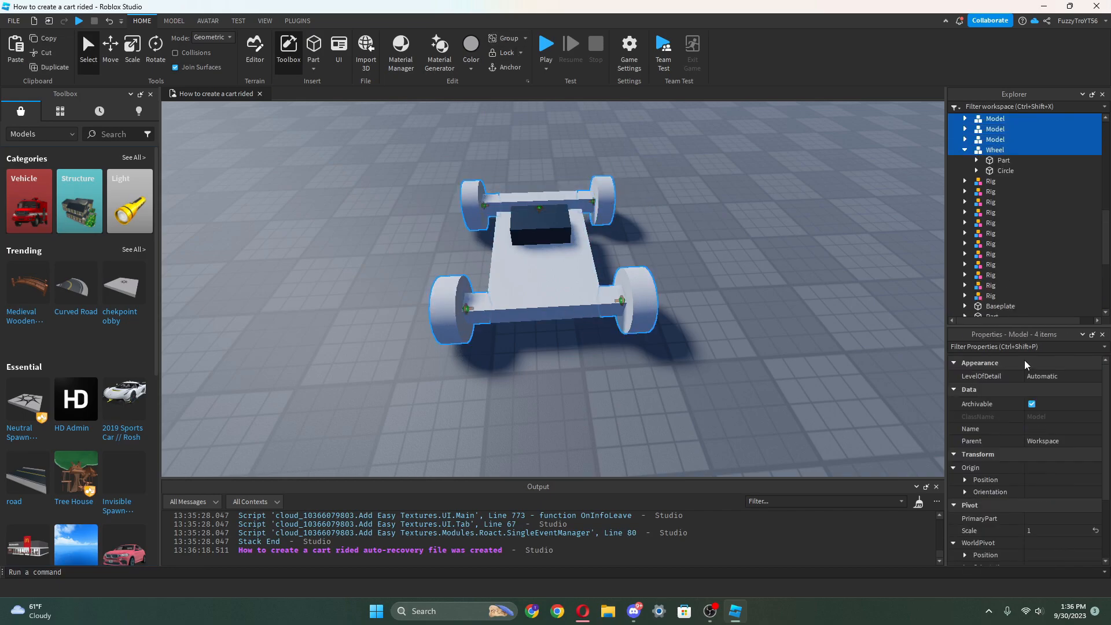
pyautogui.click(1045, 430)
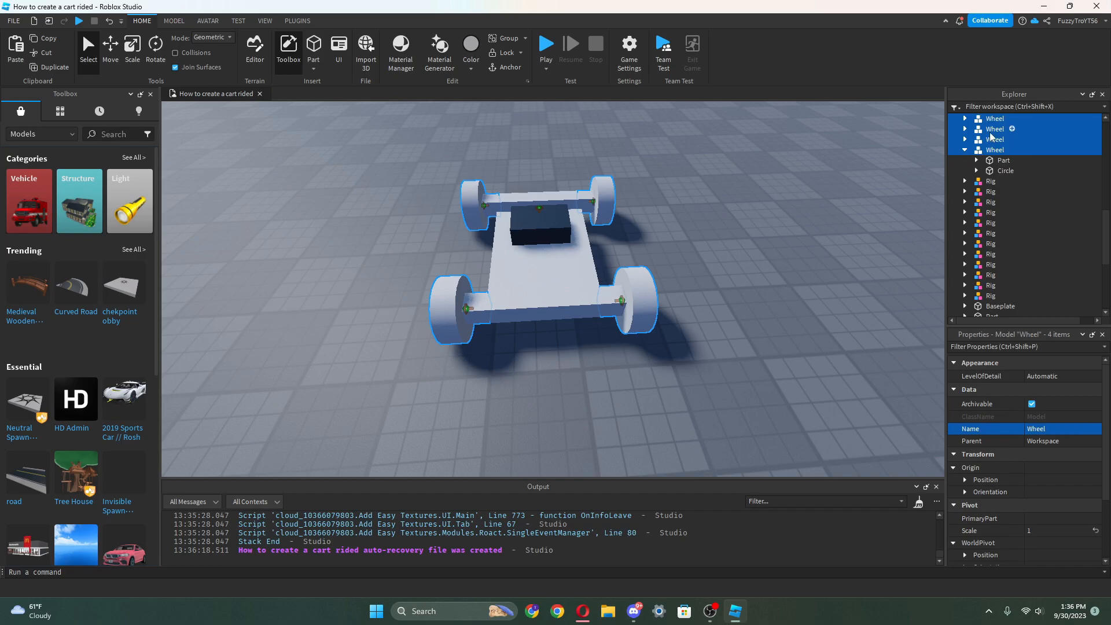
pyautogui.click(770, 371)
# Group the whole cart, including the seat, body, steering block and Wheel models, as one model named Car.
pyautogui.moveTo(550, 250); pyautogui.dragTo(554, 252, button='right')
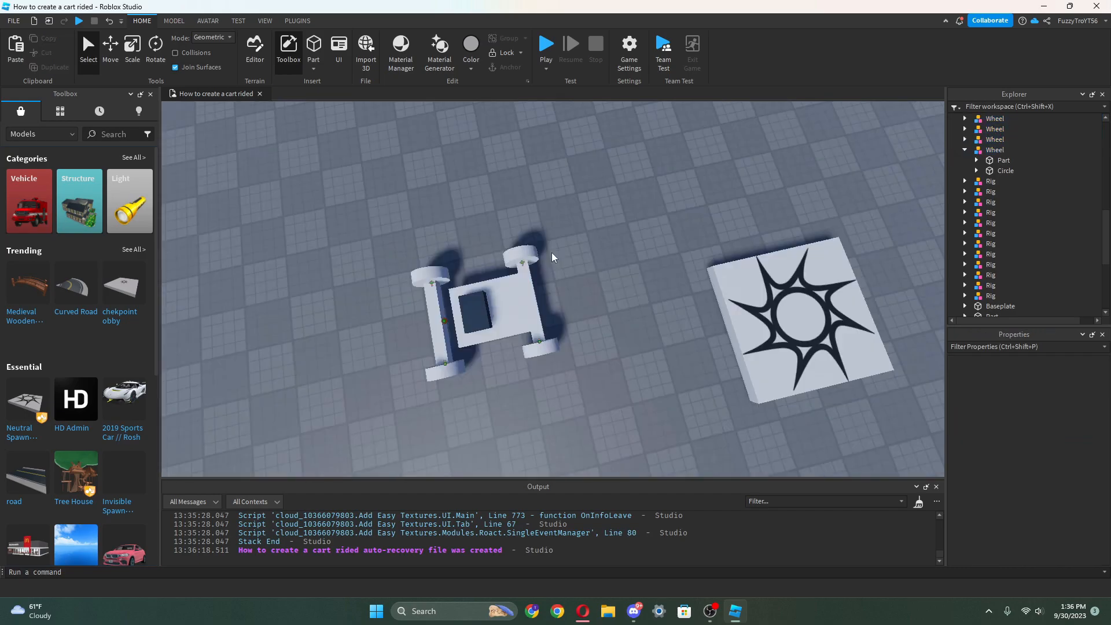
pyautogui.moveTo(327, 220); pyautogui.dragTo(578, 402)
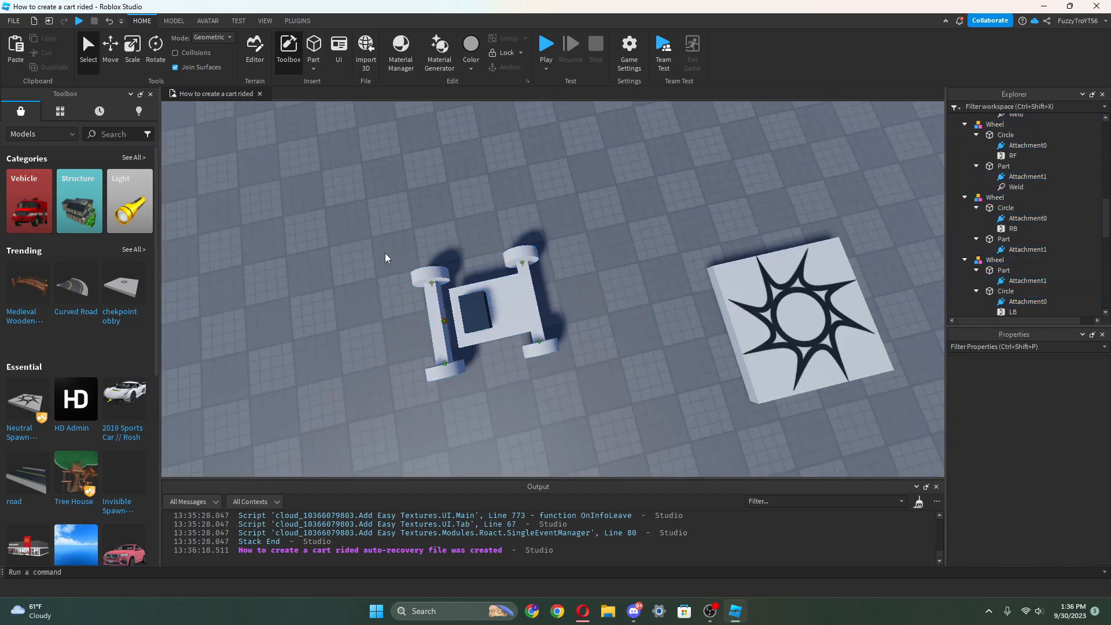
pyautogui.moveTo(384, 244); pyautogui.dragTo(620, 437)
pyautogui.click(509, 39)
pyautogui.moveTo(493, 307); pyautogui.dragTo(516, 293)
pyautogui.rightClick(992, 119)
pyautogui.click(999, 199)
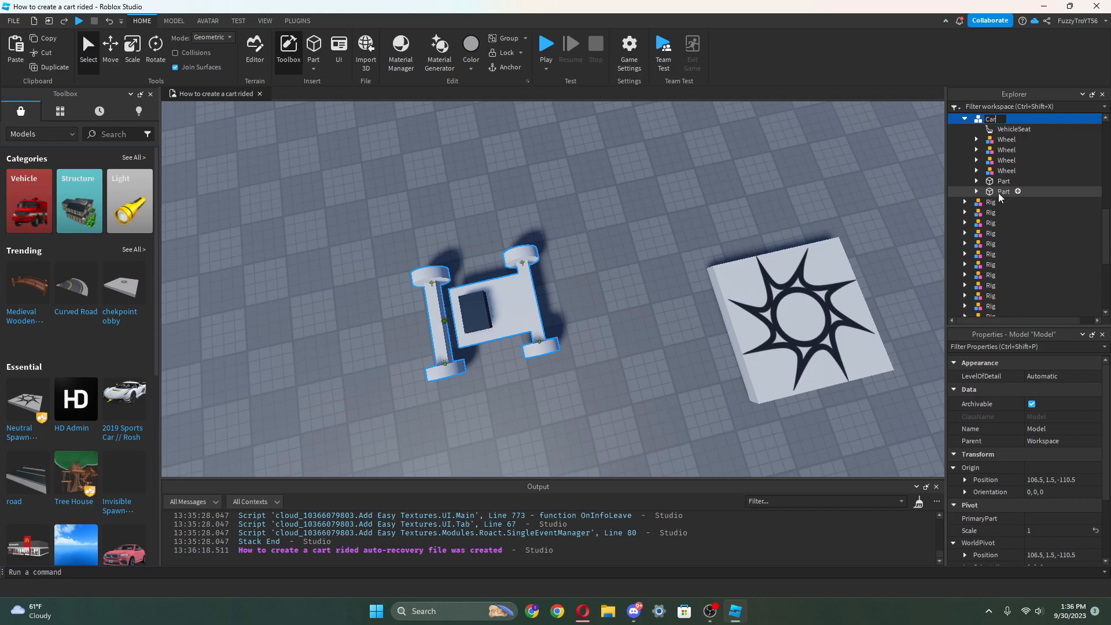
# Rename the cart's body plate as Base and the steering axle part as SteeringPart.
pyautogui.click(999, 184)
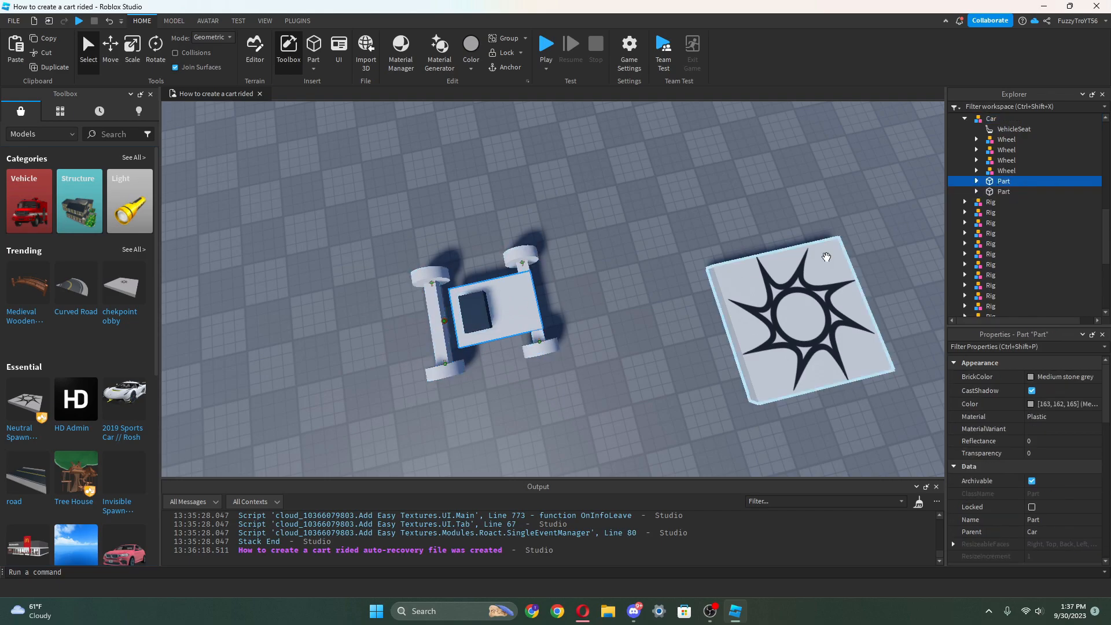
pyautogui.rightClick(1041, 186)
pyautogui.click(979, 267)
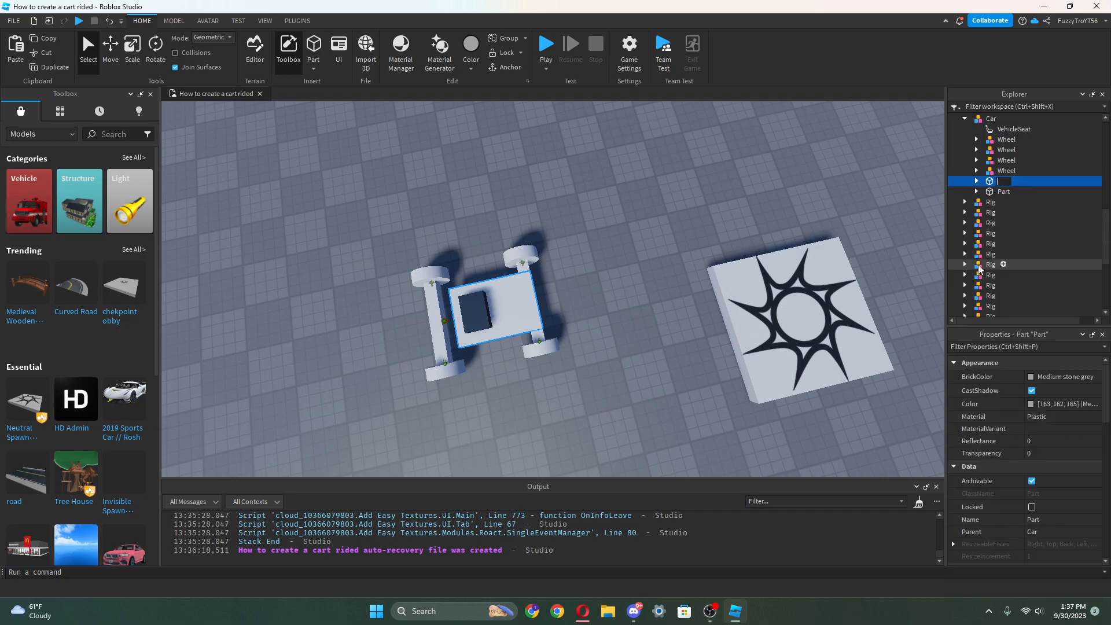
pyautogui.click(1005, 191)
pyautogui.rightClick(1005, 191)
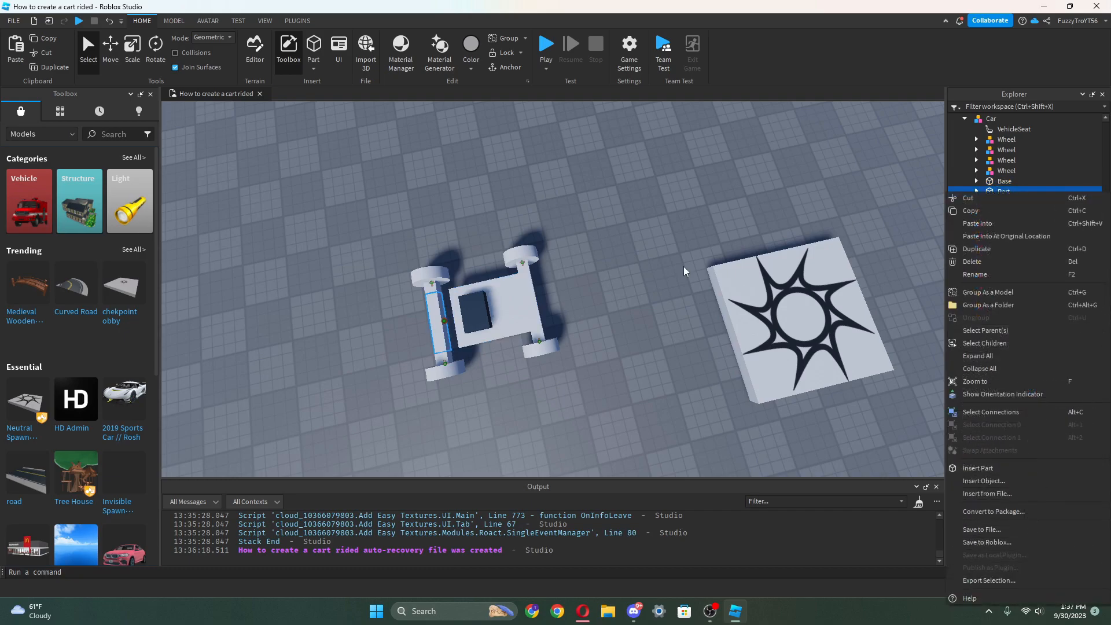
pyautogui.click(977, 274)
pyautogui.write('SteeringPart')
pyautogui.press('Return')
# Expand SteeringPart and the Circle part in each of the four Wheel models to reveal their hinges.
pyautogui.click(977, 192)
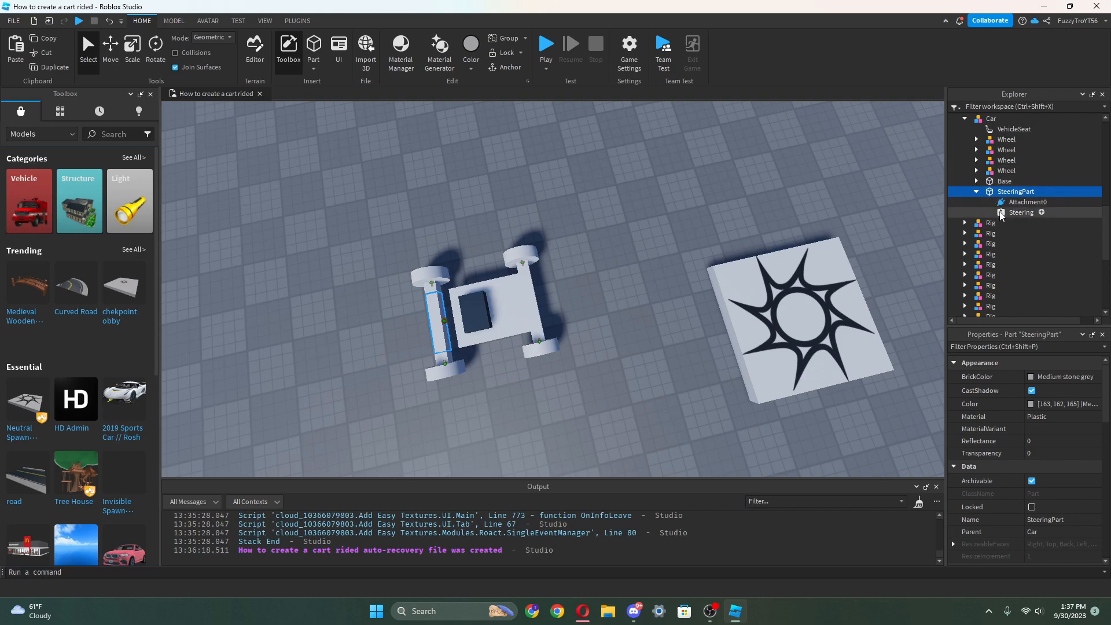
pyautogui.click(977, 171)
pyautogui.click(976, 160)
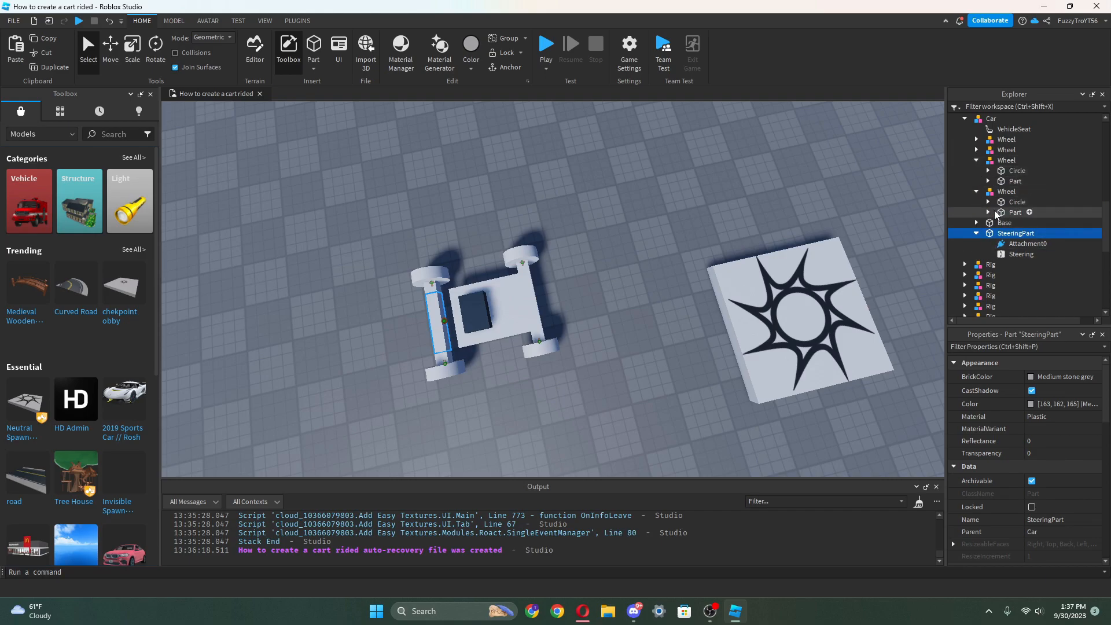
pyautogui.click(1020, 255)
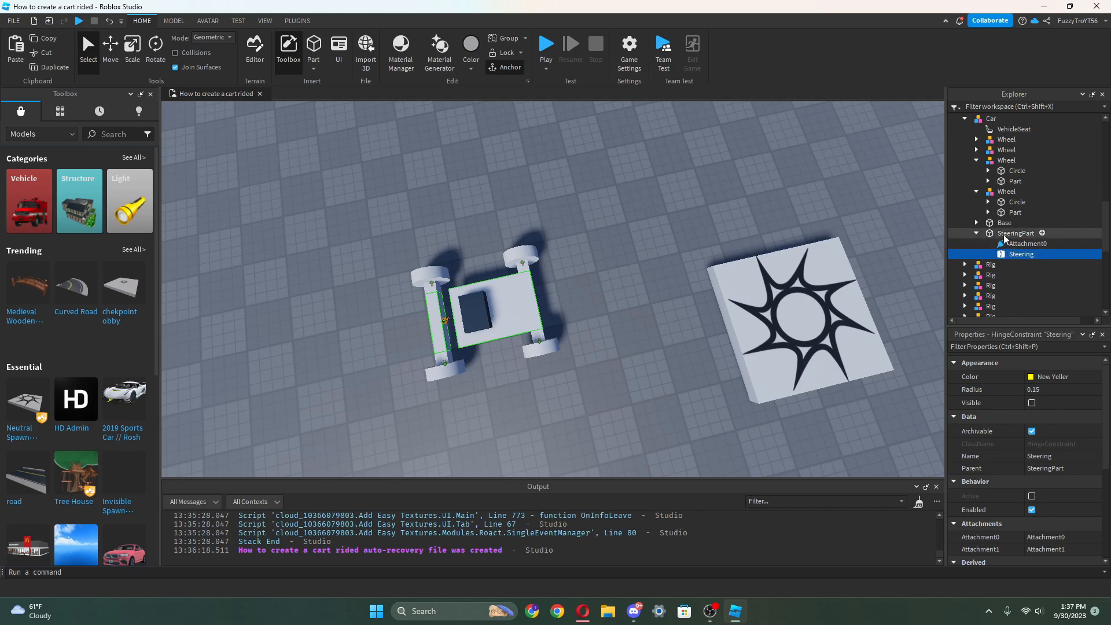
pyautogui.click(989, 182)
pyautogui.click(988, 172)
pyautogui.click(989, 202)
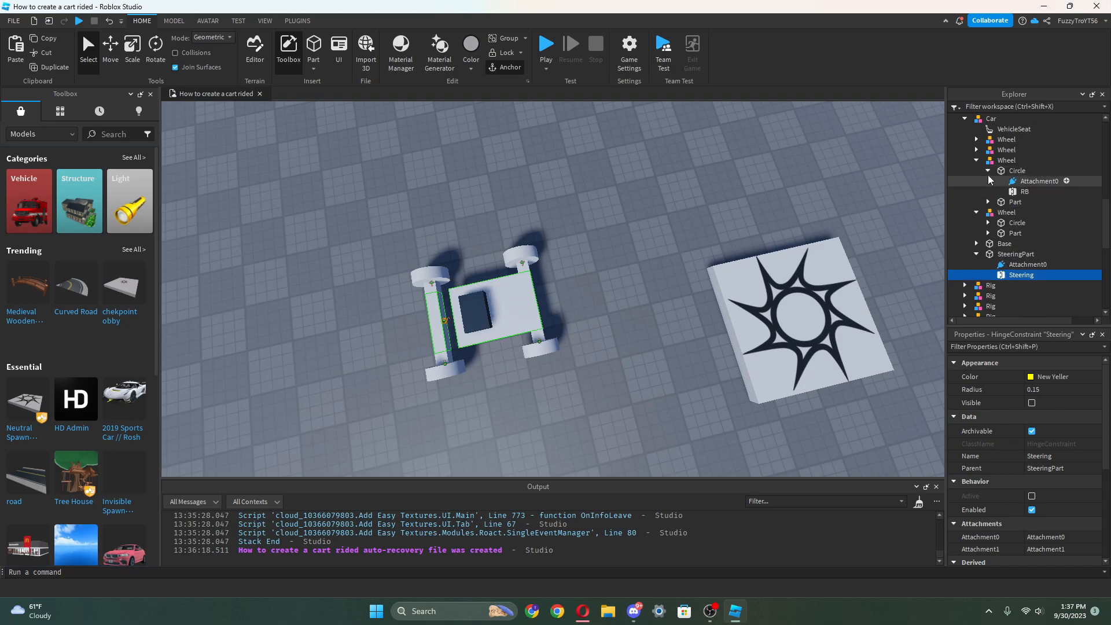
pyautogui.click(977, 150)
pyautogui.click(988, 161)
pyautogui.click(977, 140)
pyautogui.click(988, 150)
pyautogui.scroll(-2, 980, 302)
pyautogui.click(988, 247)
# Select the Steering, LB, LF, RB and RF hinge constraints and move them into Camera in the Workspace.
pyautogui.click(1013, 268)
pyautogui.scroll(-1, 1010, 264)
pyautogui.keyDown('ctrl'); pyautogui.click(1006, 290); pyautogui.keyUp('ctrl')
pyautogui.keyDown('ctrl'); pyautogui.click(1014, 186); pyautogui.keyUp('ctrl')
pyautogui.keyDown('ctrl'); pyautogui.click(1016, 135); pyautogui.keyUp('ctrl')
pyautogui.scroll(2, 1016, 139)
pyautogui.keyDown('ctrl'); pyautogui.click(1016, 141); pyautogui.keyUp('ctrl')
pyautogui.scroll(1, 1017, 173)
pyautogui.rightClick(1017, 176)
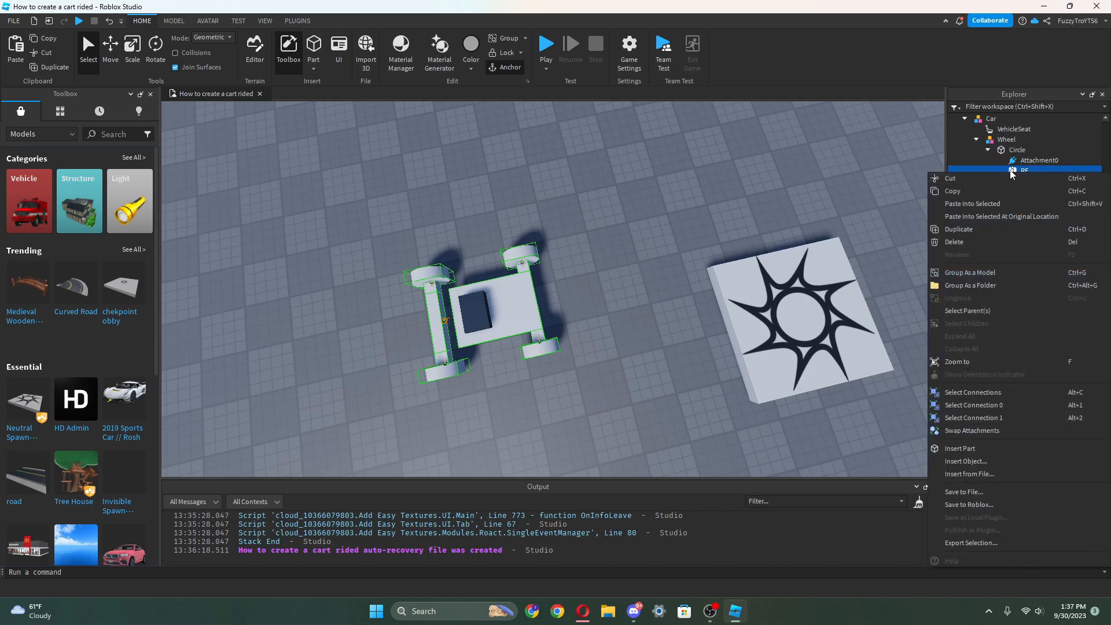
pyautogui.moveTo(1018, 170); pyautogui.dragTo(999, 131)
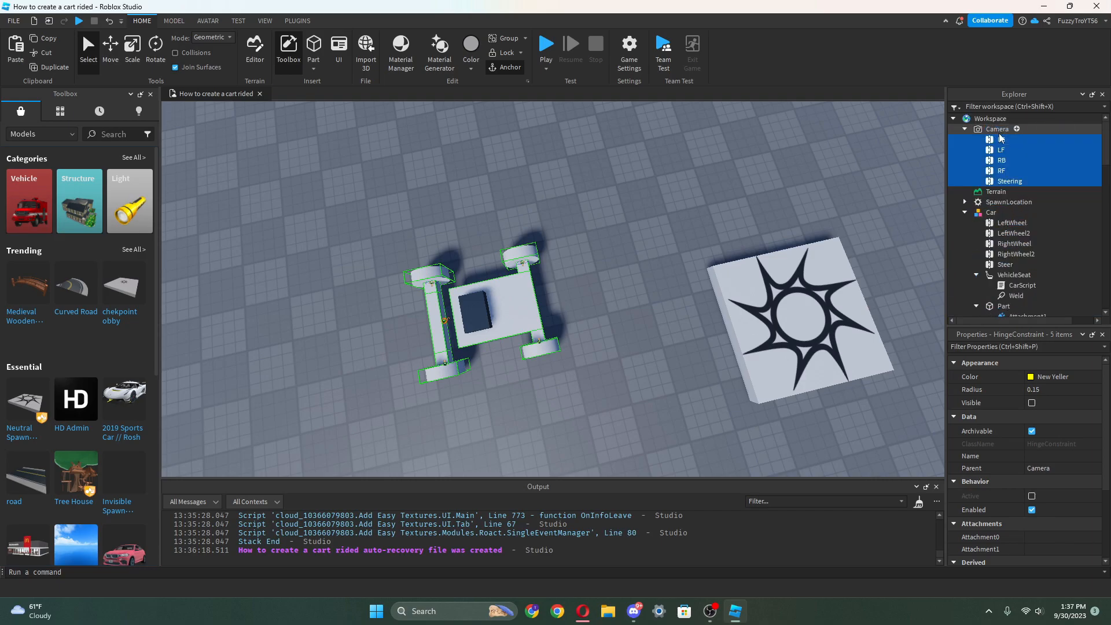
# Insert a Script into the VehicleSeat of the newly grouped Car and clear its default code.
pyautogui.click(965, 211)
pyautogui.click(977, 243)
pyautogui.click(977, 253)
pyautogui.click(977, 264)
pyautogui.click(1007, 222)
pyautogui.write('s')
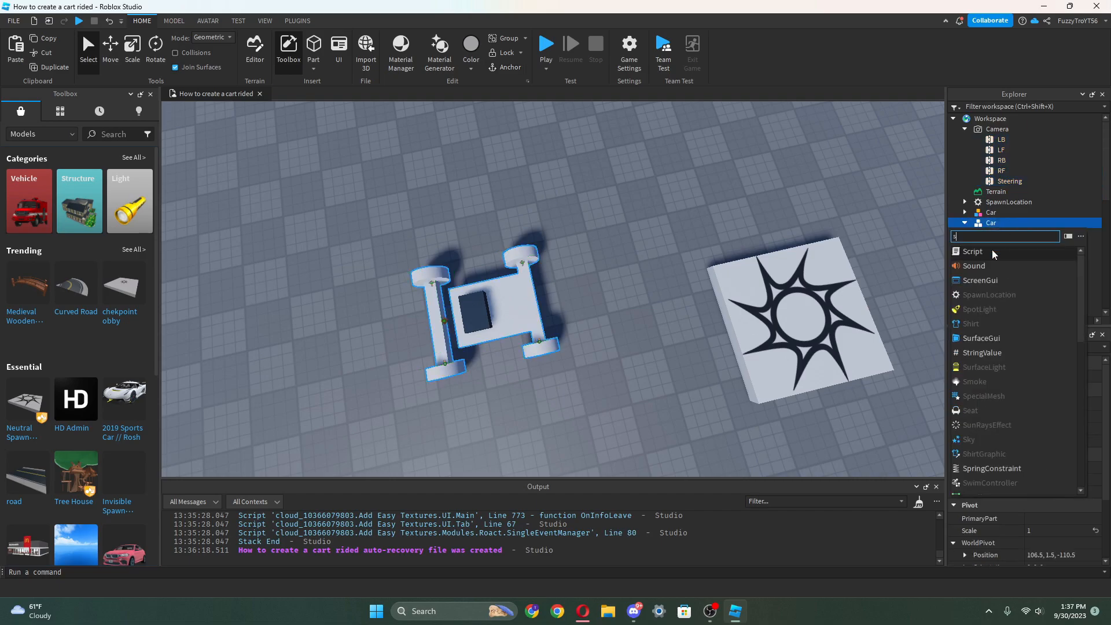
pyautogui.click(986, 255)
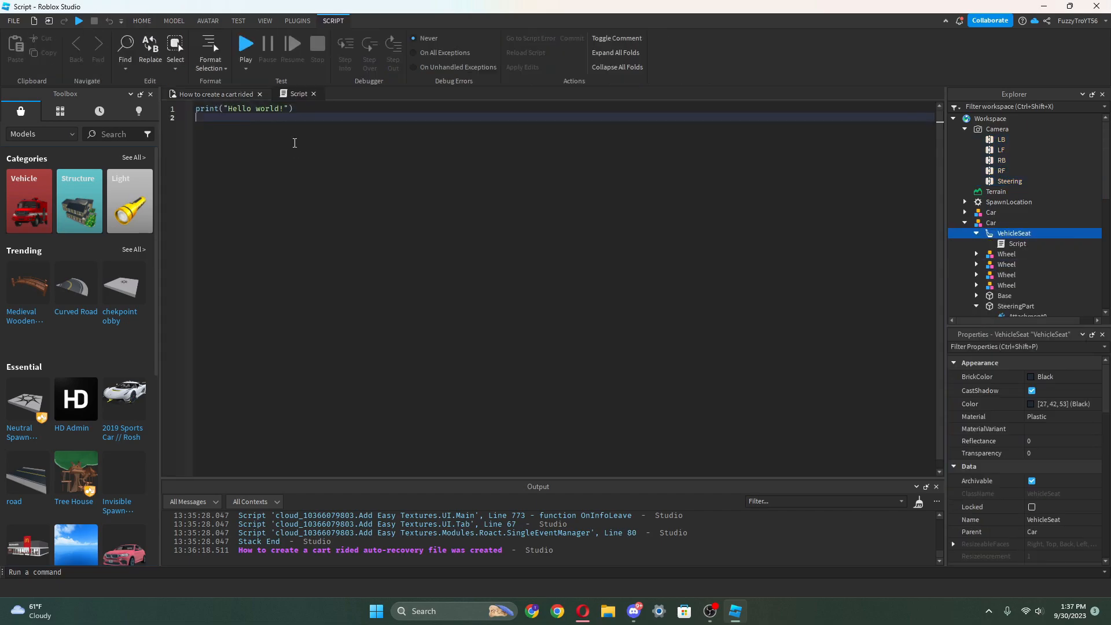
pyautogui.hotkey('ctrl', 'a')
pyautogui.press('BackSpace')
# Move the five hinge constraints LB, LF, RB, RF and Steering from Camera into the VehicleSeat's new Script.
pyautogui.click(1011, 182)
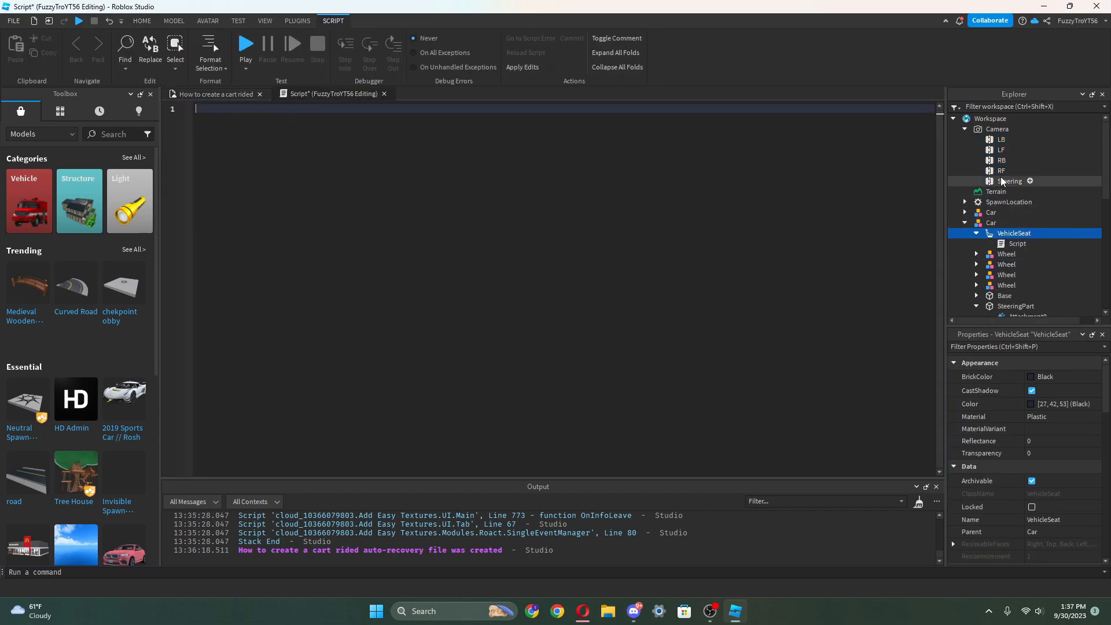
pyautogui.keyDown('shift'); pyautogui.click(997, 144); pyautogui.keyUp('shift')
pyautogui.moveTo(1000, 158); pyautogui.dragTo(1006, 247)
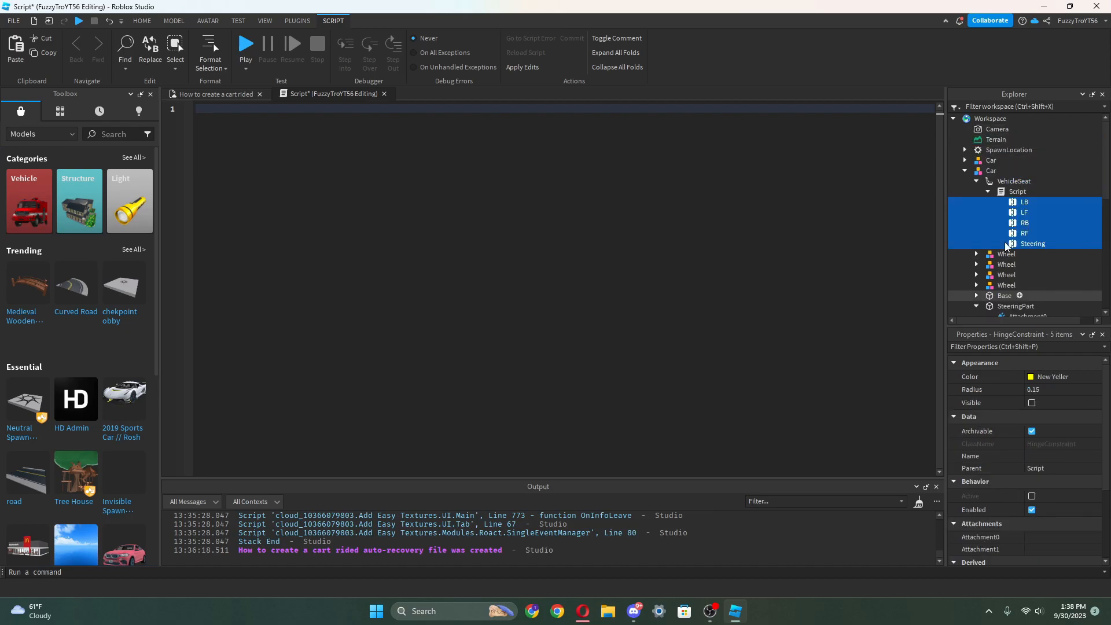
# Check the names and properties of the five hinge constraints placed under the Script.
pyautogui.click(990, 235)
pyautogui.click(993, 224)
pyautogui.click(999, 244)
pyautogui.click(997, 224)
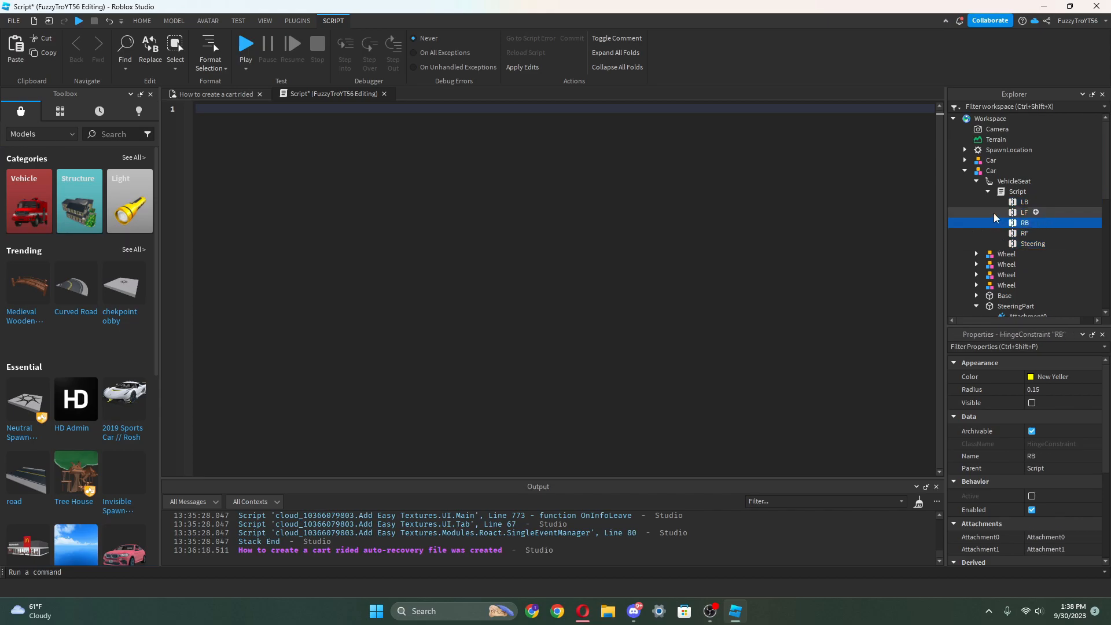
pyautogui.click(993, 213)
pyautogui.click(989, 243)
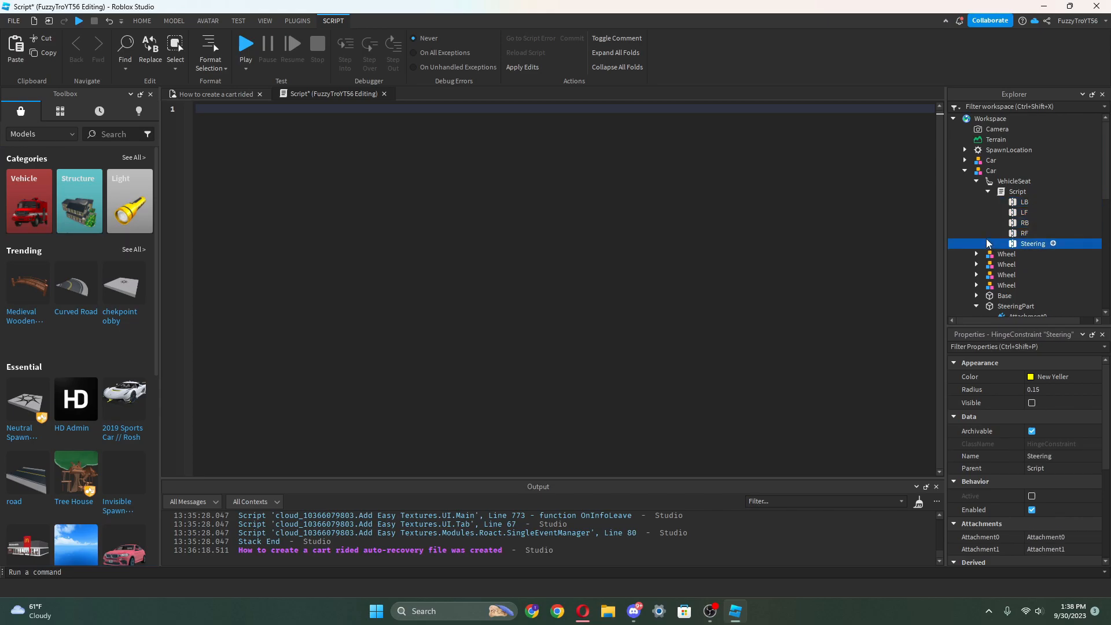
pyautogui.click(1003, 202)
pyautogui.click(1005, 213)
pyautogui.click(1006, 202)
pyautogui.click(1008, 223)
pyautogui.click(1009, 231)
pyautogui.click(1011, 243)
pyautogui.click(1010, 202)
pyautogui.click(508, 157)
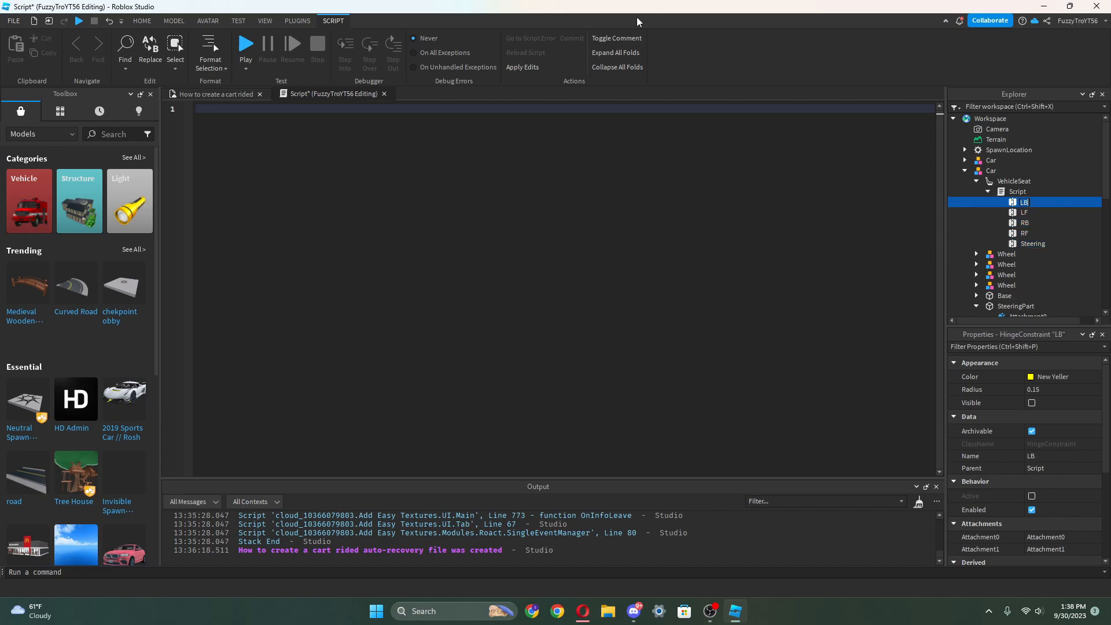
# Run a test simulation of the cart, stop it, and return to the empty Script for editing.
pyautogui.click(232, 92)
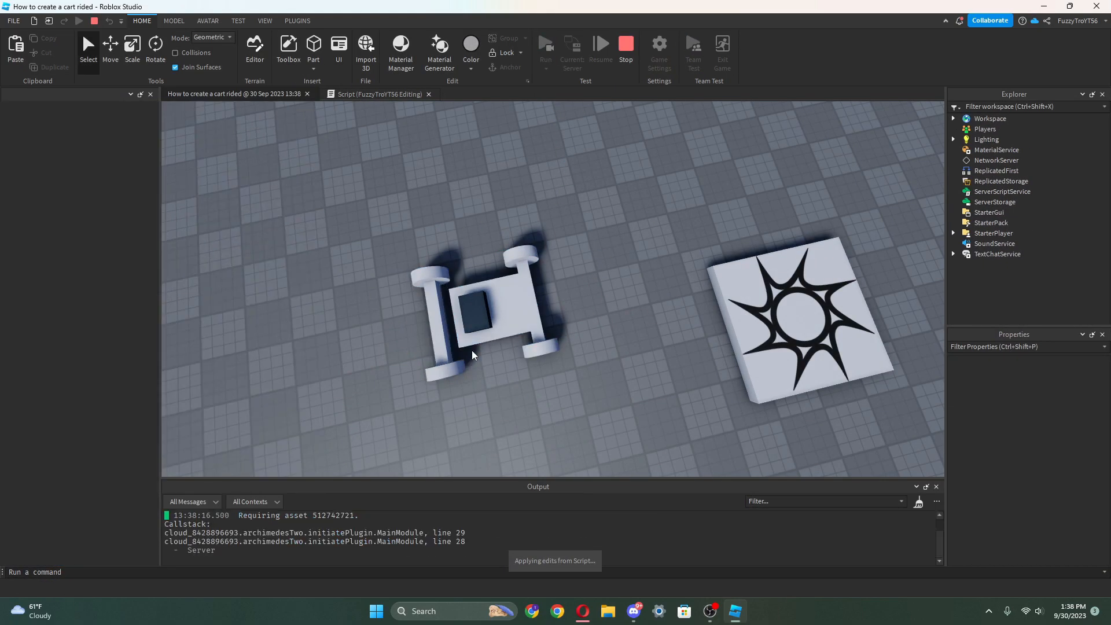
pyautogui.click(626, 46)
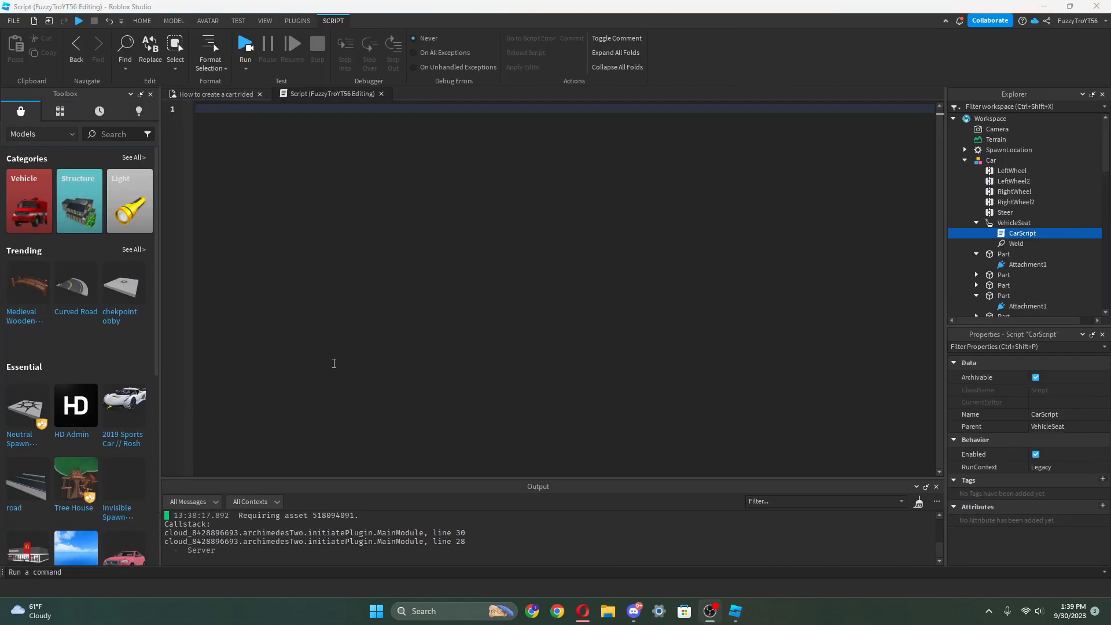
pyautogui.click(469, 203)
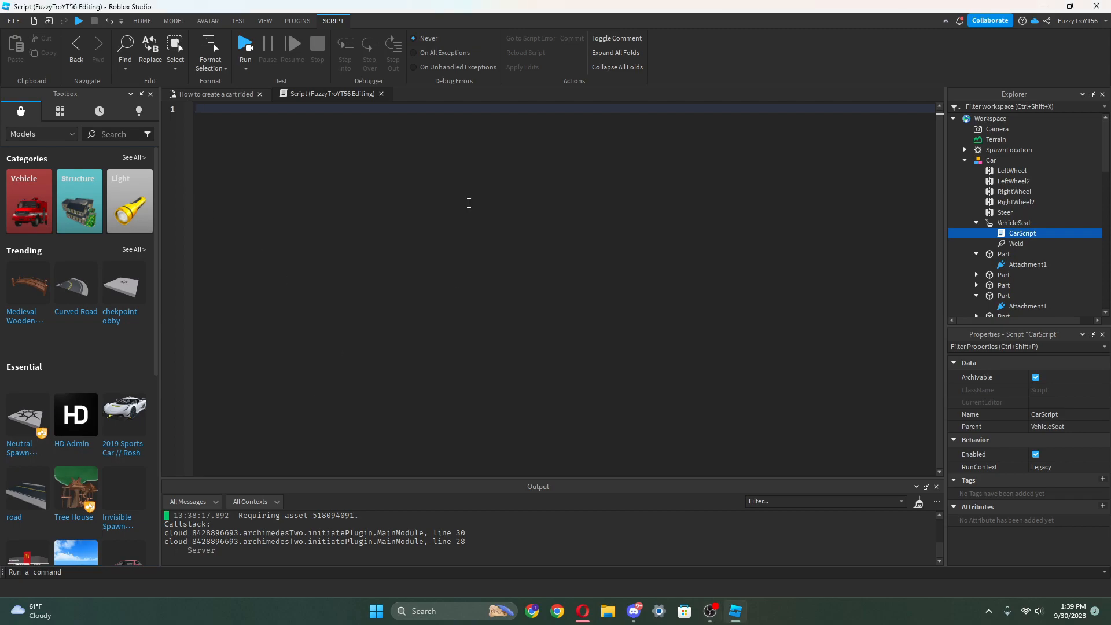
# Declare the left wheel hinge variables in the empty script: local LW = script.LF and local LW2 = script.LB.
pyautogui.write('l')
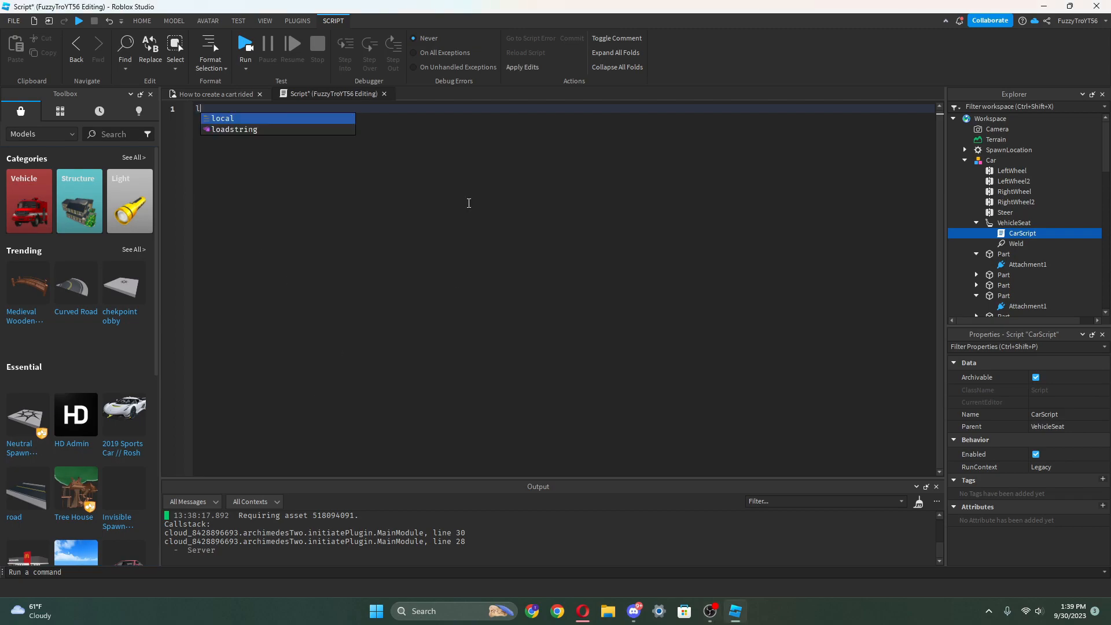
pyautogui.write('ocal LW = sc')
pyautogui.press('Tab')
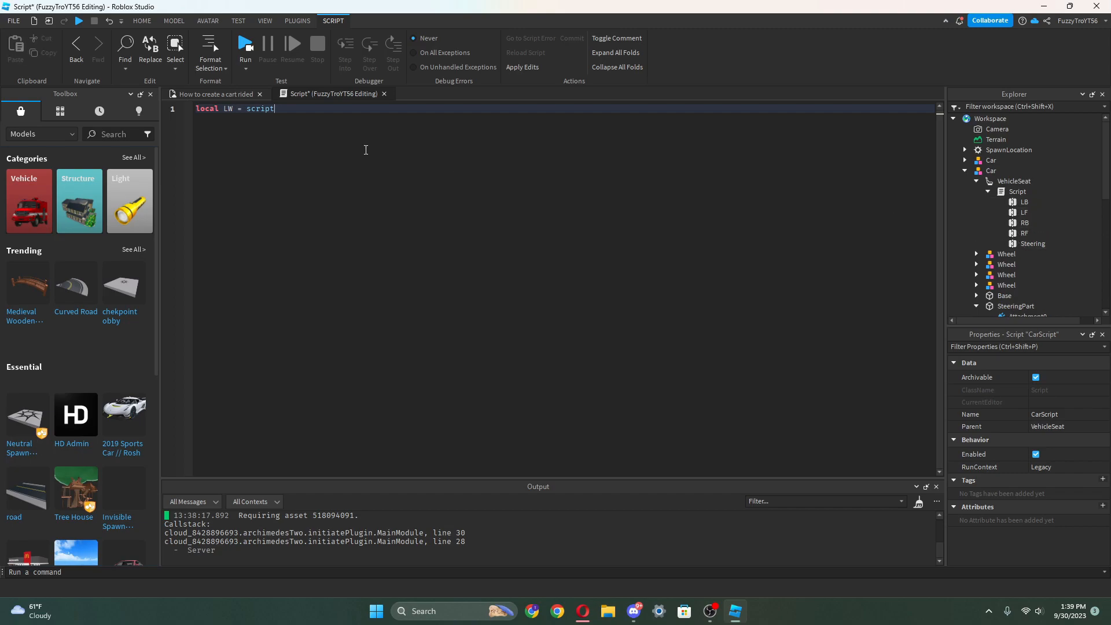
pyautogui.write('.L')
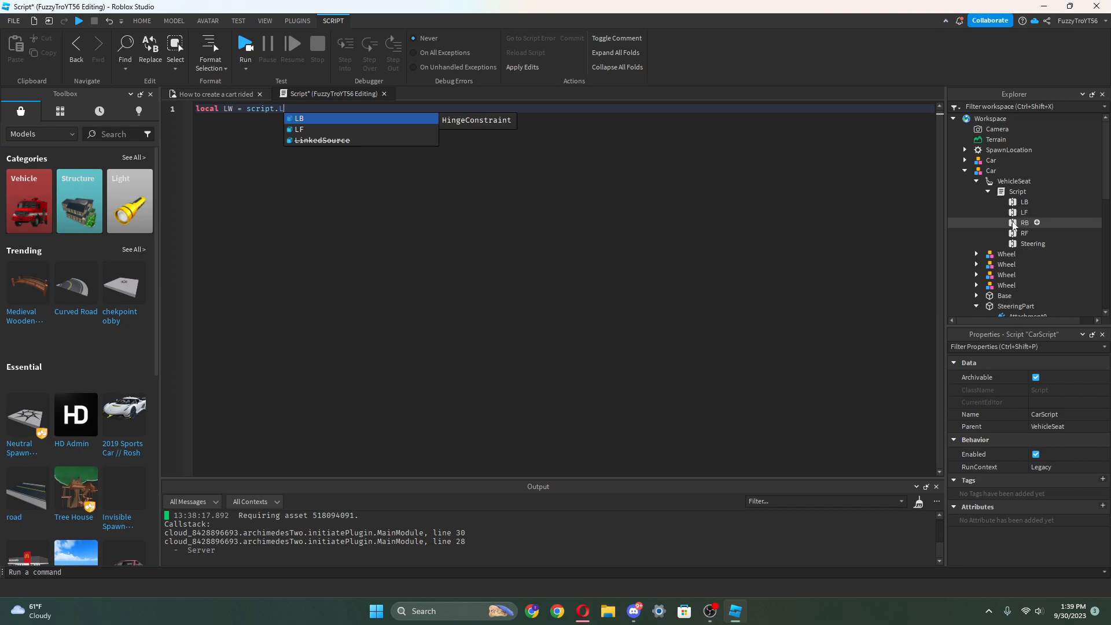
pyautogui.click(317, 129)
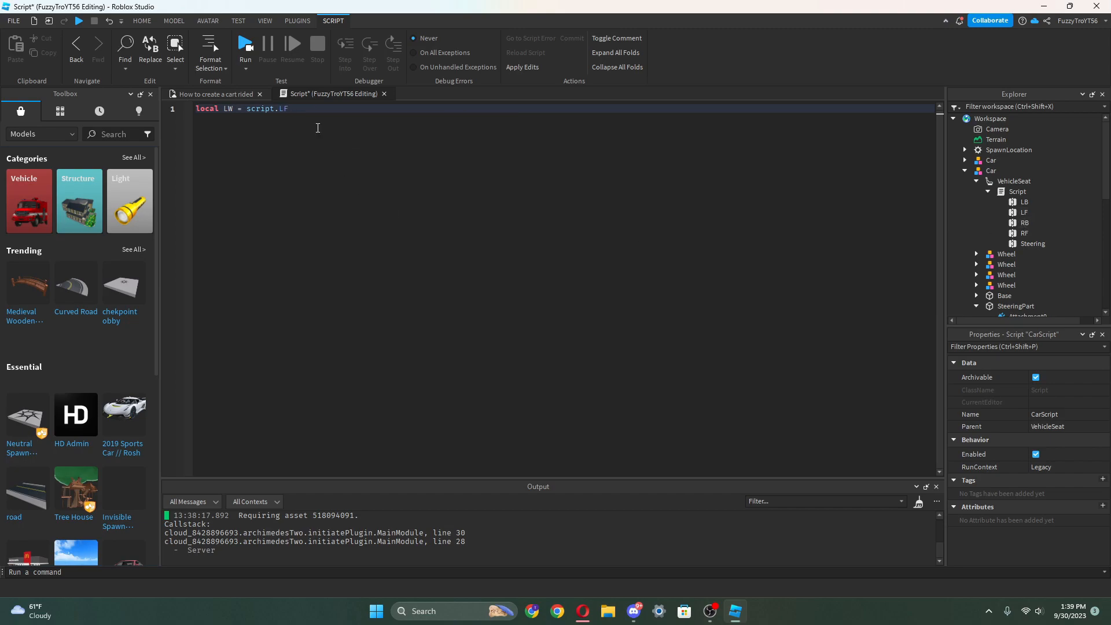
pyautogui.press('Return')
pyautogui.write('l')
pyautogui.click(314, 128)
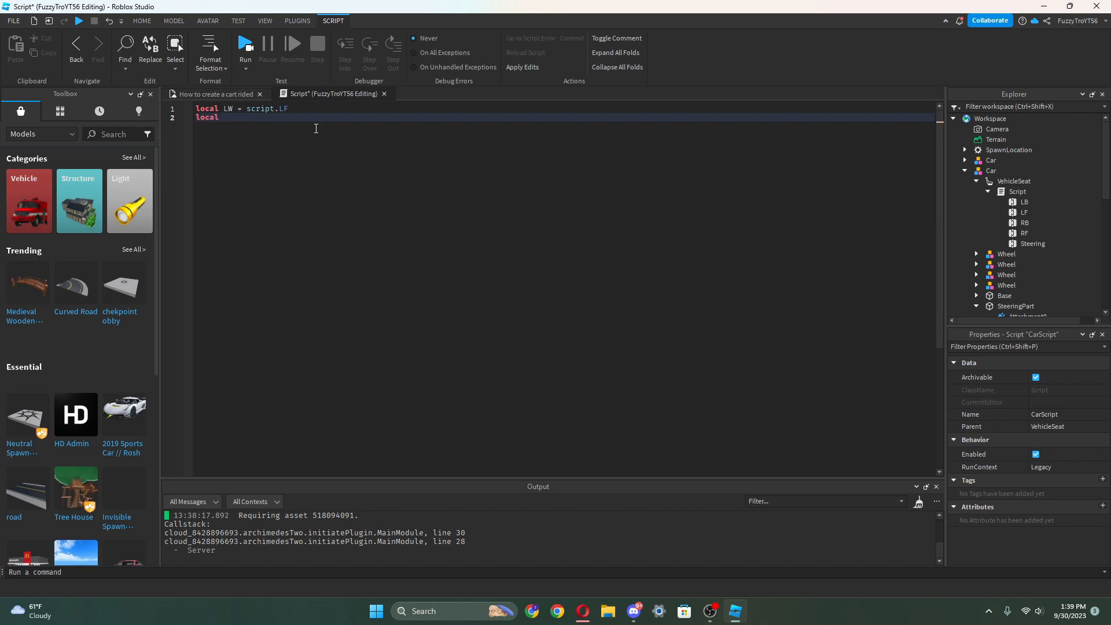
pyautogui.write('LW2 = script.LB')
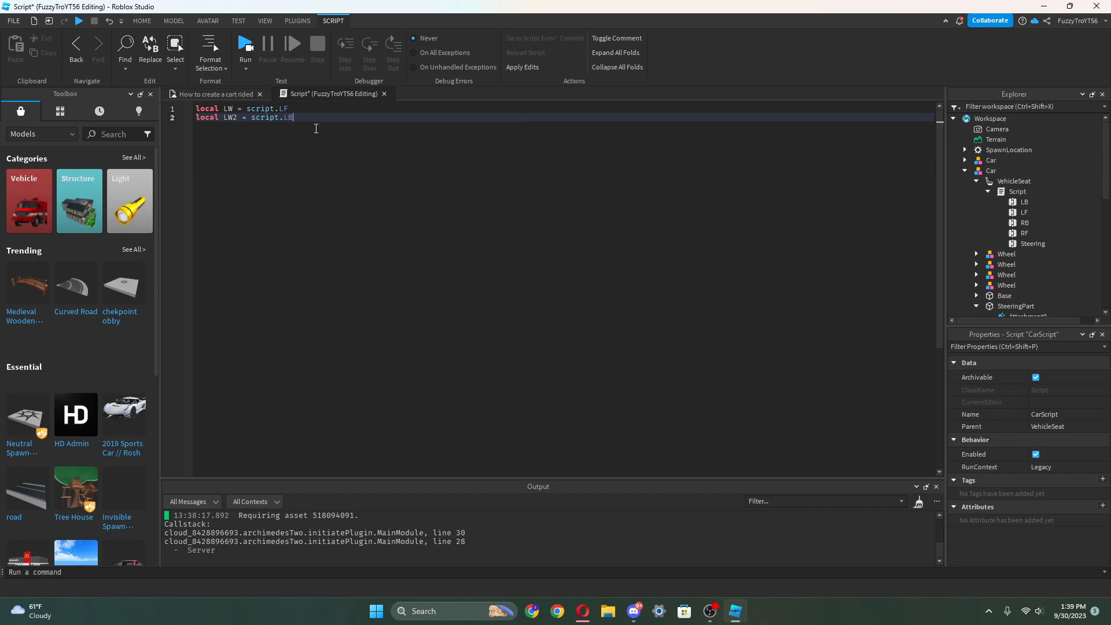
# Declare the front right wheel hinge variable on line 3 as local RW = script.RF.
pyautogui.press('Return')
pyautogui.write('local Rw')
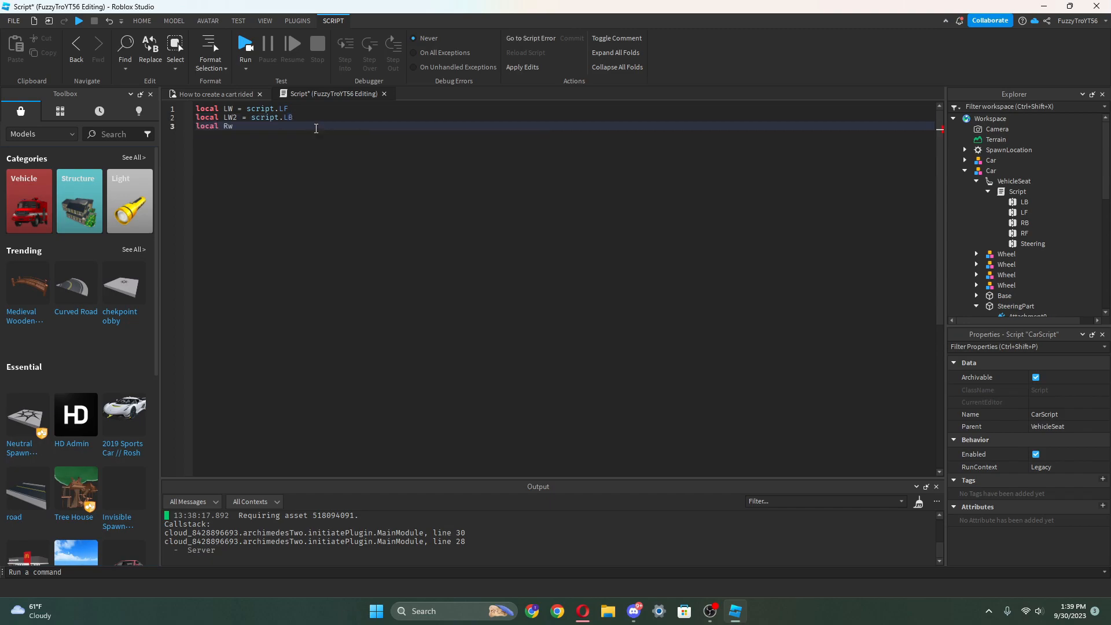
pyautogui.press('BackSpace')
pyautogui.write('W = script.')
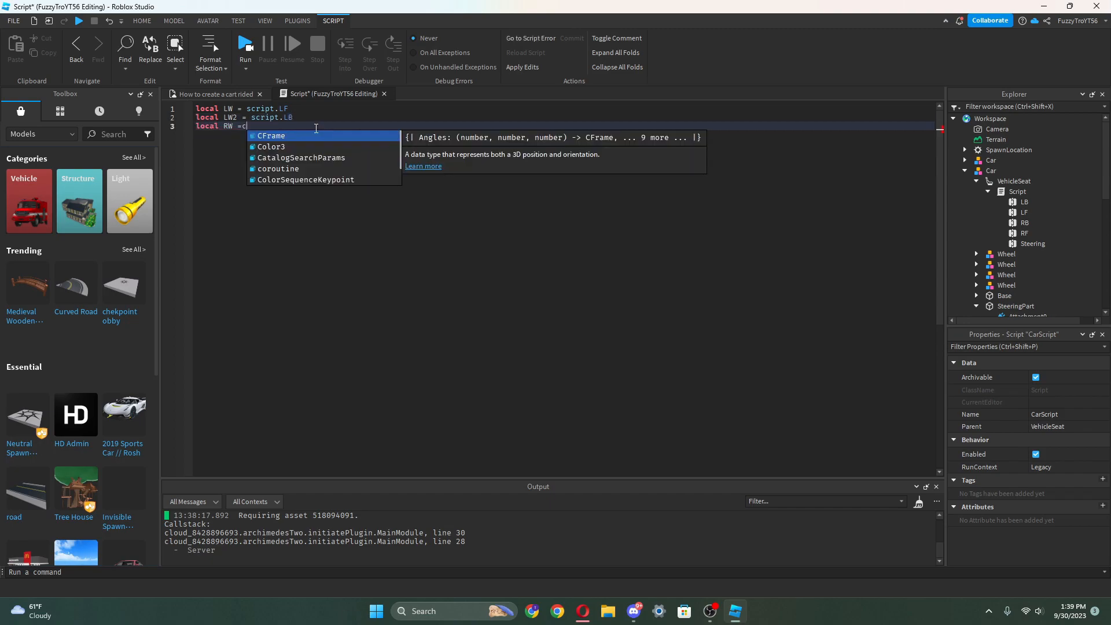
pyautogui.write('RB')
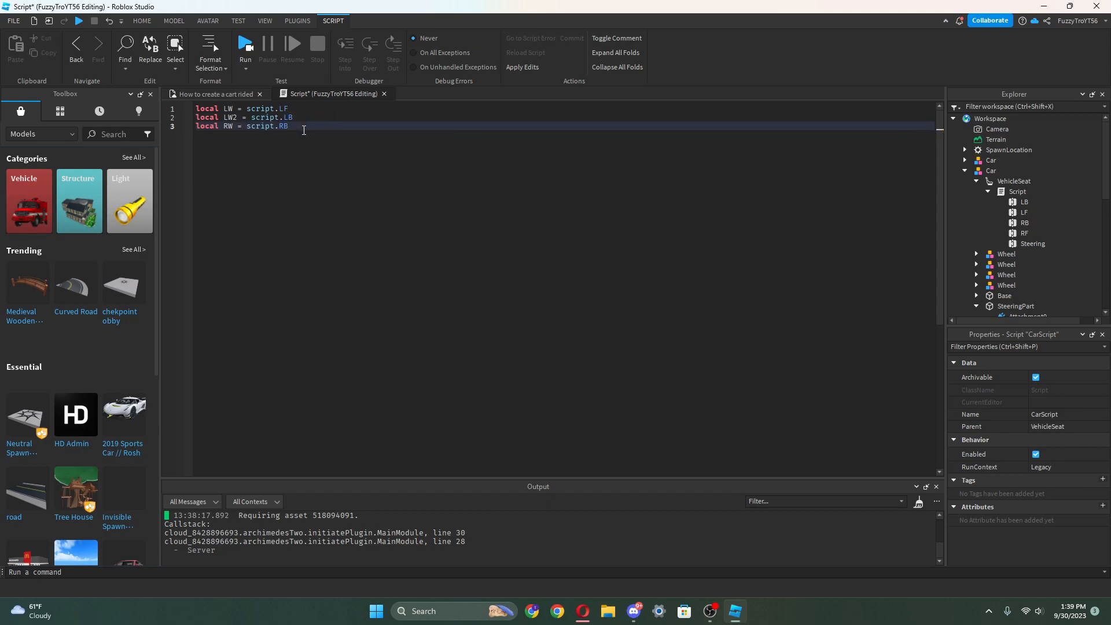
pyautogui.press('BackSpace')
pyautogui.write('F')
# Declare the back right wheel hinge variable on line 4 as local RW2 = script.RB.
pyautogui.press('Return')
pyautogui.write('local')
pyautogui.moveTo(293, 109); pyautogui.dragTo(195, 108)
pyautogui.click(295, 117)
pyautogui.click(197, 125)
pyautogui.click(219, 117)
pyautogui.click(235, 137)
pyautogui.write('r')
pyautogui.press('BackSpace')
pyautogui.write('R')
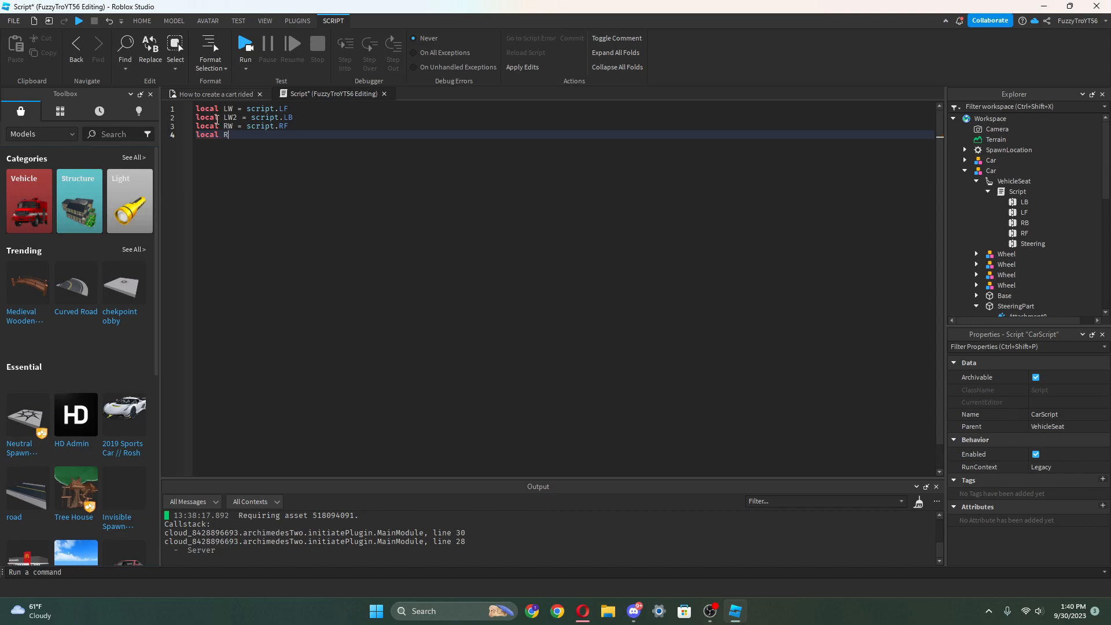
pyautogui.write('W2 = script.R')
pyautogui.press('Tab')
pyautogui.hotkey('ctrl', 'a')
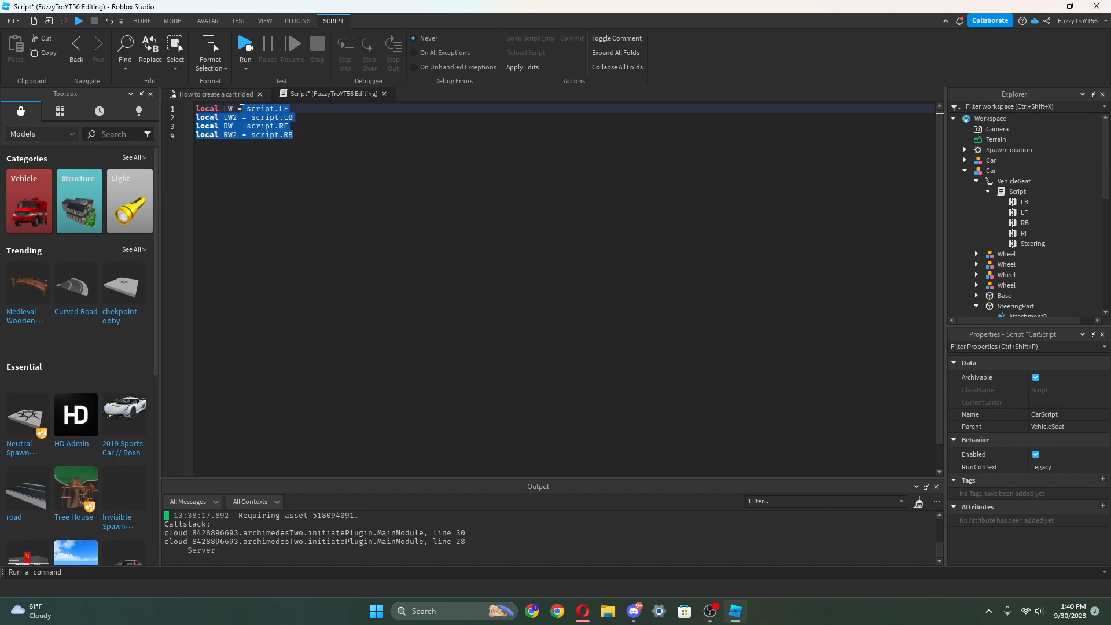
# Leave a blank line below the wheel variables and declare local Steer = script.Steering.
pyautogui.click(284, 144)
pyautogui.press('Return')
pyautogui.press('Return')
pyautogui.write('local Stee')
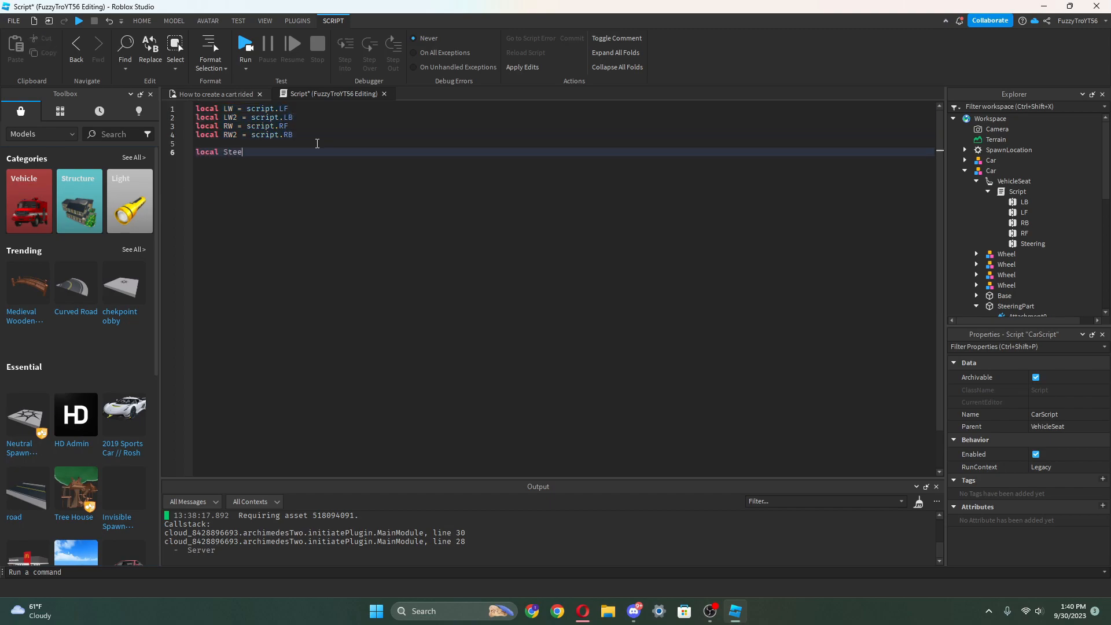
pyautogui.write('r = script.Steering')
pyautogui.press('Tab')
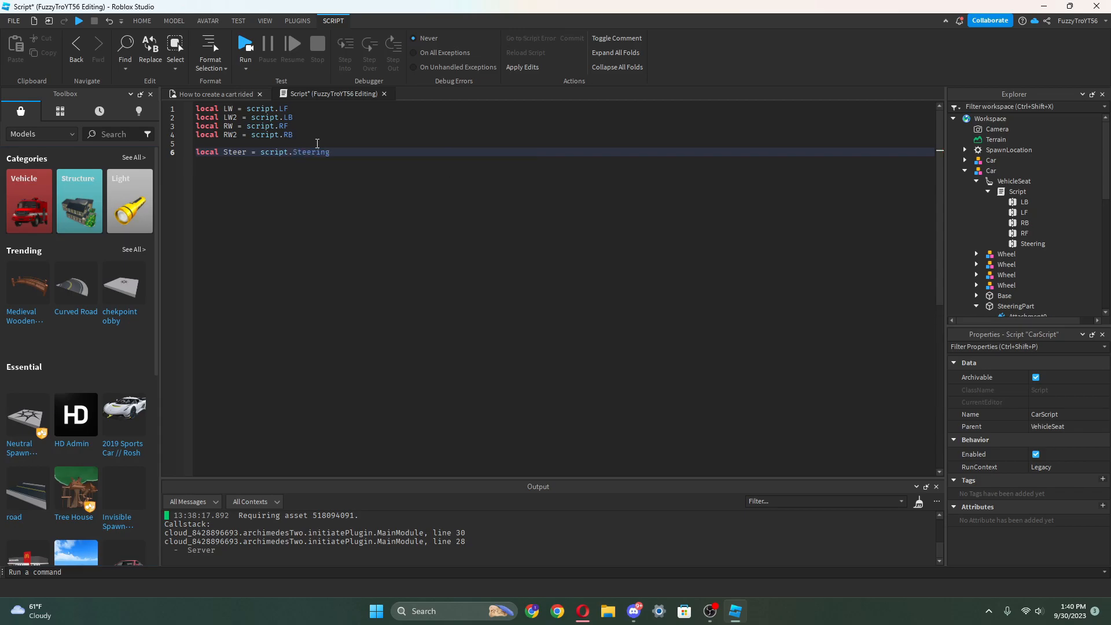
# Add the variable local speed = 50 below the Steer variable, separated by blank lines.
pyautogui.press('Return')
pyautogui.press('Return')
pyautogui.write('local ps')
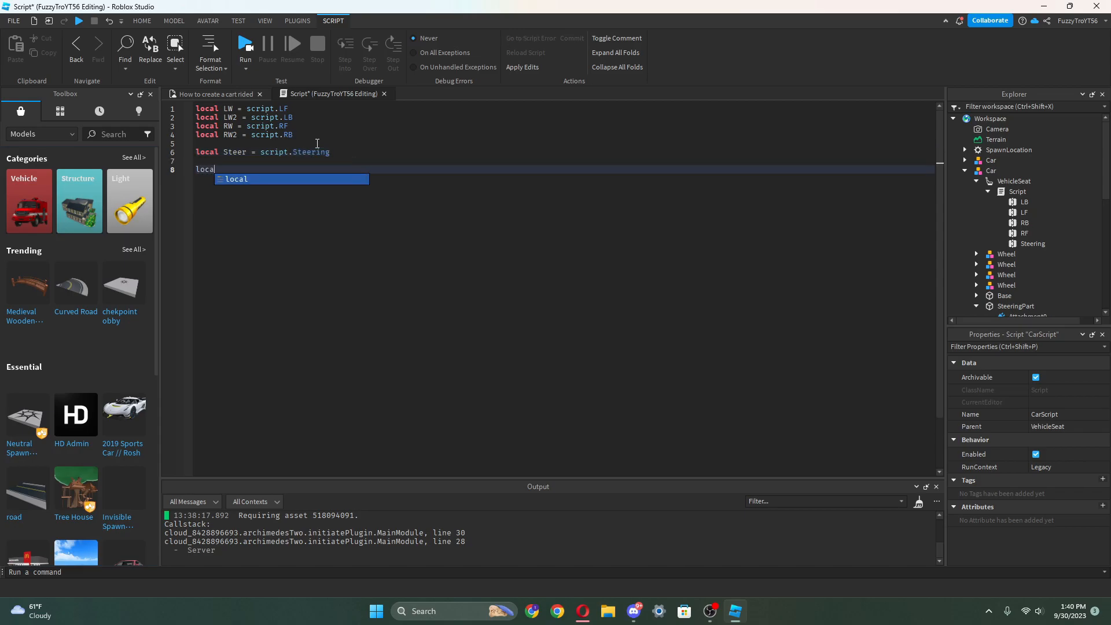
pyautogui.press('BackSpace')
pyautogui.press('BackSpace')
pyautogui.write('speed')
pyautogui.press('BackSpace')
pyautogui.press('BackSpace')
pyautogui.press('BackSpace')
pyautogui.press('BackSpace')
pyautogui.press('BackSpace')
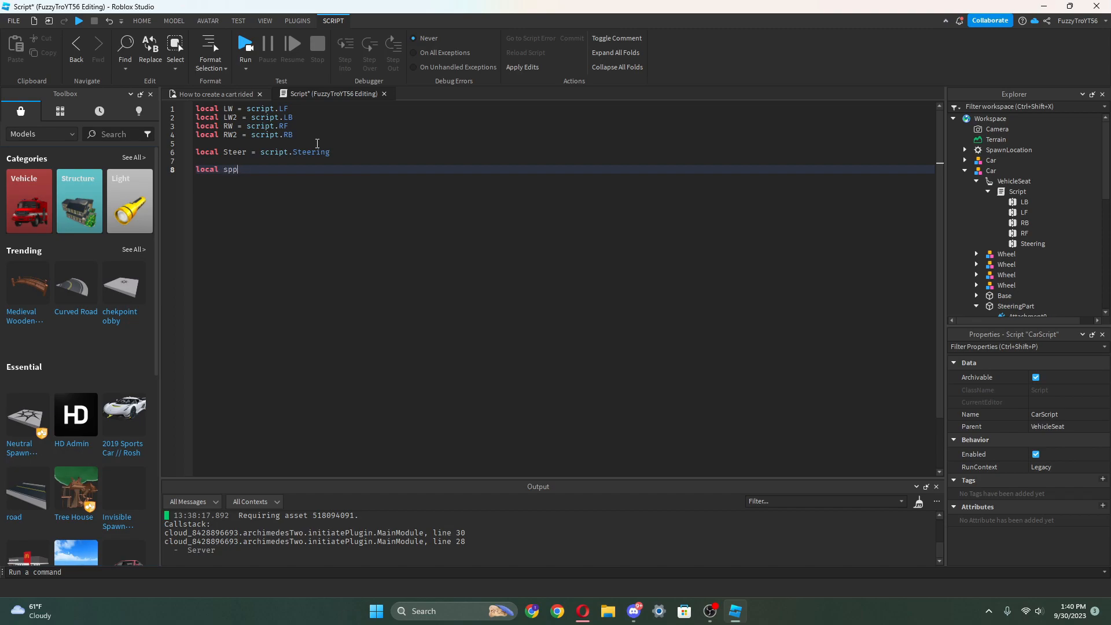
pyautogui.write('spp')
pyautogui.write('eed = 50')
pyautogui.press('Return')
pyautogui.press('Return')
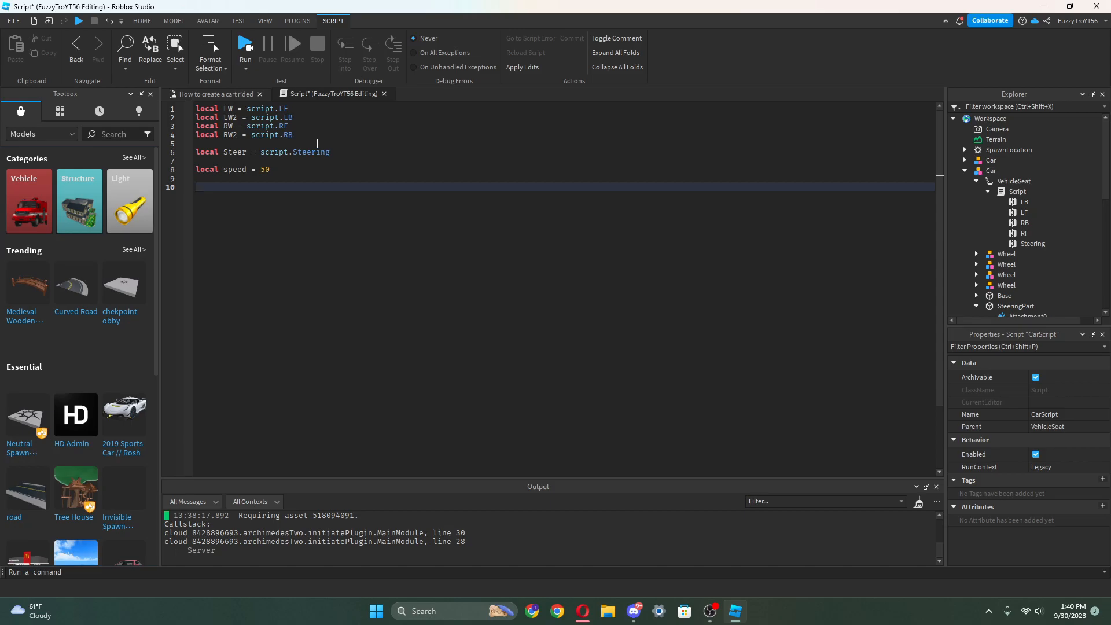
# Connect a function with the parameter property to the seat's change event using script.Parent.Changed:Connect.
pyautogui.write('script.parent.Cha')
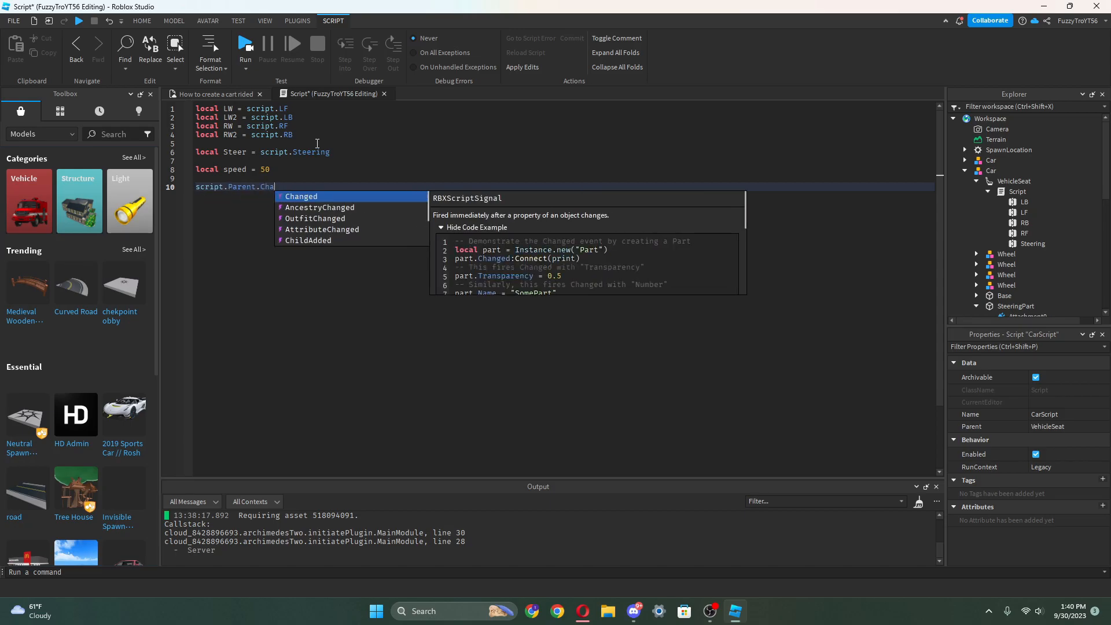
pyautogui.press('Tab')
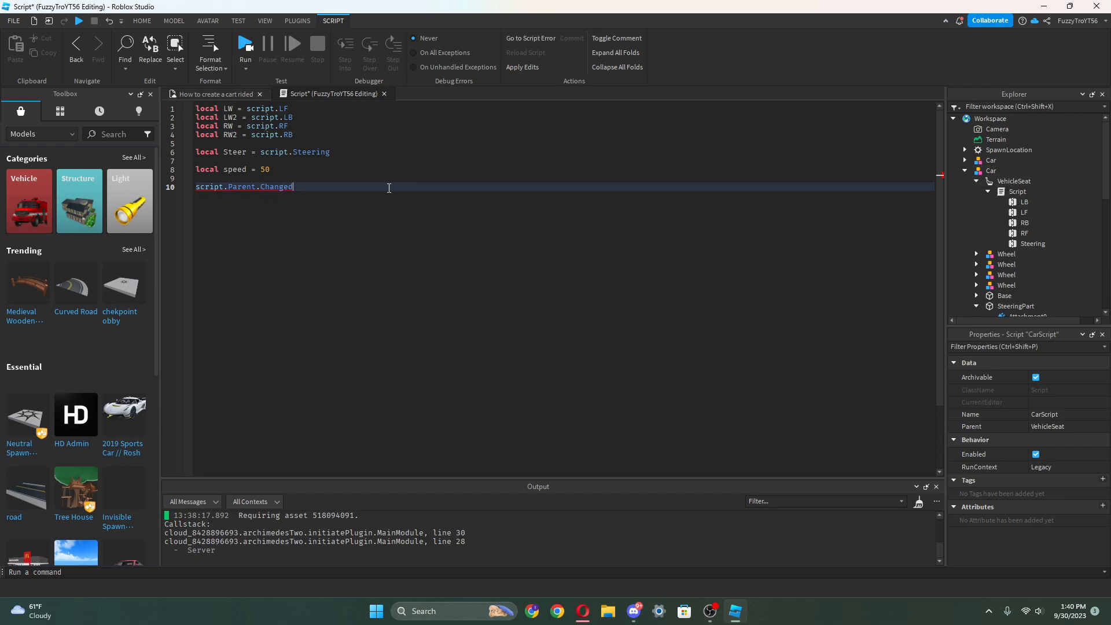
pyautogui.write(':C')
pyautogui.press('Tab')
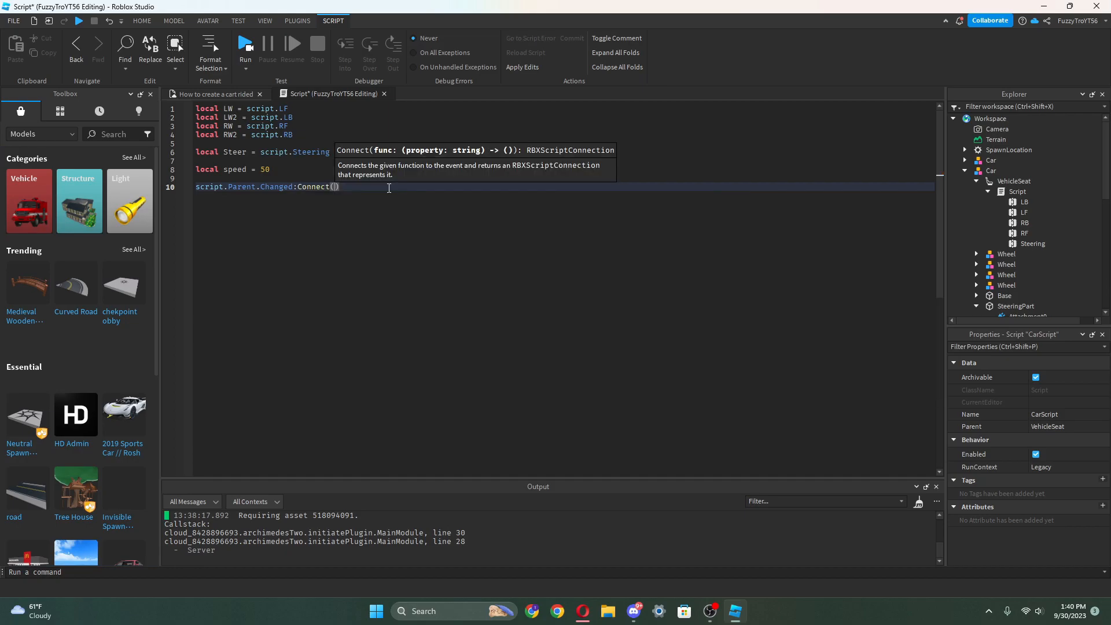
pyautogui.write('function')
pyautogui.write('(property)')
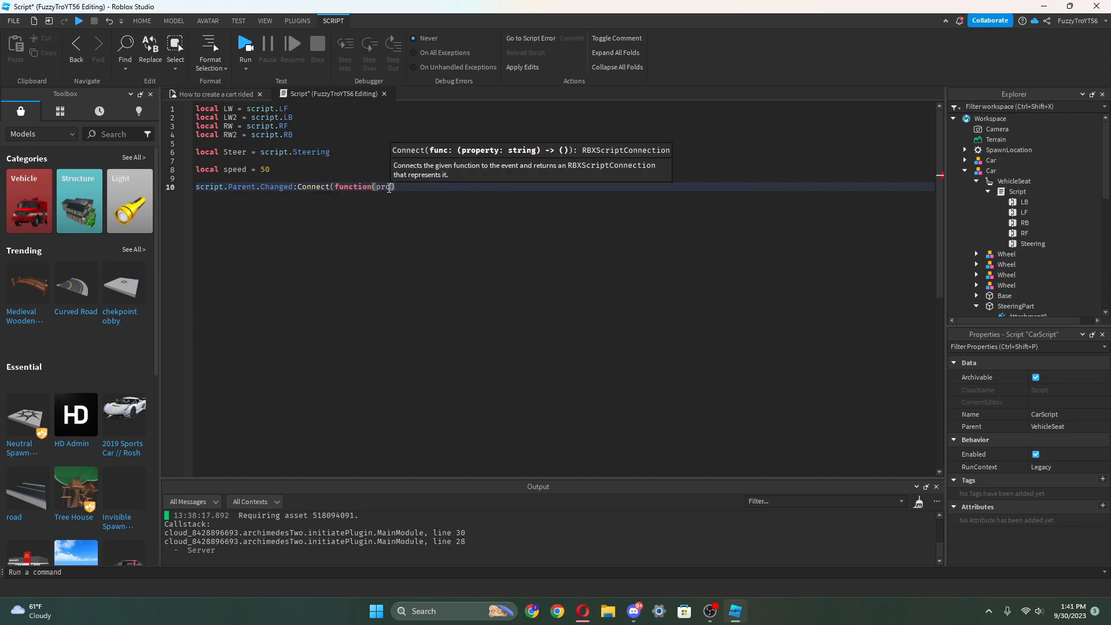
pyautogui.press('Return')
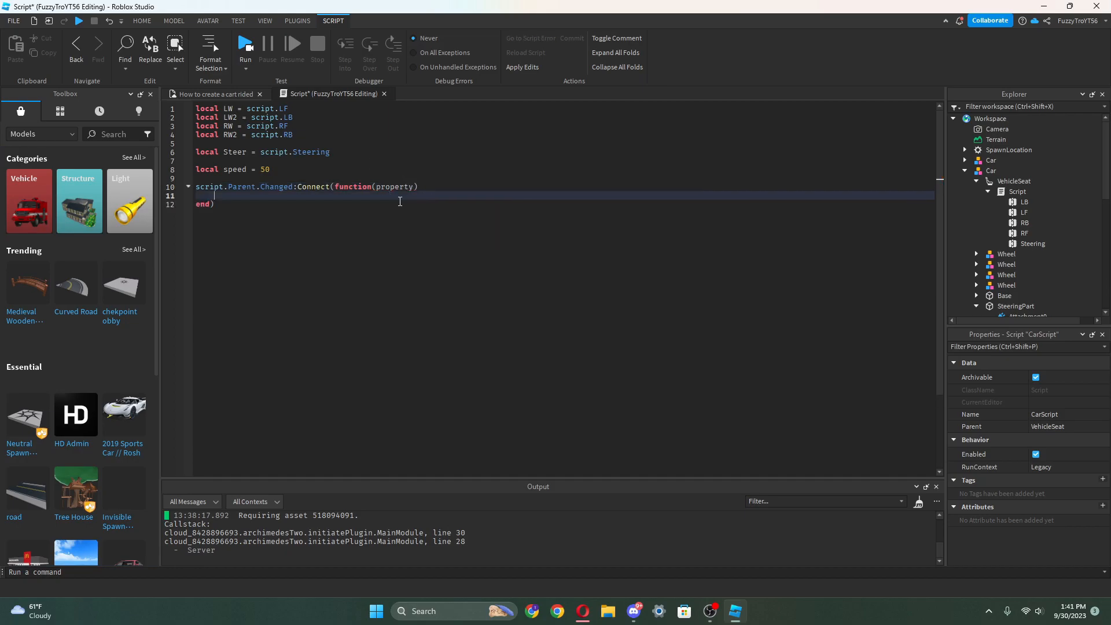
# Inside the function, set LW.AngularVelocity = speed * script.Parent.Throttle.
pyautogui.write('LW.An')
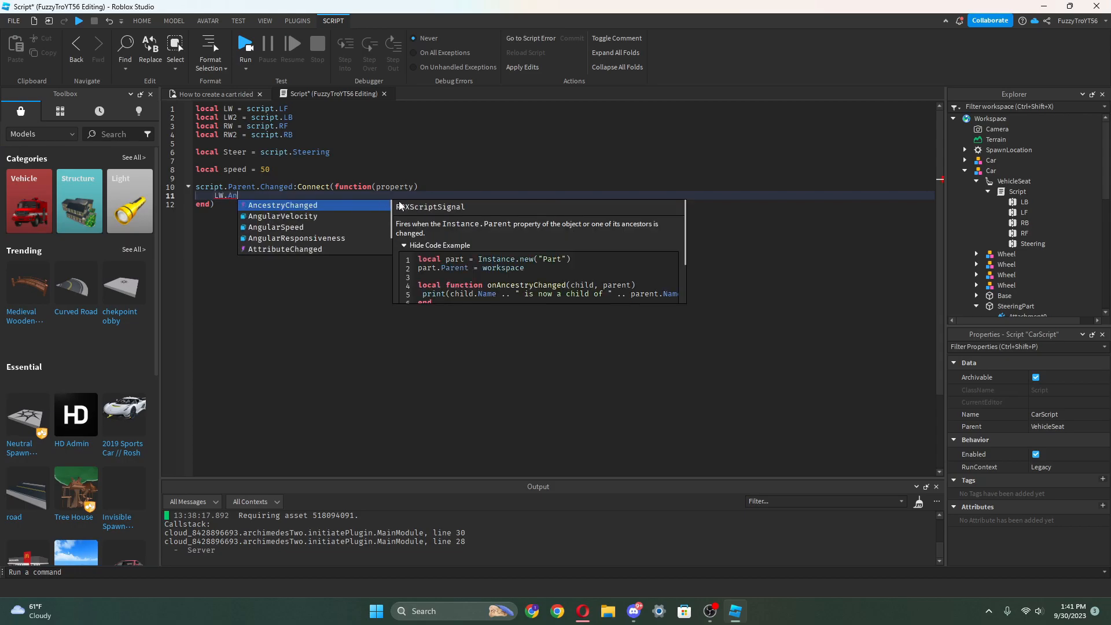
pyautogui.write('gularVelocity = spe')
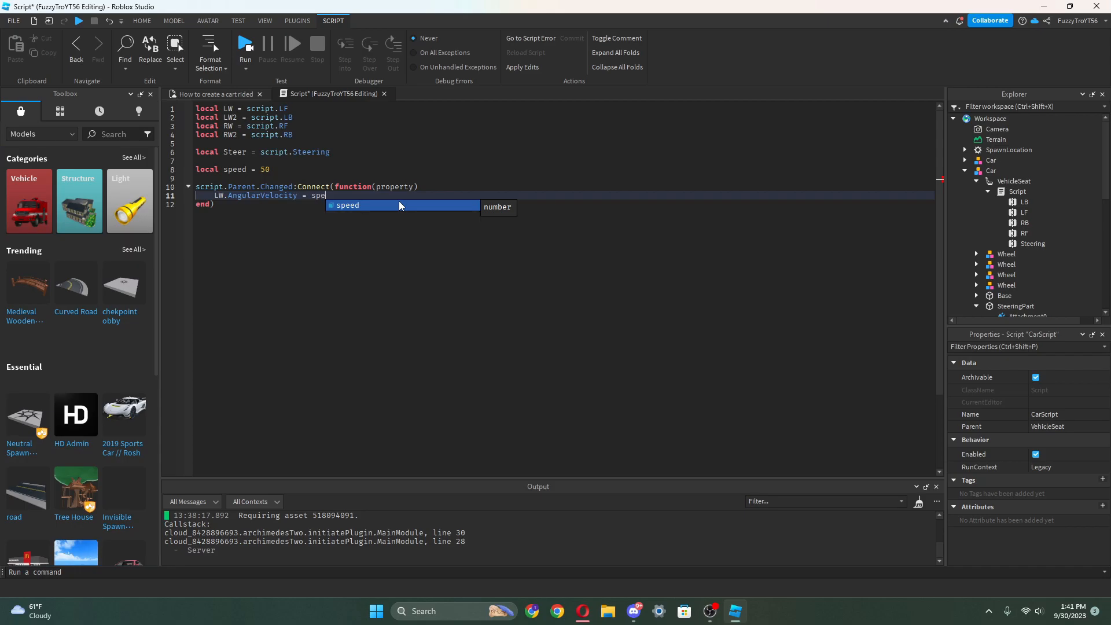
pyautogui.write('ed * script.Parent.')
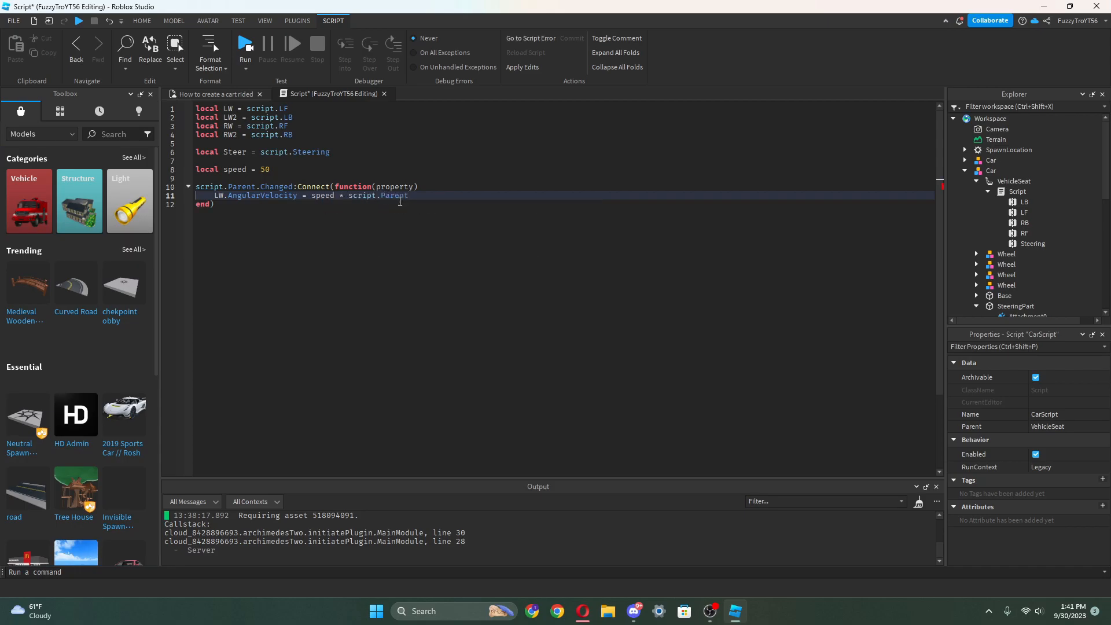
pyautogui.write('Th')
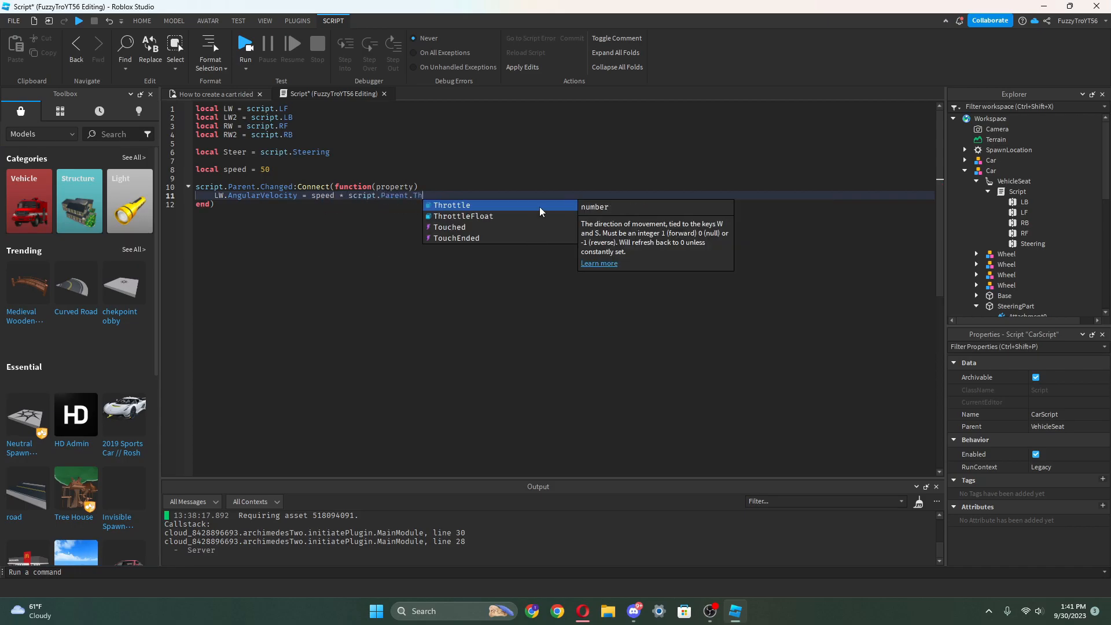
pyautogui.press('Tab')
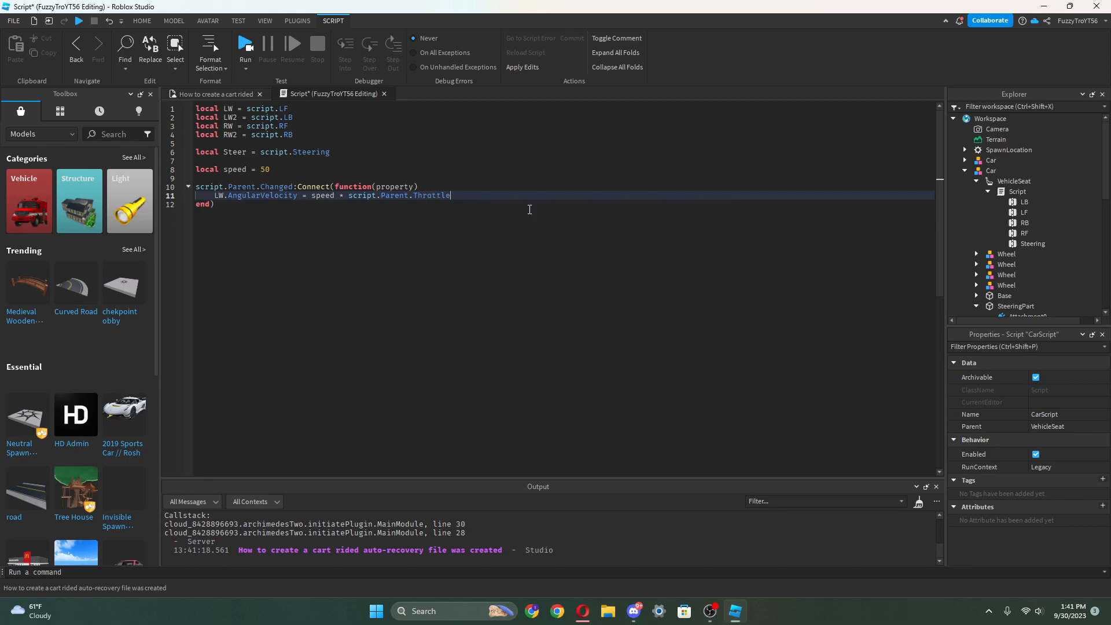
pyautogui.click(216, 94)
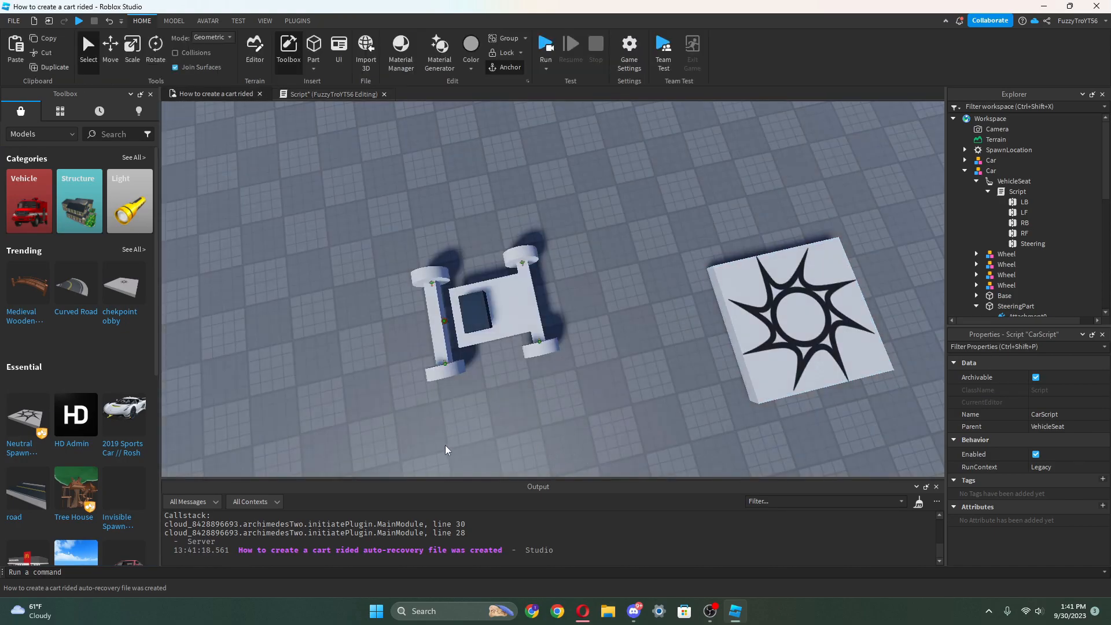
pyautogui.click(409, 440)
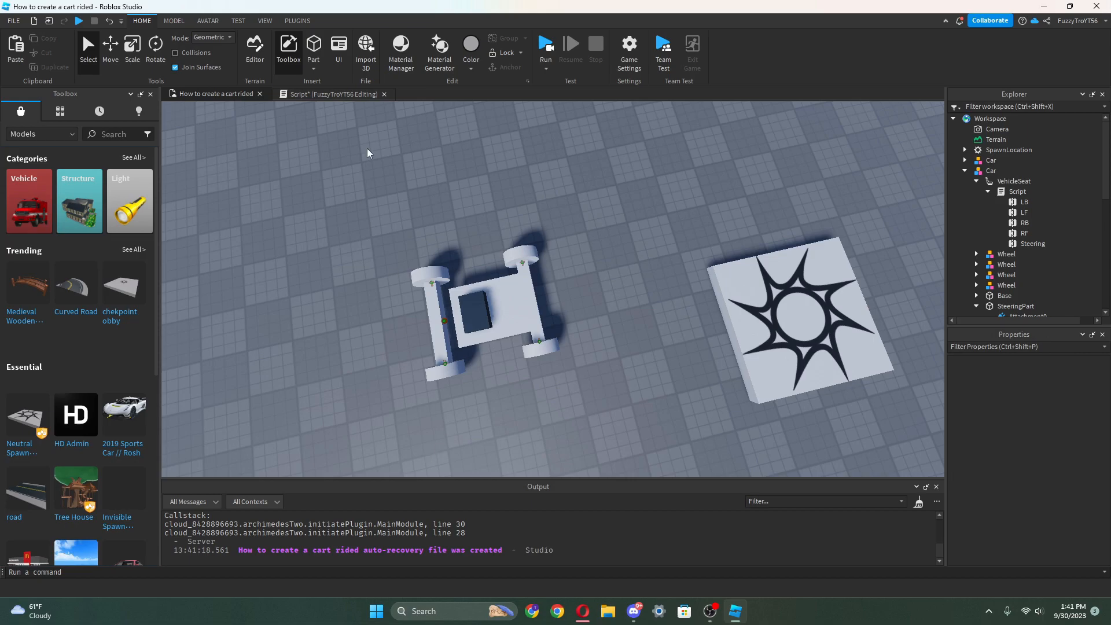
pyautogui.click(333, 96)
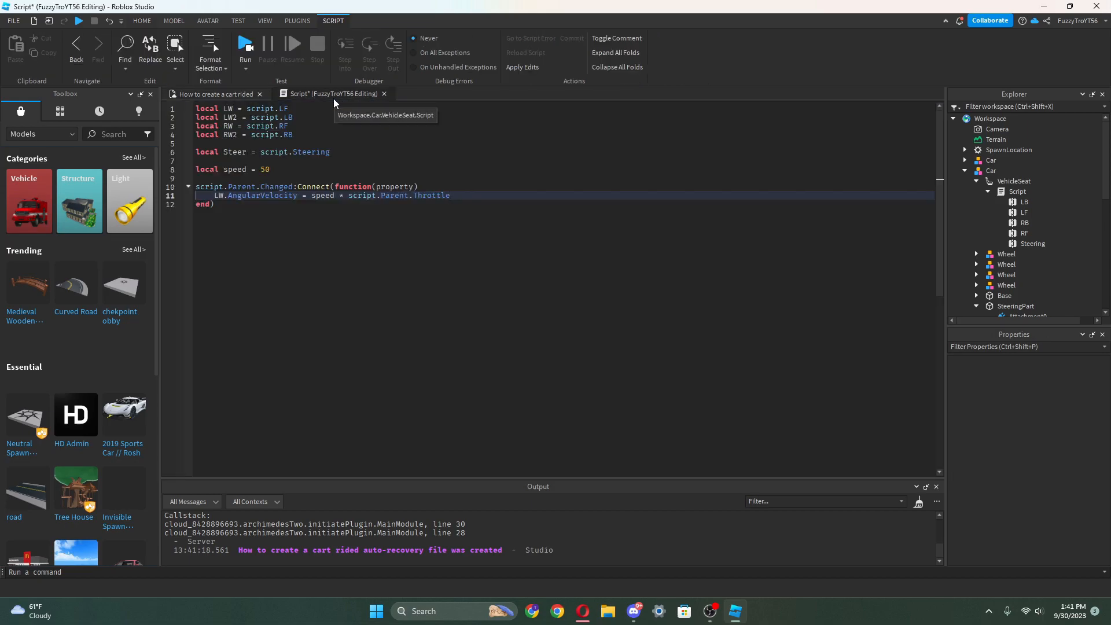
# Add a second line in the function setting LW2.AngularVelocity = speed * script.Parent.Throttle.
pyautogui.press('Return')
pyautogui.write('LW2')
pyautogui.press('Down')
pyautogui.press('Down')
pyautogui.press('Return')
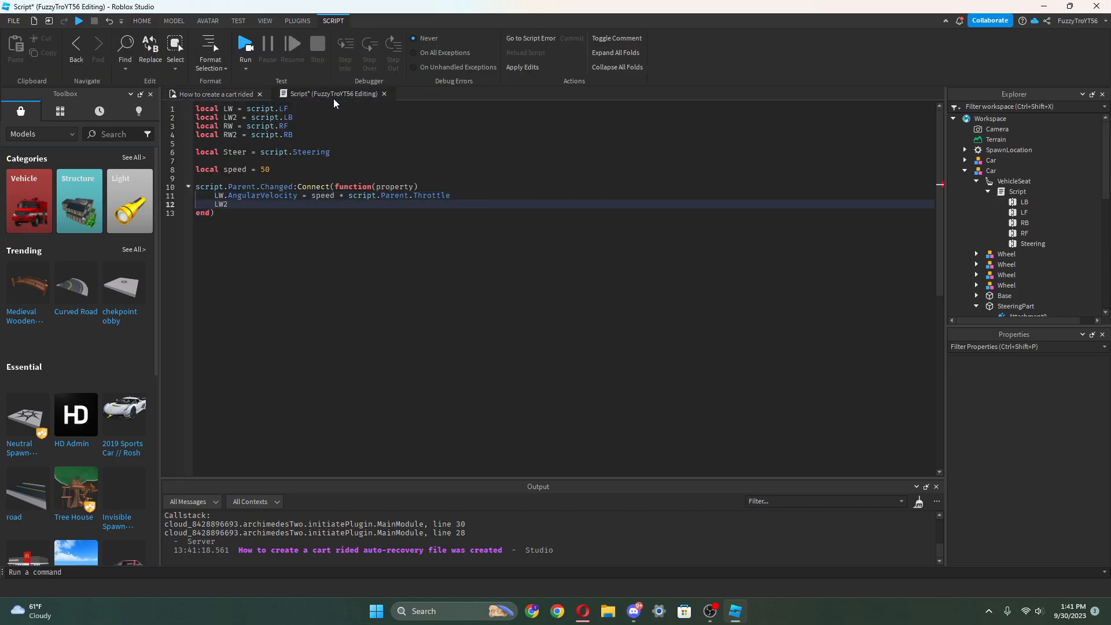
pyautogui.write('.A')
pyautogui.press('Return')
pyautogui.write('= speed * script.Parent.th')
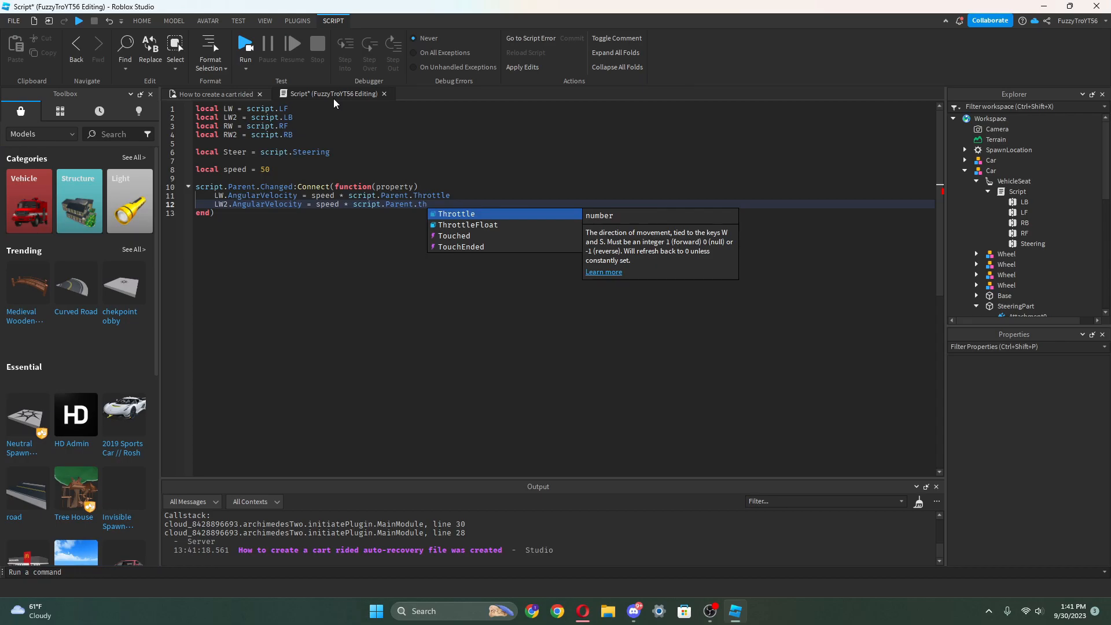
pyautogui.press('Return')
# Duplicate the two left wheel AngularVelocity lines and change the copies' variables to RW and RW2.
pyautogui.moveTo(455, 203); pyautogui.dragTo(170, 195)
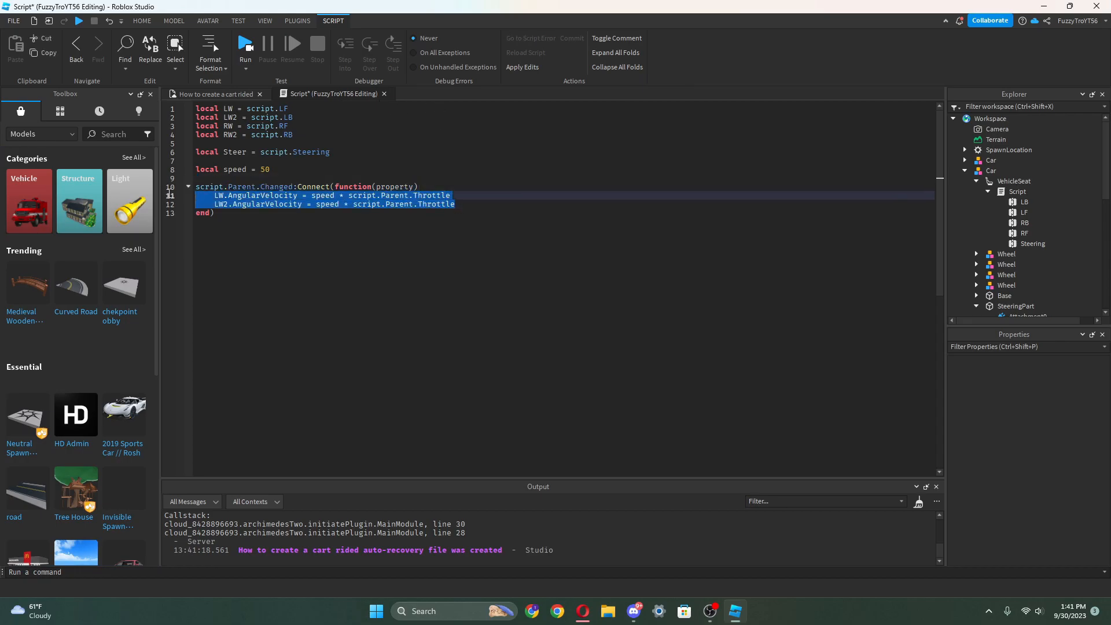
pyautogui.hotkey('ctrl', 'd')
pyautogui.click(225, 213)
pyautogui.press('BackSpace')
pyautogui.press('BackSpace')
pyautogui.write('RW')
pyautogui.press('Escape')
pyautogui.click(228, 223)
pyautogui.press('BackSpace')
pyautogui.press('BackSpace')
pyautogui.press('BackSpace')
pyautogui.write('R')
pyautogui.click(261, 275)
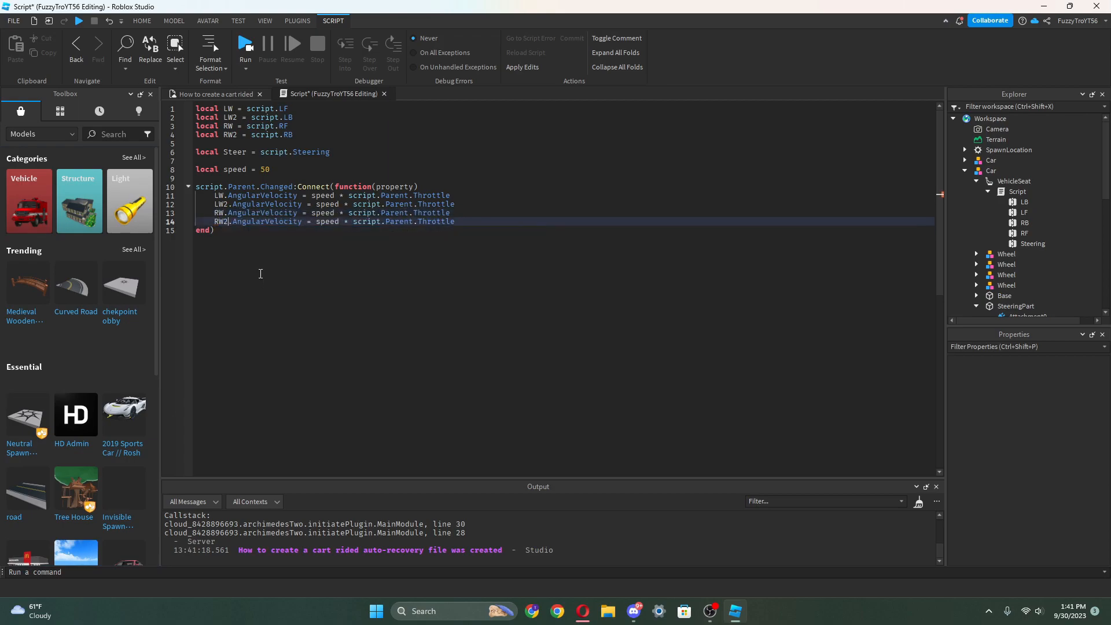
# Below the wheel velocity lines, separated by a blank line, start the assignment Steer.TargetAngle = inside the function.
pyautogui.click(502, 214)
pyautogui.click(504, 224)
pyautogui.press('Return')
pyautogui.write('Ste')
pyautogui.press('Tab')
pyautogui.moveTo(338, 153); pyautogui.dragTo(191, 153)
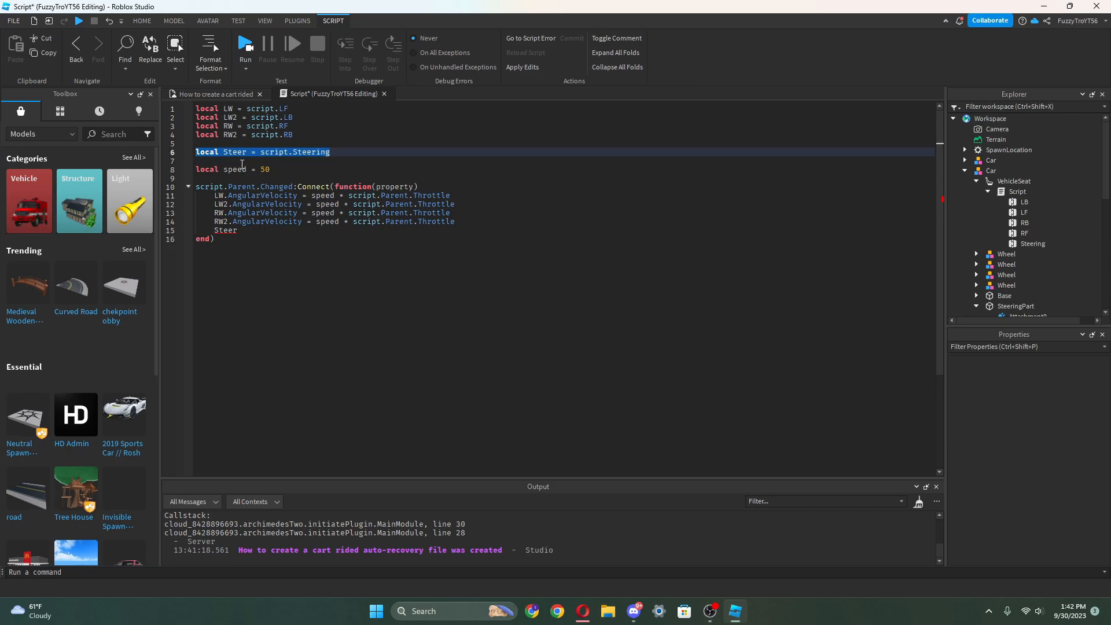
pyautogui.click(284, 231)
pyautogui.write('.')
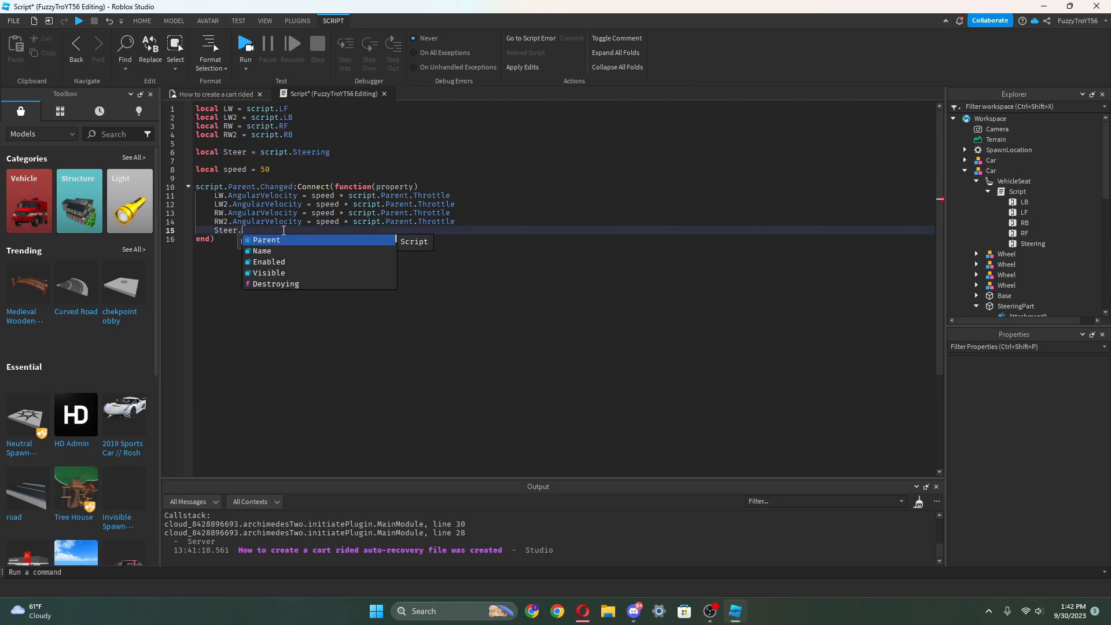
pyautogui.write('T')
pyautogui.press('Tab')
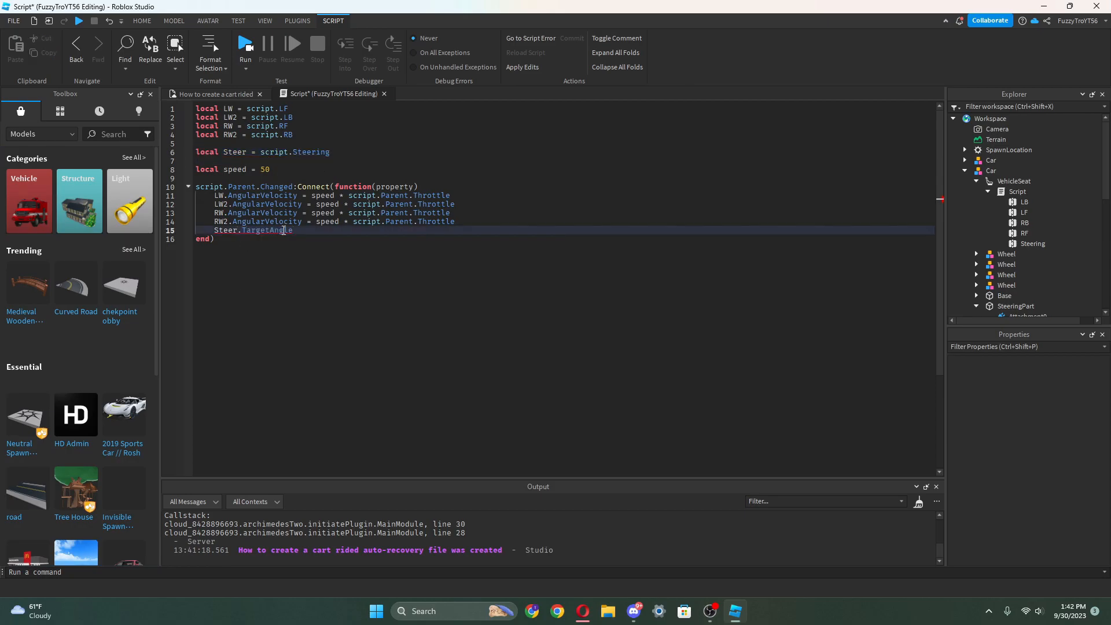
pyautogui.click(490, 220)
pyautogui.press('Return')
pyautogui.click(368, 244)
pyautogui.click(354, 241)
# Declare local target_Angle = 15 below the speed variable, separated by a blank line.
pyautogui.click(287, 170)
pyautogui.press('Return')
pyautogui.press('Return')
pyautogui.write('loc')
pyautogui.press('Tab')
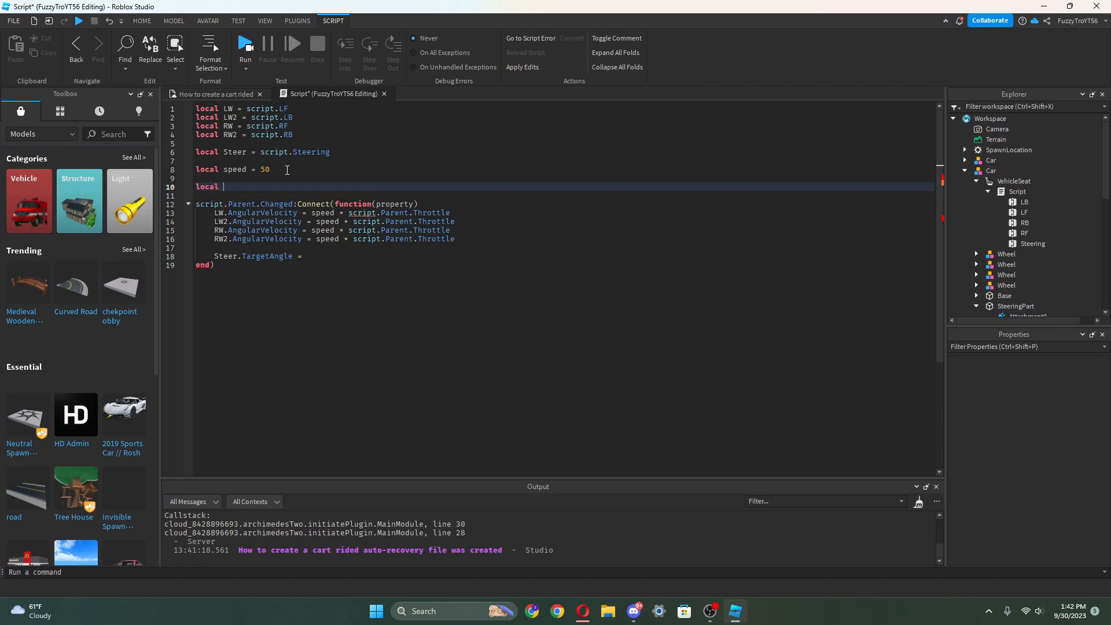
pyautogui.write('target_Angle =')
pyautogui.press('BackSpace')
pyautogui.press('BackSpace')
pyautogui.write('e = 15')
# Complete the Steer.TargetAngle assignment with target_Angle * script.Parent.Steer and check the VehicleSeat's Control properties.
pyautogui.click(319, 257)
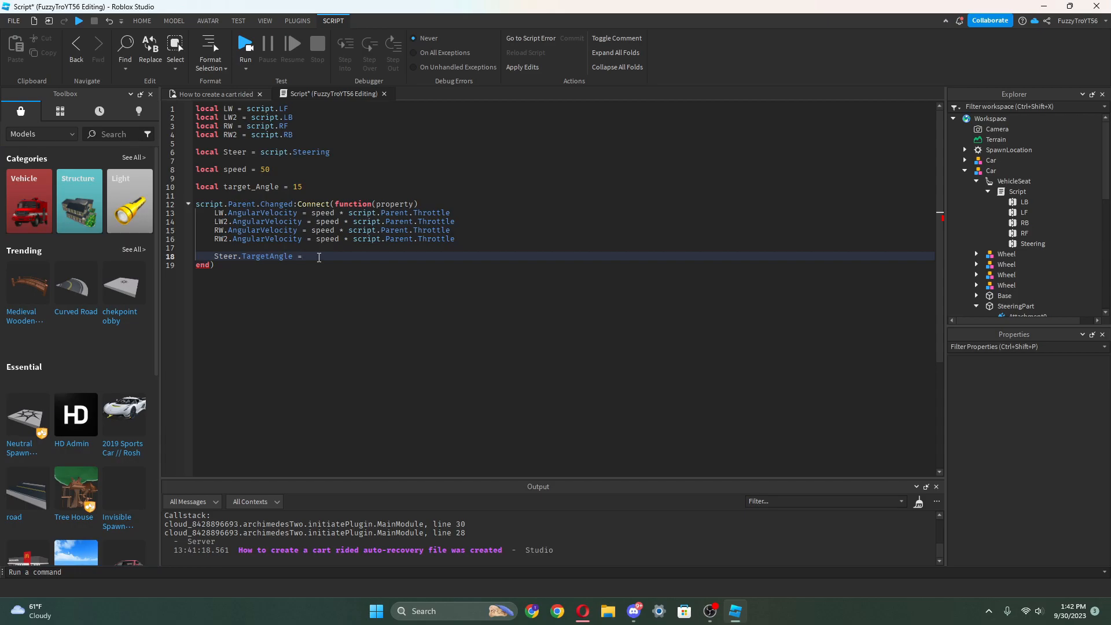
pyautogui.write('target_Angle *) script.Parent.Steer')
pyautogui.moveTo(465, 256); pyautogui.dragTo(391, 238)
pyautogui.click(1016, 181)
pyautogui.scroll(-8, 1017, 408)
pyautogui.scroll(-3, 1034, 483)
pyautogui.moveTo(217, 266); pyautogui.dragTo(294, 251)
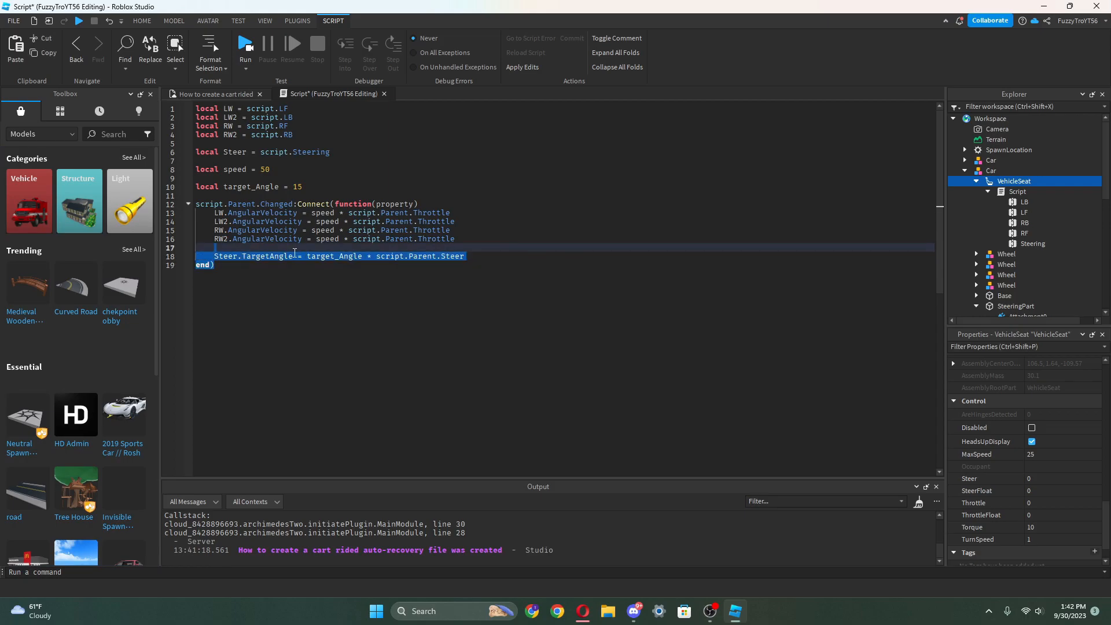
pyautogui.click(312, 284)
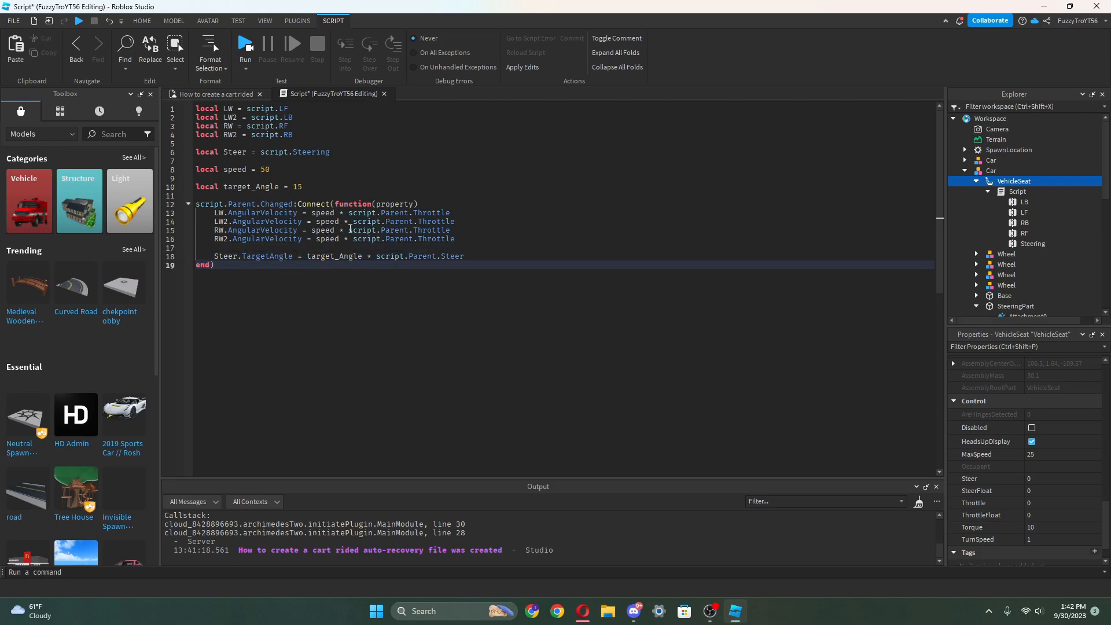
# Negate script.Parent.Throttle in the RW and RW2 AngularVelocity lines.
pyautogui.click(348, 231)
pyautogui.write('-')
pyautogui.click(353, 239)
pyautogui.write('-')
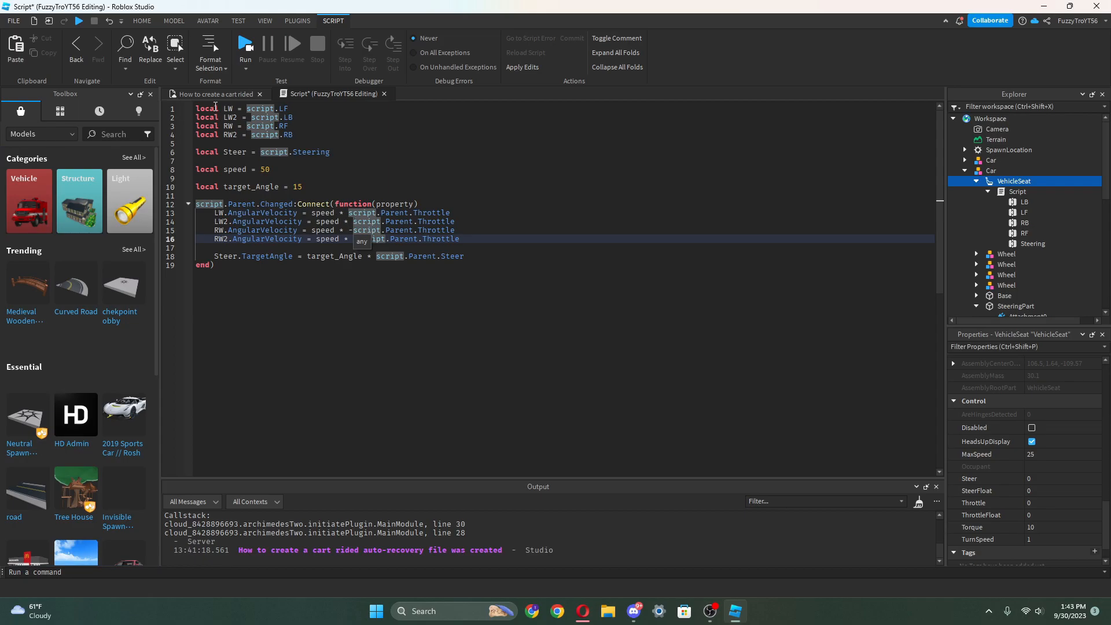
# Playtest the place, seat the character in the car and drive it to check the wheel direction, then stop the test.
pyautogui.click(216, 94)
pyautogui.click(546, 67)
pyautogui.click(548, 78)
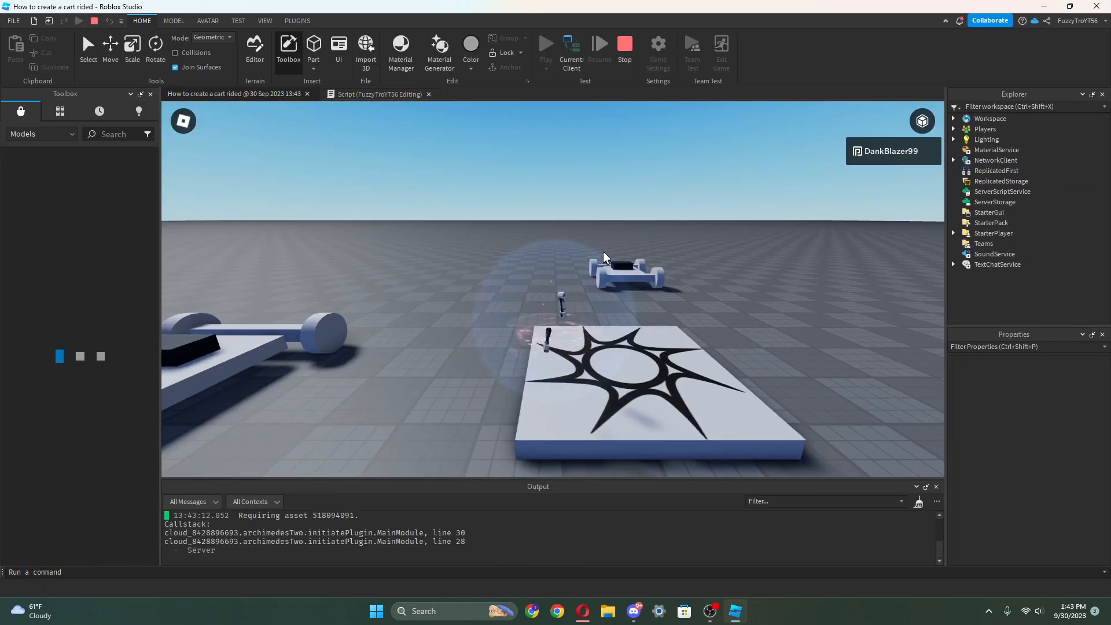
pyautogui.press('w')
pyautogui.moveTo(604, 258); pyautogui.dragTo(559, 244, button='right')
pyautogui.press('w')
pyautogui.press('w')
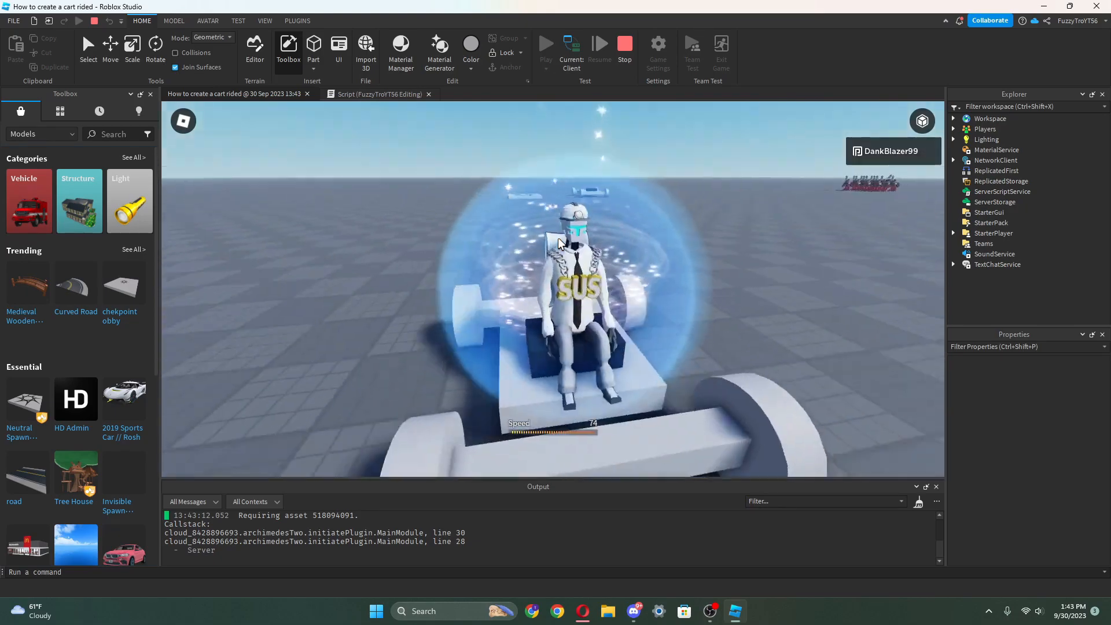
pyautogui.press('w')
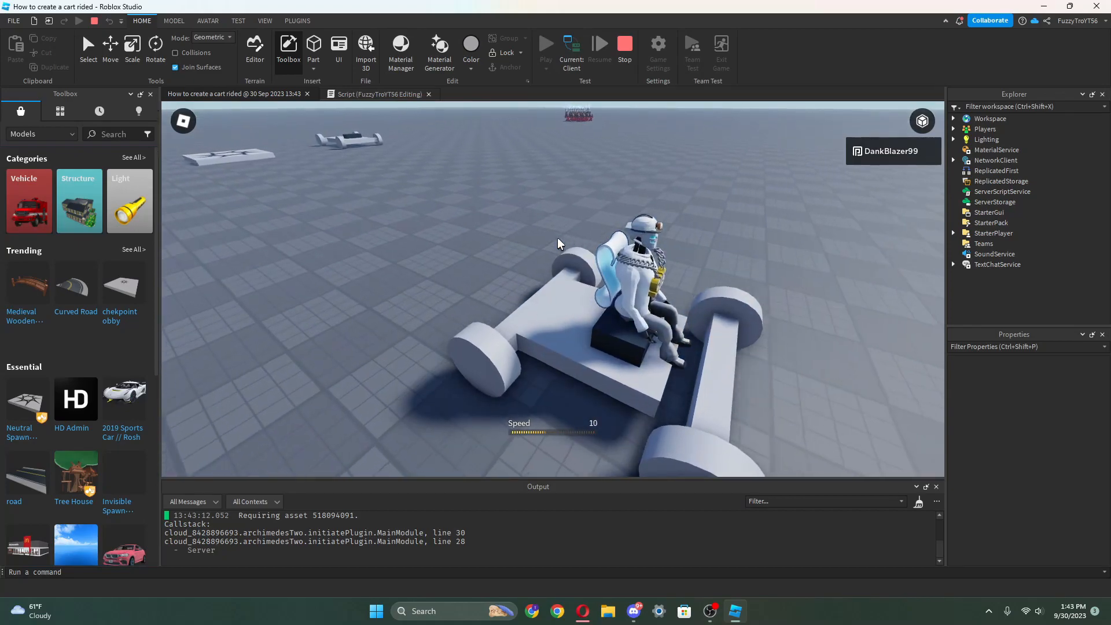
pyautogui.click(625, 49)
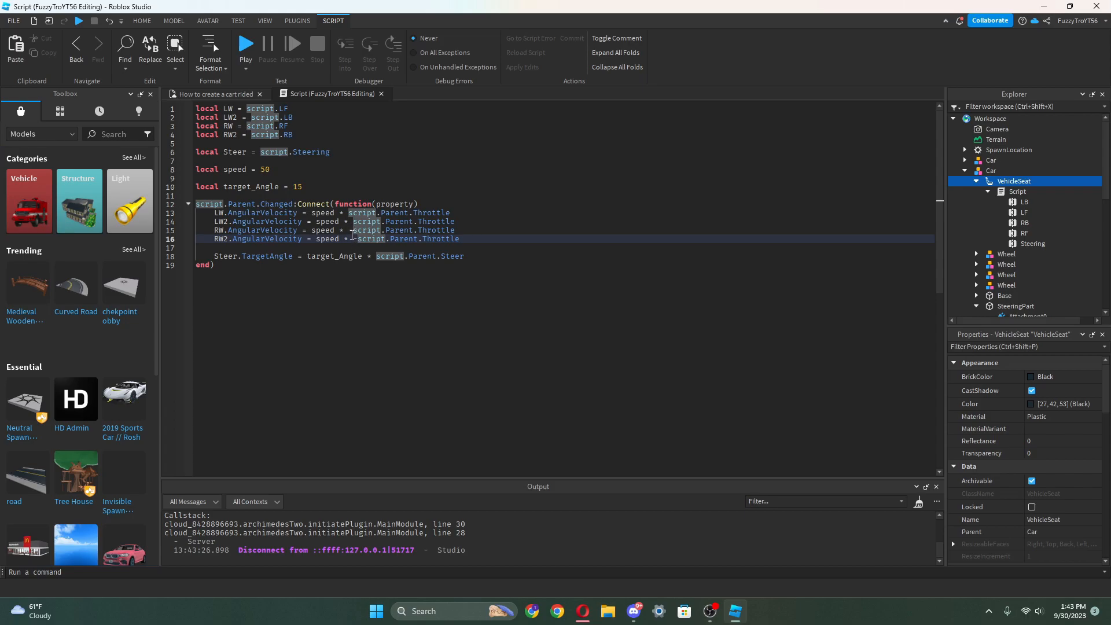
# Remove the minus signs from the RW and RW2 throttle terms and negate script.Parent.Throttle in the LW and LW2 lines instead.
pyautogui.press('BackSpace')
pyautogui.click(353, 230)
pyautogui.click(353, 221)
pyautogui.write('-')
pyautogui.click(349, 214)
pyautogui.write('-')
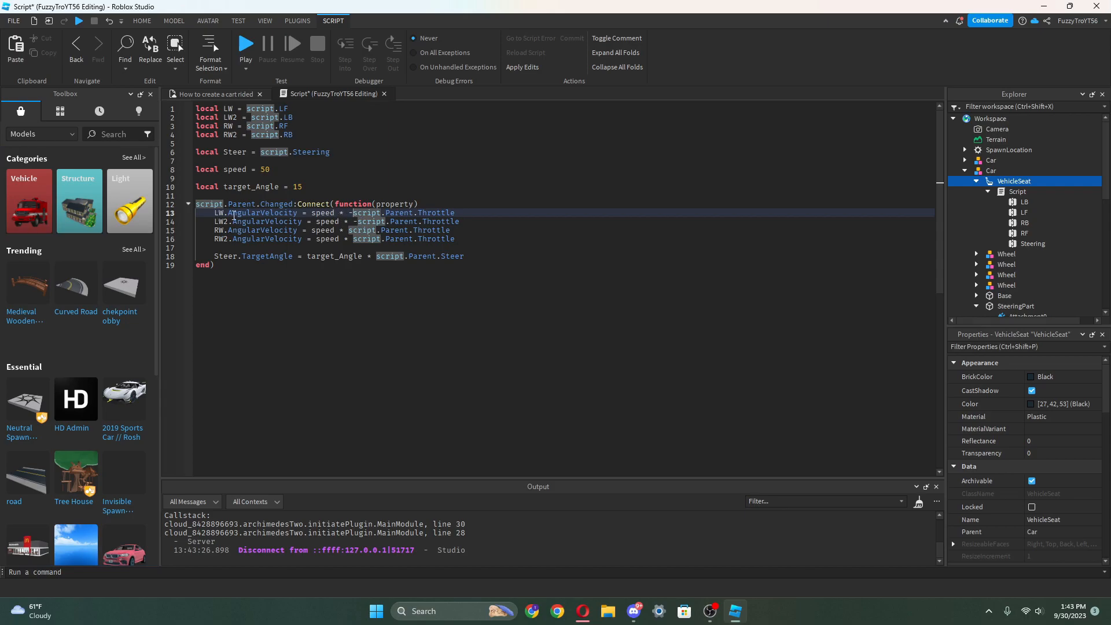
pyautogui.moveTo(353, 217); pyautogui.dragTo(325, 233)
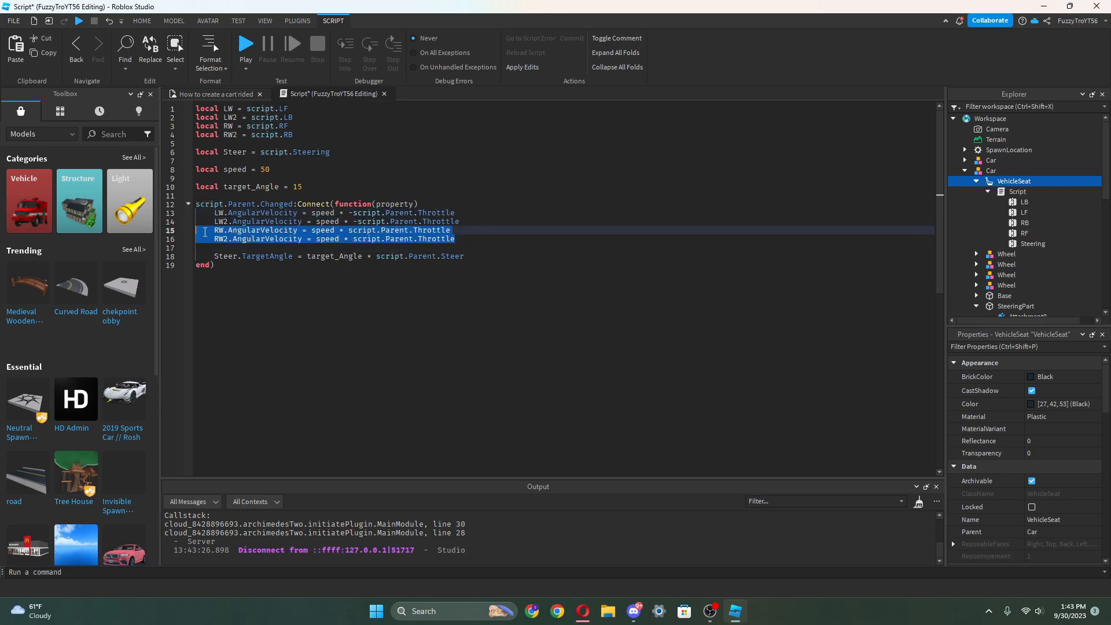
# Playtest again, get into the car and drive forward to check the corrected throttle direction.
pyautogui.click(242, 94)
pyautogui.click(540, 60)
pyautogui.click(543, 40)
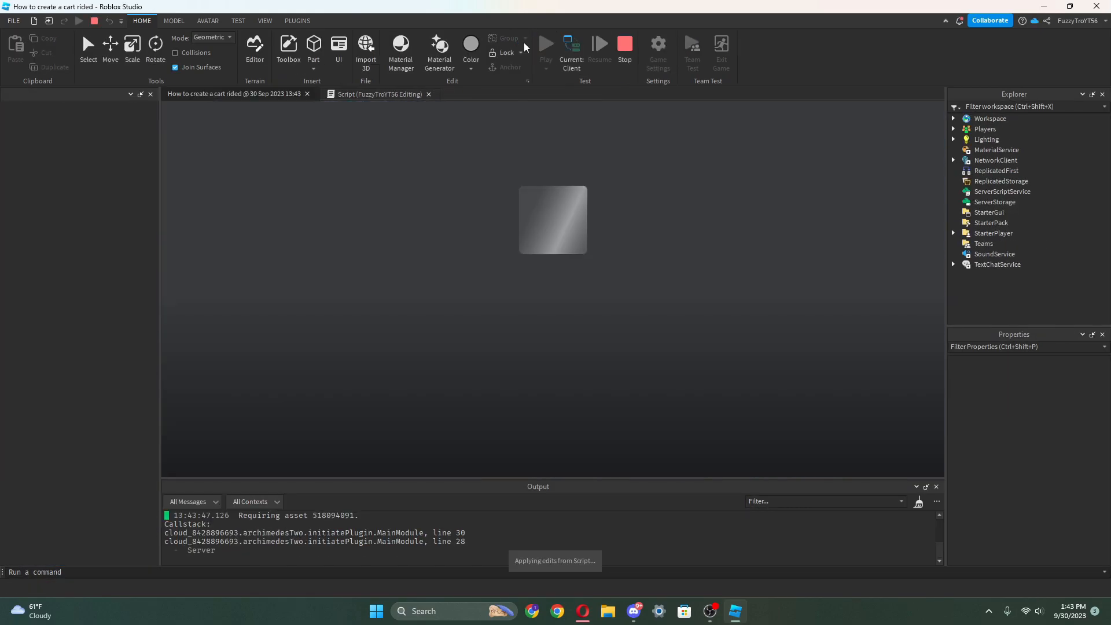
pyautogui.press('w')
pyautogui.moveTo(637, 202); pyautogui.dragTo(529, 290, button='right')
pyautogui.scroll(-2, 524, 282)
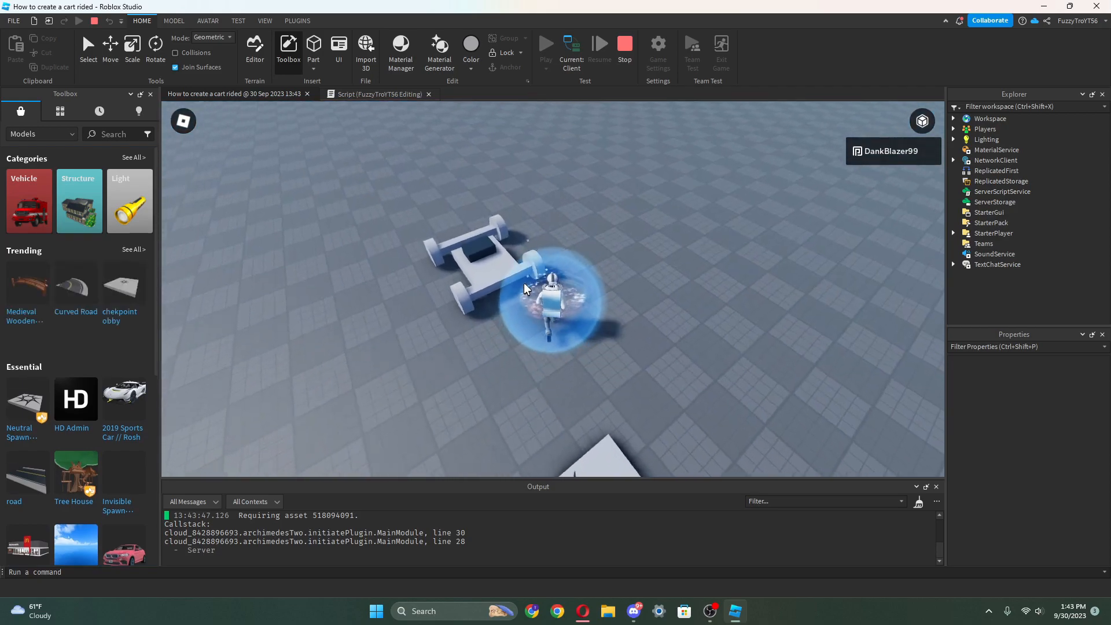
pyautogui.press('w')
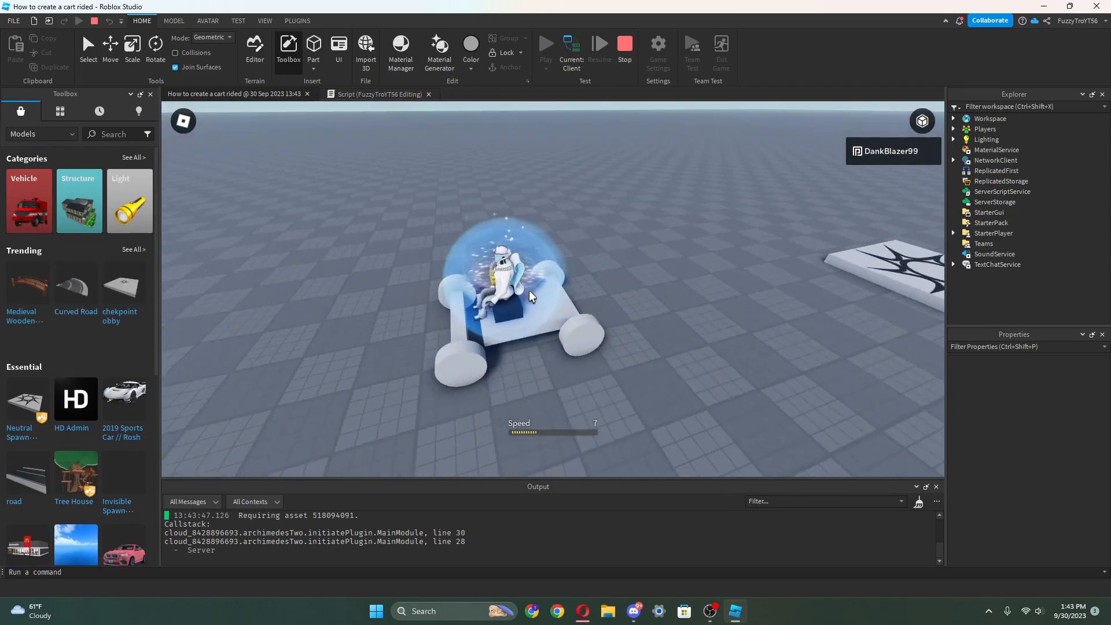
pyautogui.press('w')
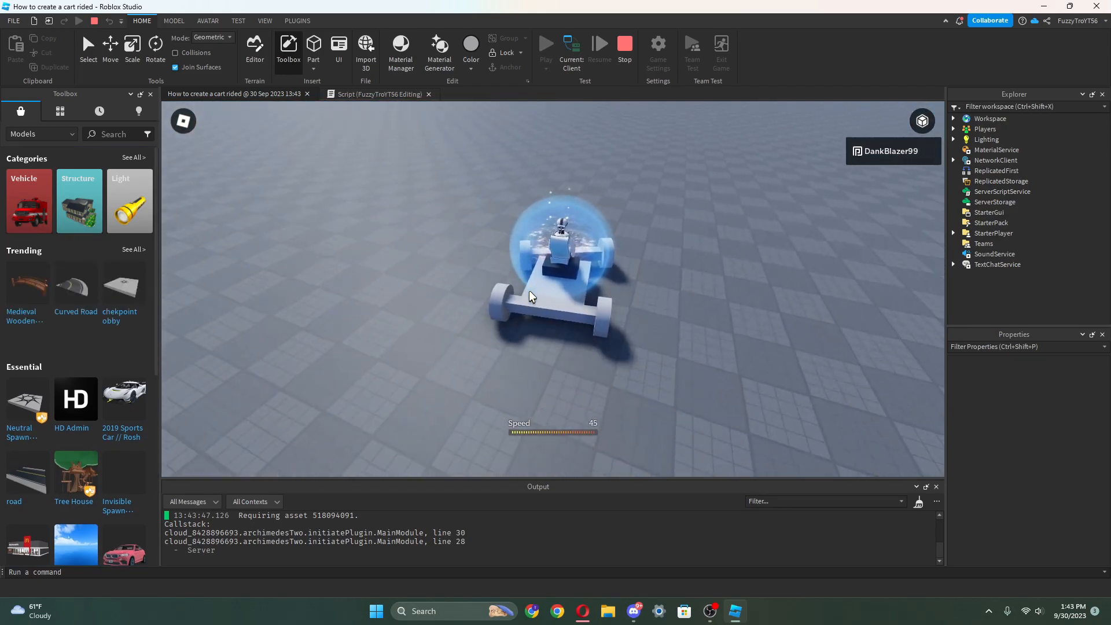
pyautogui.press('w')
pyautogui.press('d')
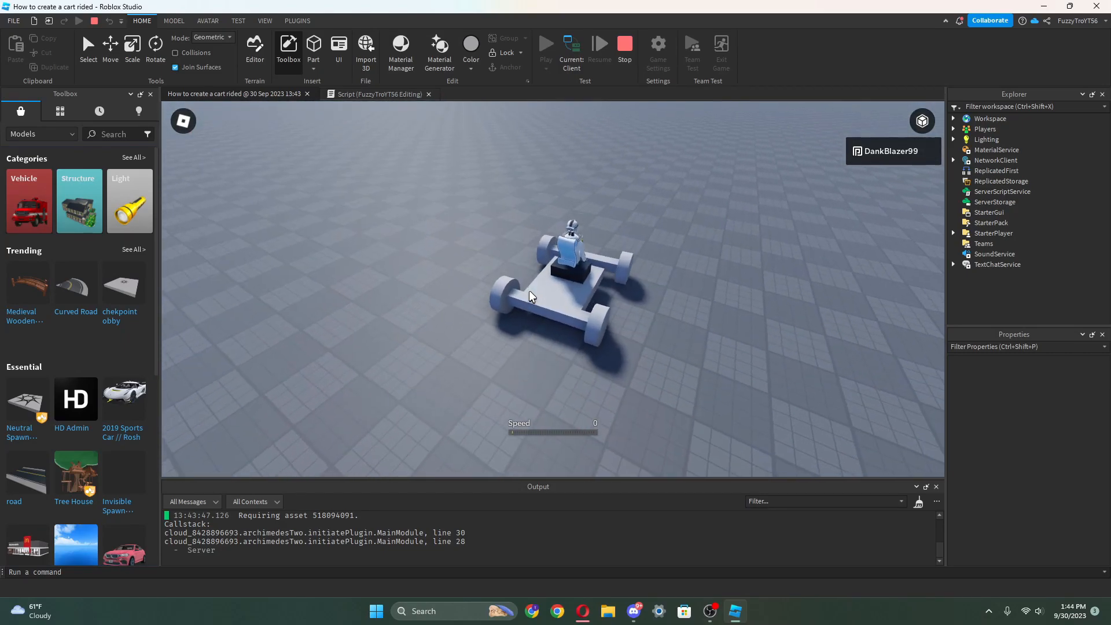
# Steer the stationary car both ways to check which way the front axle turns, then stop the playtest.
pyautogui.moveTo(583, 287); pyautogui.dragTo(582, 287, button='right')
pyautogui.press('a')
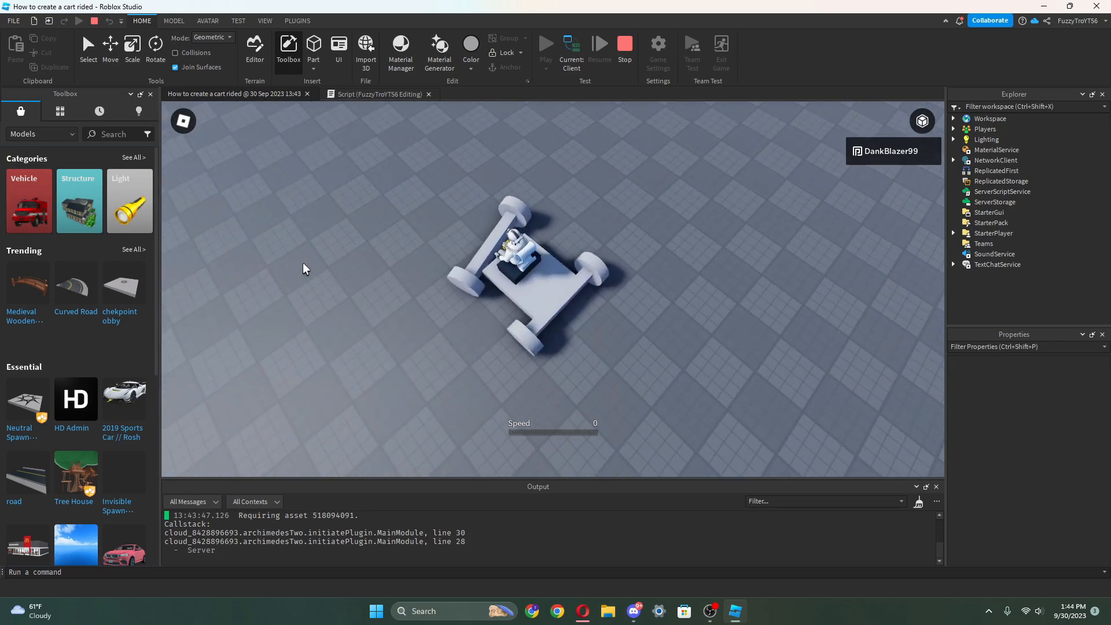
pyautogui.press('d')
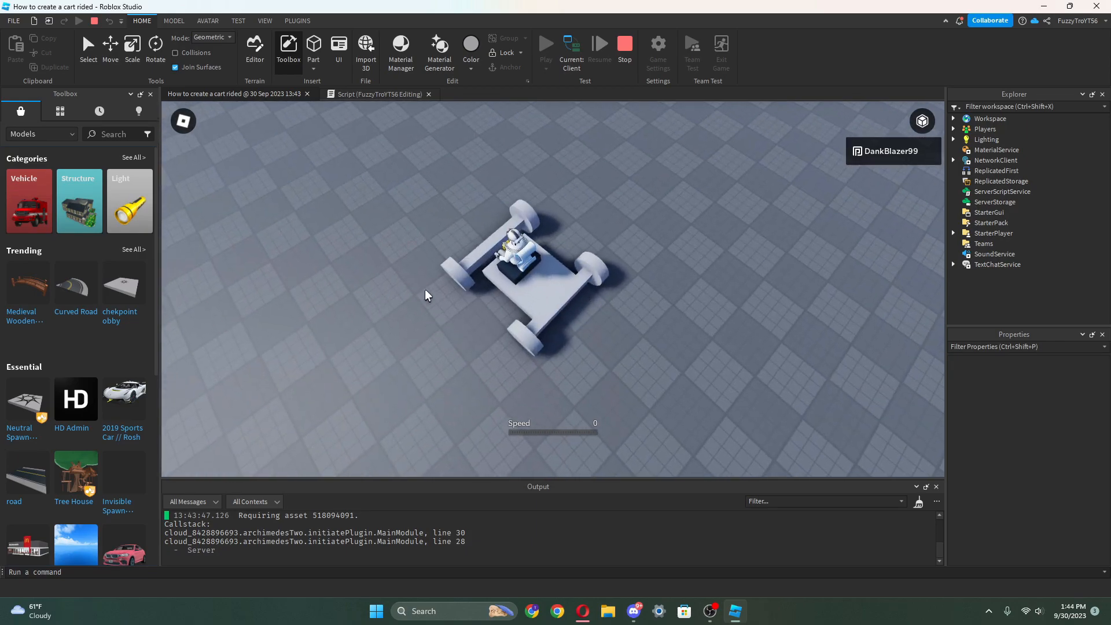
pyautogui.press('a')
pyautogui.press('d')
pyautogui.press('a')
pyautogui.press('d')
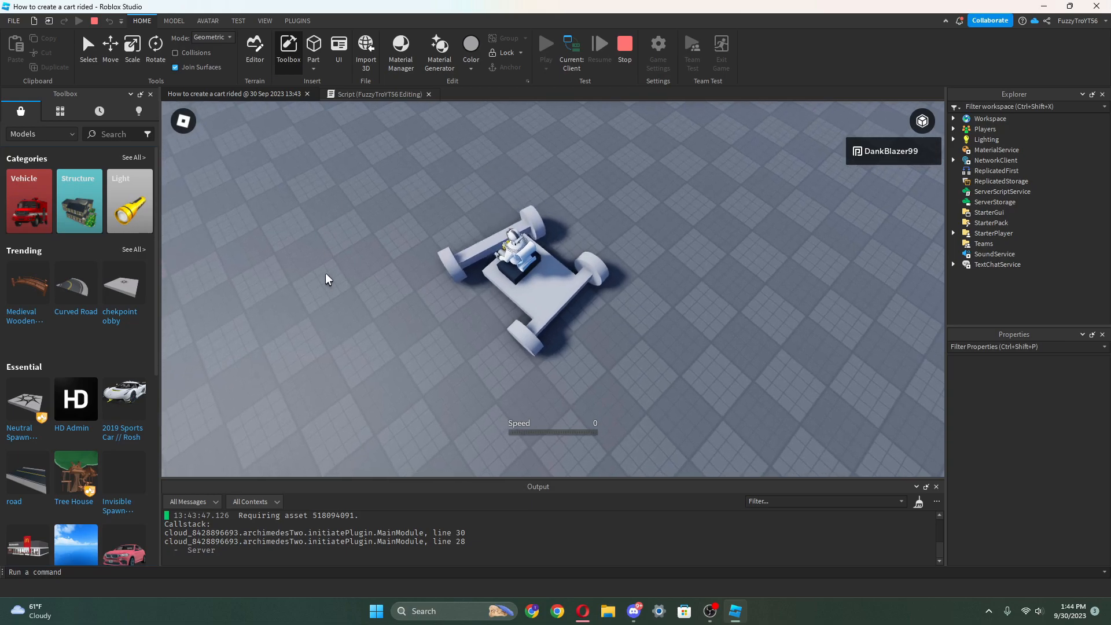
pyautogui.hotkey('shift', 'F5')
# In the script, negate the steering term so Steer.TargetAngle = target_Angle * -script.Parent.Steer.
pyautogui.click(308, 94)
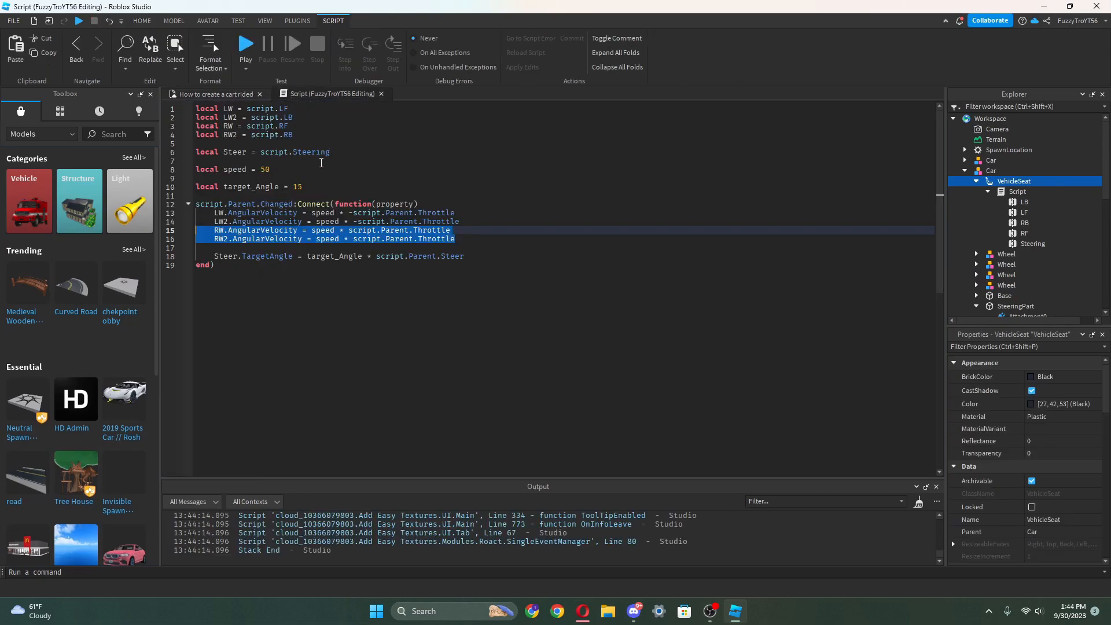
pyautogui.click(368, 258)
pyautogui.write('-')
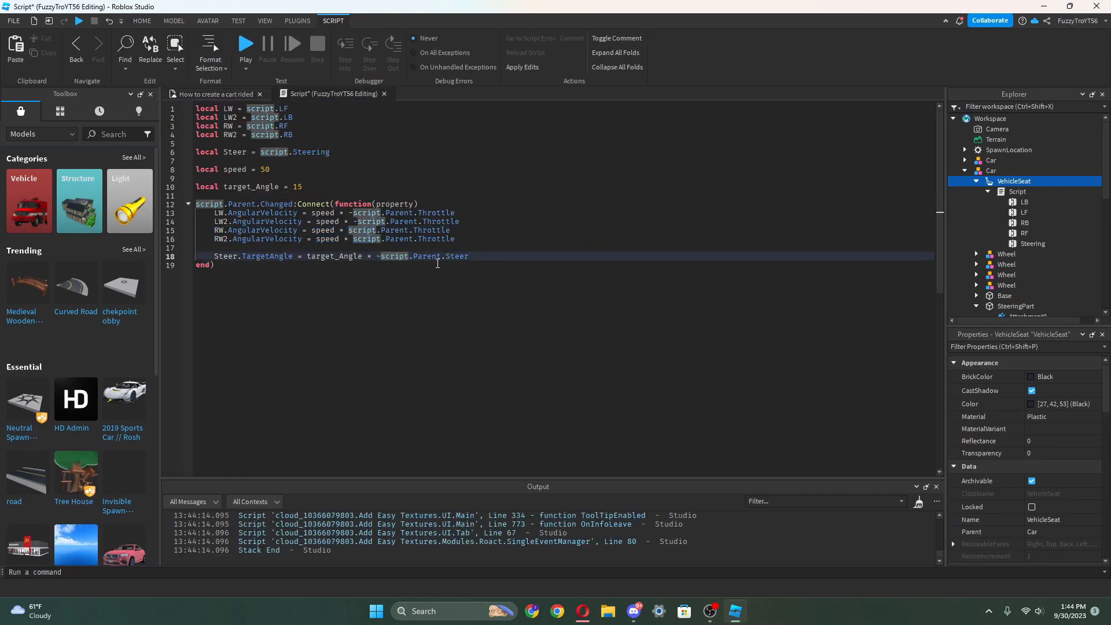
pyautogui.moveTo(325, 258); pyautogui.dragTo(471, 258)
pyautogui.click(472, 258)
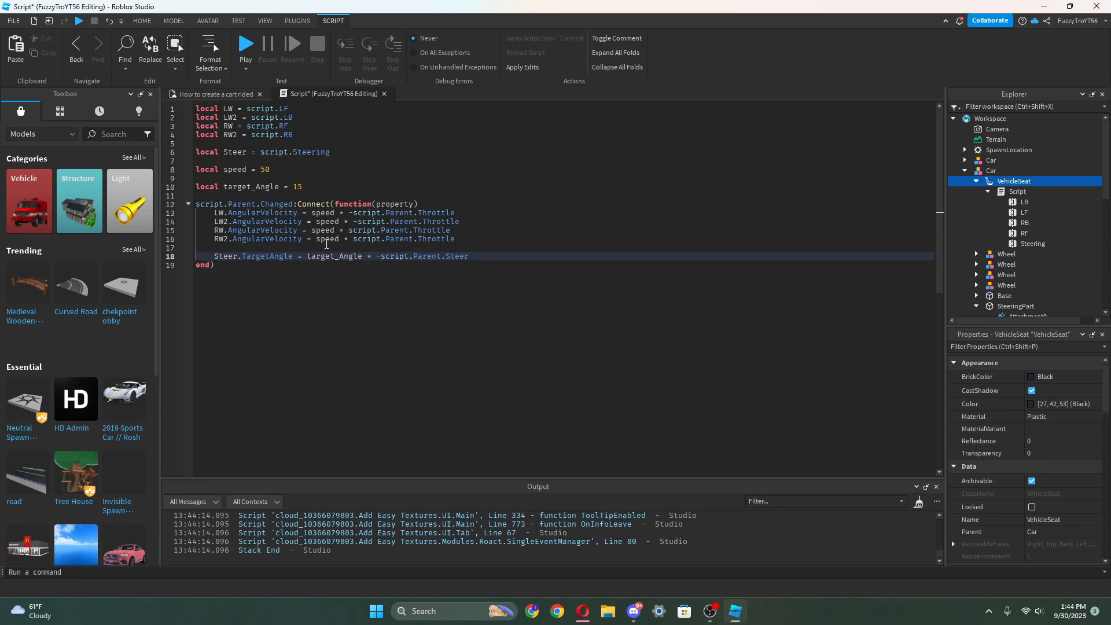
# Start a new playtest, seat the character in the car and drive it forward.
pyautogui.click(215, 94)
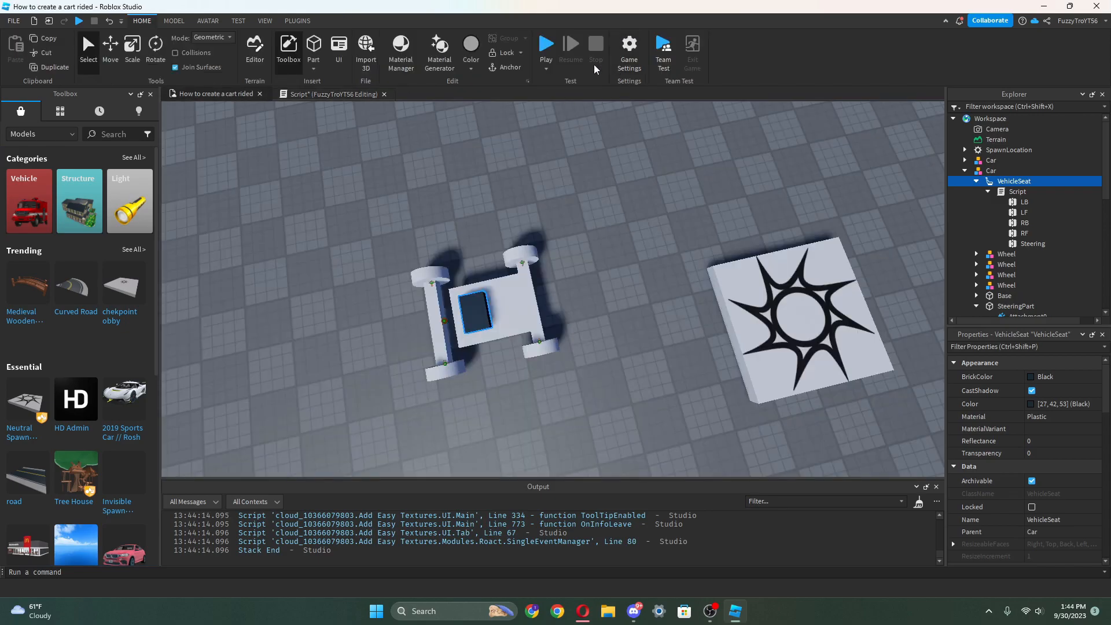
pyautogui.press('F5')
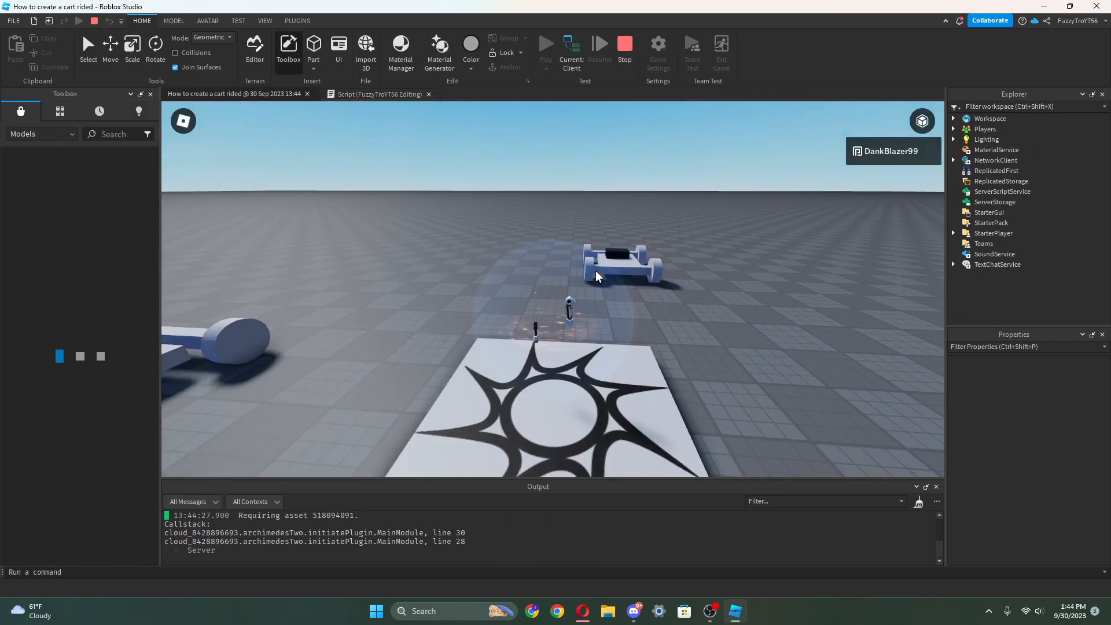
pyautogui.press('w')
pyautogui.moveTo(596, 270); pyautogui.dragTo(568, 230, button='right')
pyautogui.press('w')
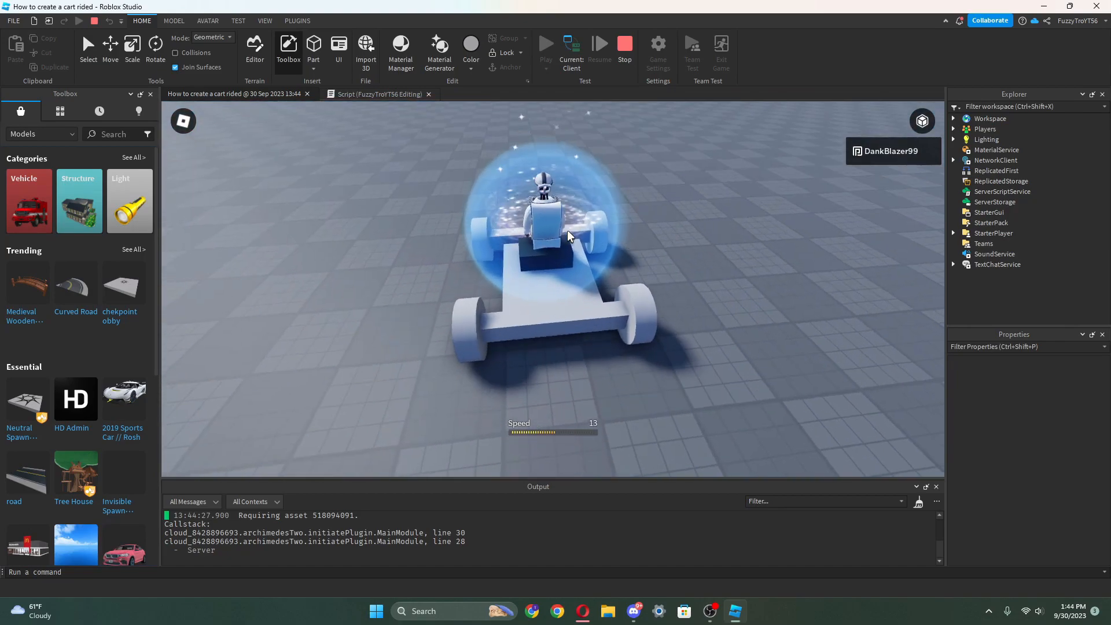
pyautogui.scroll(-3, 568, 231)
pyautogui.press('w')
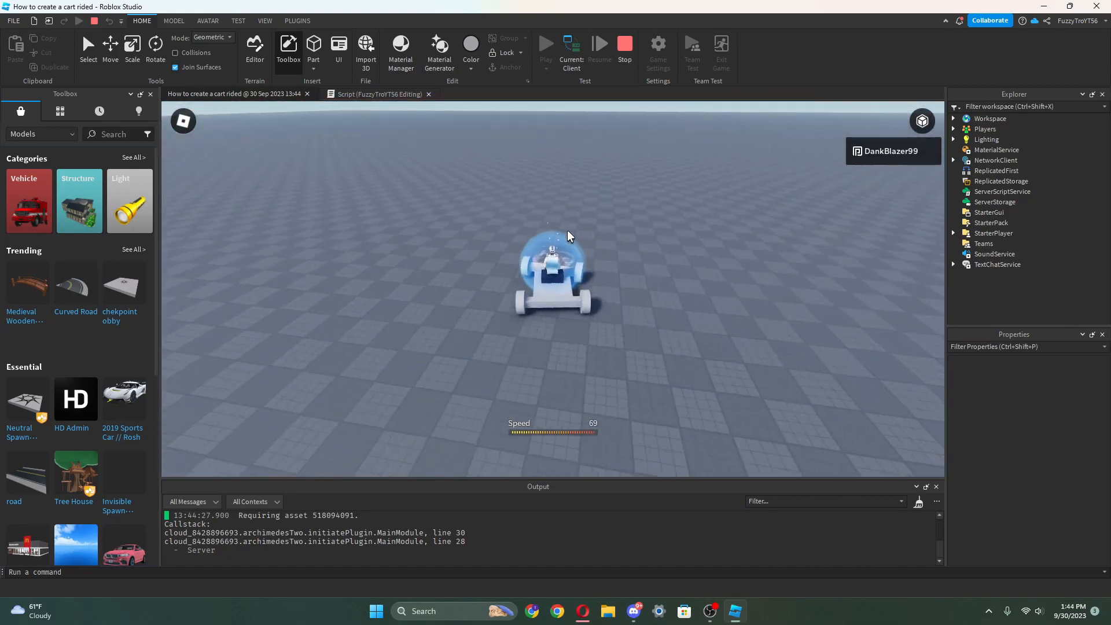
# Drive the car around the baseplate, turning both ways to check the corrected steering.
pyautogui.press('d')
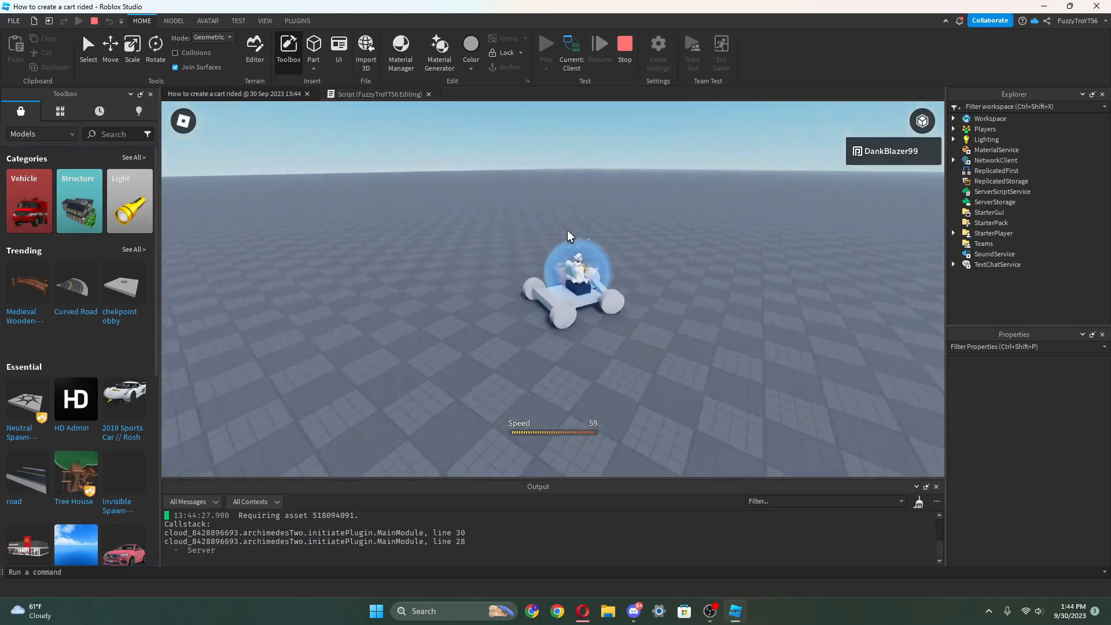
pyautogui.press('w')
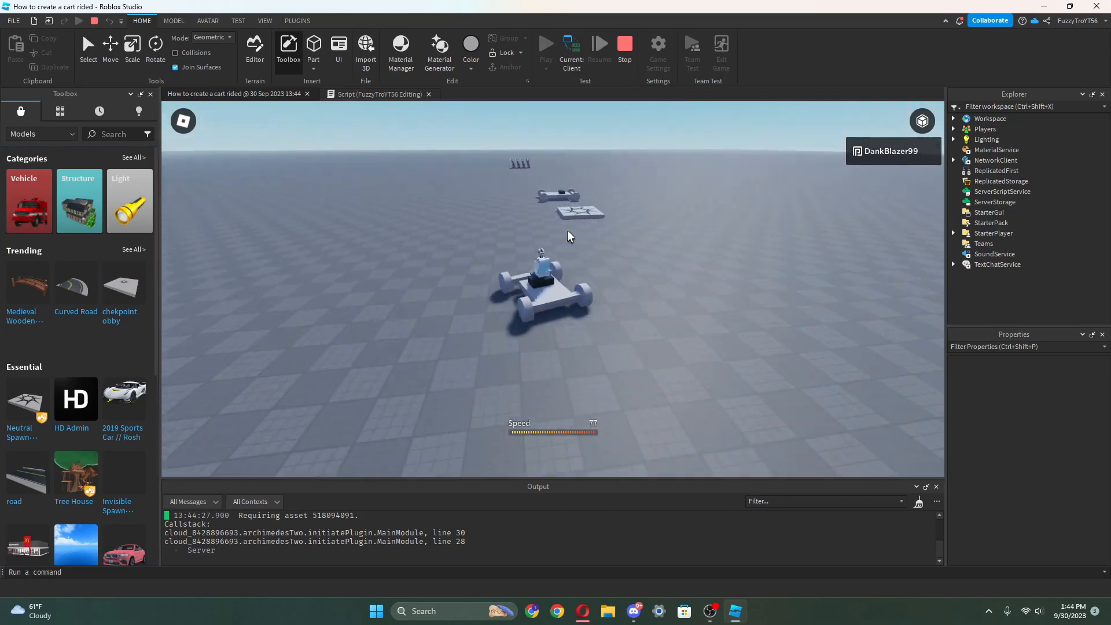
pyautogui.press('a')
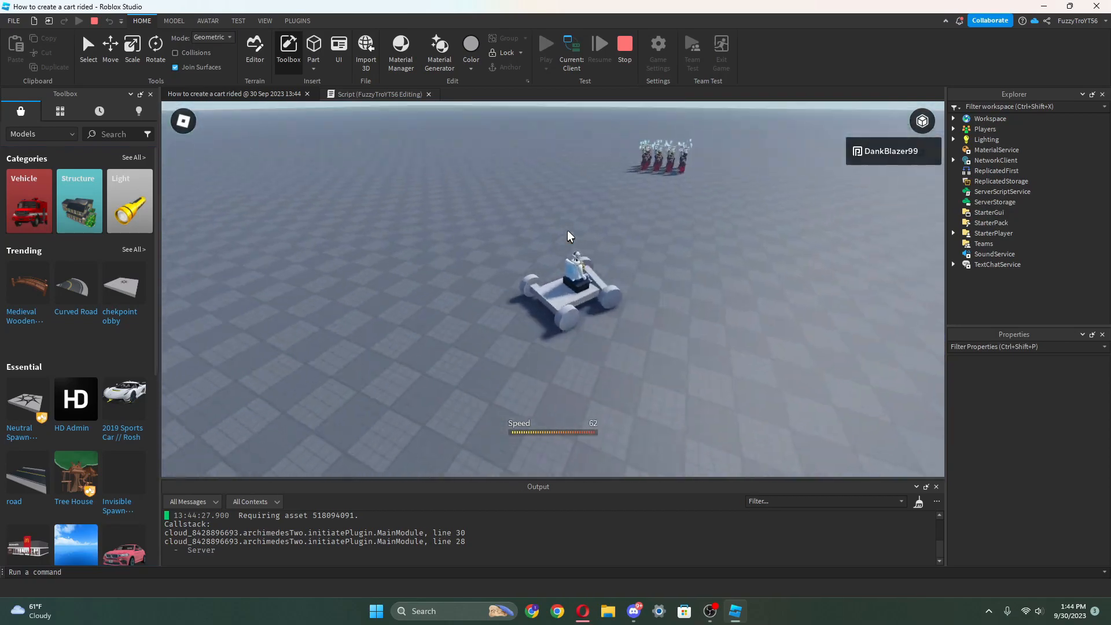
pyautogui.press('d')
pyautogui.press('w')
pyautogui.press('d')
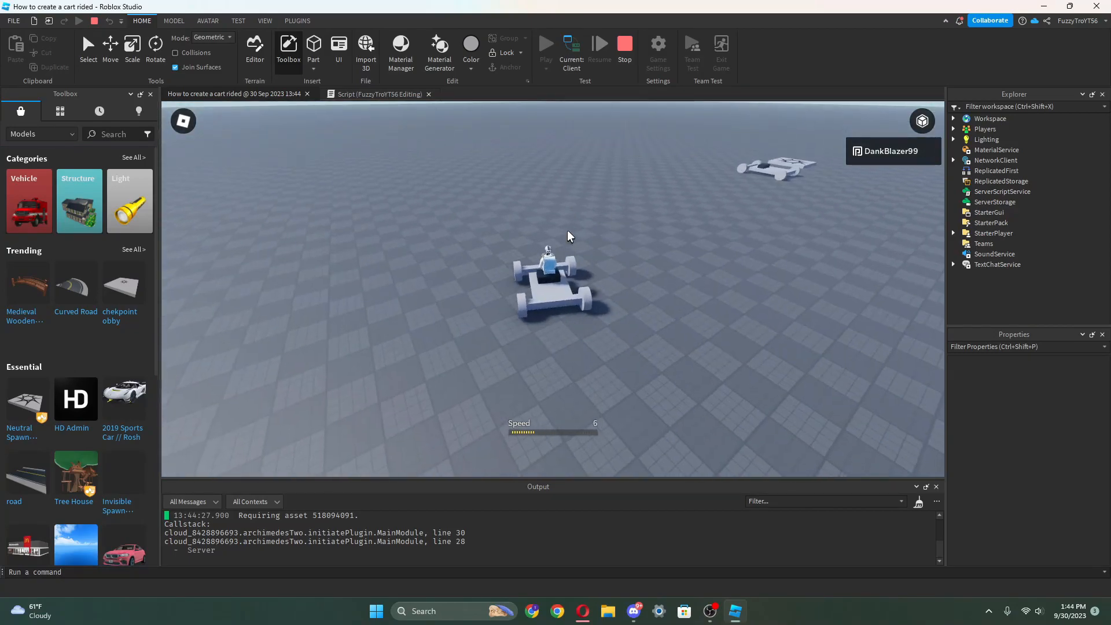
pyautogui.press('w')
pyautogui.press('d')
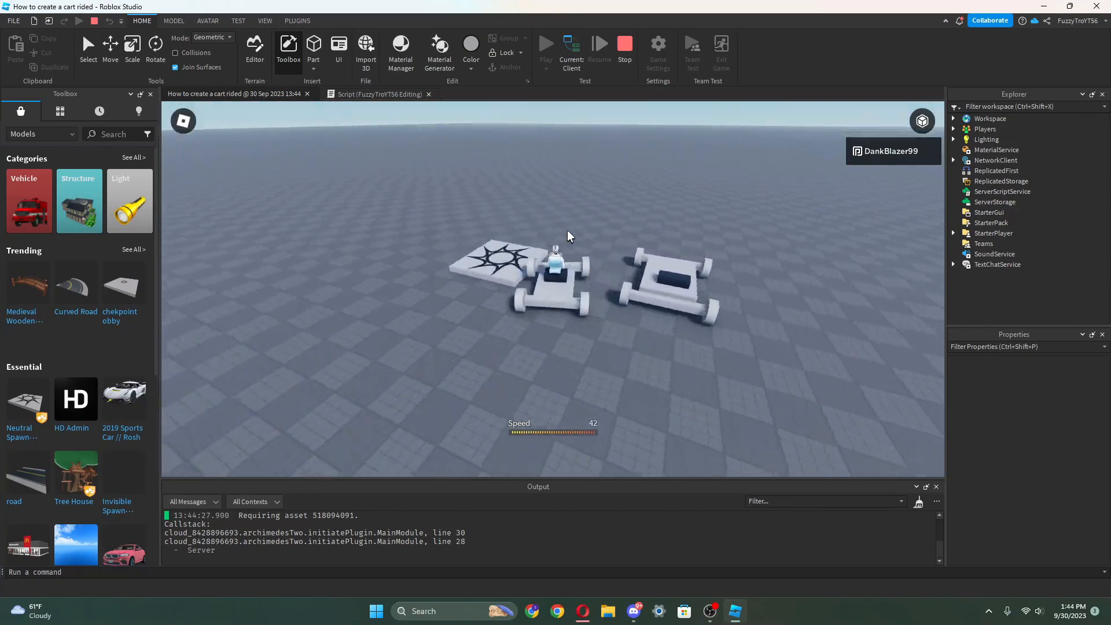
pyautogui.press('a')
pyautogui.press('d')
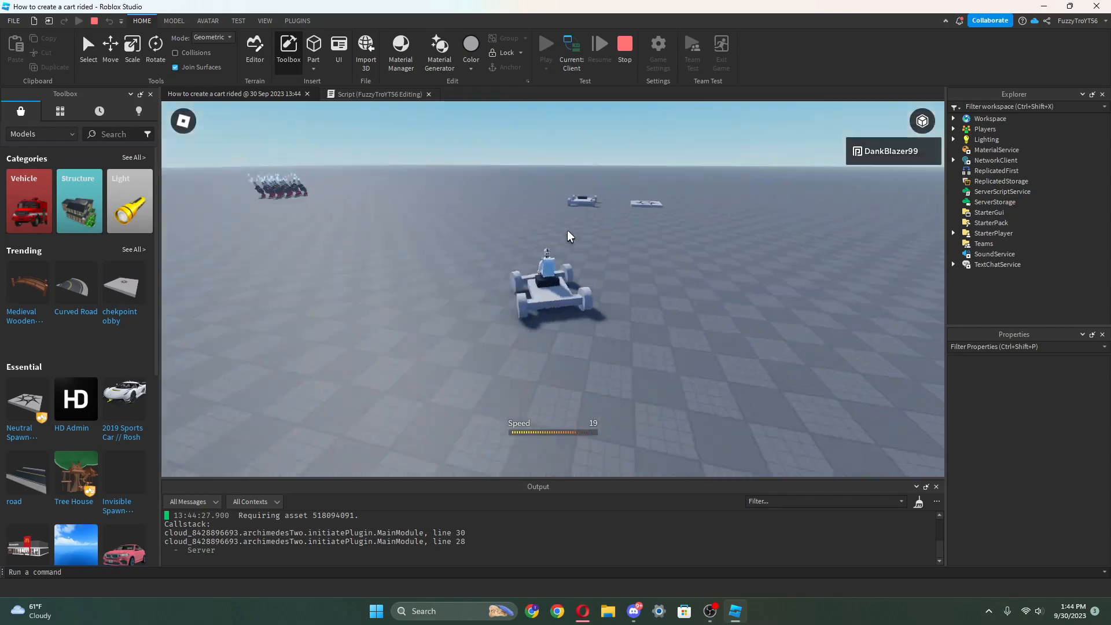
# Make one more turn with the car across the baseplate, then stop the playtest.
pyautogui.press('d')
pyautogui.moveTo(582, 225); pyautogui.dragTo(633, 220, button='right')
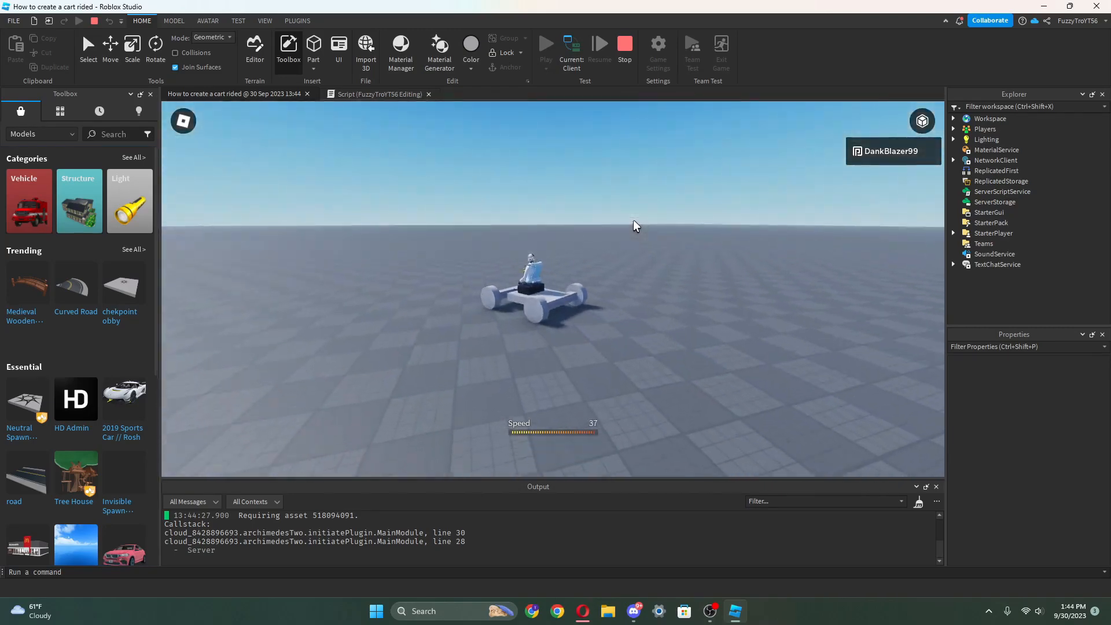
pyautogui.hotkey('shift', 'F5')
# Examine the car's base, wheels, steering axle and seat from several angles.
pyautogui.moveTo(555, 288); pyautogui.dragTo(526, 310, button='right')
pyautogui.press('d')
pyautogui.press('w')
pyautogui.click(525, 309)
pyautogui.press('s')
pyautogui.press('d')
pyautogui.press('w')
pyautogui.press('s')
pyautogui.press('d')
pyautogui.moveTo(551, 226); pyautogui.dragTo(551, 226, button='right')
pyautogui.press('w')
pyautogui.press('s')
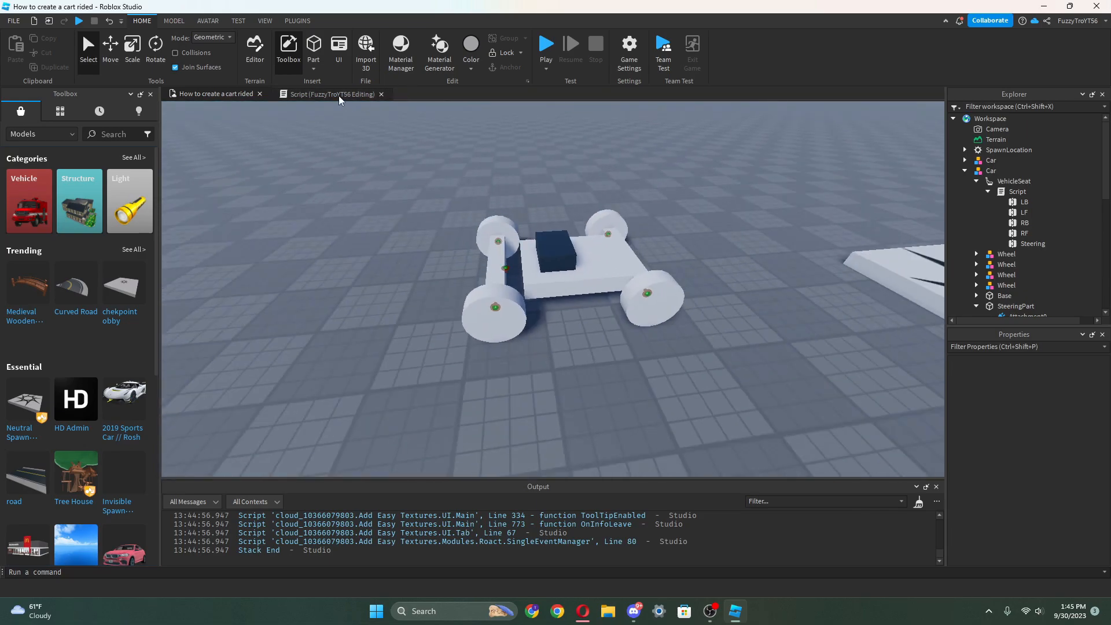
# Select the whole Car model and move it slightly farther from the spawn pad.
pyautogui.moveTo(432, 182); pyautogui.dragTo(731, 339)
pyautogui.moveTo(591, 285); pyautogui.dragTo(532, 294)
pyautogui.press('a')
pyautogui.moveTo(670, 253); pyautogui.dragTo(669, 252, button='right')
pyautogui.press('s')
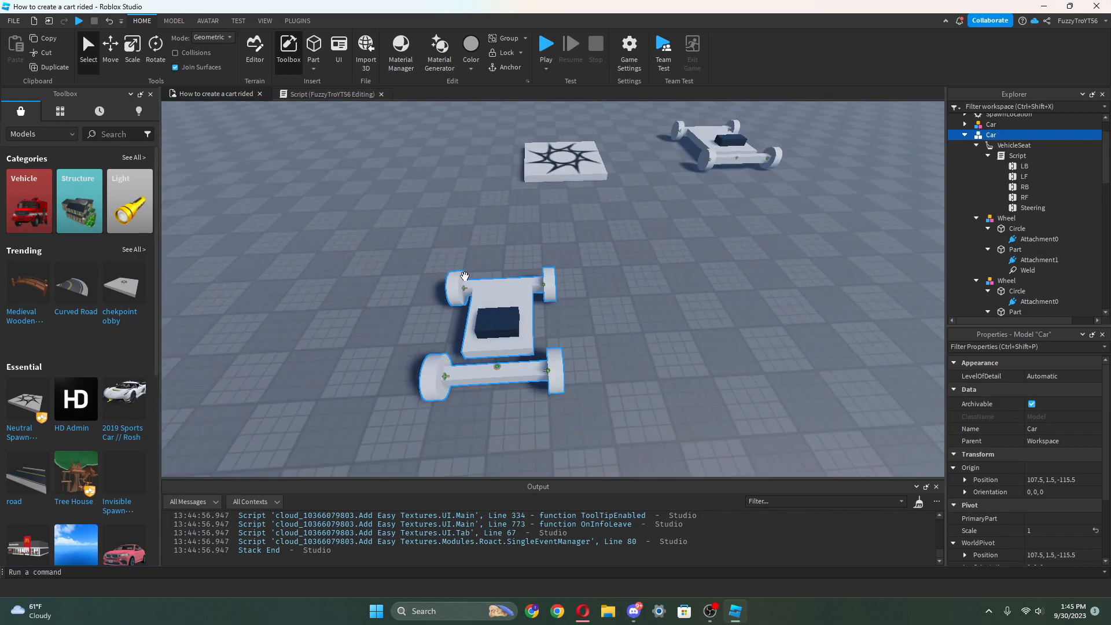
pyautogui.press('f')
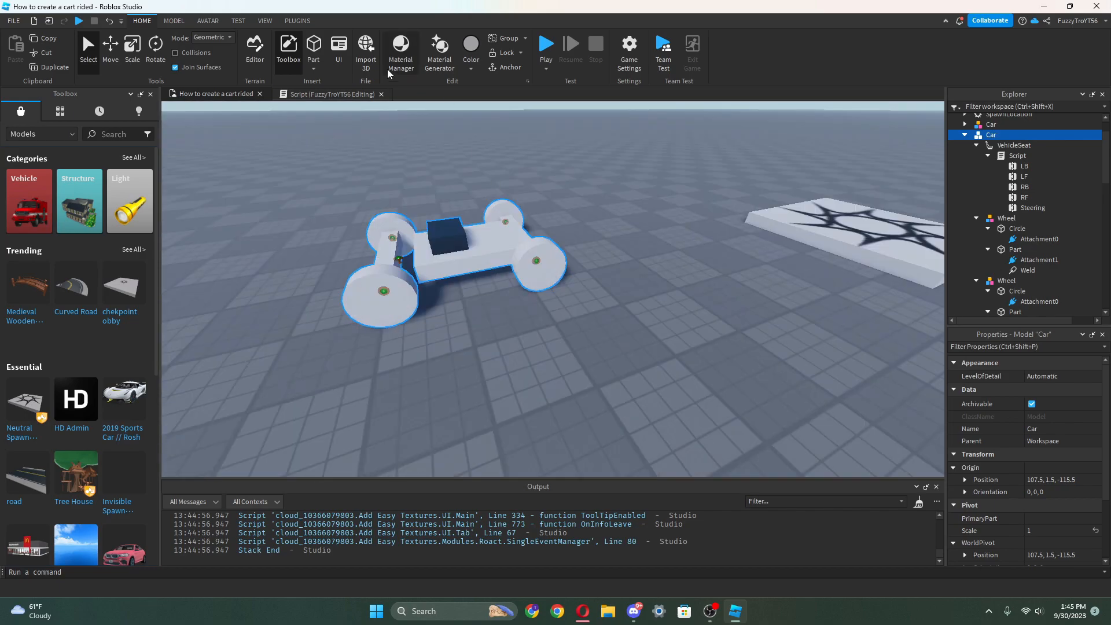
# Insert a new block part on the baseplate beside the car.
pyautogui.click(318, 49)
pyautogui.scroll(-1, 457, 147)
pyautogui.moveTo(561, 231); pyautogui.dragTo(568, 240)
pyautogui.moveTo(568, 240); pyautogui.dragTo(567, 240, button='right')
pyautogui.press('a')
pyautogui.moveTo(568, 241); pyautogui.dragTo(567, 243)
pyautogui.moveTo(568, 241); pyautogui.dragTo(567, 242, button='right')
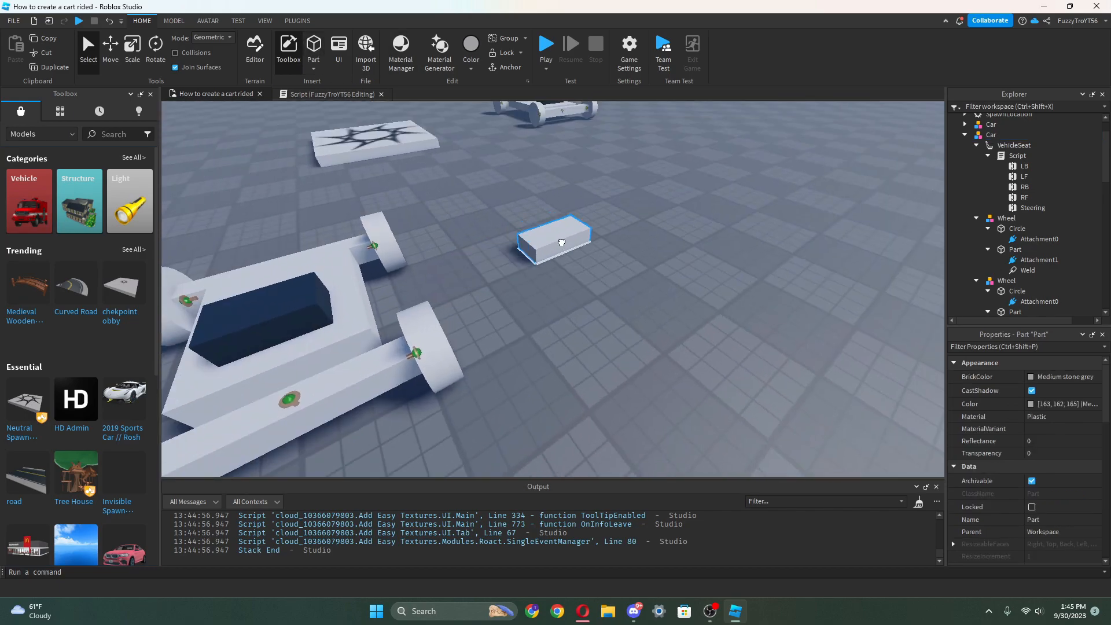
# Place the new block on top of the car's base, lined up with the base's edge next to the seat.
pyautogui.moveTo(355, 263); pyautogui.dragTo(346, 280)
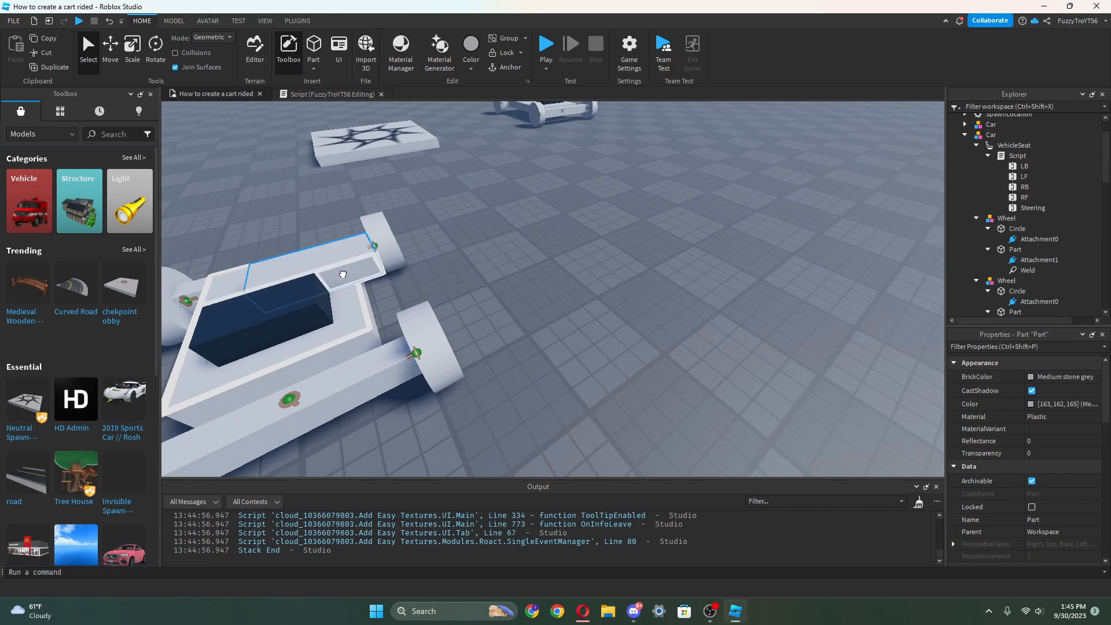
pyautogui.moveTo(354, 253); pyautogui.dragTo(345, 278)
pyautogui.moveTo(343, 278); pyautogui.dragTo(345, 278, button='right')
pyautogui.press('a')
pyautogui.moveTo(345, 278); pyautogui.dragTo(388, 235)
pyautogui.moveTo(345, 278); pyautogui.dragTo(387, 235, button='right')
pyautogui.moveTo(388, 236); pyautogui.dragTo(450, 209)
pyautogui.moveTo(446, 210); pyautogui.dragTo(450, 208, button='right')
pyautogui.moveTo(449, 208); pyautogui.dragTo(456, 204)
pyautogui.moveTo(449, 209); pyautogui.dragTo(456, 203, button='right')
pyautogui.moveTo(456, 203); pyautogui.dragTo(466, 228)
pyautogui.moveTo(456, 203); pyautogui.dragTo(466, 228, button='right')
pyautogui.moveTo(466, 228); pyautogui.dragTo(495, 232)
pyautogui.moveTo(466, 228); pyautogui.dragTo(495, 231, button='right')
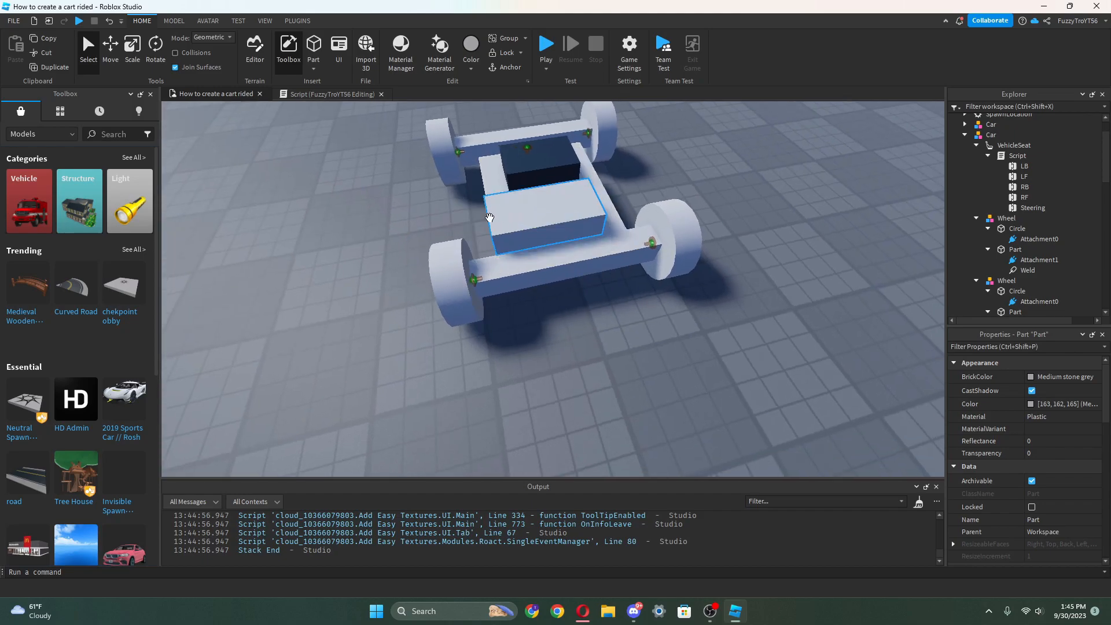
# Scale the block narrower so it becomes a thin wall along the side edge of the base.
pyautogui.click(132, 53)
pyautogui.moveTo(616, 203); pyautogui.dragTo(546, 209)
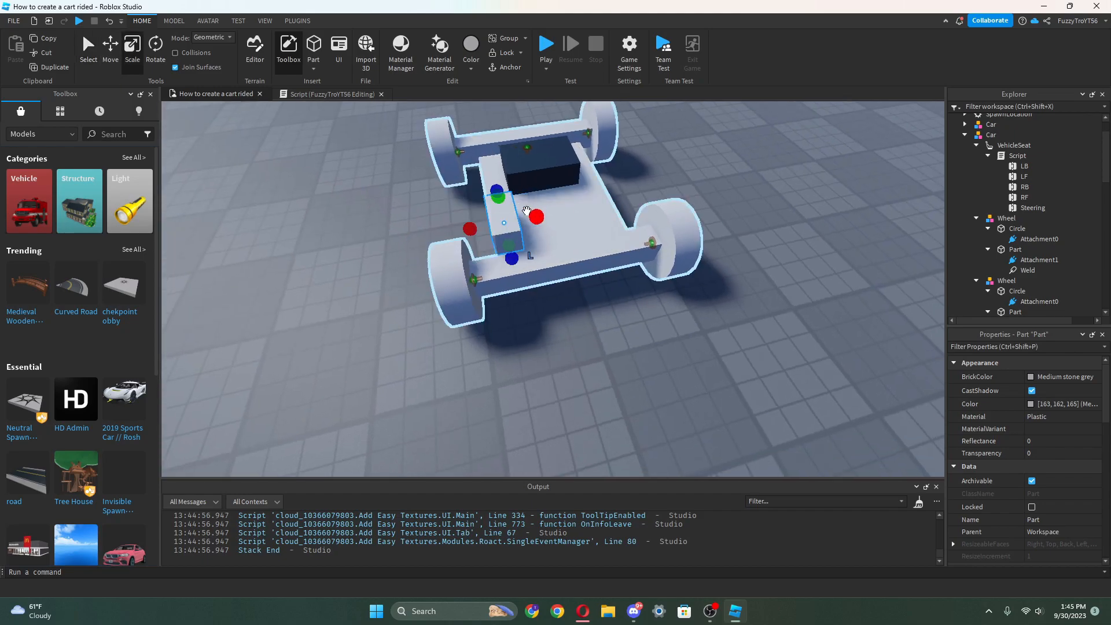
pyautogui.moveTo(527, 210); pyautogui.dragTo(516, 268, button='right')
# Lengthen the thin wall along the full side of the car, reaching over the steering axle.
pyautogui.moveTo(490, 301); pyautogui.dragTo(541, 297)
pyautogui.press('a')
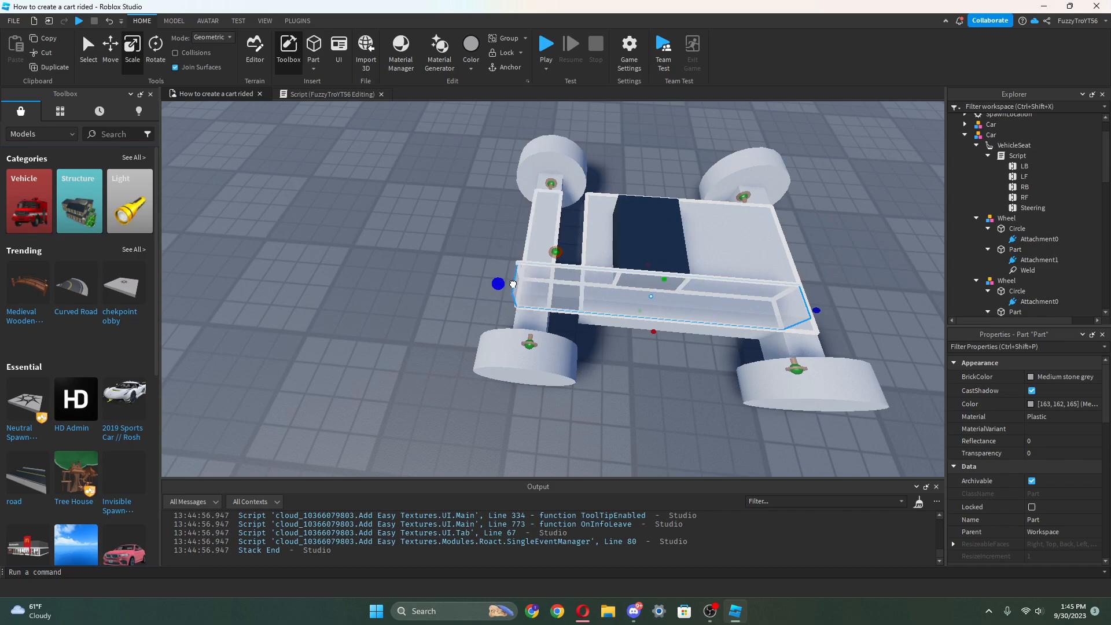
pyautogui.moveTo(513, 285); pyautogui.dragTo(529, 288)
pyautogui.moveTo(513, 284); pyautogui.dragTo(528, 288, button='right')
pyautogui.moveTo(529, 287); pyautogui.dragTo(529, 287)
pyautogui.moveTo(529, 286); pyautogui.dragTo(529, 287, button='right')
pyautogui.moveTo(529, 286); pyautogui.dragTo(530, 287)
pyautogui.moveTo(529, 286); pyautogui.dragTo(529, 286, button='right')
pyautogui.moveTo(529, 287); pyautogui.dragTo(496, 290)
# Duplicate the side wall and place the copy along the opposite edge of the car's base.
pyautogui.moveTo(598, 237); pyautogui.dragTo(709, 319, button='right')
pyautogui.moveTo(449, 272)
pyautogui.mouseDown()
pyautogui.moveTo(463, 276)
pyautogui.moveTo(462, 259)
pyautogui.mouseUp()
pyautogui.moveTo(461, 261); pyautogui.dragTo(590, 268, button='right')
pyautogui.scroll(-3, 590, 268)
pyautogui.click(92, 57)
pyautogui.hotkey('ctrl', 'd')
pyautogui.scroll(-3, 516, 246)
pyautogui.moveTo(588, 347); pyautogui.dragTo(645, 318)
# Fit cross walls between the two side walls at the ends to enclose the seat.
pyautogui.scroll(6, 645, 319)
pyautogui.scroll(-5, 645, 318)
pyautogui.moveTo(645, 318); pyautogui.dragTo(171, 152, button='right')
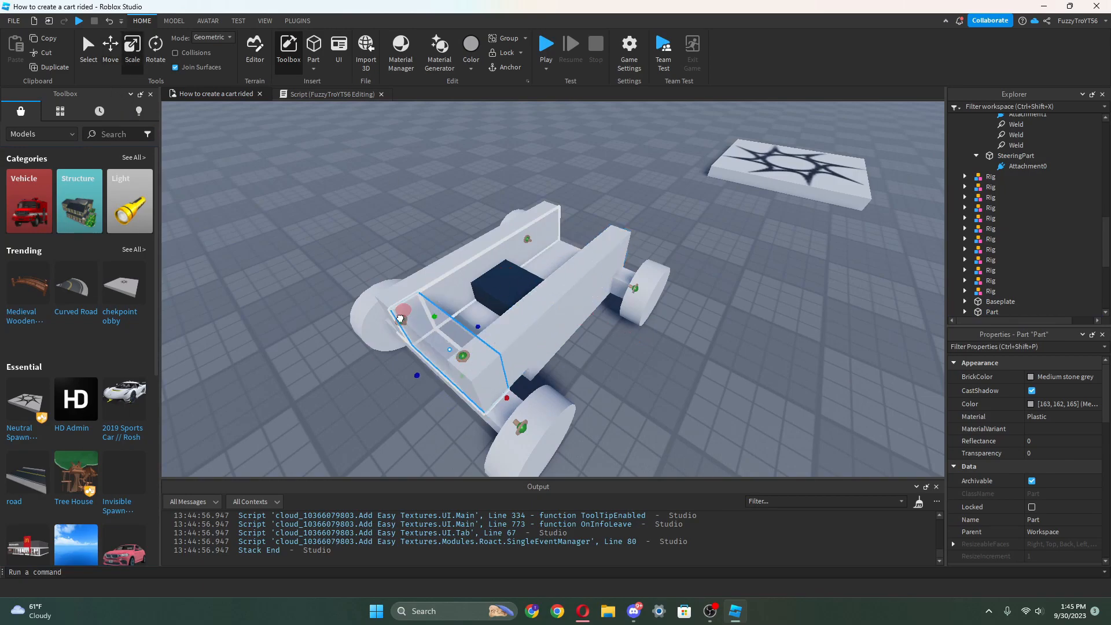
pyautogui.moveTo(400, 319); pyautogui.dragTo(517, 312, button='right')
pyautogui.hotkey('ctrl', '2')
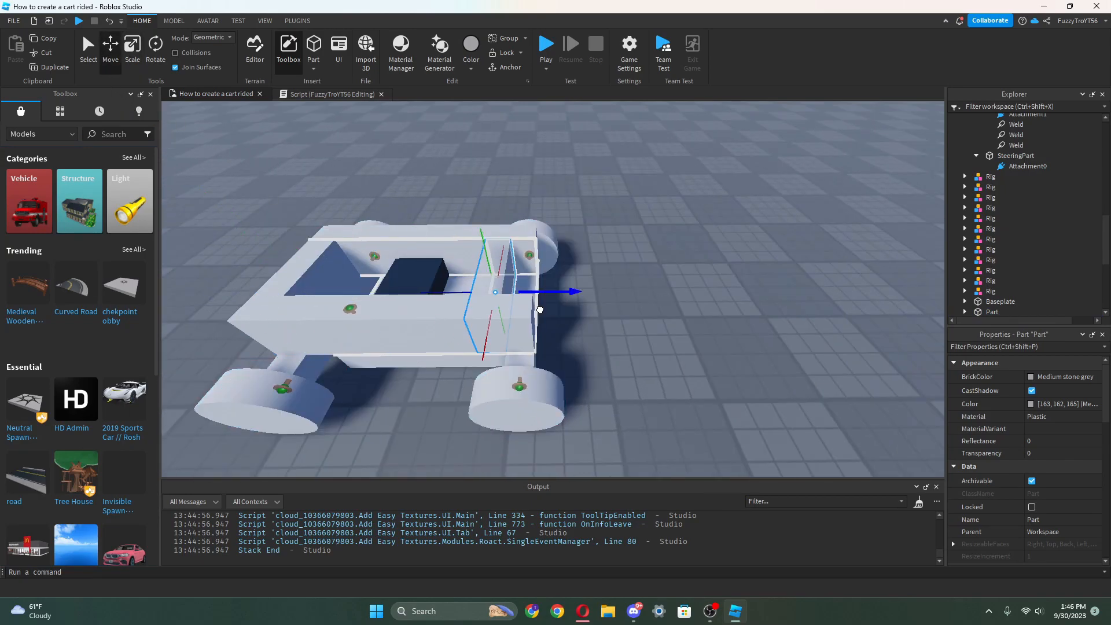
# Playtest the walled car by seating the character and driving it, then stop the test.
pyautogui.press('F5')
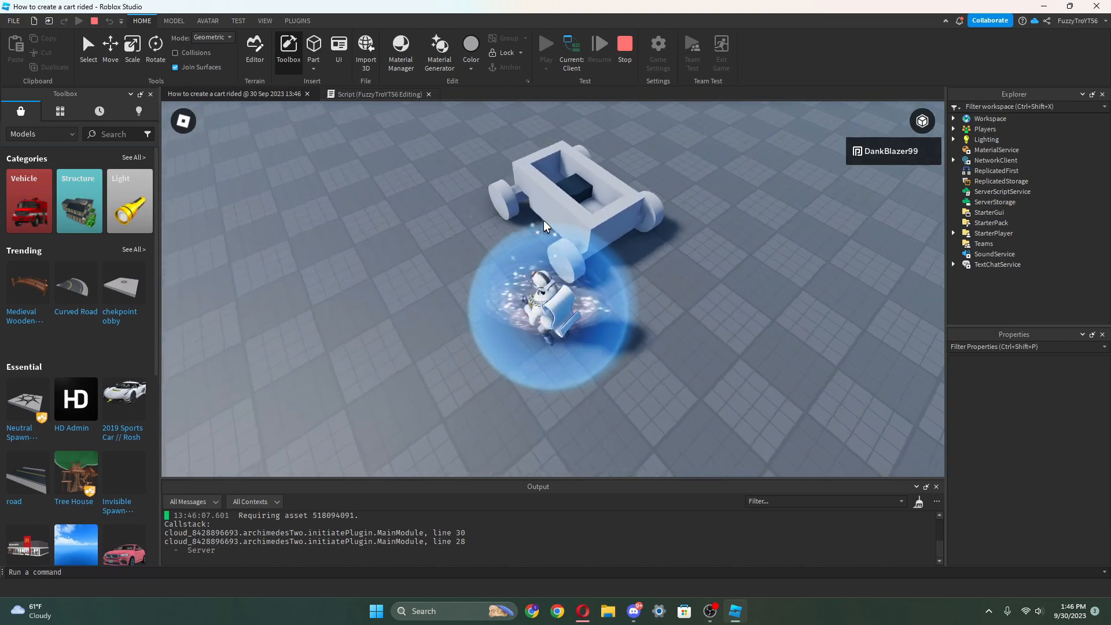
pyautogui.press('w')
pyautogui.moveTo(544, 220); pyautogui.dragTo(543, 220, button='right')
pyautogui.press('space')
pyautogui.press('w')
pyautogui.press('a')
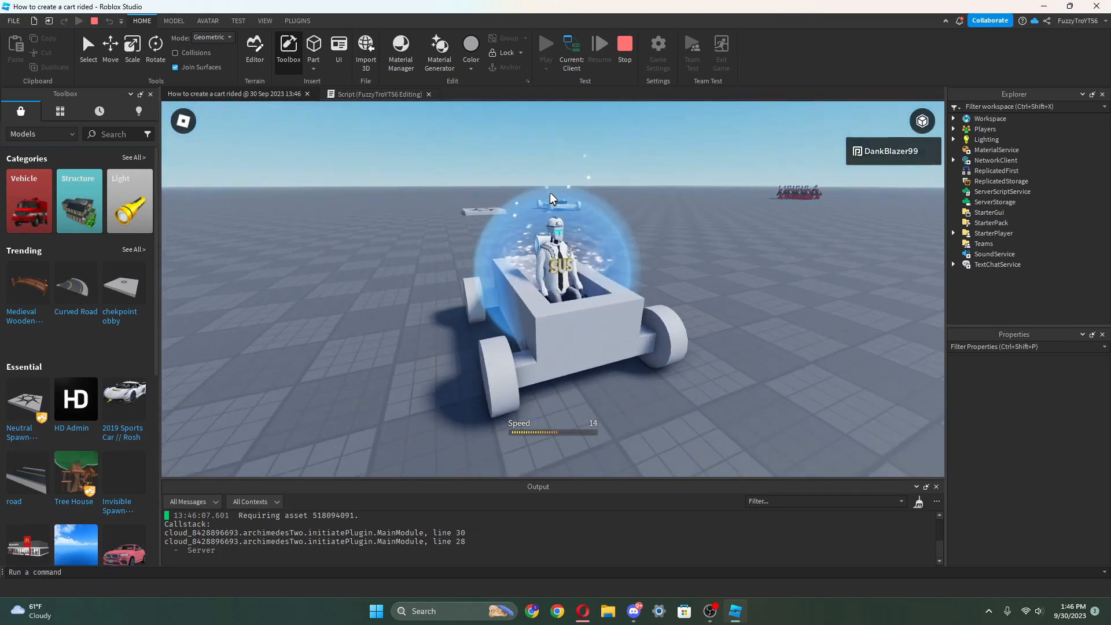
pyautogui.click(626, 45)
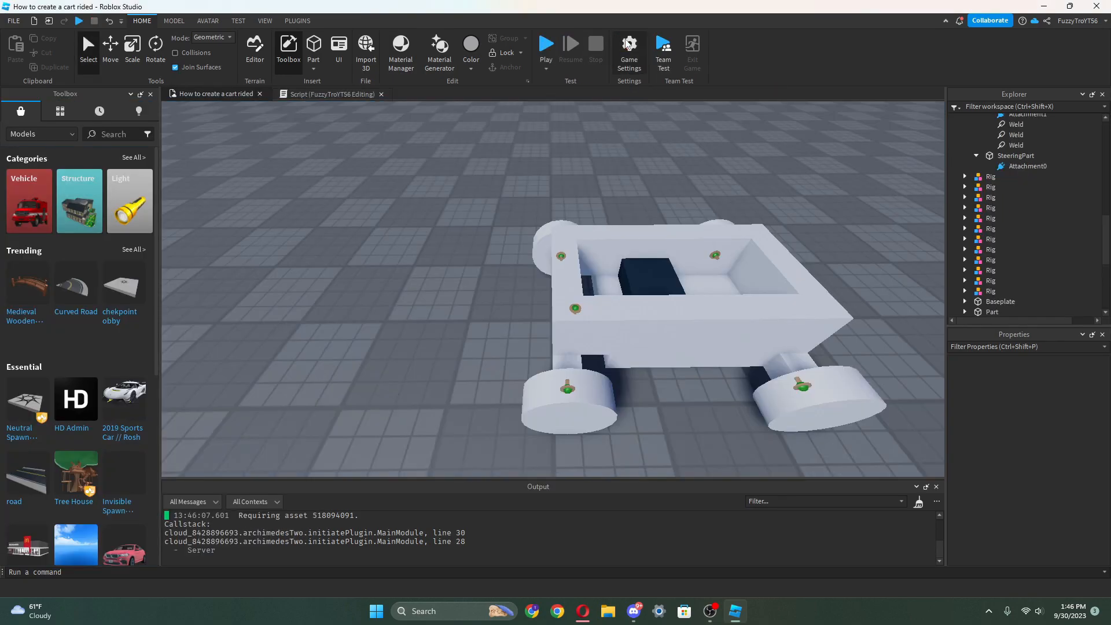
# Try to stretch the side wall at its steering-axle end, then undo the change.
pyautogui.click(595, 247)
pyautogui.moveTo(504, 248); pyautogui.dragTo(533, 238, button='right')
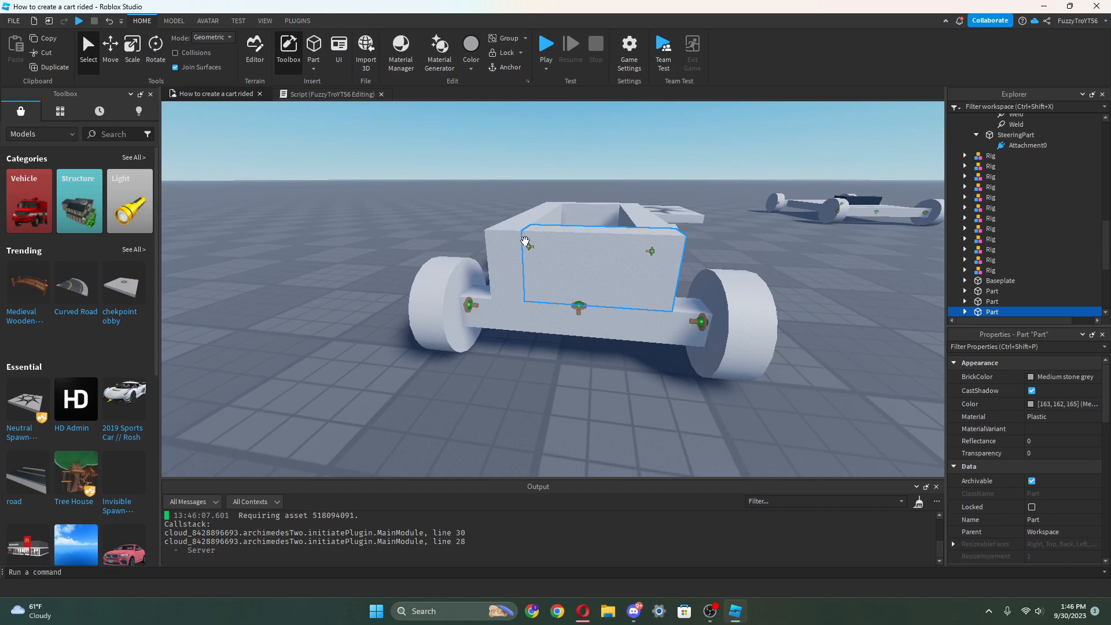
pyautogui.hotkey('ctrl', '3')
pyautogui.press('f')
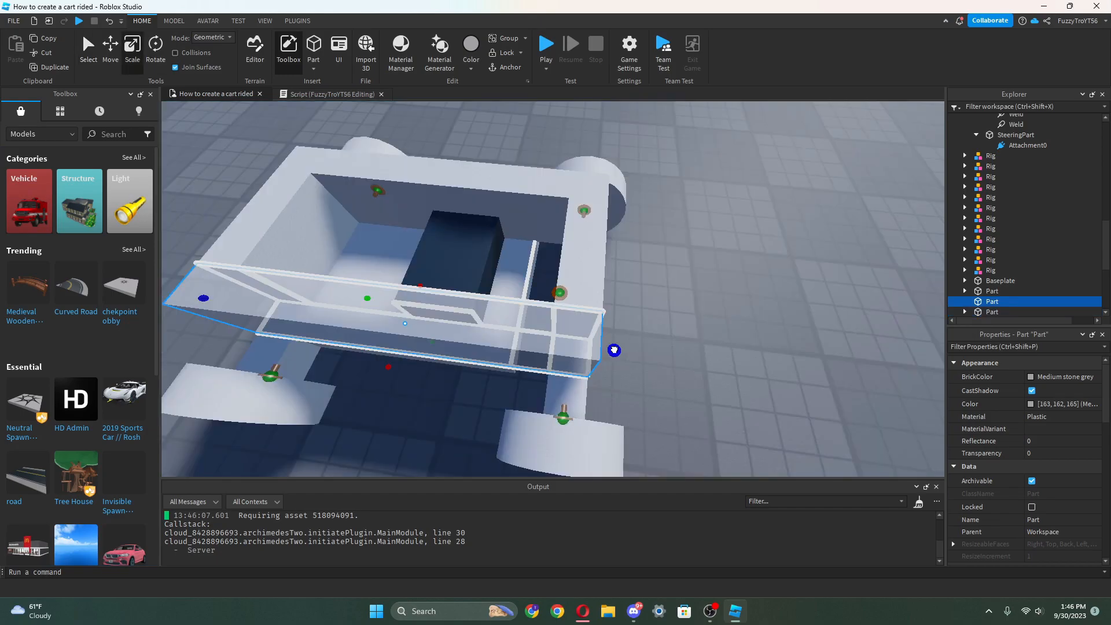
pyautogui.moveTo(634, 351); pyautogui.dragTo(631, 351)
pyautogui.scroll(-3, 625, 355)
pyautogui.scroll(3, 624, 352)
pyautogui.hotkey('ctrl', 'z')
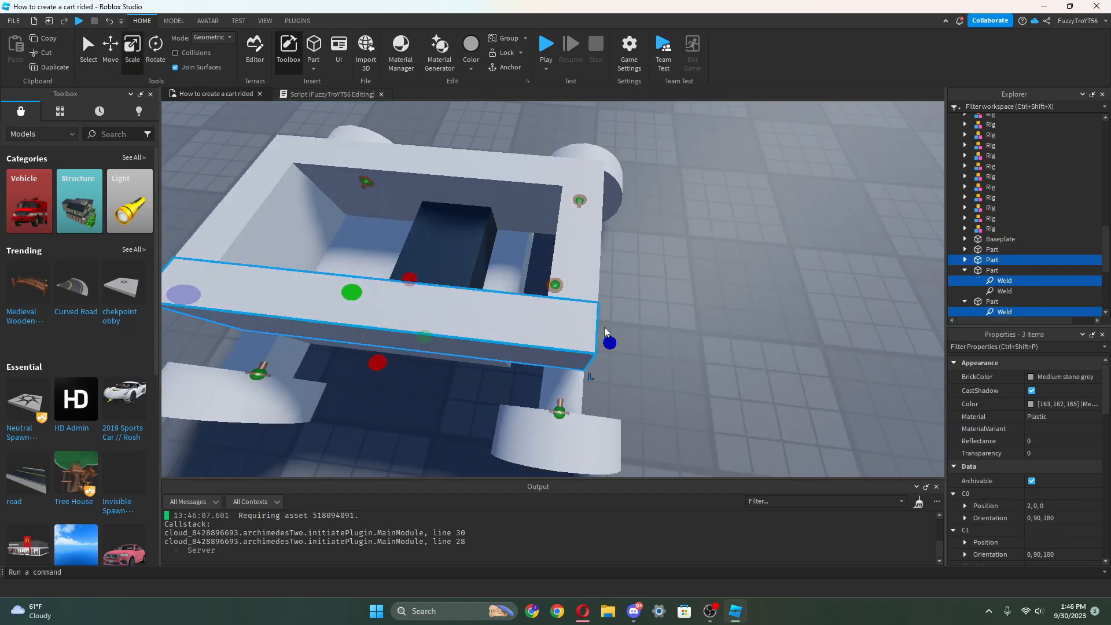
# Select the wall above the steering axle and set the move snap increment to 0.1 studs.
pyautogui.moveTo(605, 333); pyautogui.dragTo(345, 337, button='right')
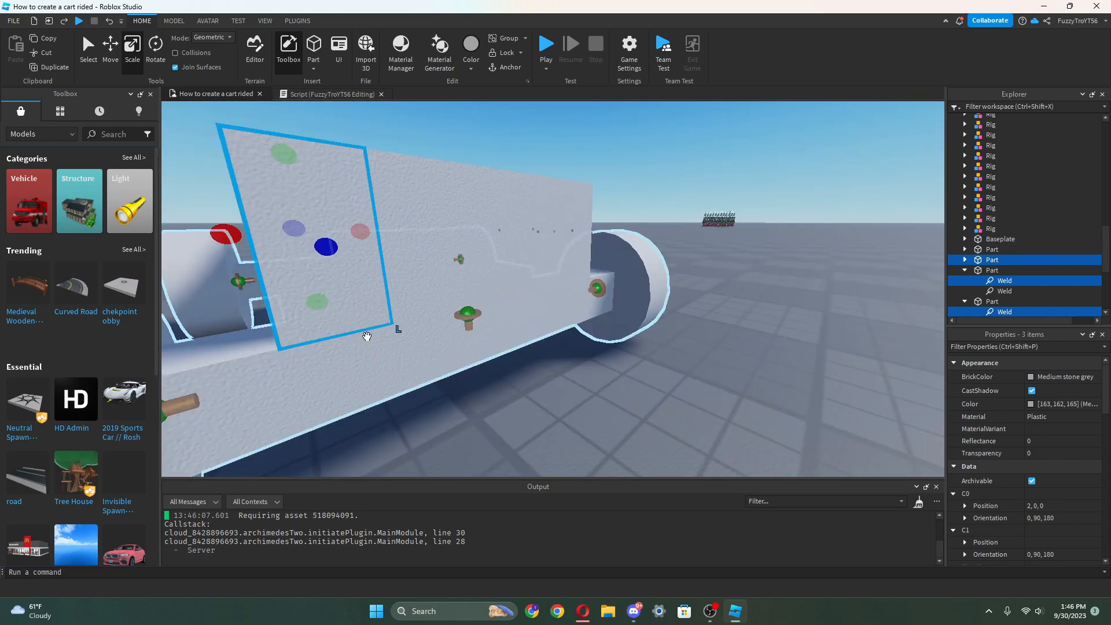
pyautogui.click(454, 296)
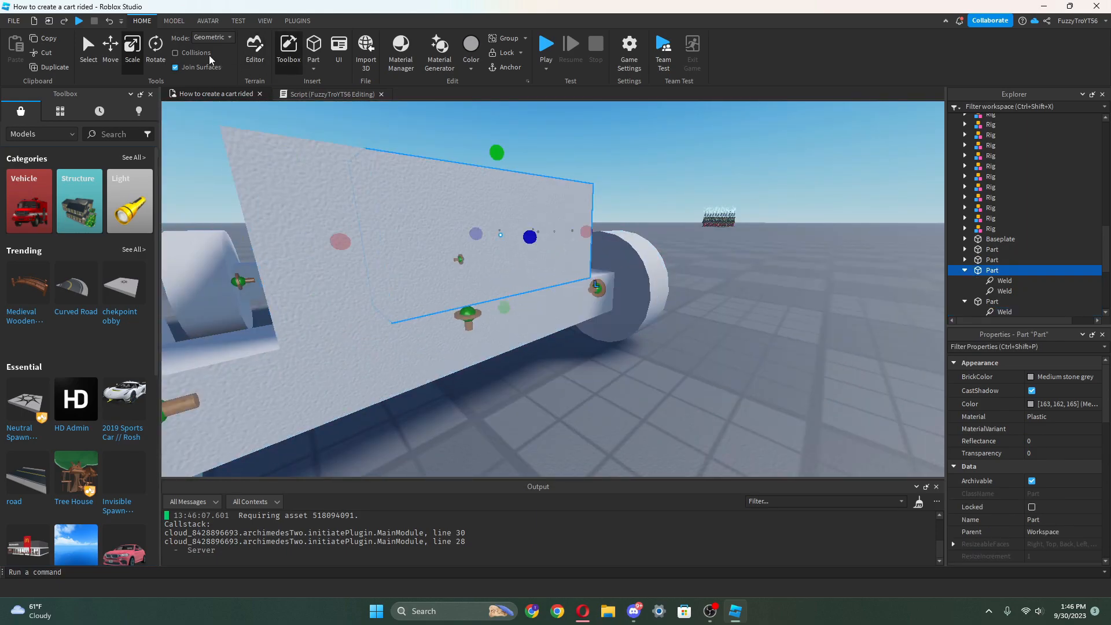
pyautogui.click(180, 21)
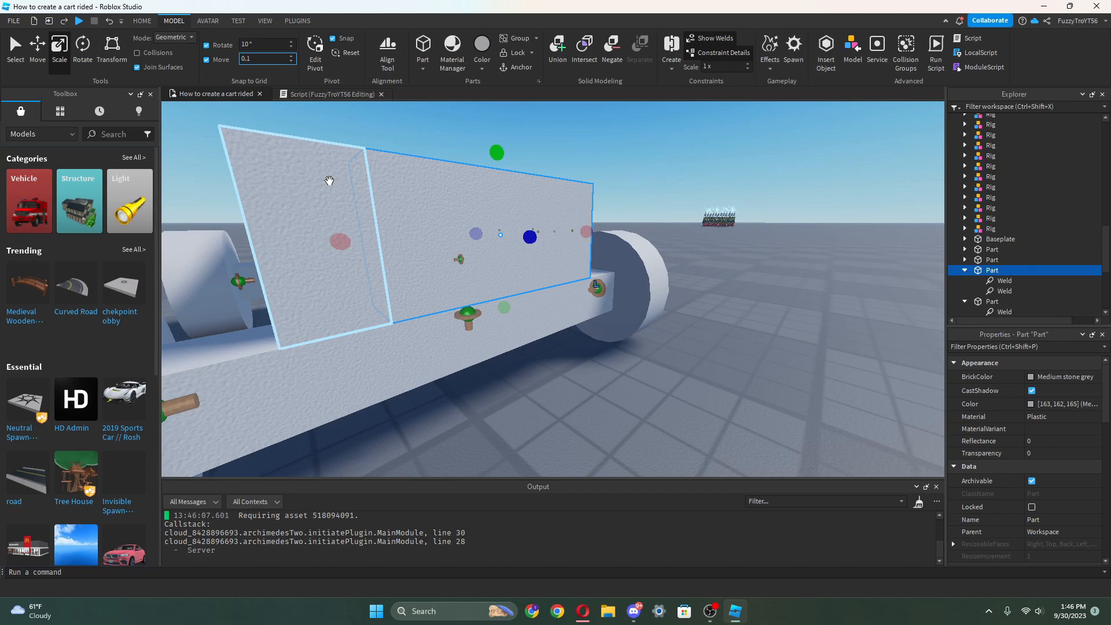
pyautogui.press('Return')
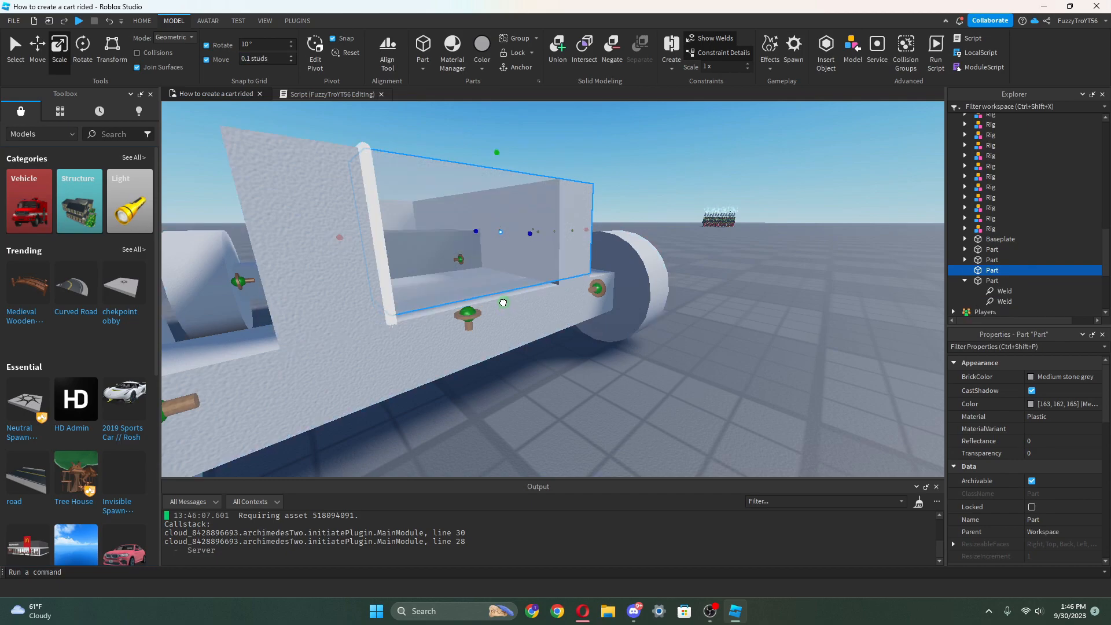
# Raise the undersides of the end wall and the side walls slightly so they clear the steering axle.
pyautogui.moveTo(503, 303); pyautogui.dragTo(560, 276)
pyautogui.click(570, 291)
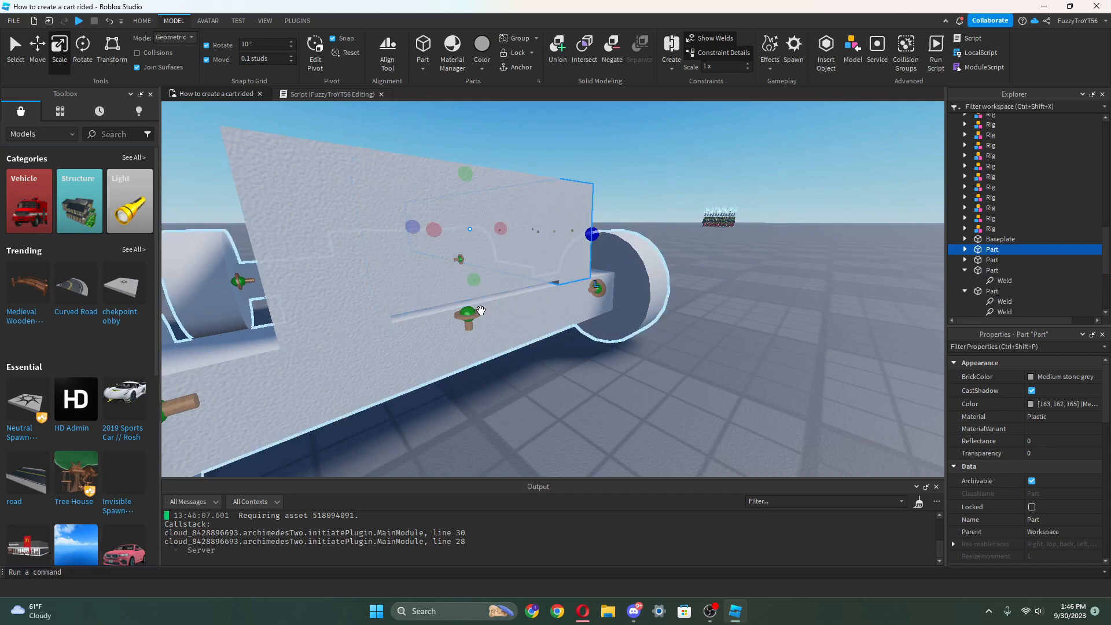
pyautogui.click(344, 322)
pyautogui.moveTo(318, 309); pyautogui.dragTo(318, 300)
pyautogui.scroll(-5, 537, 336)
pyautogui.moveTo(537, 335); pyautogui.dragTo(537, 333, button='right')
pyautogui.scroll(6, 539, 340)
pyautogui.scroll(-5, 538, 336)
pyautogui.scroll(5, 536, 332)
pyautogui.scroll(-4, 536, 323)
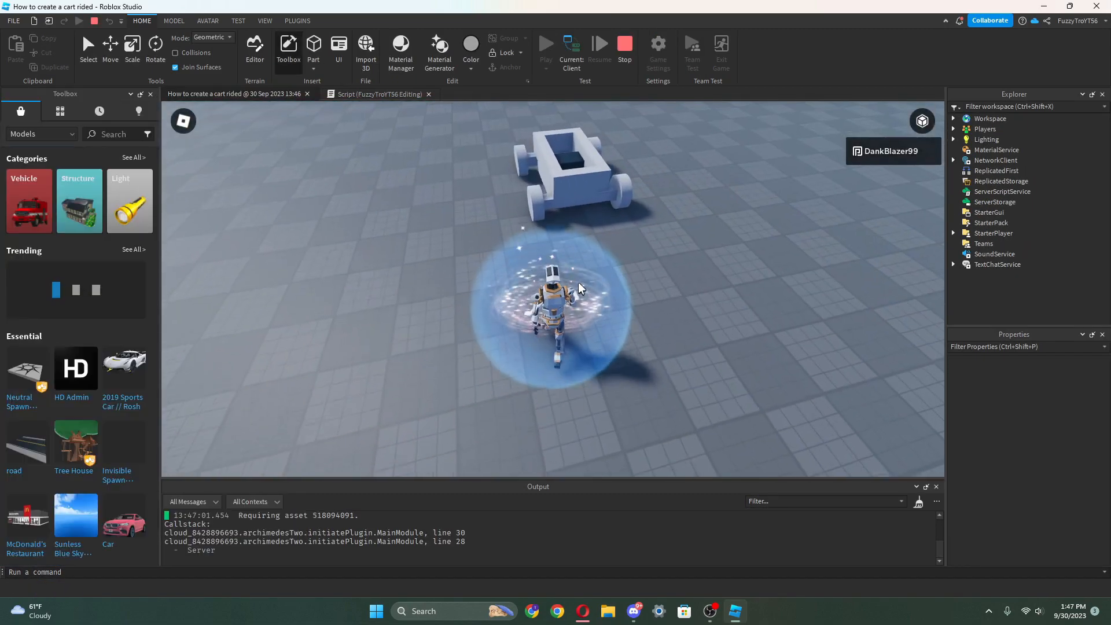
# In a new playtest, seat the character in the car and drive it forward.
pyautogui.press('w')
pyautogui.moveTo(535, 324); pyautogui.dragTo(545, 320, button='right')
pyautogui.press('a')
pyautogui.press('space')
pyautogui.press('w')
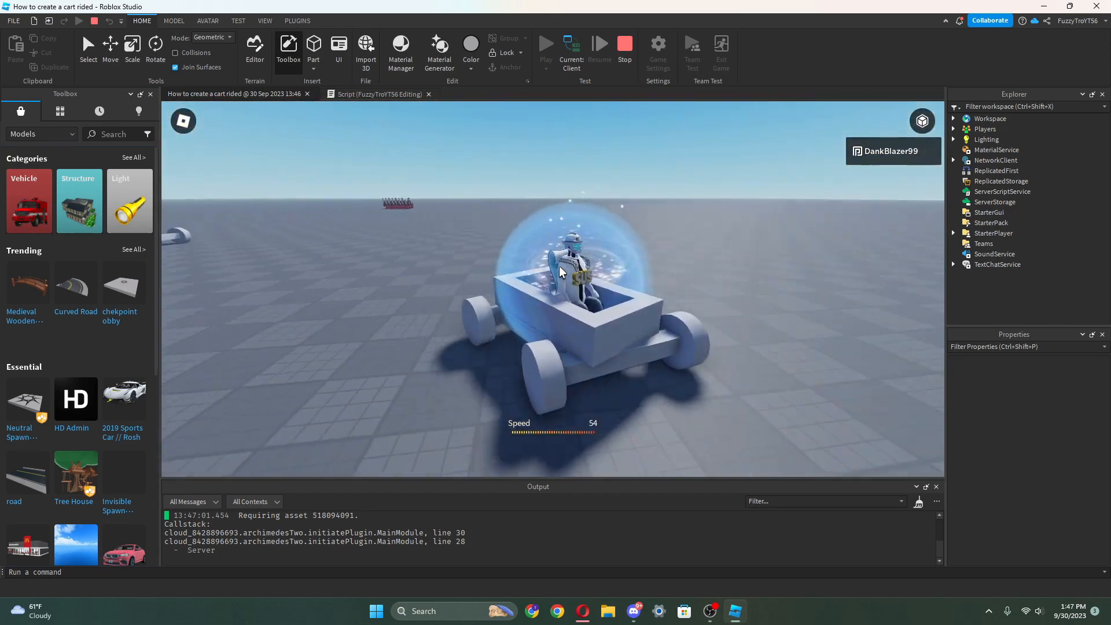
pyautogui.press('w')
pyautogui.moveTo(559, 265); pyautogui.dragTo(559, 266, button='right')
pyautogui.press('w')
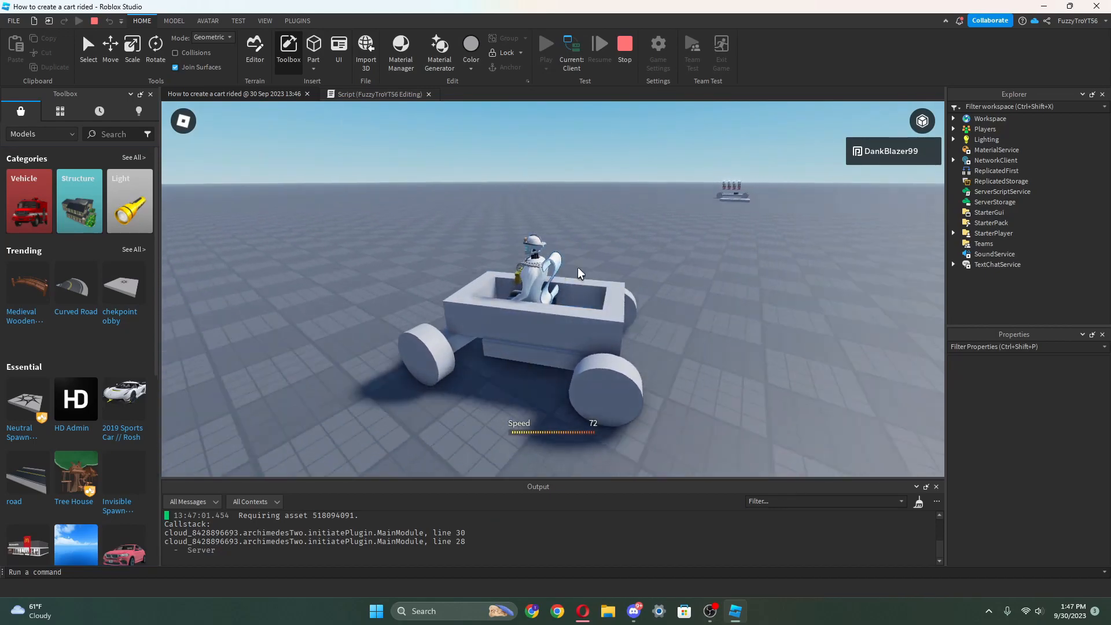
# Steer the car around the baseplate and drive it into the group of rigs.
pyautogui.moveTo(519, 298); pyautogui.dragTo(533, 264, button='right')
pyautogui.press('w')
pyautogui.press('s')
pyautogui.press('a')
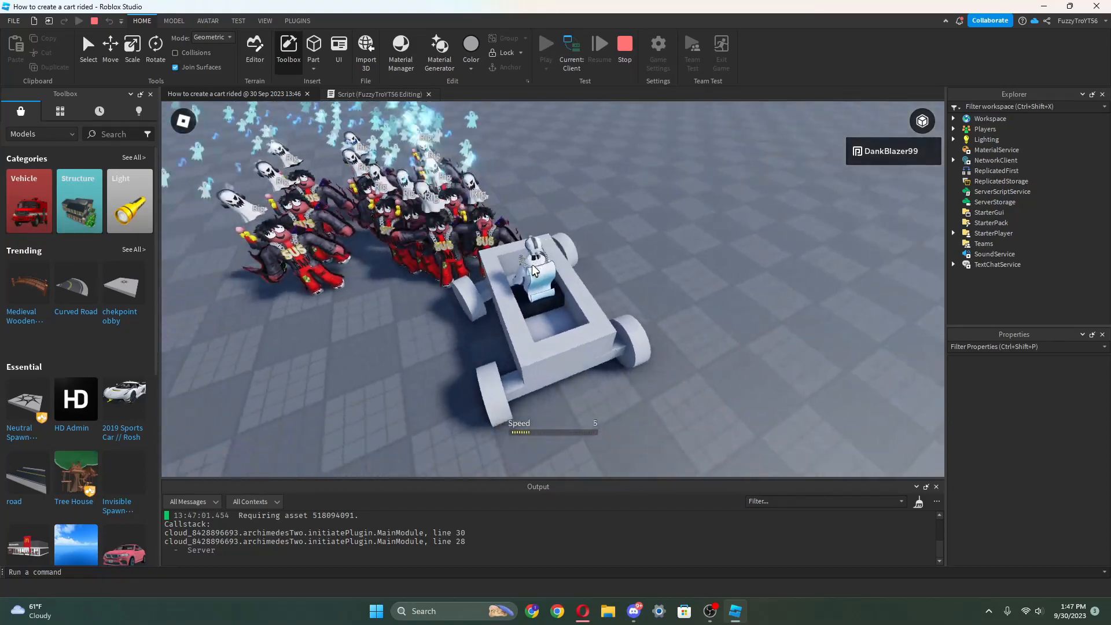
pyautogui.press('w')
pyautogui.press('w')
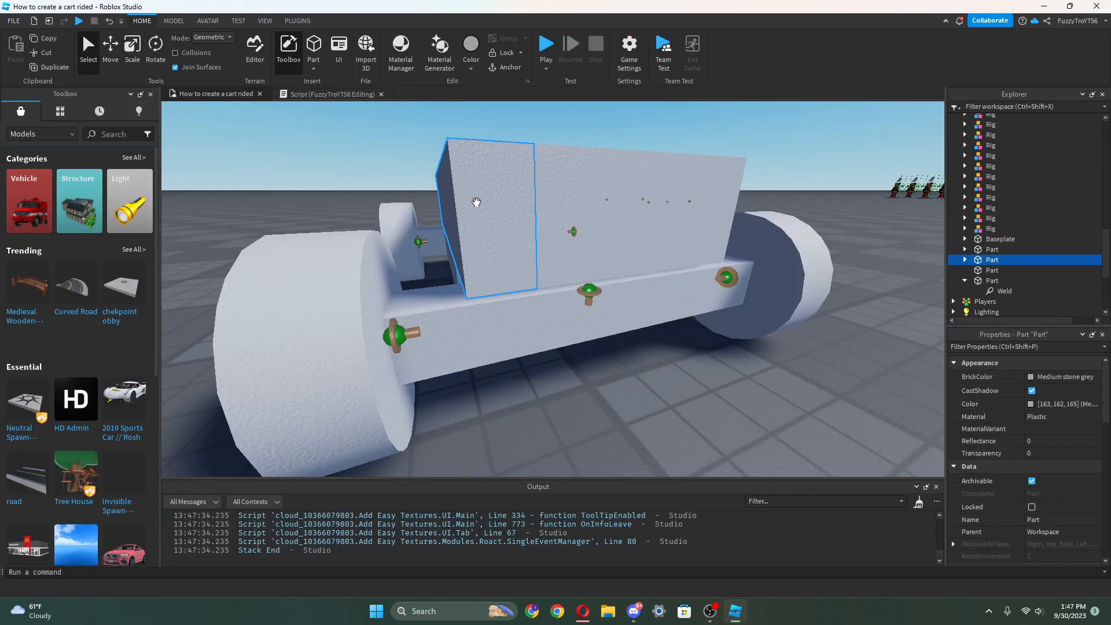
# Try rotating the car's side wall, then undo the change.
pyautogui.moveTo(446, 269); pyautogui.dragTo(440, 240, button='right')
pyautogui.scroll(-5, 497, 292)
pyautogui.scroll(3, 440, 241)
pyautogui.moveTo(506, 267); pyautogui.dragTo(523, 267, button='right')
pyautogui.click(523, 267)
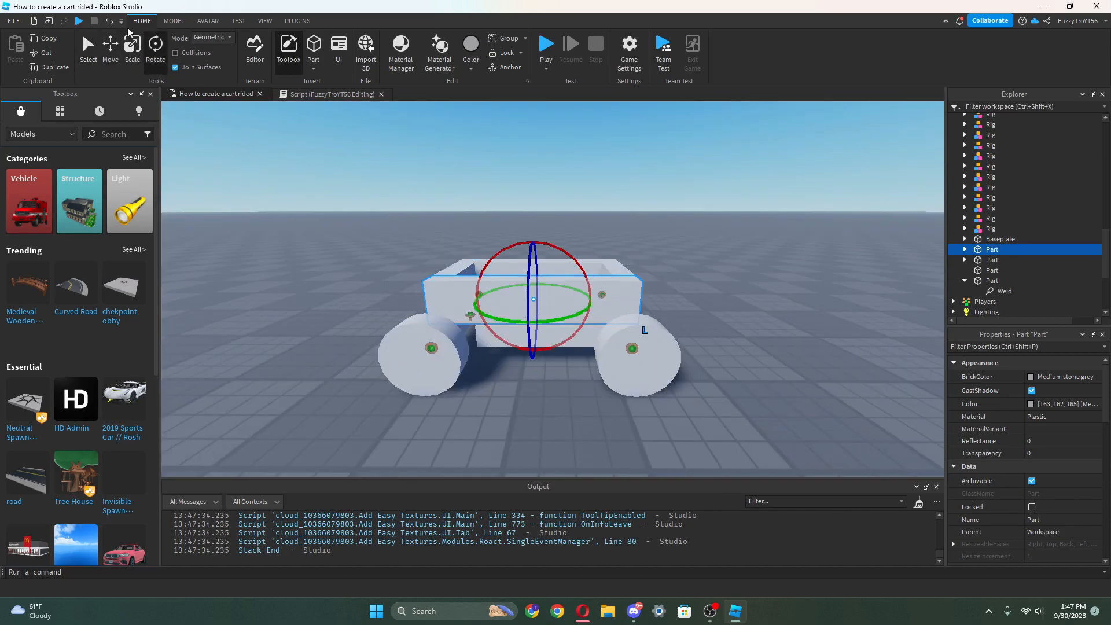
pyautogui.moveTo(533, 260); pyautogui.dragTo(524, 190)
pyautogui.hotkey('ctrl', 'z')
# Inspect the car from the side and from below around the body walls and the steering axle.
pyautogui.moveTo(543, 171); pyautogui.dragTo(543, 170, button='right')
pyautogui.scroll(-4, 543, 170)
pyautogui.click(699, 303)
pyautogui.scroll(4, 661, 297)
pyautogui.moveTo(700, 303); pyautogui.dragTo(659, 225, button='right')
pyautogui.scroll(-4, 662, 297)
pyautogui.scroll(4, 641, 337)
pyautogui.scroll(-4, 665, 278)
pyautogui.scroll(6, 665, 278)
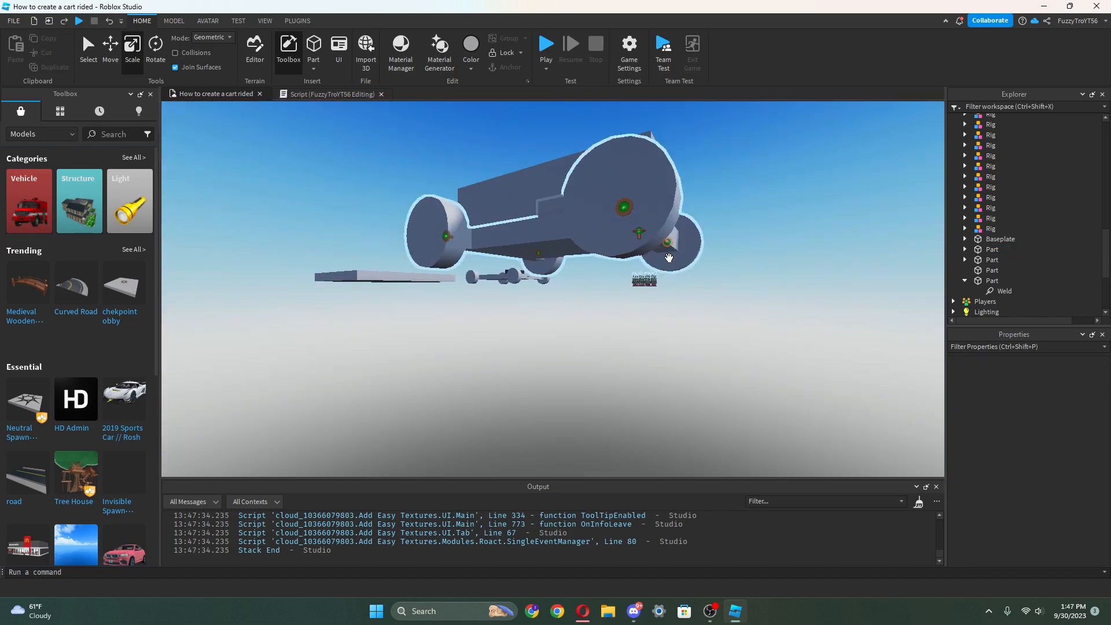
# Stretch the wall above the steering axle outward past the axle to form a deep front block.
pyautogui.scroll(5, 659, 226)
pyautogui.click(463, 214)
pyautogui.moveTo(460, 211); pyautogui.dragTo(521, 217)
pyautogui.scroll(4, 509, 231)
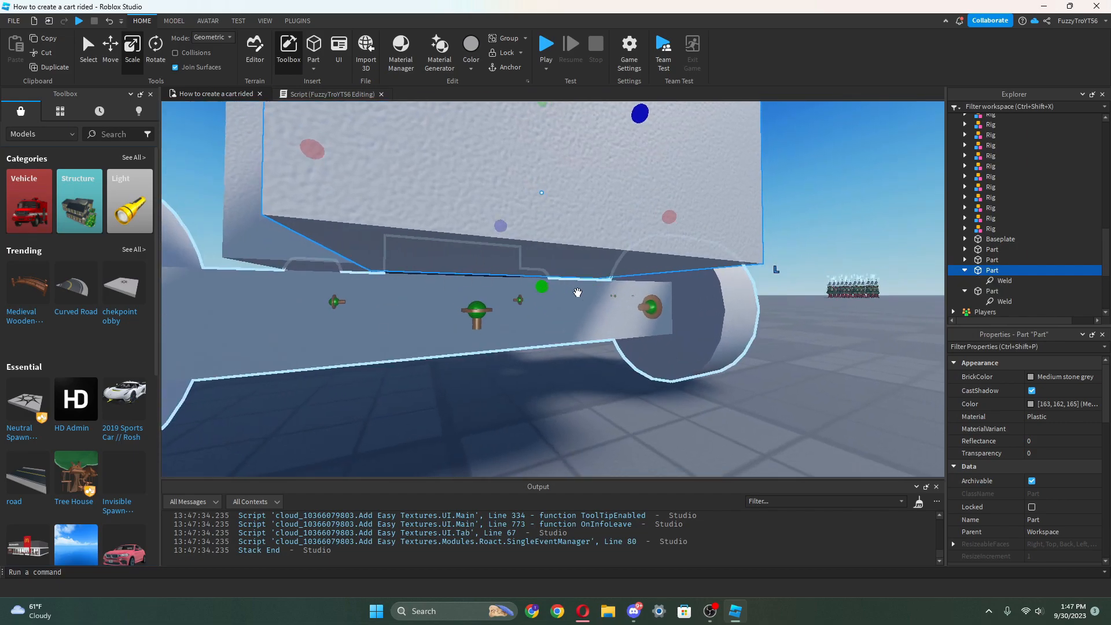
pyautogui.scroll(-5, 578, 293)
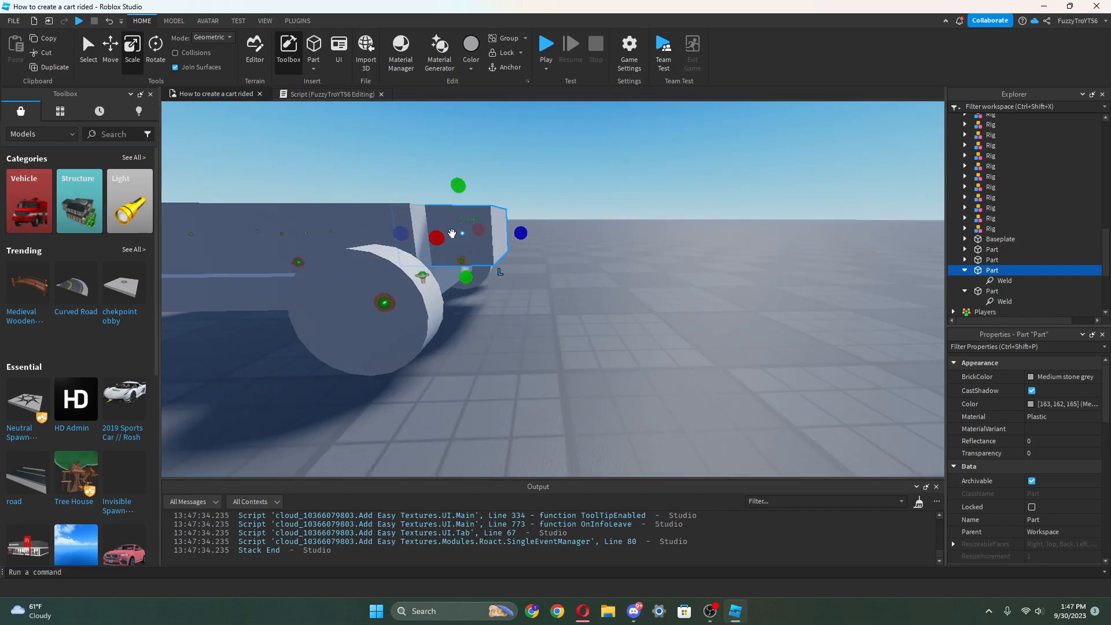
# Extend the adjoining side wall outward until it is flush with the front block's face.
pyautogui.moveTo(398, 210); pyautogui.dragTo(397, 208, button='right')
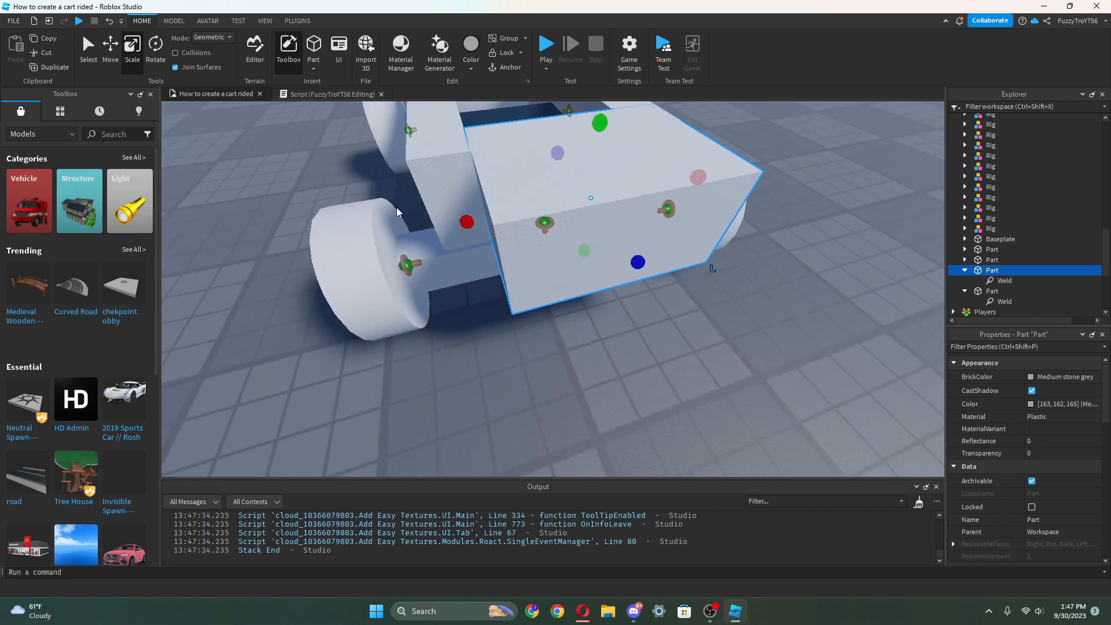
pyautogui.moveTo(462, 189); pyautogui.dragTo(439, 273, button='right')
pyautogui.moveTo(390, 289); pyautogui.dragTo(459, 351)
# Duplicate the front block and resize the copy into a plate that reaches down in front of the steering axle.
pyautogui.click(535, 259)
pyautogui.moveTo(534, 259); pyautogui.dragTo(535, 259, button='right')
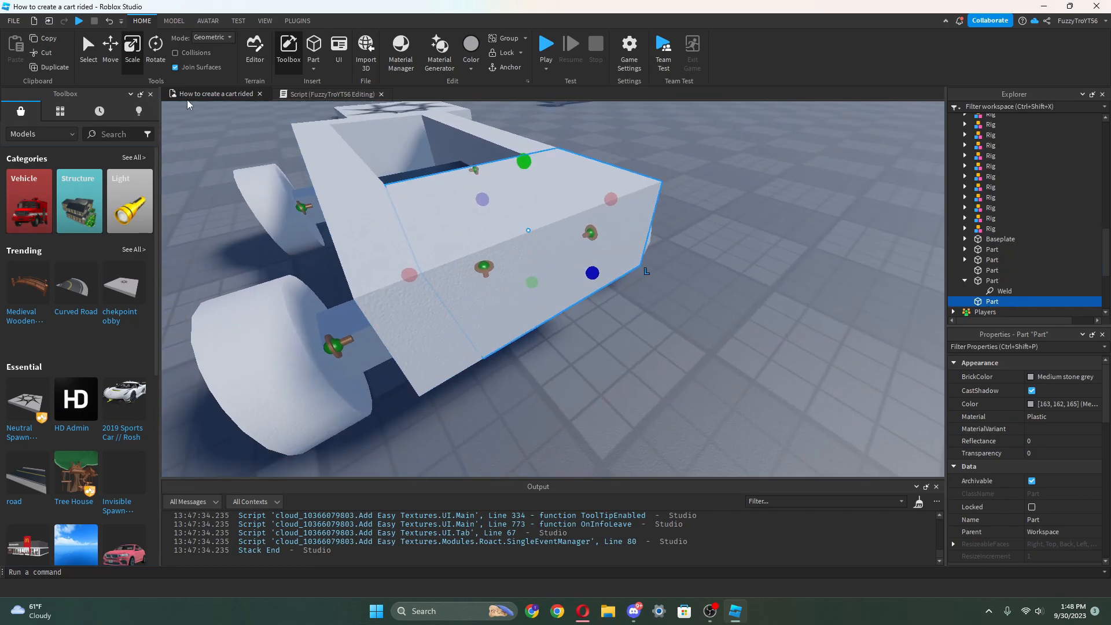
pyautogui.moveTo(524, 161); pyautogui.dragTo(539, 213)
pyautogui.moveTo(557, 236); pyautogui.dragTo(557, 236, button='right')
pyautogui.moveTo(641, 207); pyautogui.dragTo(533, 249, button='right')
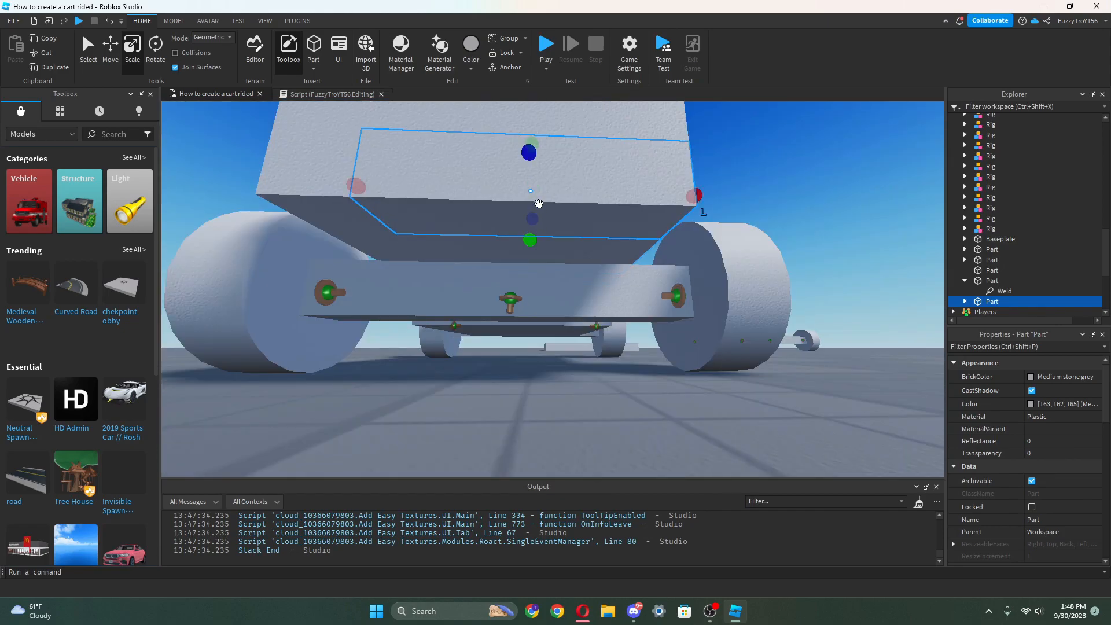
pyautogui.moveTo(535, 186); pyautogui.dragTo(586, 193, button='right')
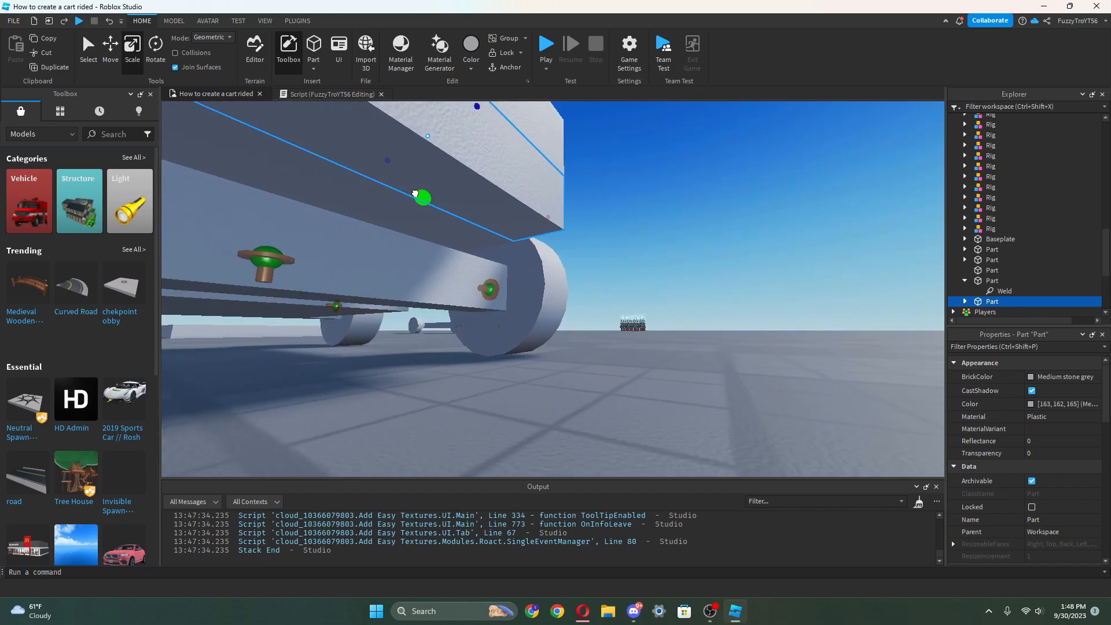
pyautogui.scroll(-5, 420, 244)
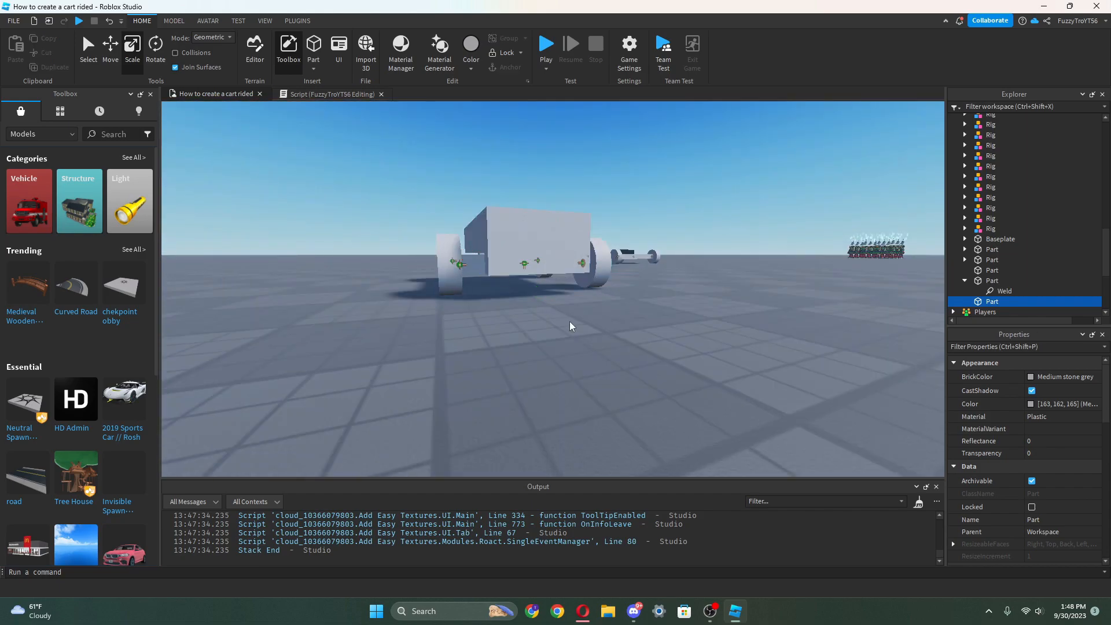
# Inspect the car body and its lowered front plate from the front and from the side.
pyautogui.click(570, 321)
pyautogui.scroll(6, 576, 307)
pyautogui.scroll(-8, 576, 307)
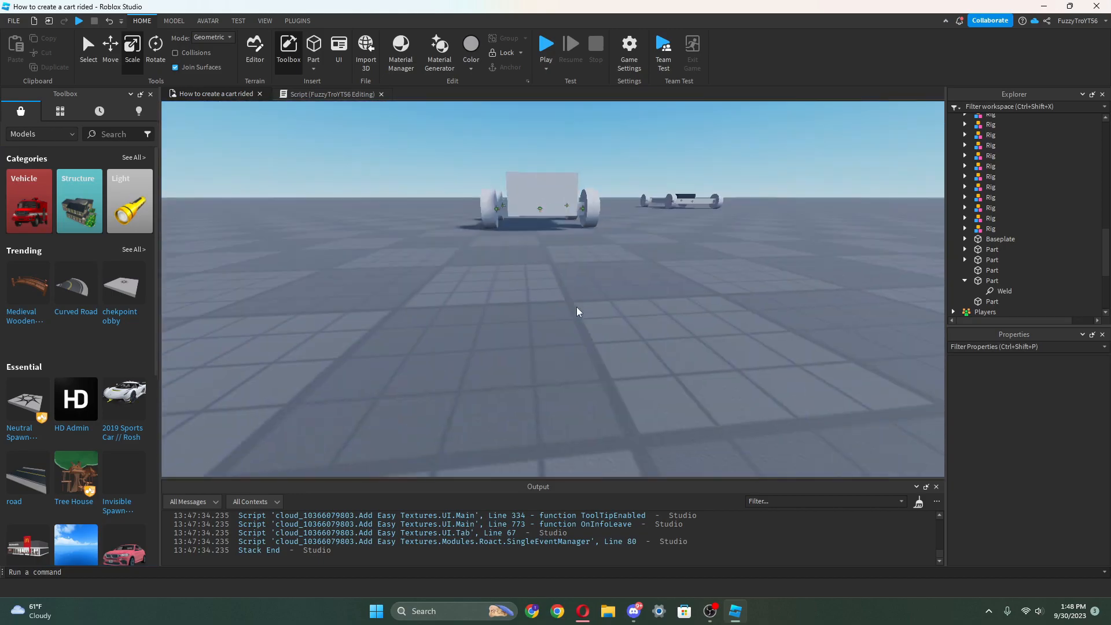
pyautogui.moveTo(577, 307); pyautogui.dragTo(573, 301, button='right')
pyautogui.scroll(5, 576, 307)
pyautogui.scroll(-5, 573, 300)
pyautogui.press('d')
pyautogui.moveTo(639, 245); pyautogui.dragTo(620, 239, button='right')
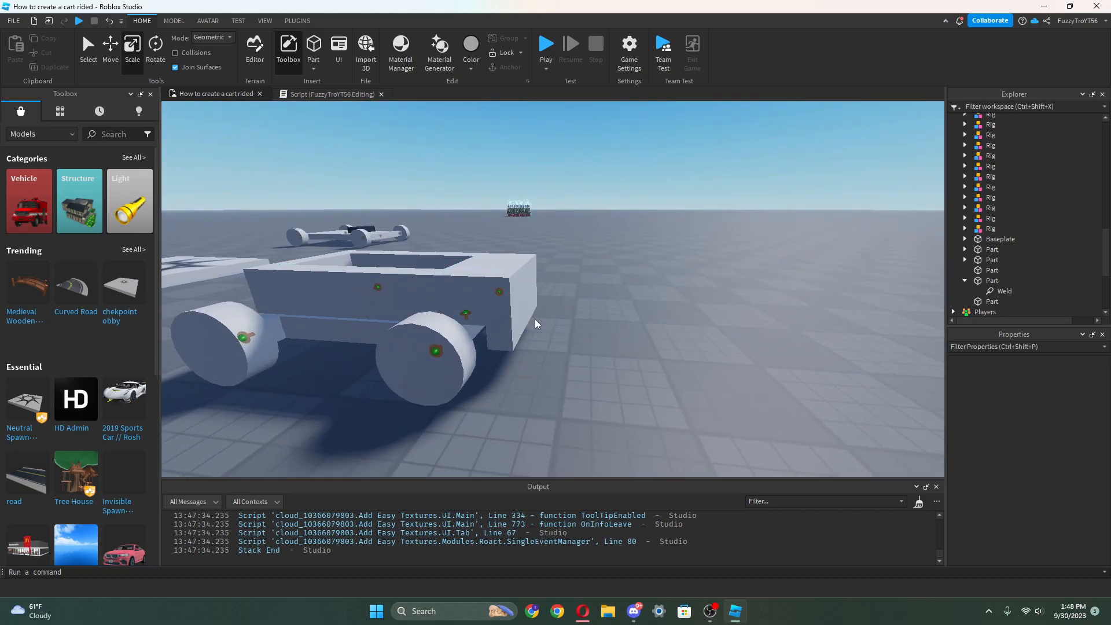
pyautogui.scroll(-2, 535, 318)
# Search the toolbox meshes for "spike".
pyautogui.click(313, 67)
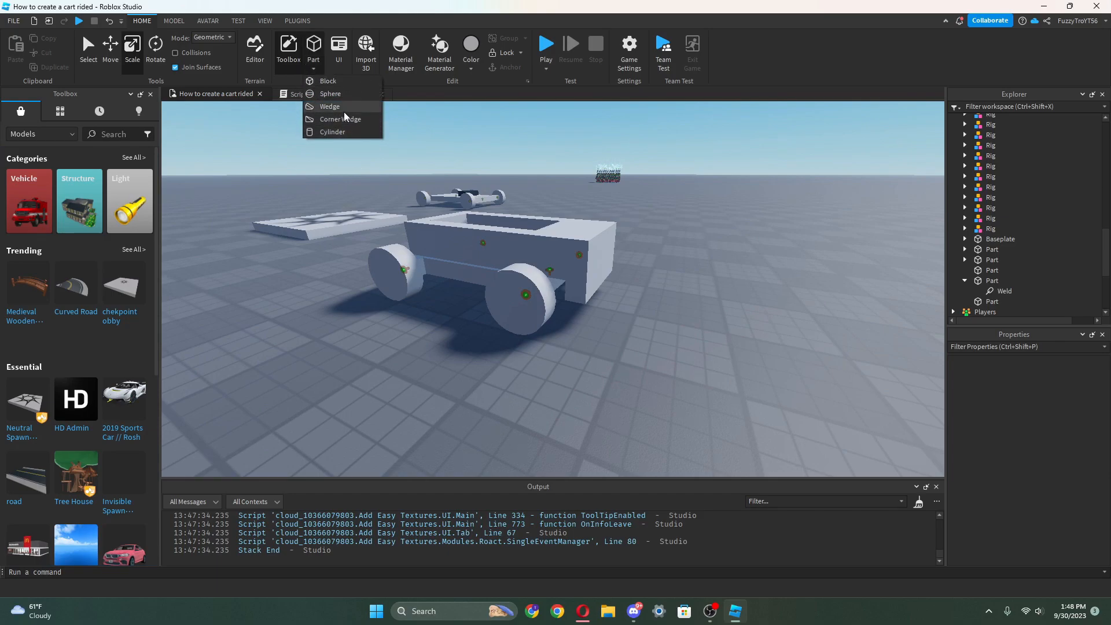
pyautogui.click(138, 238)
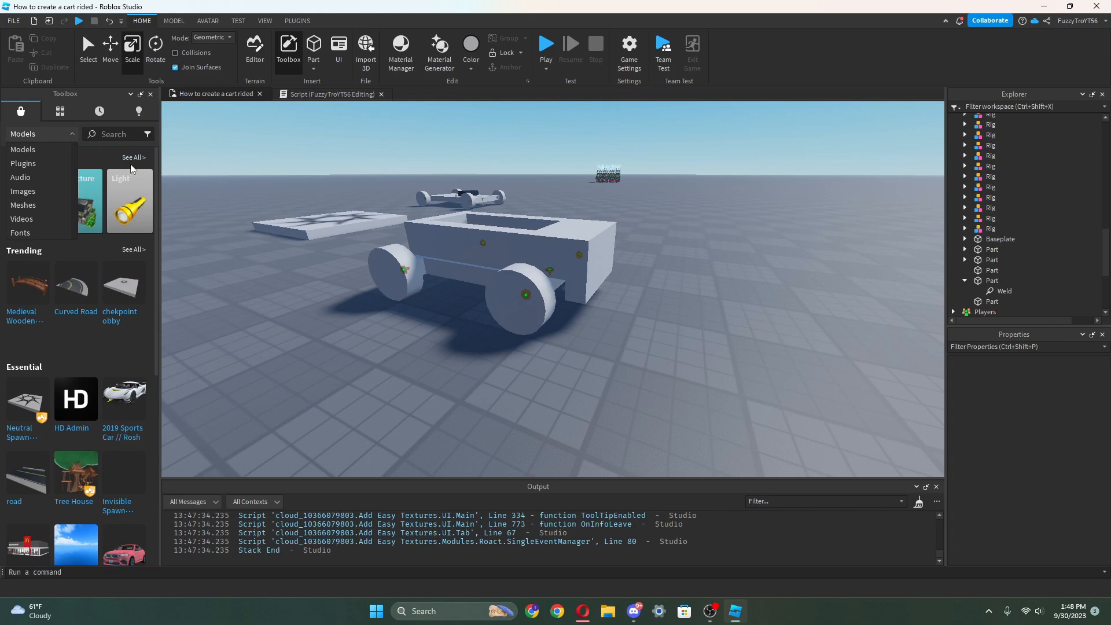
pyautogui.click(72, 134)
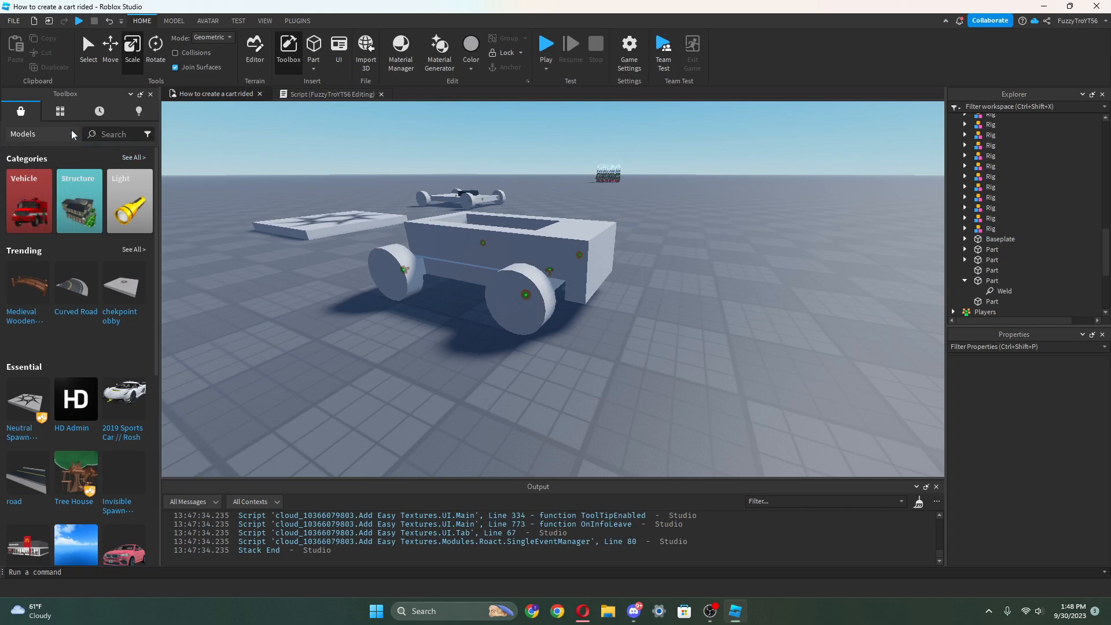
pyautogui.click(71, 132)
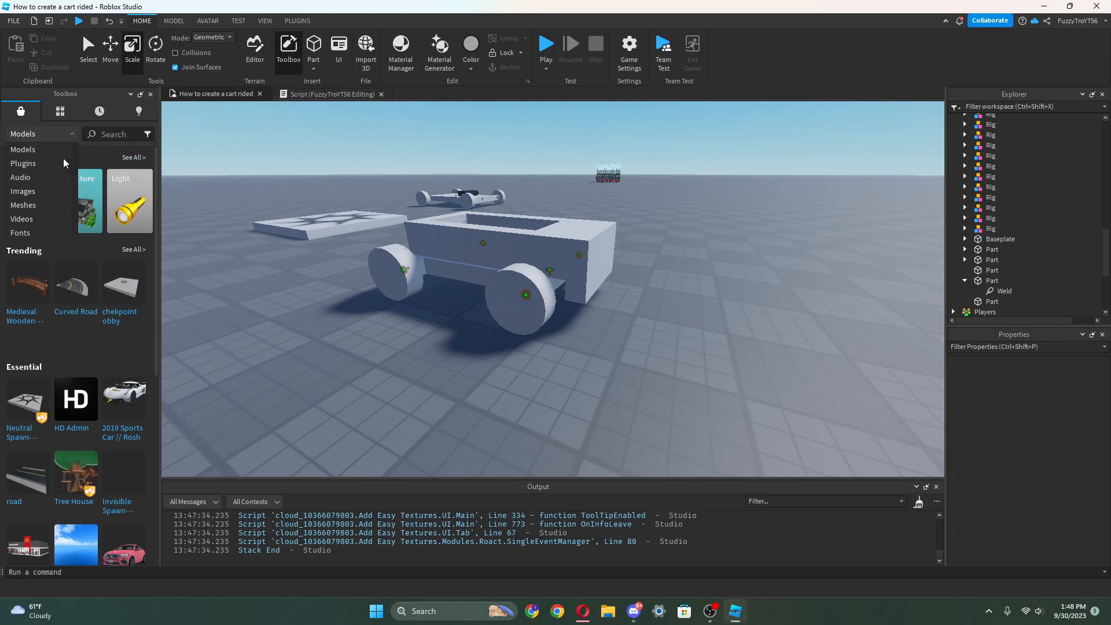
pyautogui.click(37, 206)
pyautogui.click(90, 135)
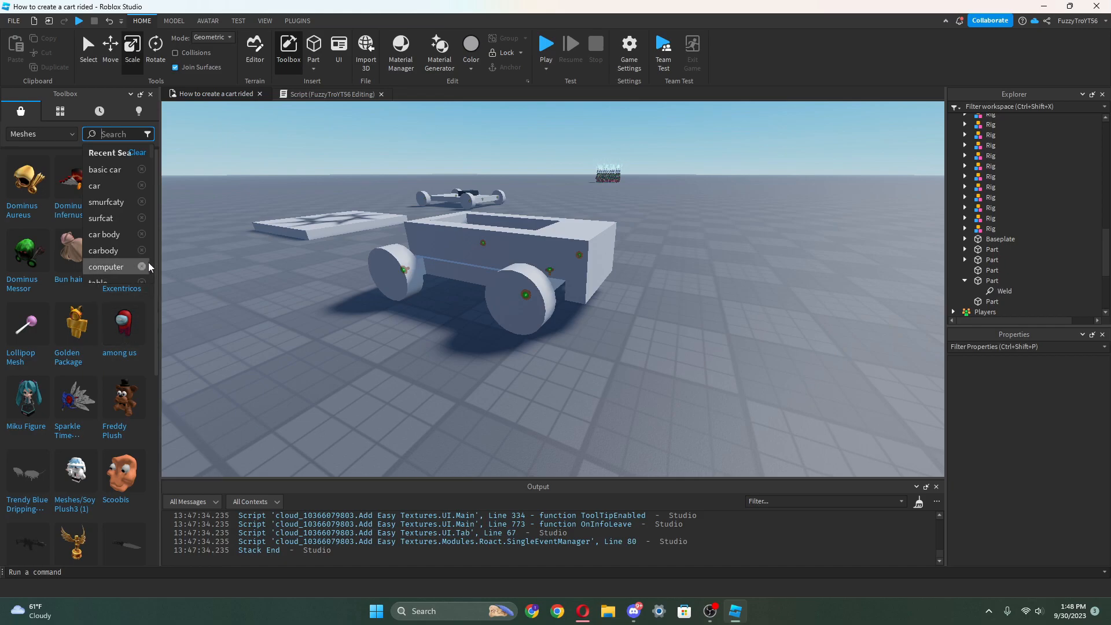
pyautogui.write('spike')
pyautogui.press('Return')
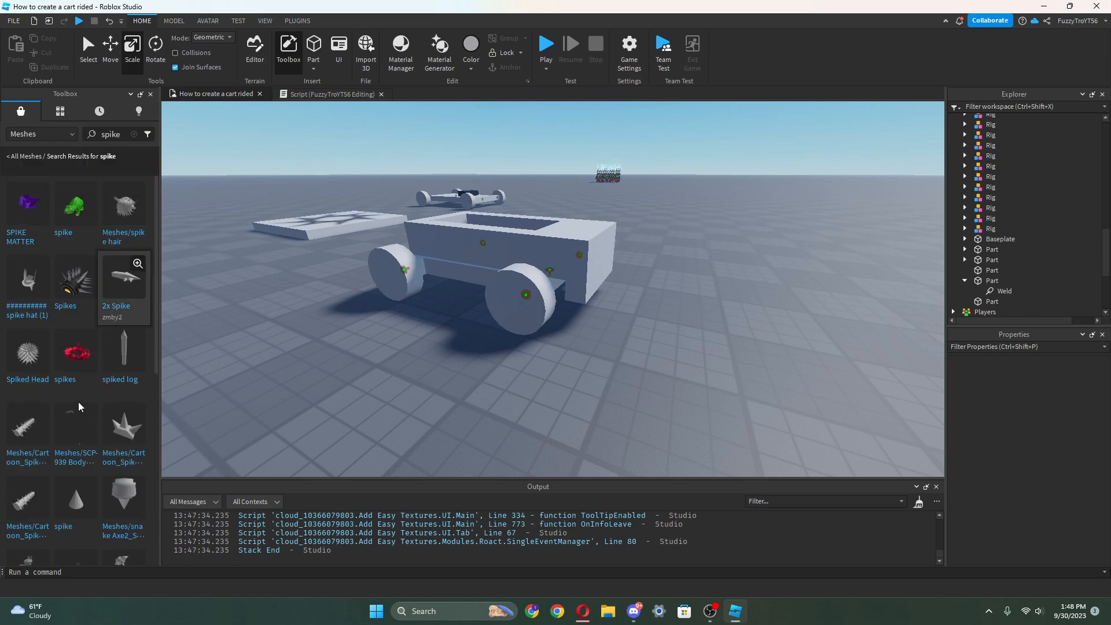
# Insert the Cartoon_Spike_Roller_001 mesh and place it horizontally across the car's front face.
pyautogui.scroll(-3, 79, 403)
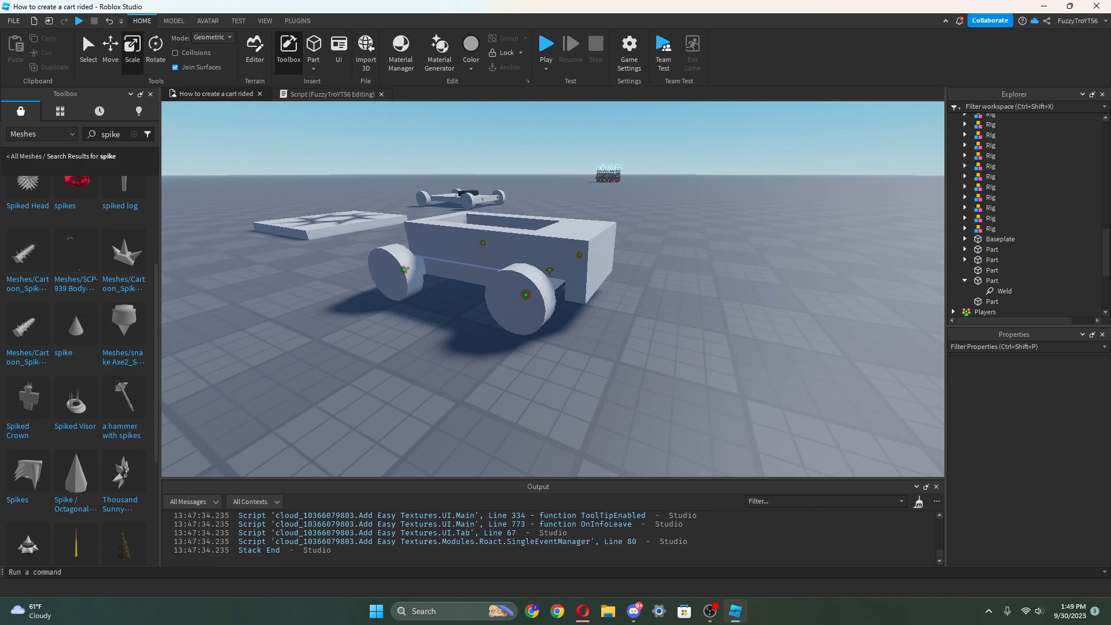
pyautogui.moveTo(31, 334); pyautogui.dragTo(703, 406)
pyautogui.moveTo(703, 405); pyautogui.dragTo(602, 370, button='right')
pyautogui.scroll(1, 603, 370)
pyautogui.press('s')
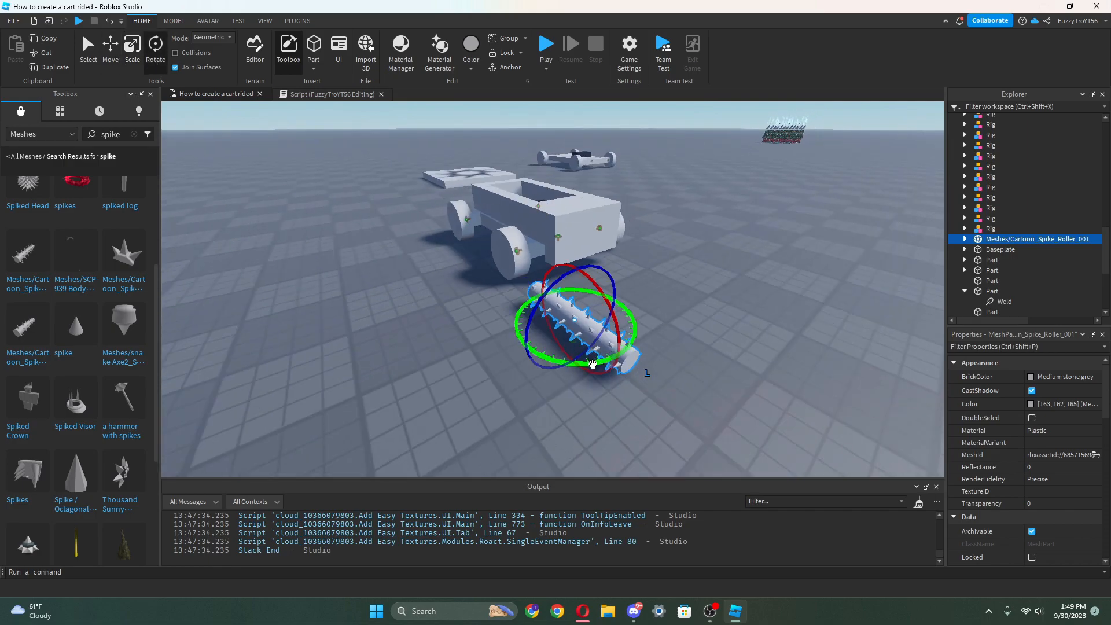
pyautogui.moveTo(592, 363); pyautogui.dragTo(646, 310)
pyautogui.moveTo(556, 330); pyautogui.dragTo(577, 222)
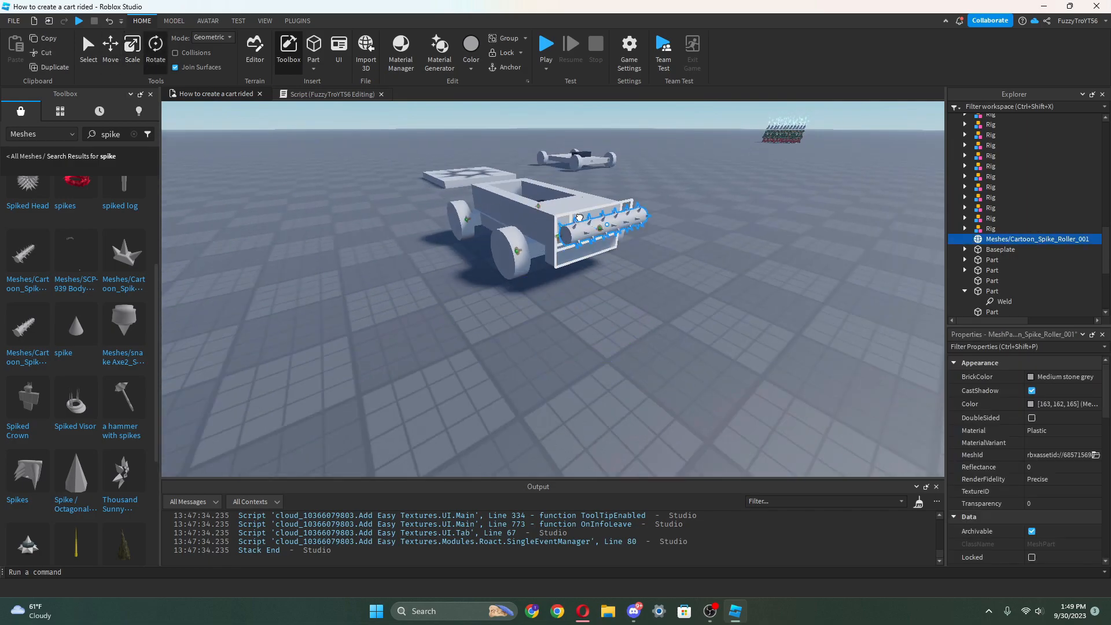
# Shorten the spike roller at its ends to roughly match the width of the car's front.
pyautogui.press('f')
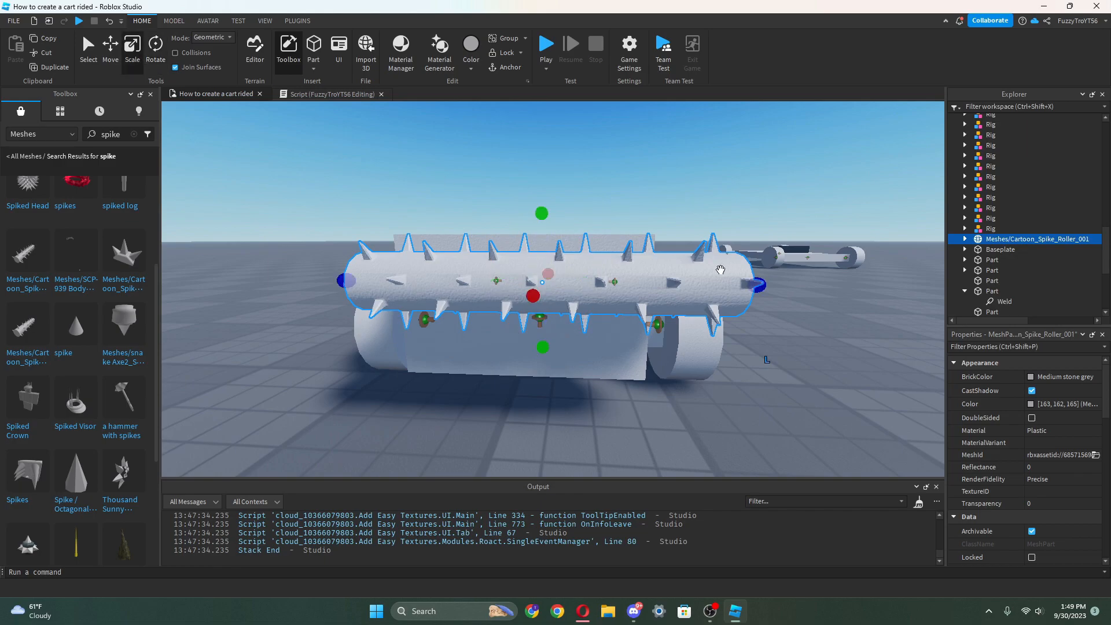
pyautogui.moveTo(749, 286); pyautogui.dragTo(697, 287)
pyautogui.scroll(-3, 697, 287)
pyautogui.scroll(3, 697, 288)
pyautogui.press('s')
# Duplicate the spike roller and stack the two rollers one above the other on the car's front face.
pyautogui.click(110, 52)
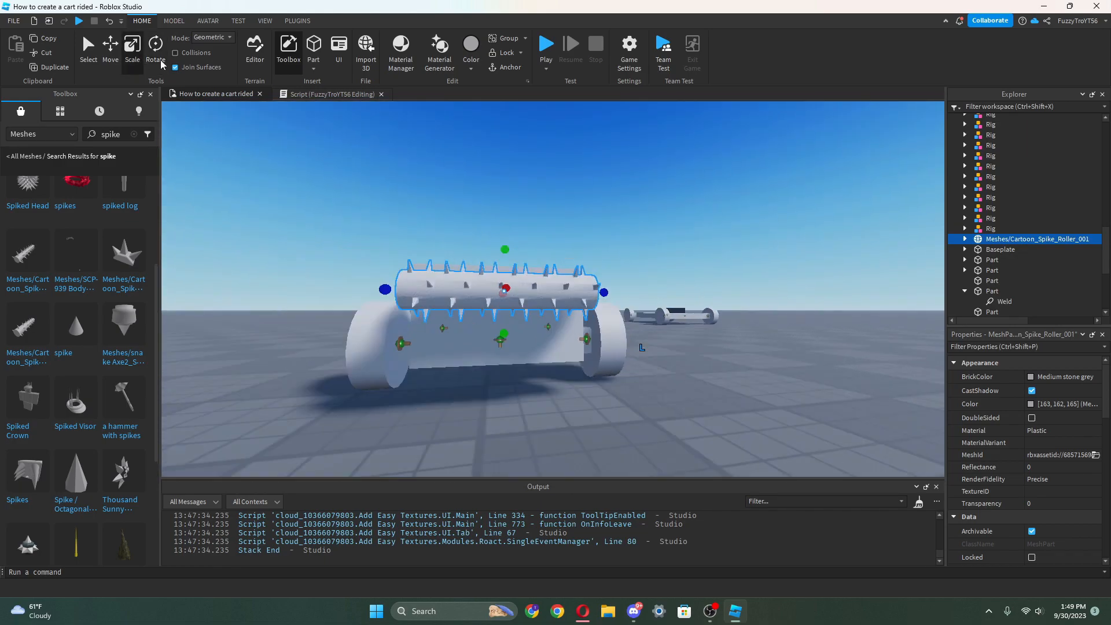
pyautogui.moveTo(521, 286); pyautogui.dragTo(612, 344)
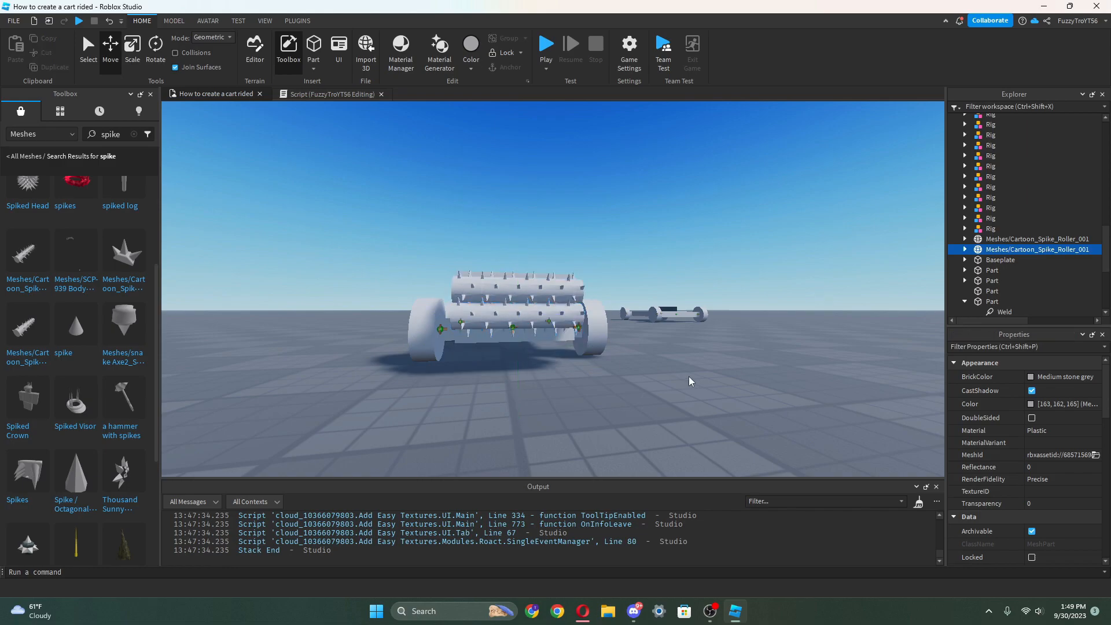
pyautogui.moveTo(689, 377); pyautogui.dragTo(665, 359, button='right')
pyautogui.moveTo(450, 247); pyautogui.dragTo(448, 182)
pyautogui.click(617, 293)
pyautogui.press('a')
pyautogui.moveTo(616, 293); pyautogui.dragTo(616, 293, button='right')
# Start a playtest and seat the character in the car.
pyautogui.click(546, 52)
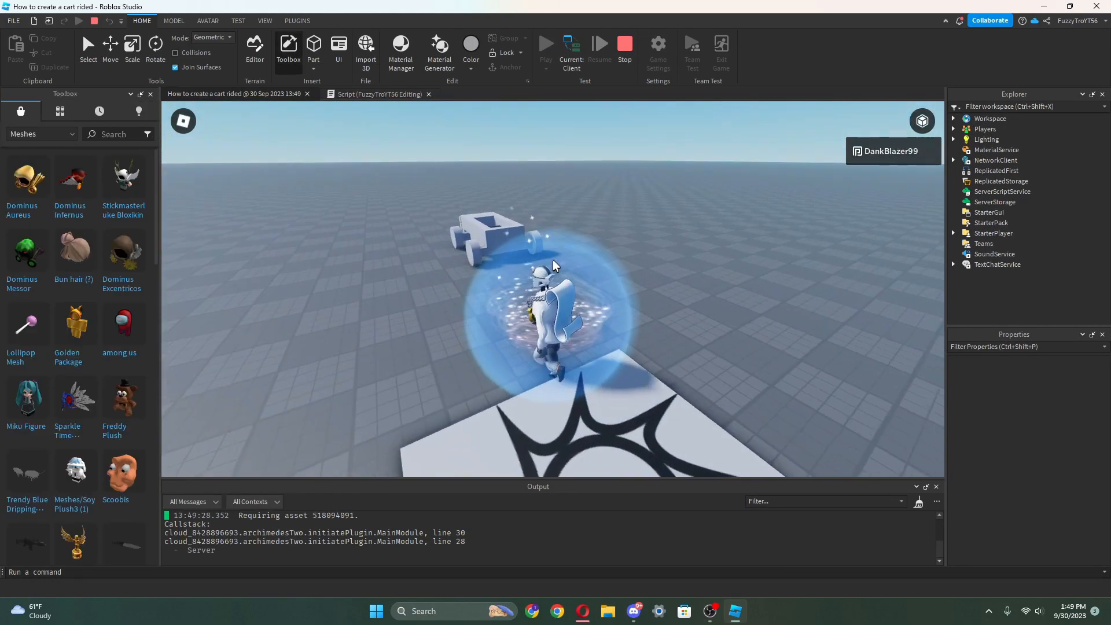
pyautogui.press('w')
pyautogui.moveTo(481, 308); pyautogui.dragTo(481, 308, button='right')
pyautogui.press('space')
pyautogui.press('w')
# Drive the car across the baseplate toward the group of rigs.
pyautogui.moveTo(514, 251); pyautogui.dragTo(496, 266, button='right')
pyautogui.press('w')
pyautogui.press('w')
pyautogui.press('w')
pyautogui.press('w')
pyautogui.press('w')
pyautogui.press('w')
pyautogui.press('d')
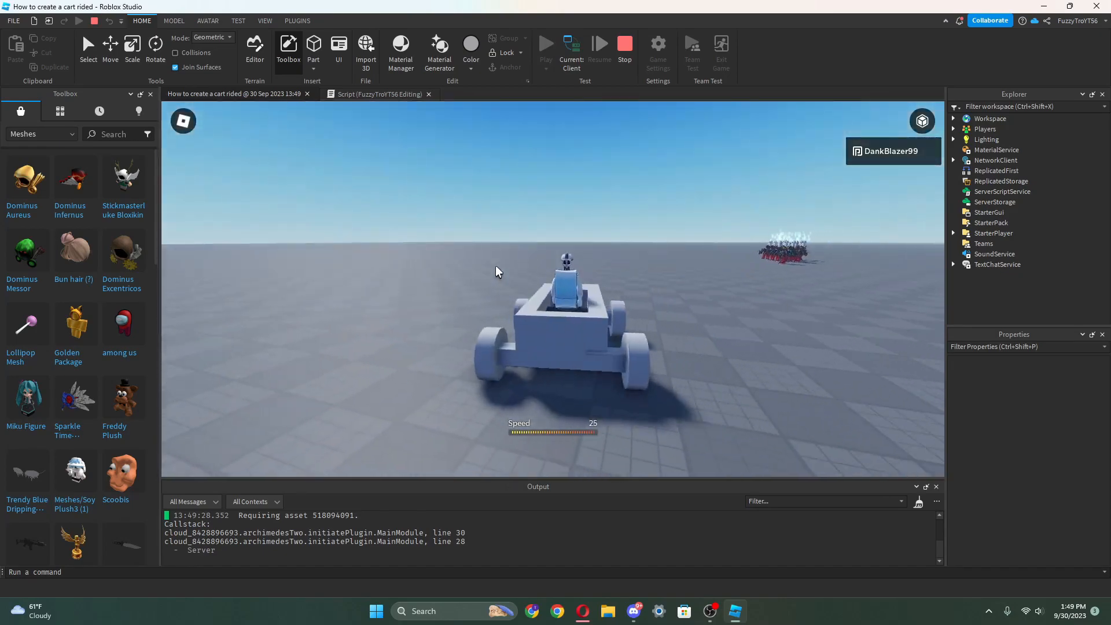
pyautogui.press('d')
pyautogui.press('w')
# Approach the rigs, reverse away from them, and charge forward again while steering past the group.
pyautogui.moveTo(576, 250); pyautogui.dragTo(644, 261, button='right')
pyautogui.press('w')
pyautogui.press('w')
pyautogui.press('s')
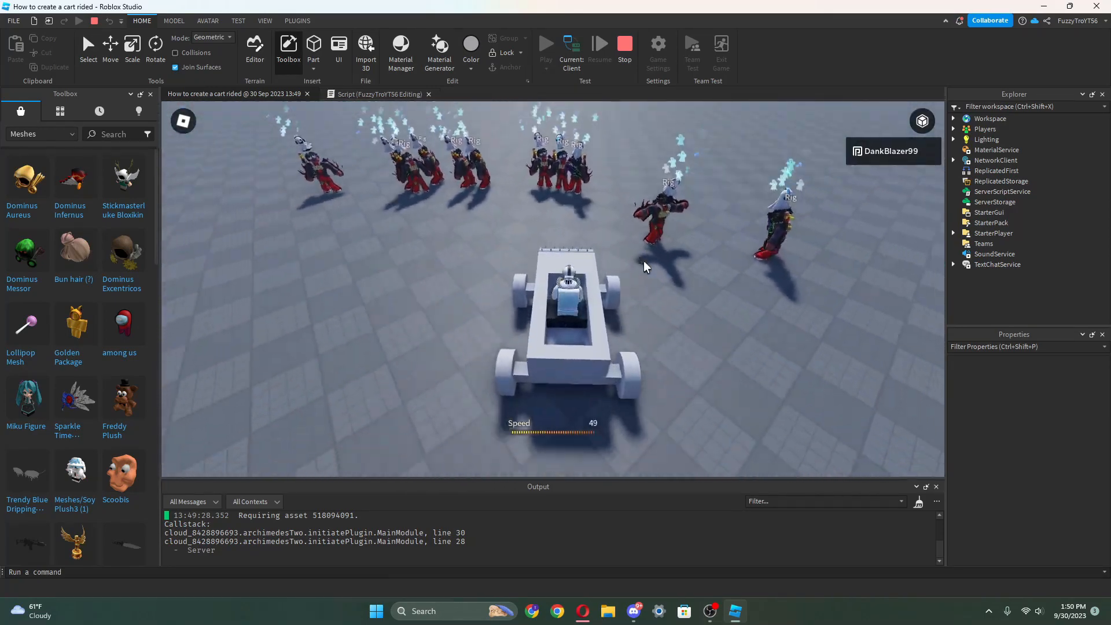
pyautogui.press('w')
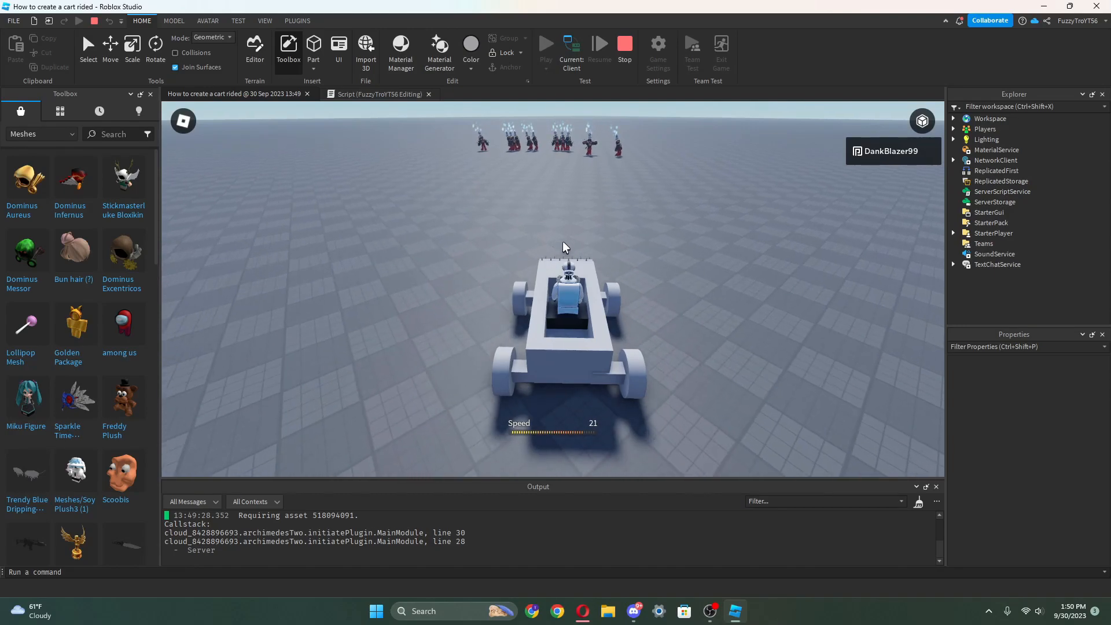
pyautogui.press('d')
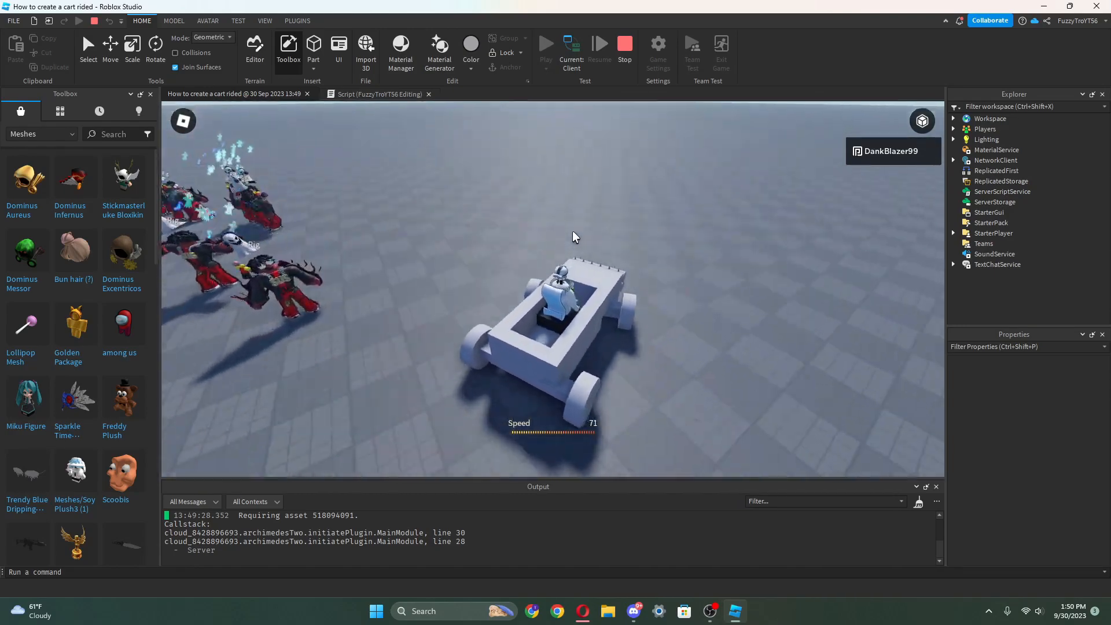
# Turn the car around and ram the rigs with the spiked front.
pyautogui.moveTo(572, 230); pyautogui.dragTo(572, 231, button='right')
pyautogui.press('a')
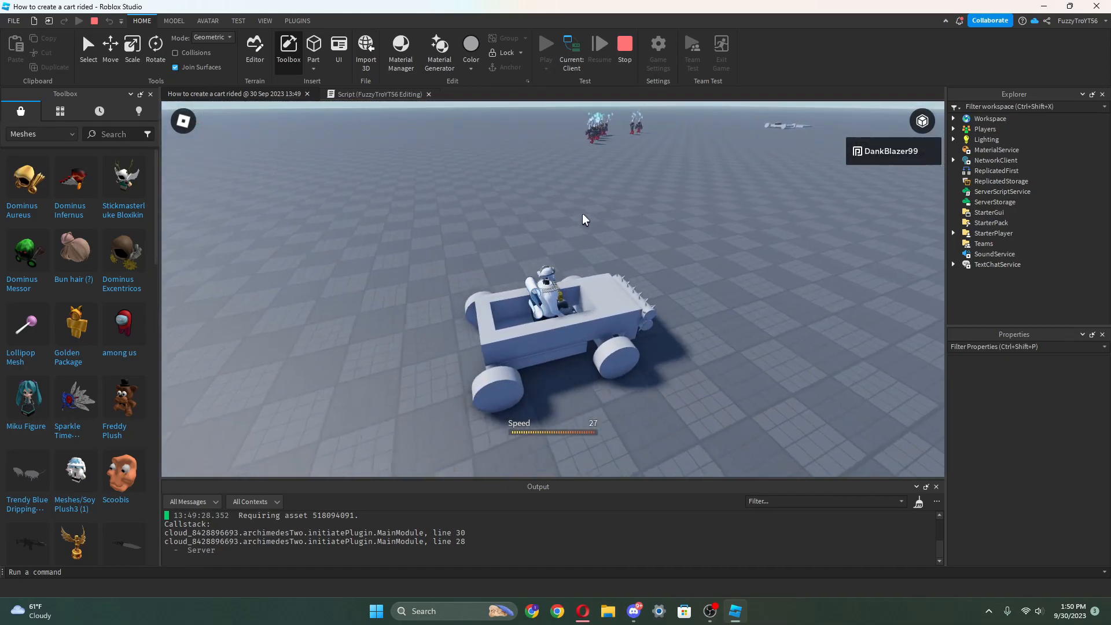
pyautogui.press('a')
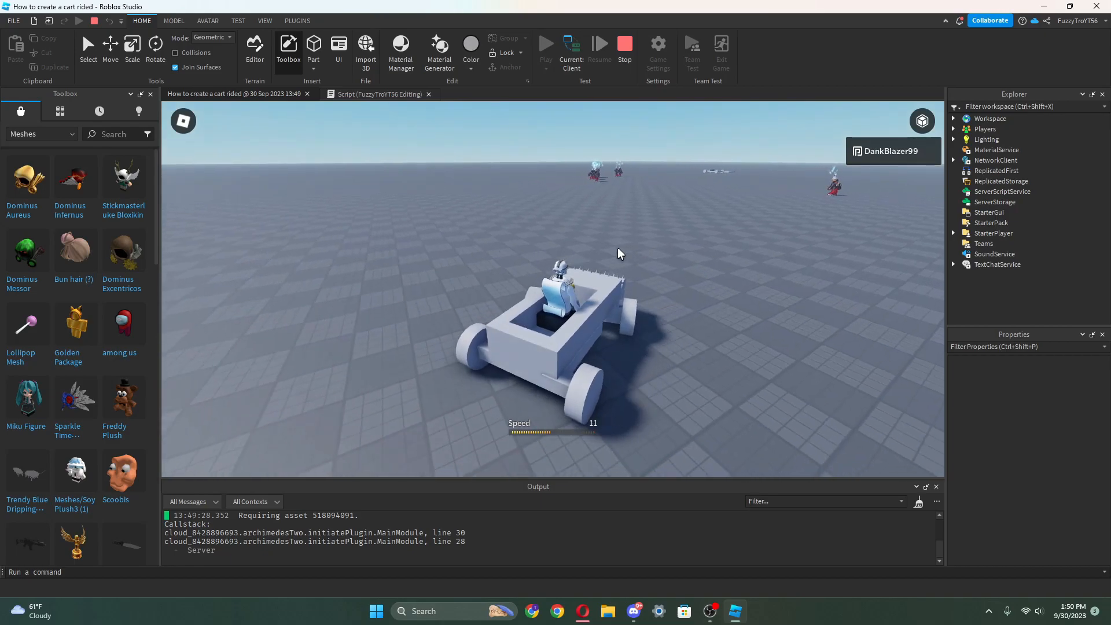
pyautogui.press('w')
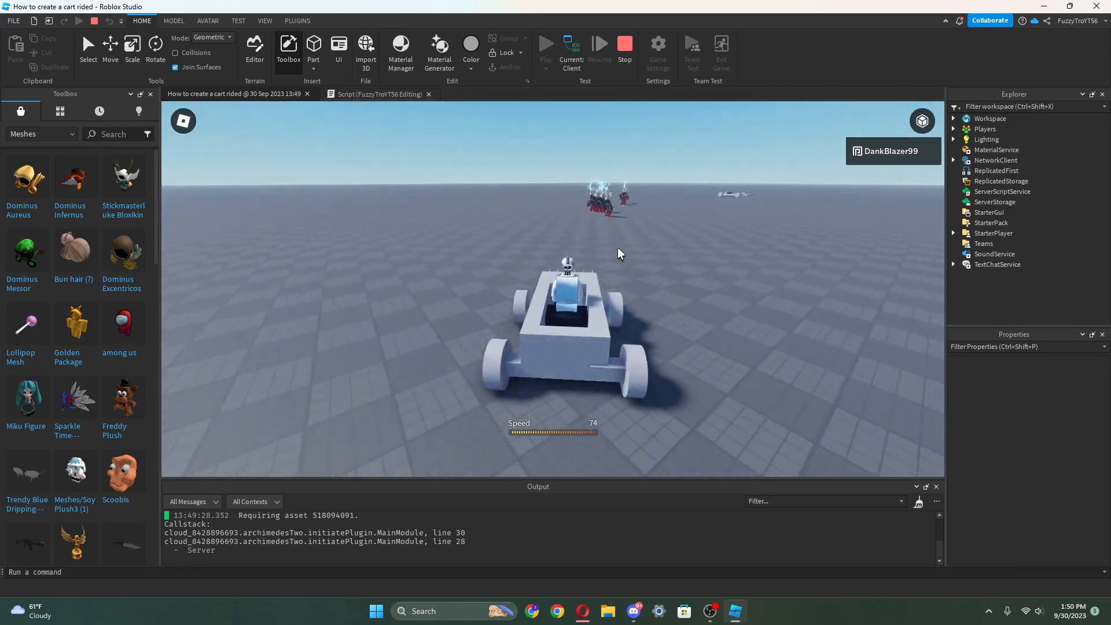
pyautogui.press('w')
pyautogui.press('w')
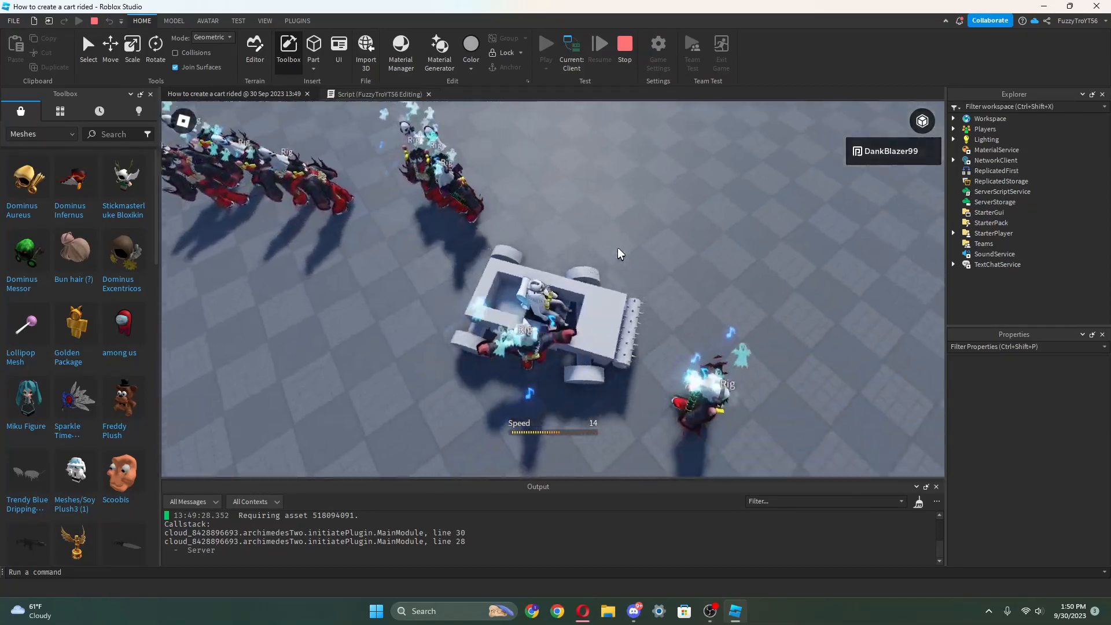
pyautogui.press('w')
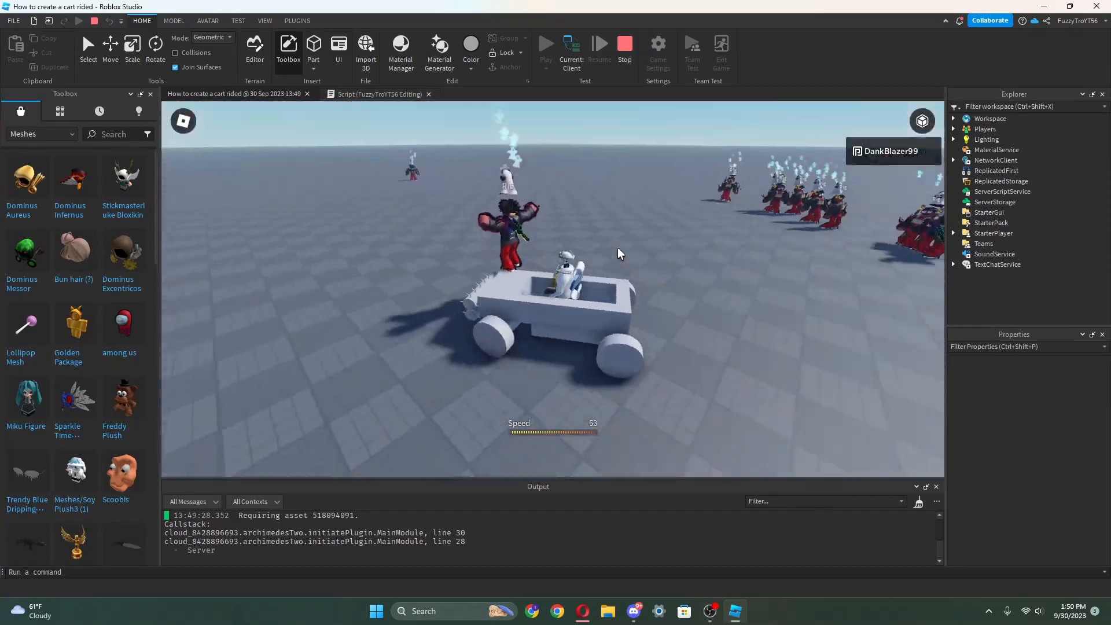
# Keep driving with the caught rig on the front while viewing it from different distances, and end the playtest.
pyautogui.press('w')
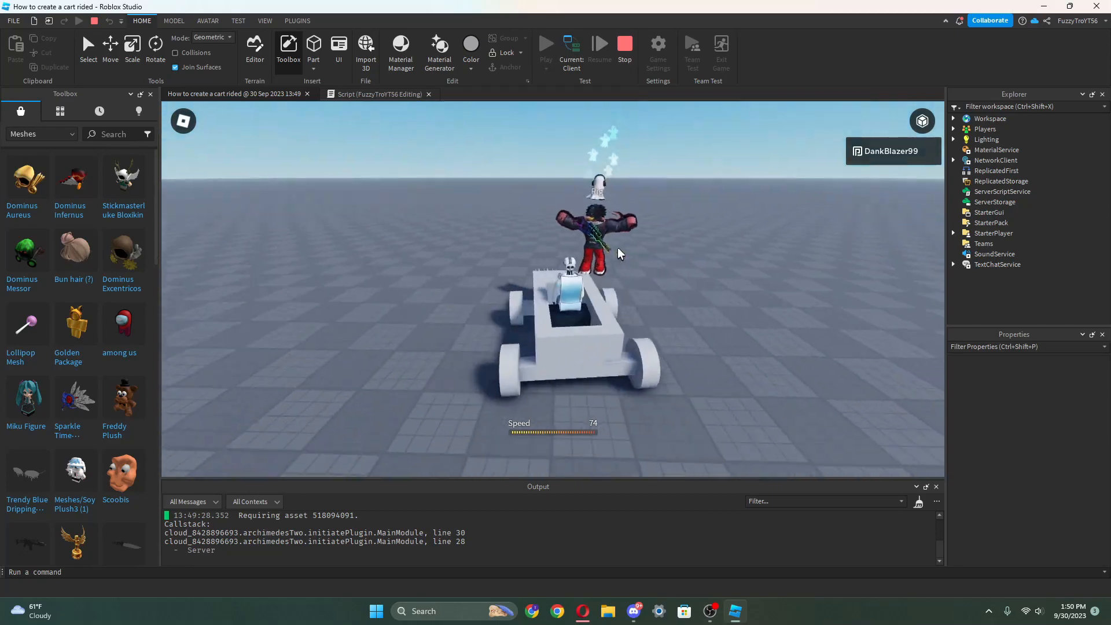
pyautogui.press('w')
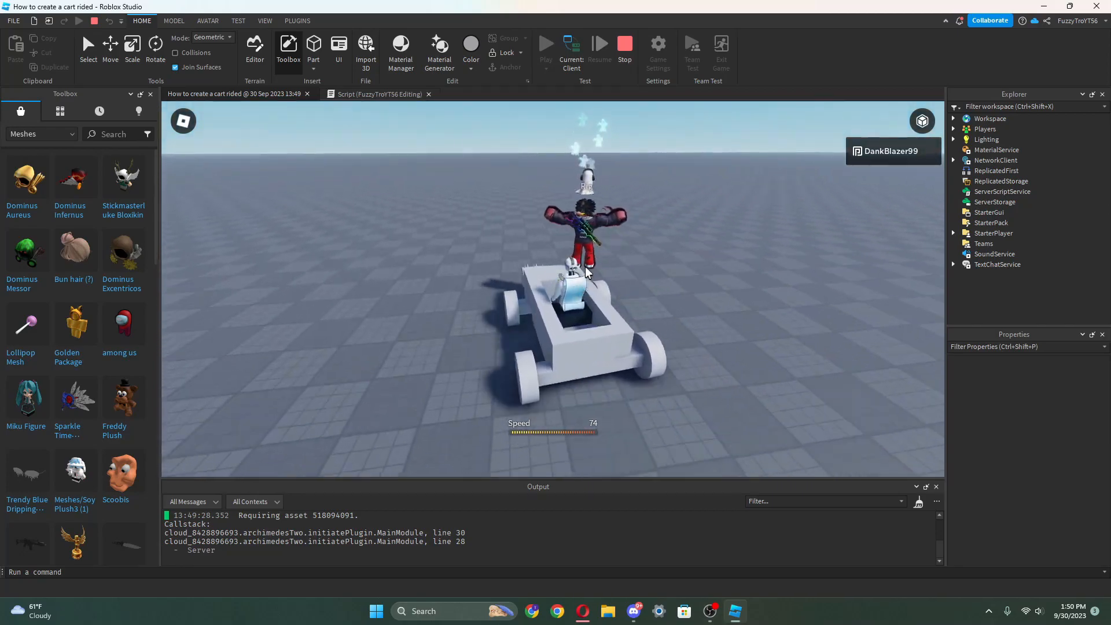
pyautogui.scroll(-5, 597, 263)
pyautogui.scroll(4, 607, 259)
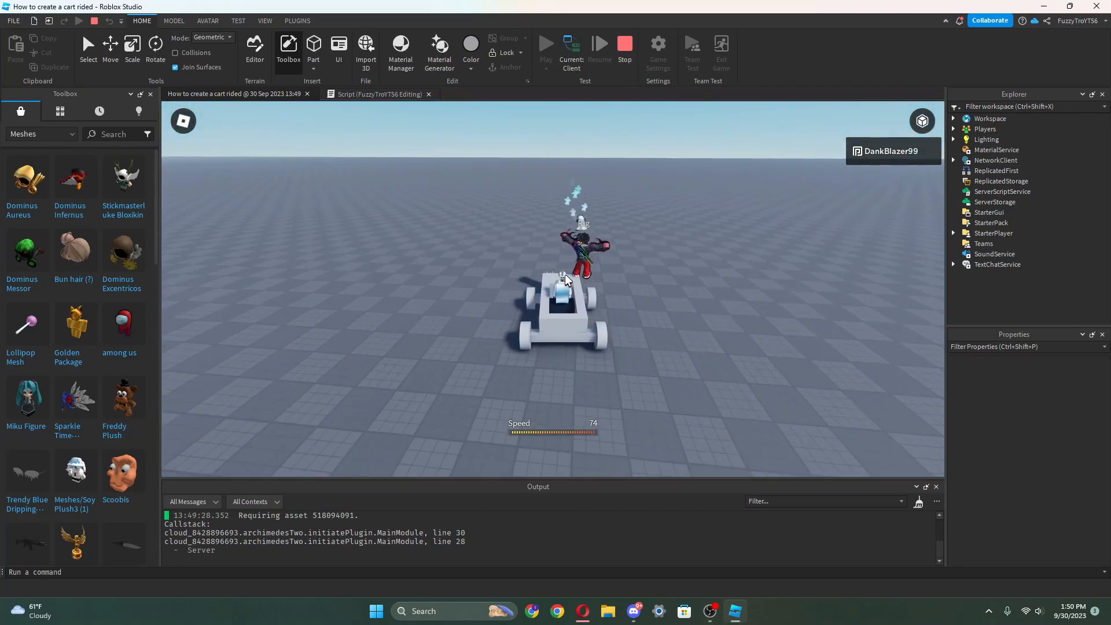
pyautogui.moveTo(566, 276); pyautogui.dragTo(545, 262, button='right')
pyautogui.moveTo(506, 323); pyautogui.dragTo(424, 228, button='right')
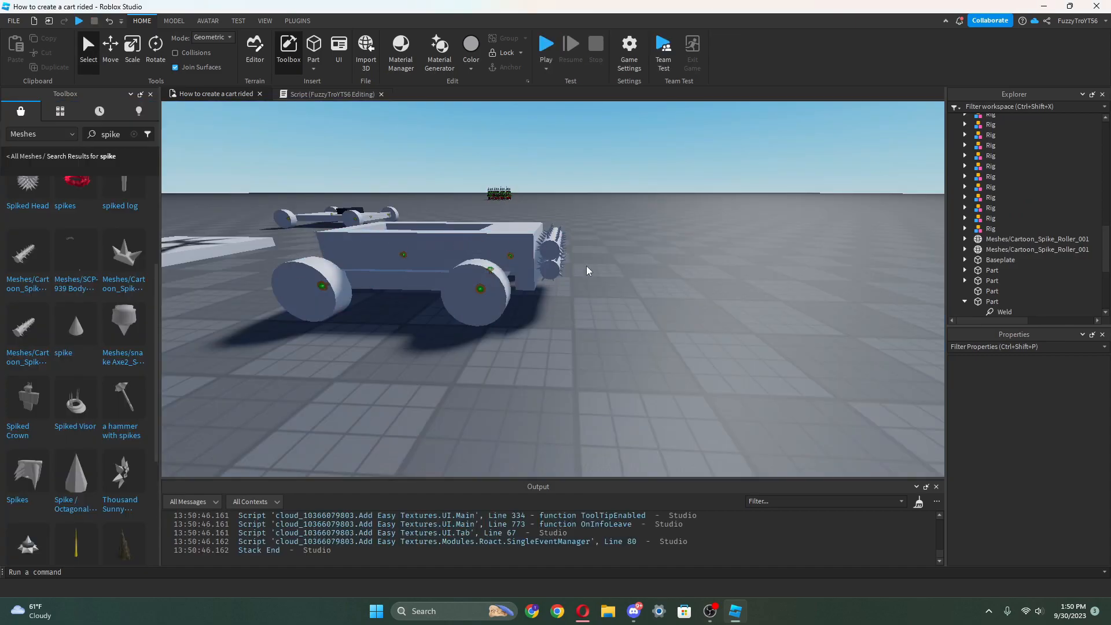
# Select the upper spike roller on the car's front and review its collision properties.
pyautogui.press('d')
pyautogui.moveTo(672, 295); pyautogui.dragTo(672, 295, button='right')
pyautogui.press('w')
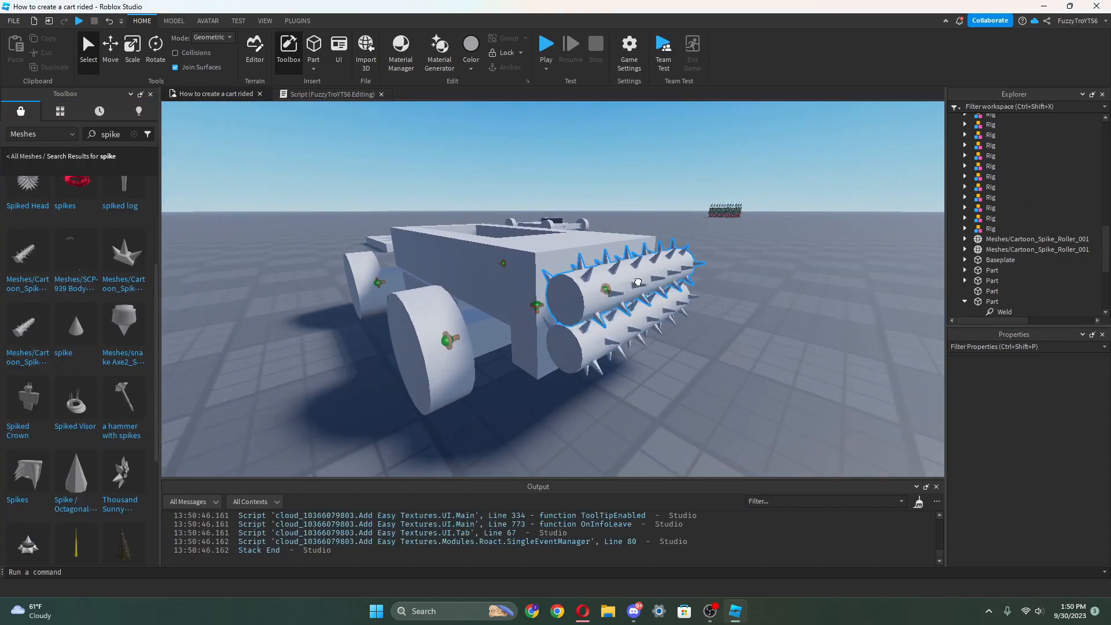
pyautogui.click(638, 282)
pyautogui.scroll(-8, 1025, 476)
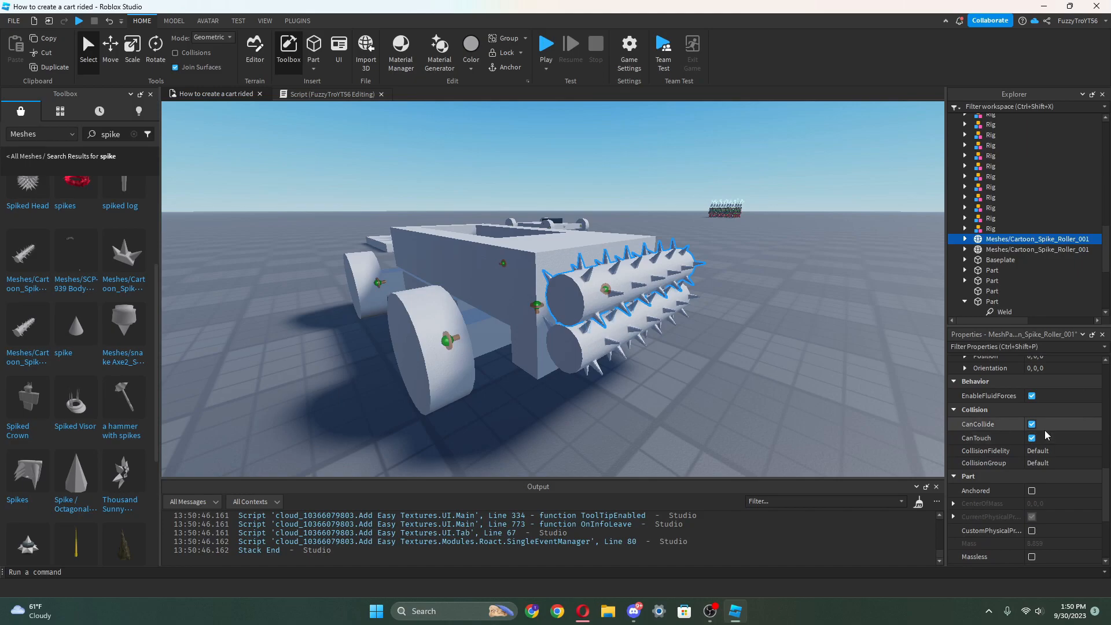
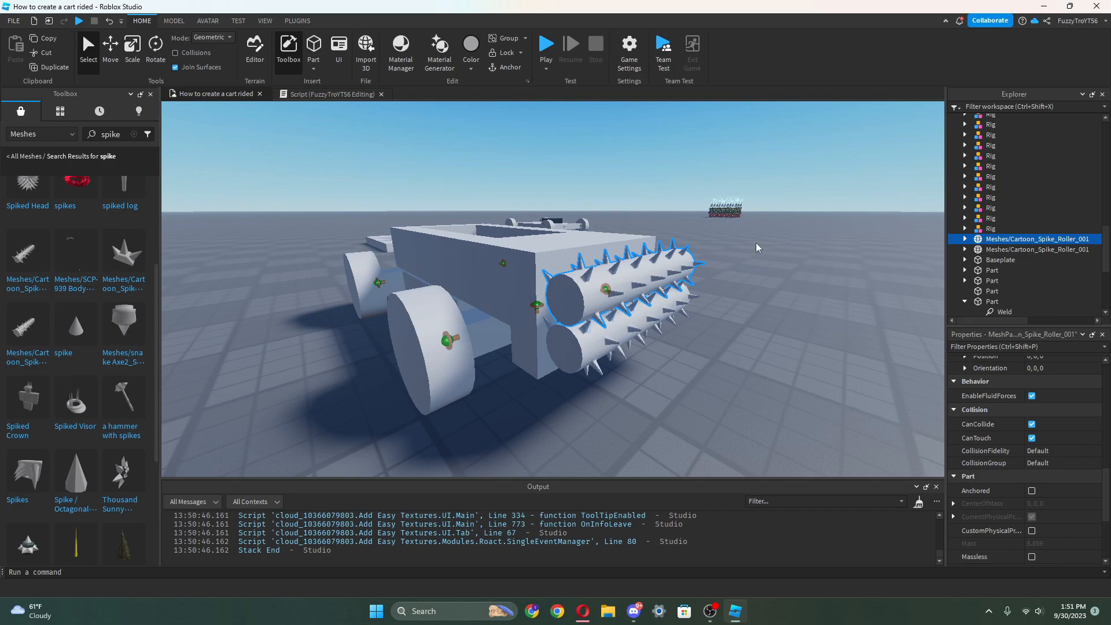
# Start another playtest, seat the character in the car, and drive it into the rigs.
pyautogui.click(545, 36)
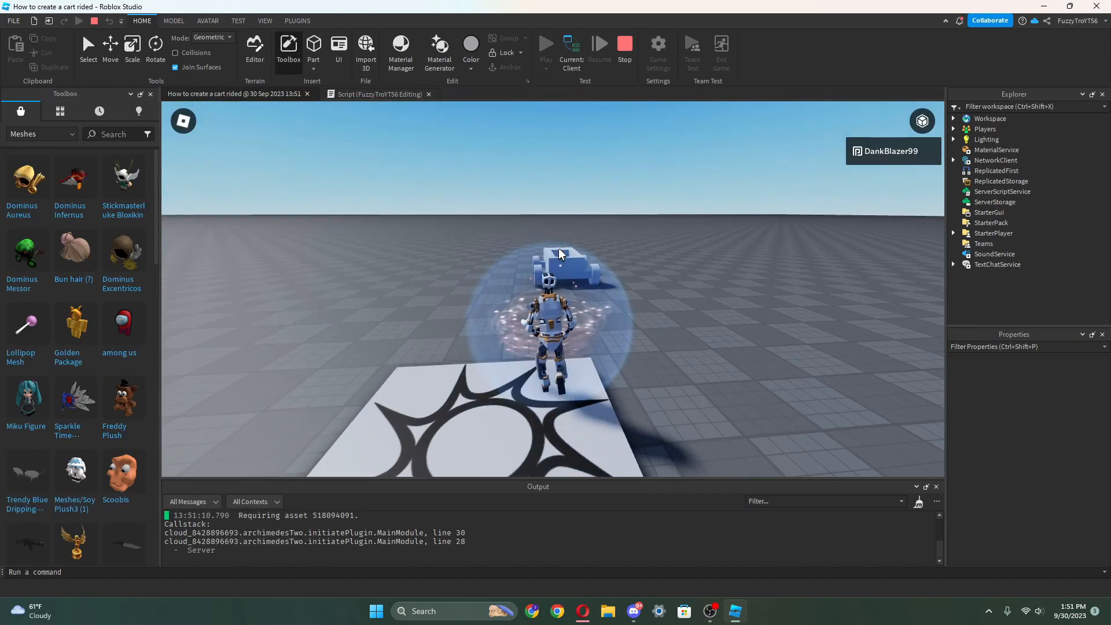
pyautogui.press('w')
pyautogui.press('space')
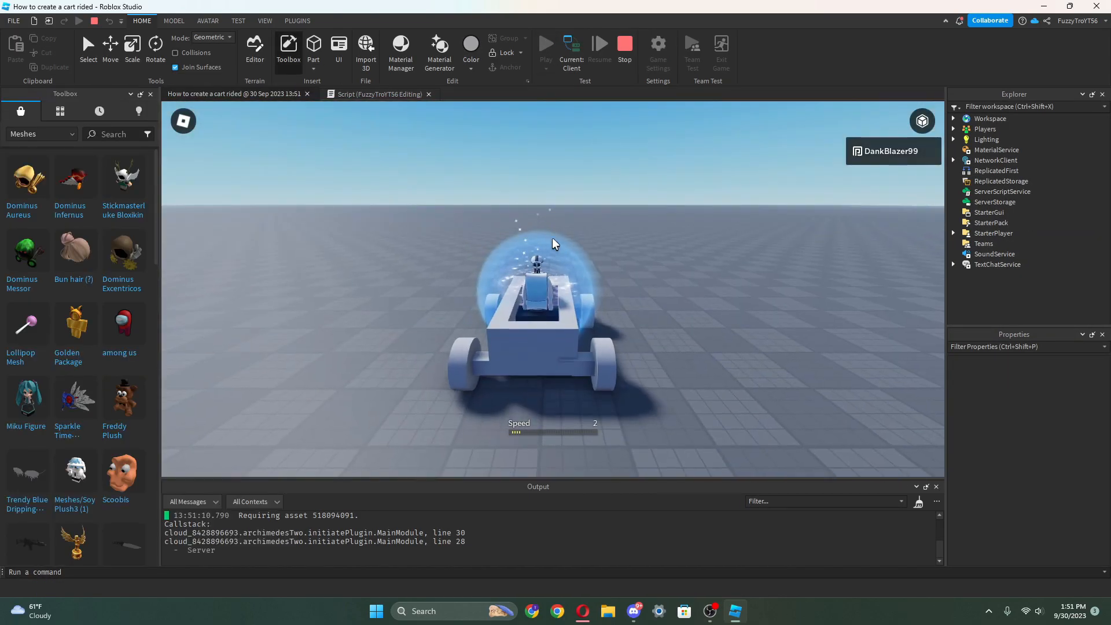
pyautogui.press('d')
pyautogui.press('a')
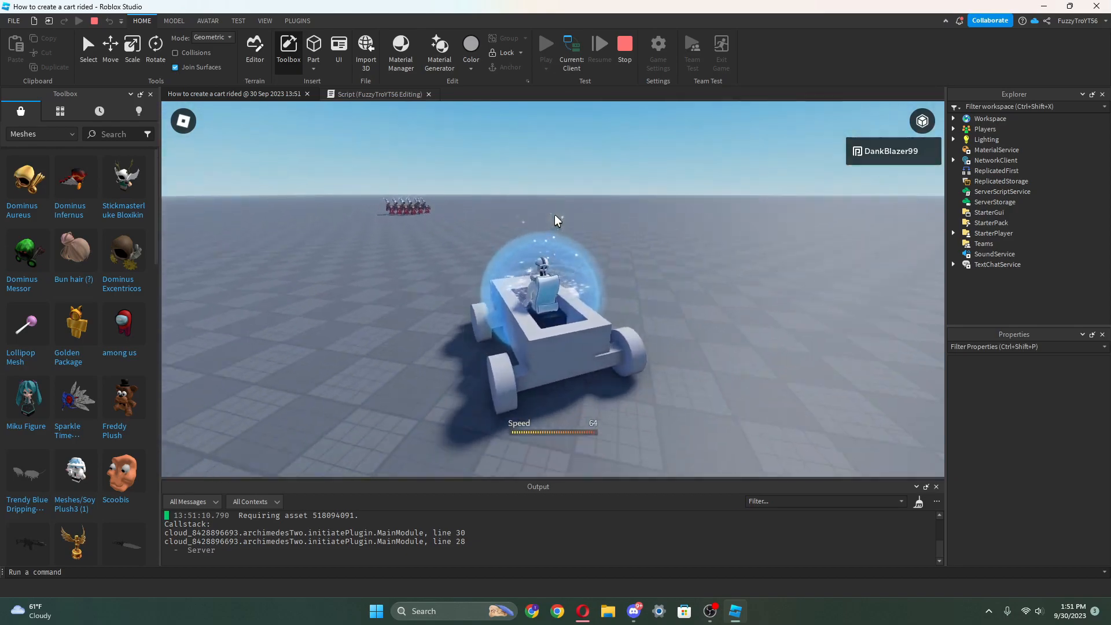
pyautogui.moveTo(554, 214); pyautogui.dragTo(554, 214, button='right')
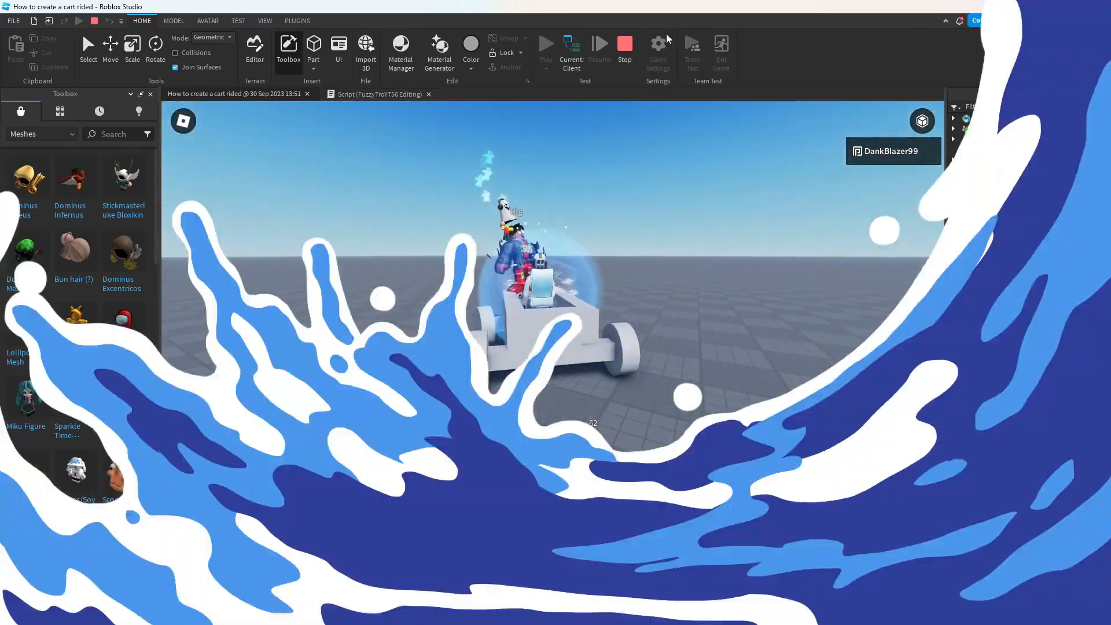